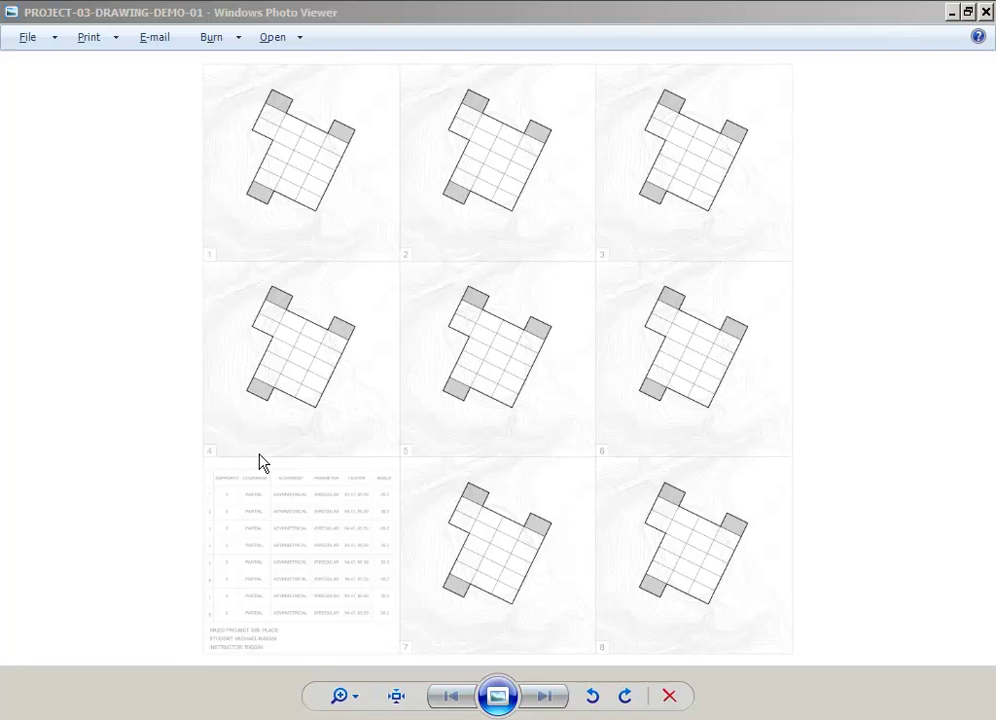
Step: Examine the parameter table and the neighbouring numbered drawings in the PROJECT-03-DRAWING-DEMO-01 image up close
click(334, 696)
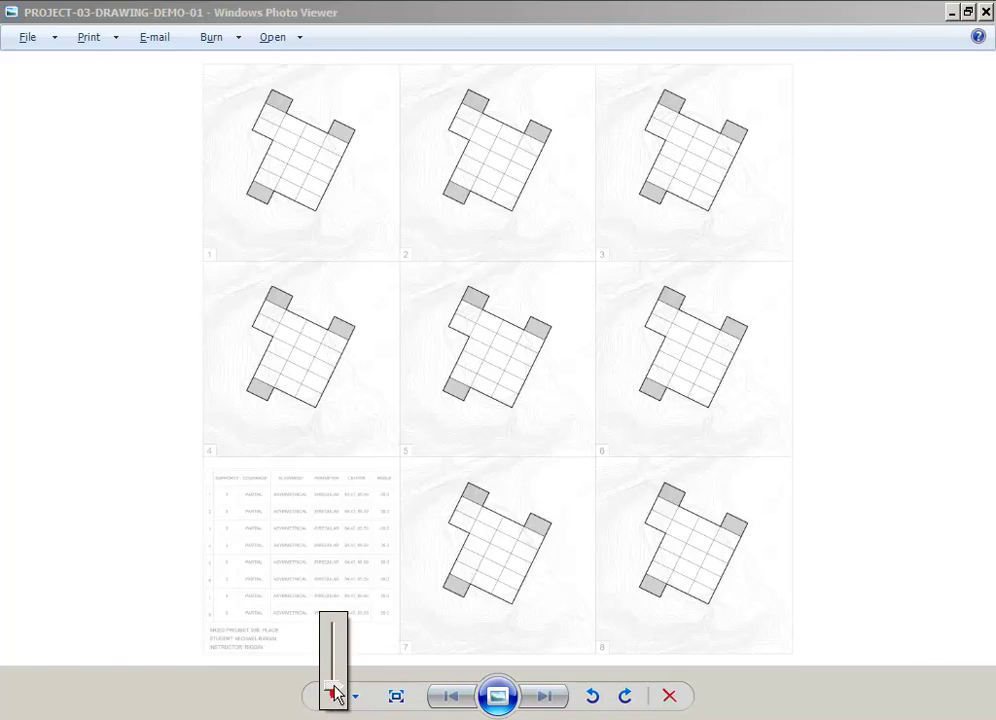
mouse_move(335, 697)
mouse_down()
mouse_move(335, 670)
mouse_move(329, 693)
mouse_up()
scroll(200, 331, down, 4)
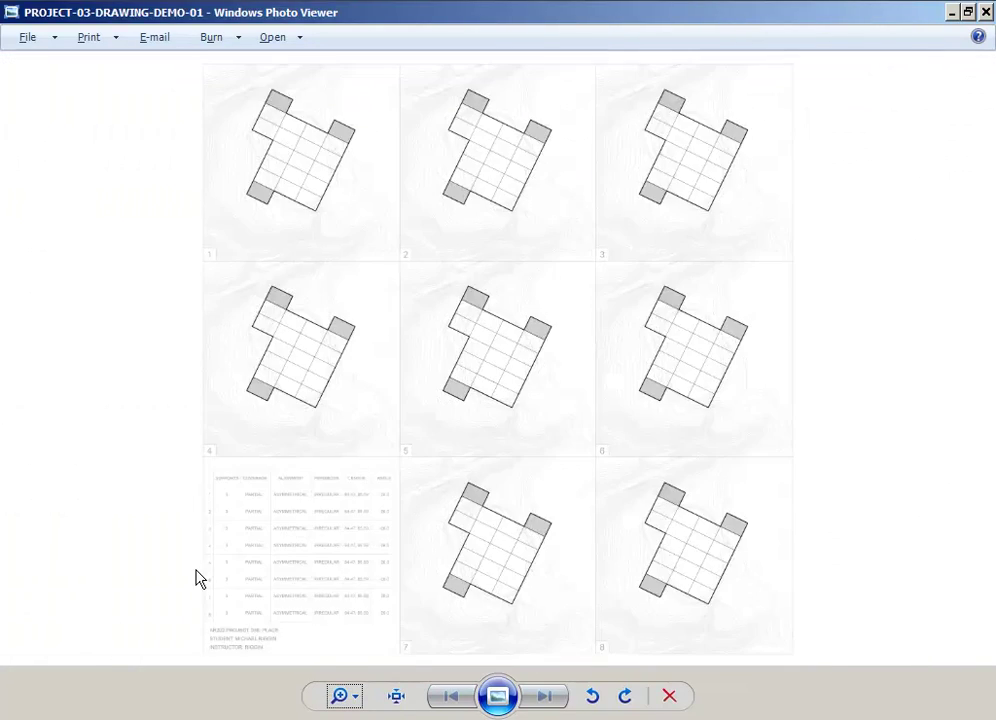
scroll(226, 520, up, 1)
scroll(226, 520, up, 2)
drag(256, 522, 560, 253)
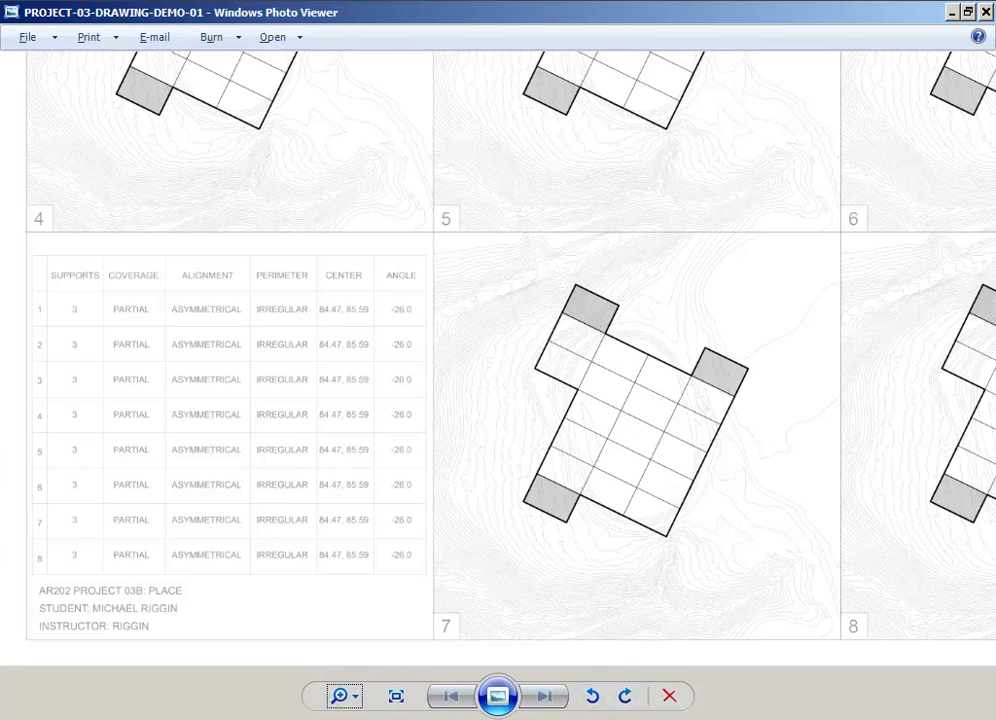
Step: Switch to the PROJECT-03B-TEMPLATE model in Rhino and move the Grasshopper window aside to uncover the site plan
mouse_move(183, 40)
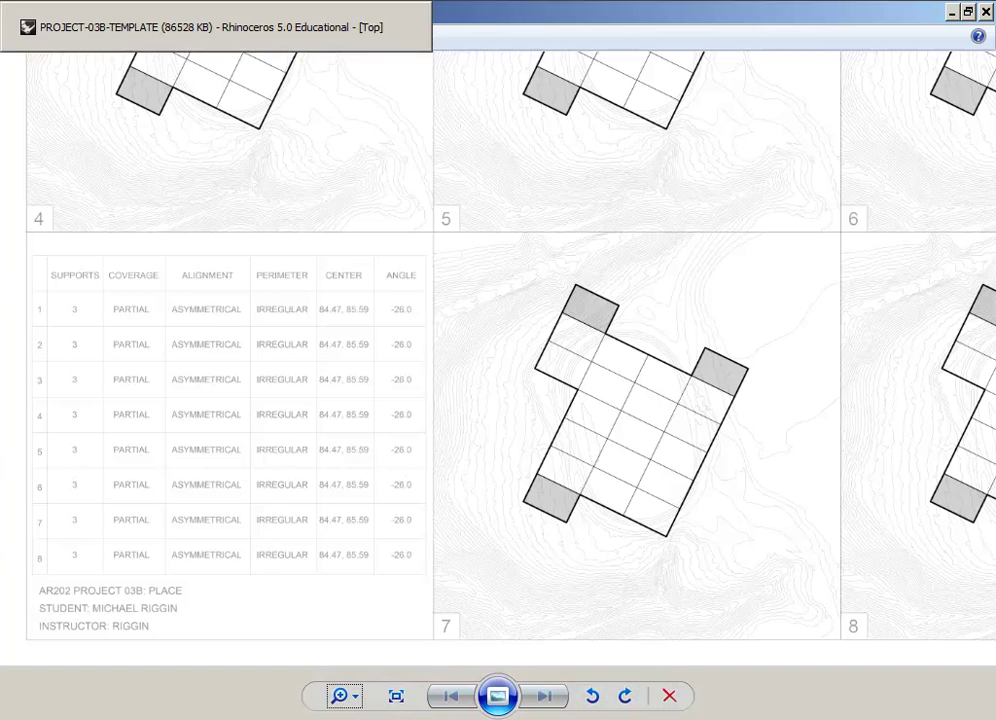
click(184, 39)
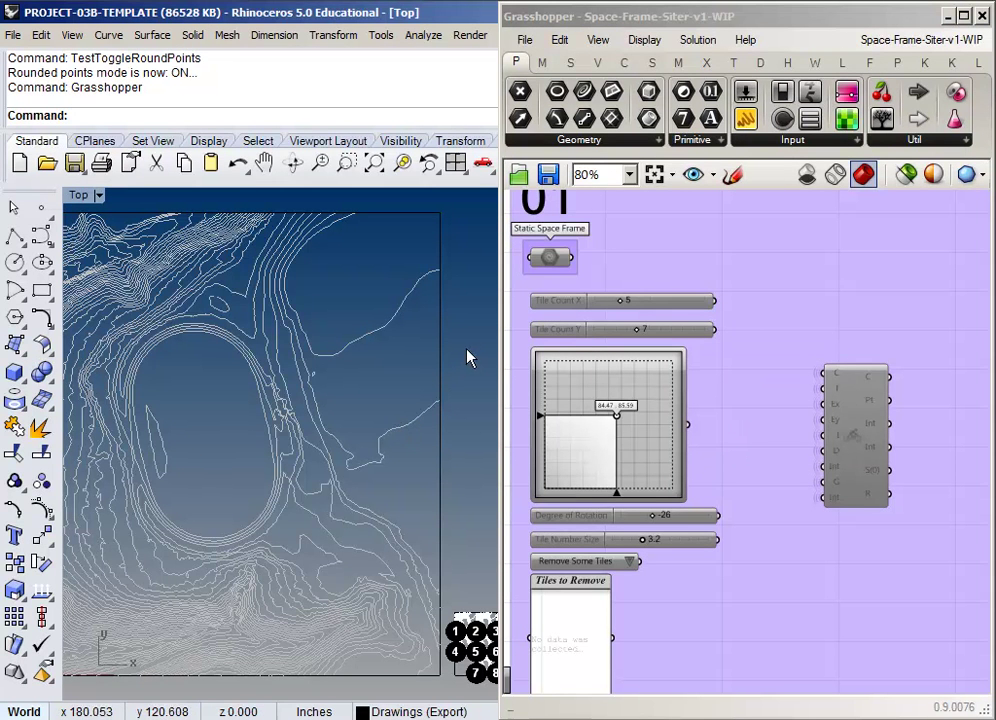
drag(580, 6, 895, 8)
scroll(205, 467, up, 2)
mouse_move(205, 467)
right_down()
mouse_move(273, 451)
mouse_move(348, 471)
mouse_move(340, 294)
right_up()
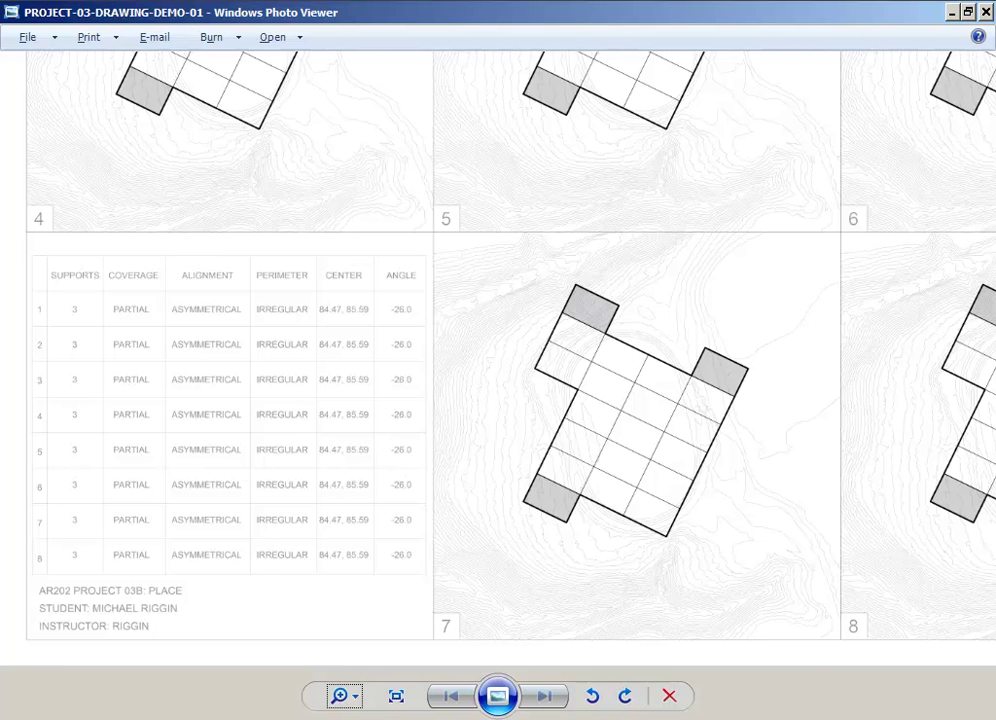
Step: Open the SPACE-FRAME-EXAMPLE model from the Rhino folder of Project 03B Drawings and bring its window to the front
key(alt+Tab)
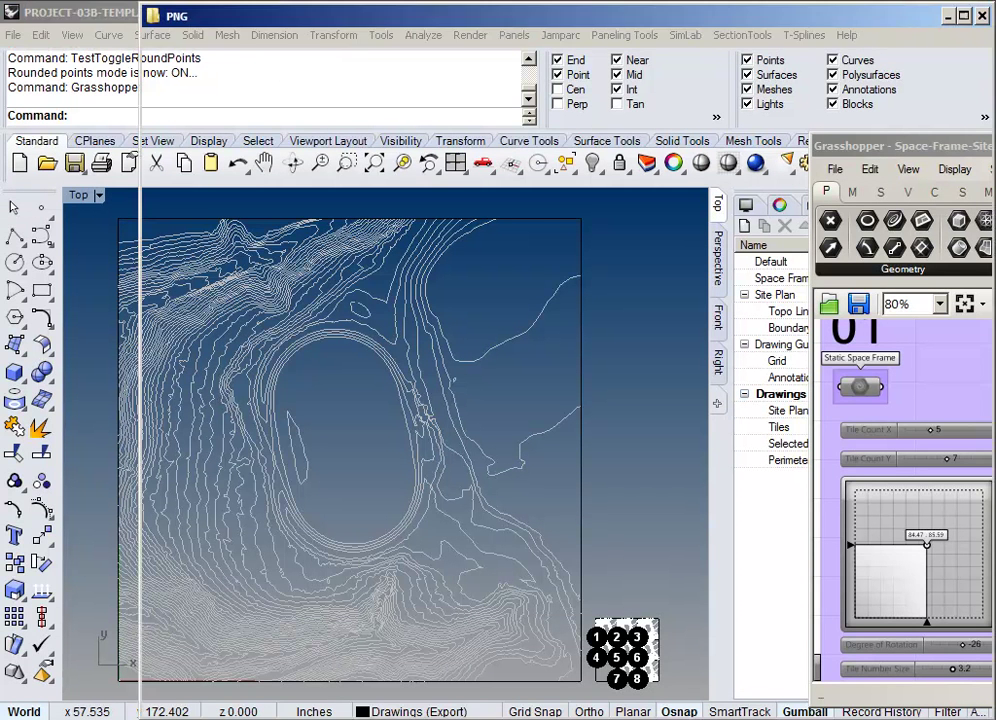
key(alt+Tab)
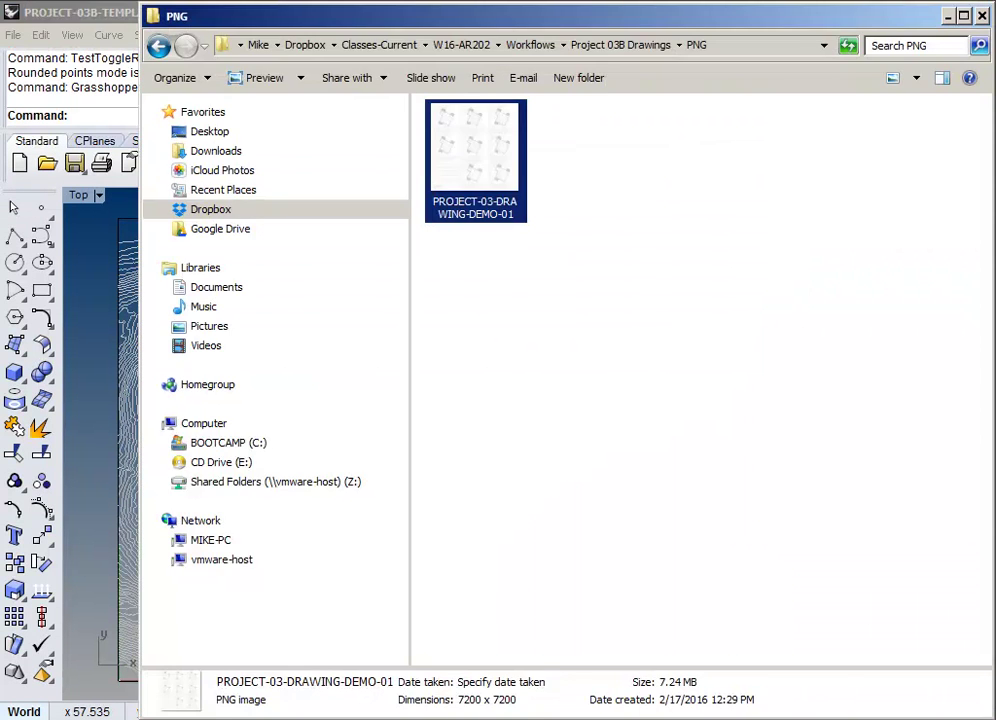
click(578, 45)
double_click(479, 221)
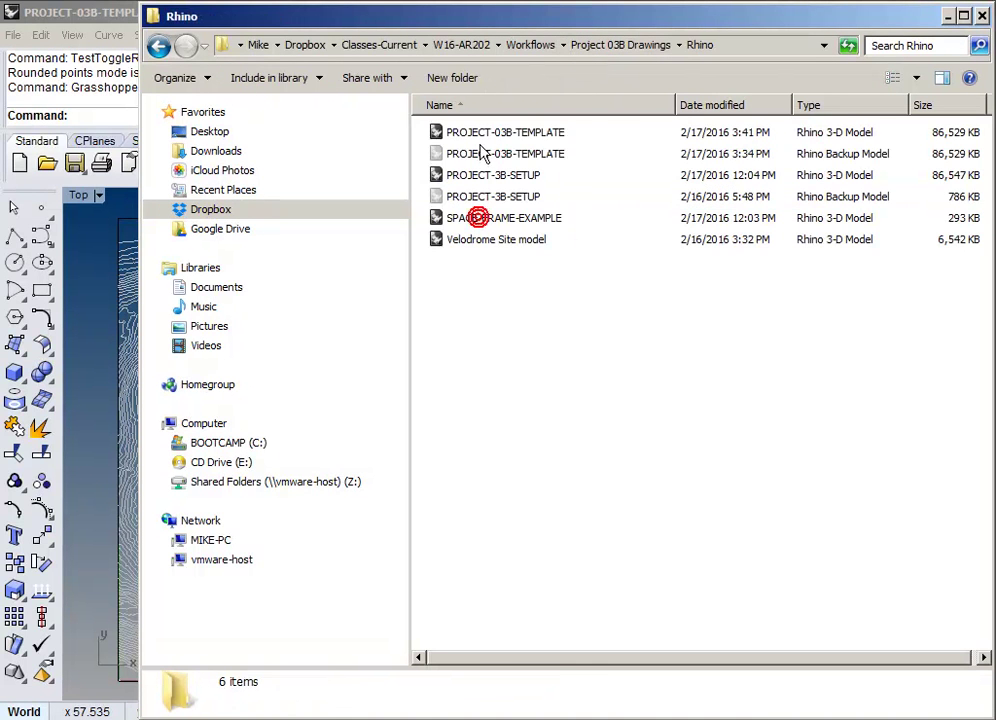
click(484, 219)
double_click(484, 222)
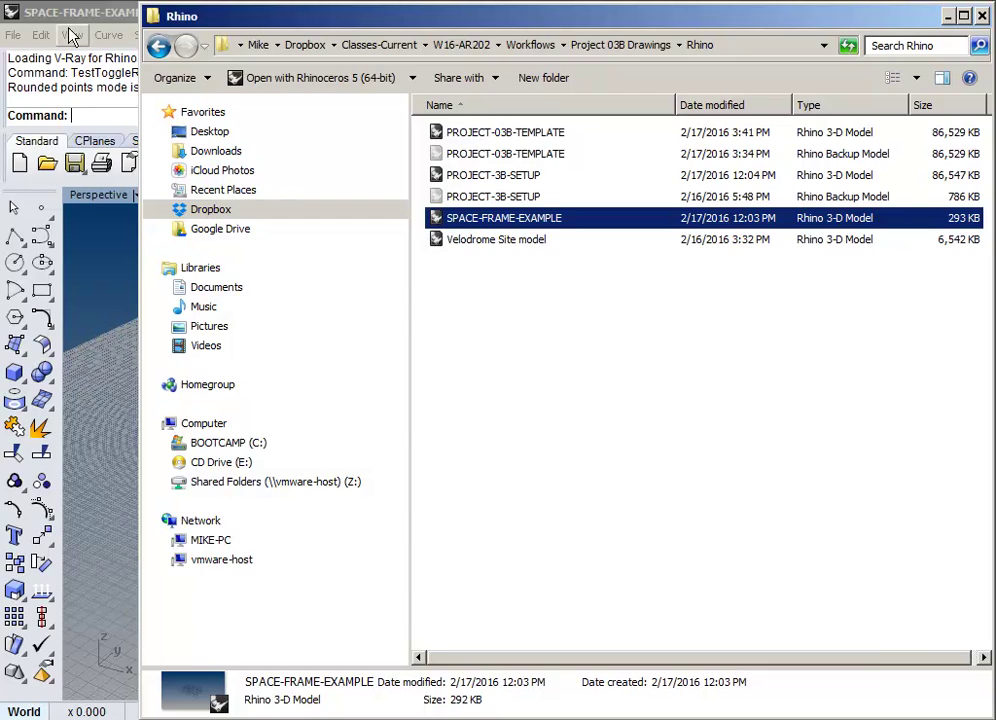
click(80, 17)
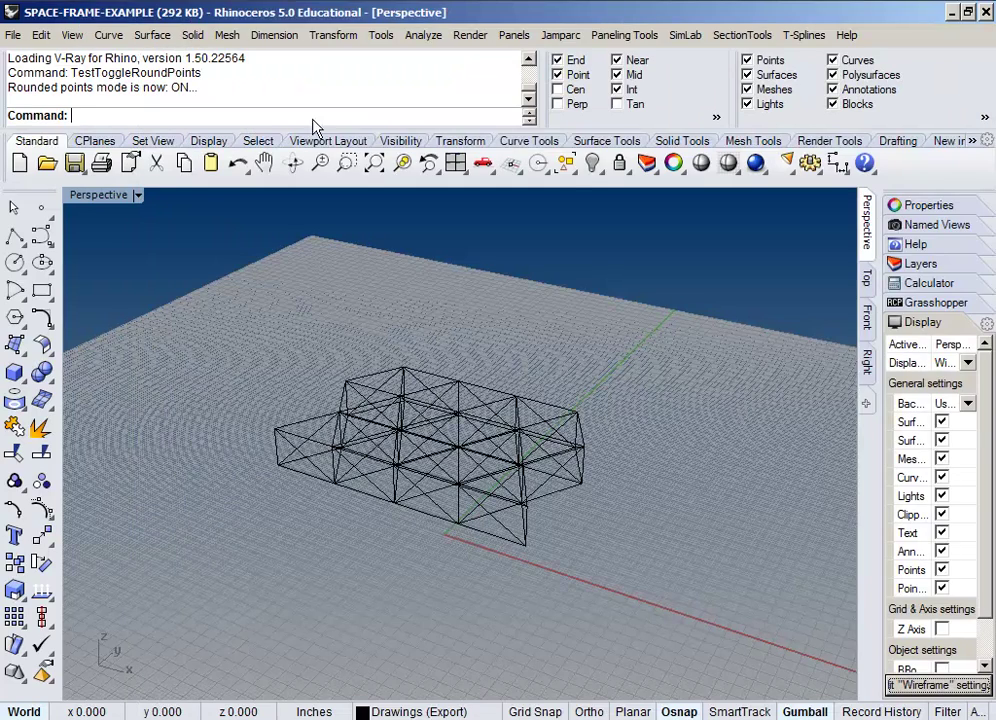
Step: Inspect the example space frame from another side and select all of its curves
right_drag(197, 498, 604, 563)
scroll(530, 530, up, 5)
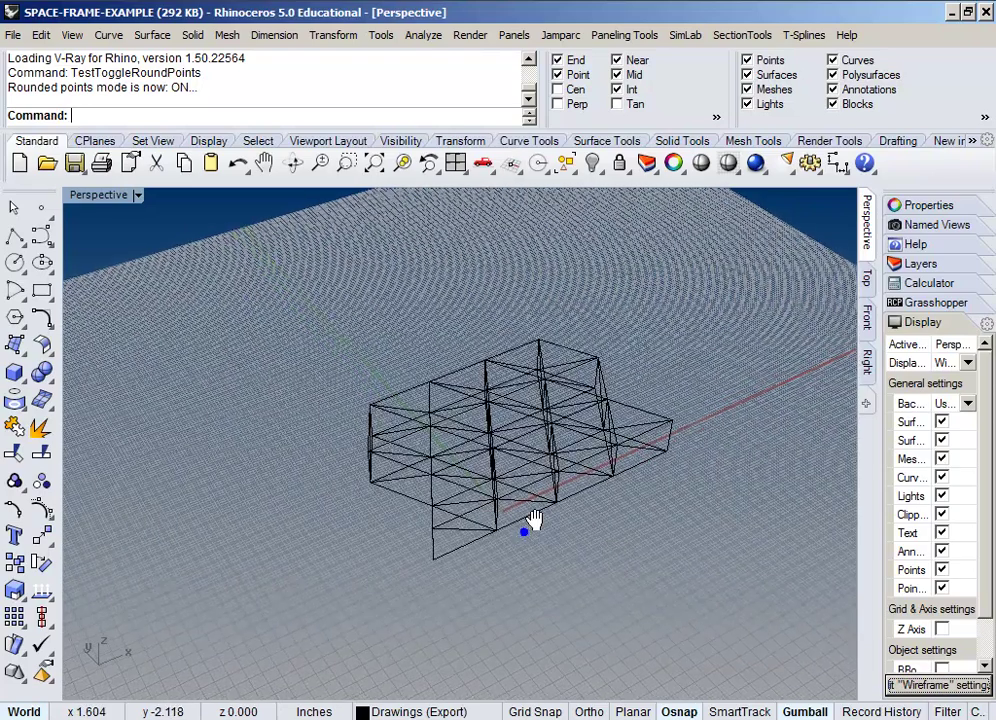
scroll(534, 520, down, 3)
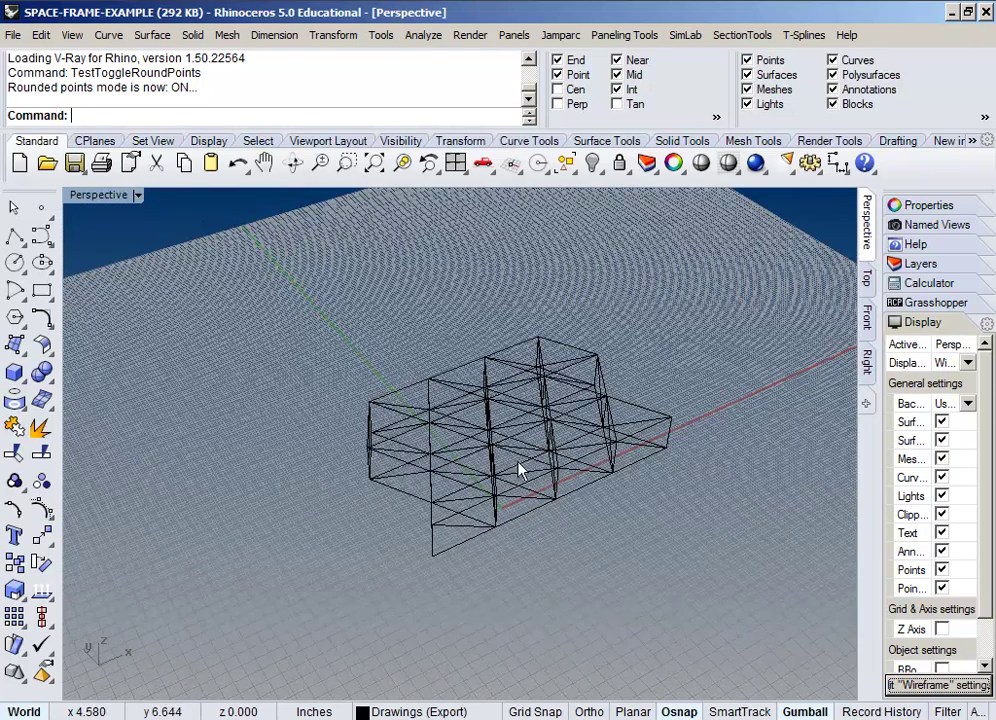
drag(358, 292, 703, 608)
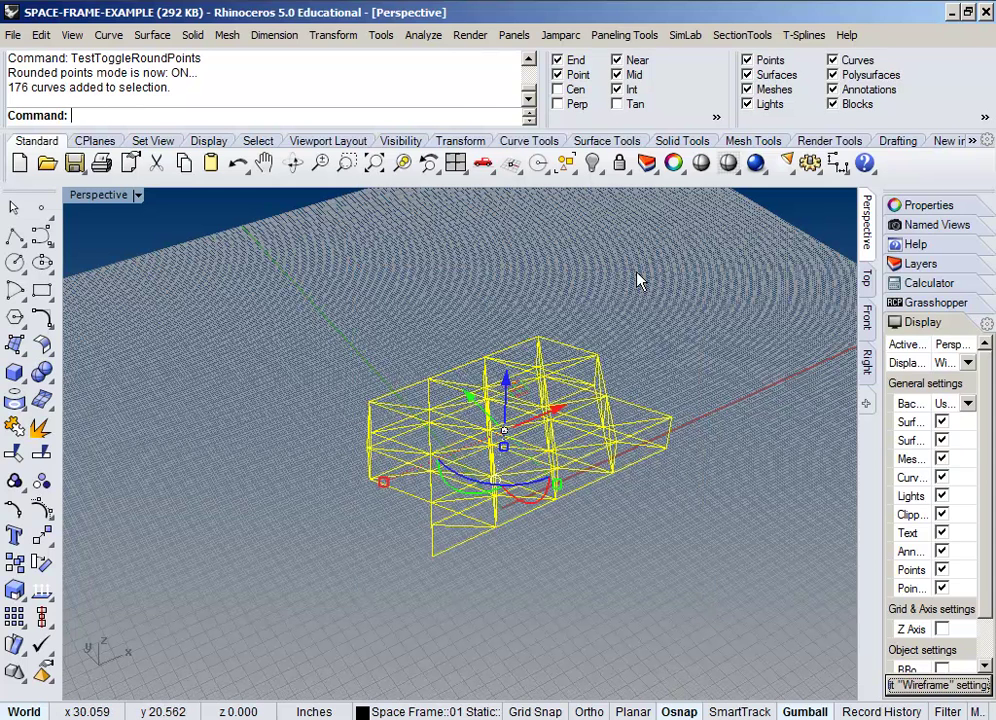
Step: Switch back to the PROJECT-03B-TEMPLATE model and examine the numbered drawing grid beside the site plan
click(170, 1)
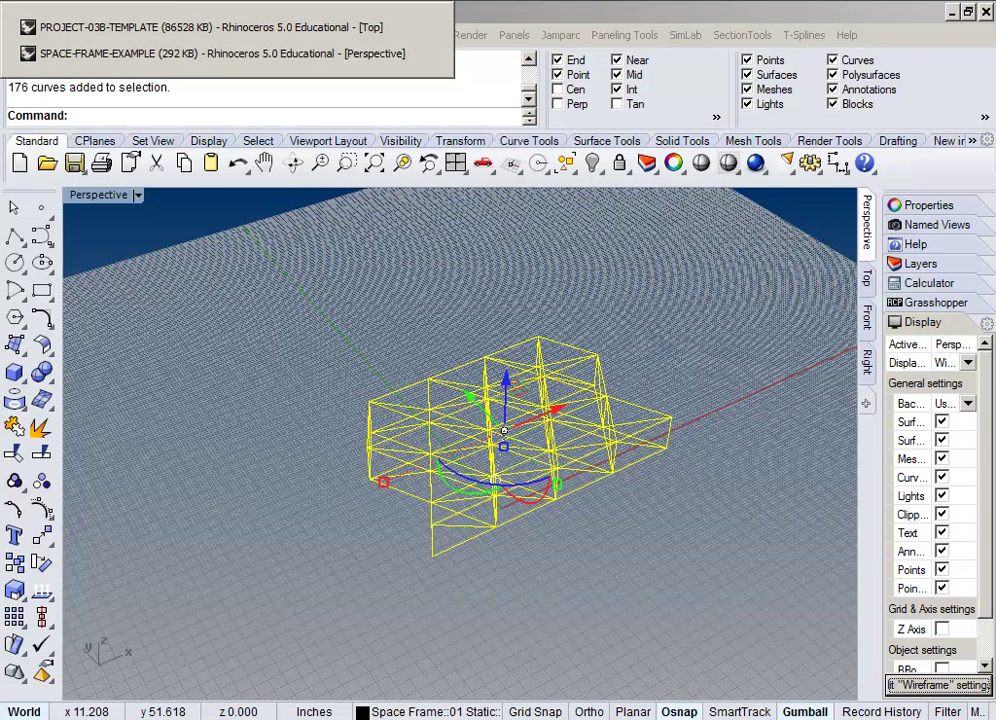
click(170, 30)
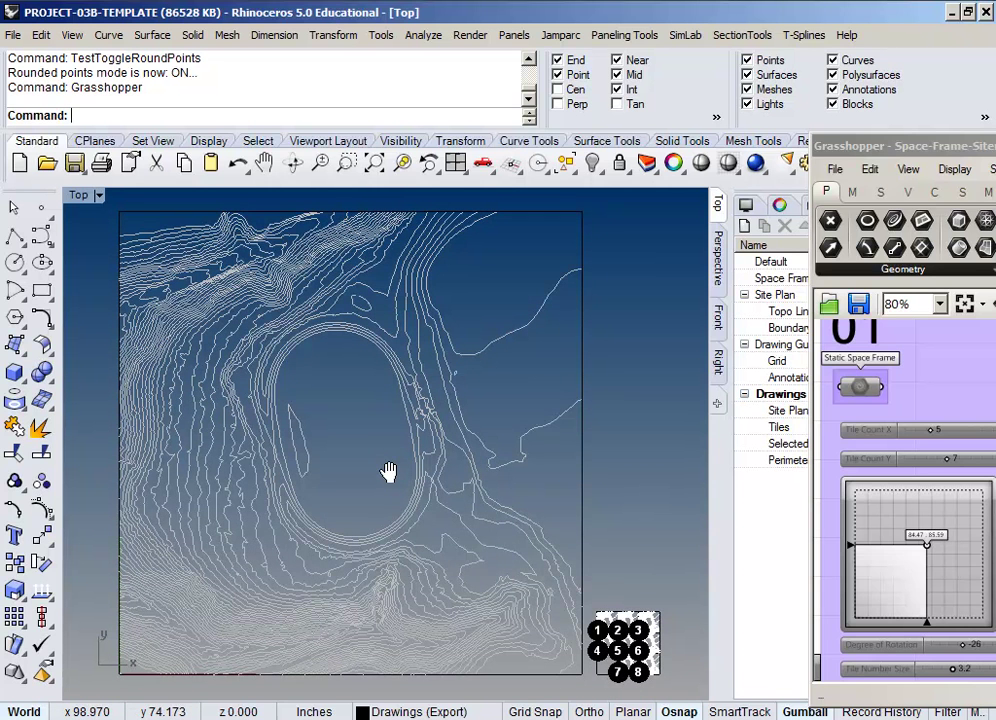
scroll(664, 678, up, 10)
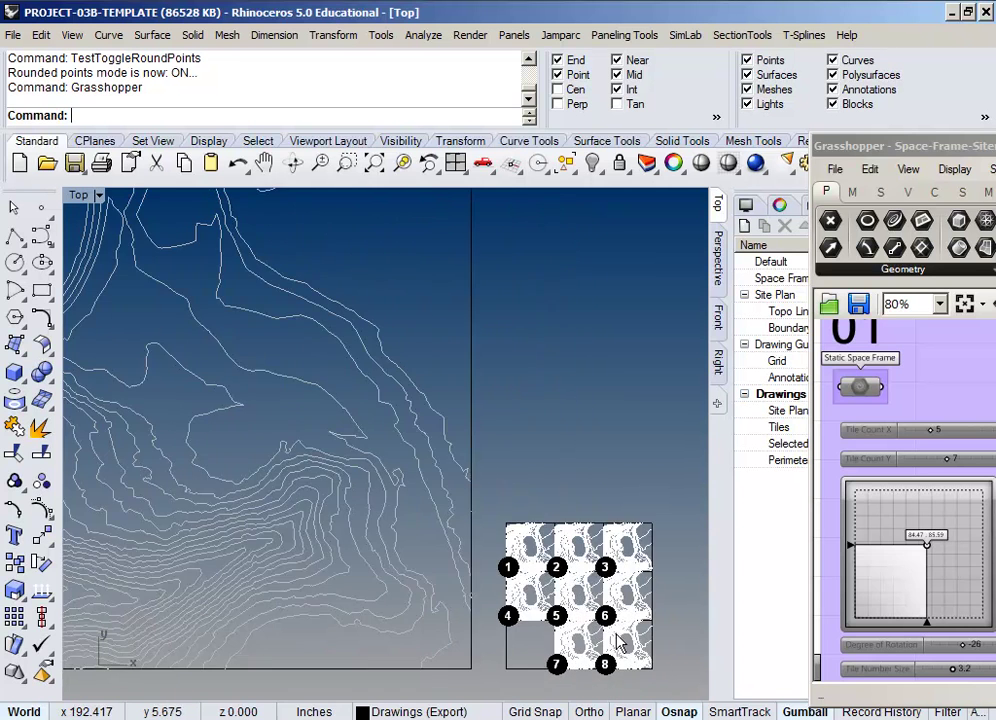
right_drag(618, 640, 583, 462)
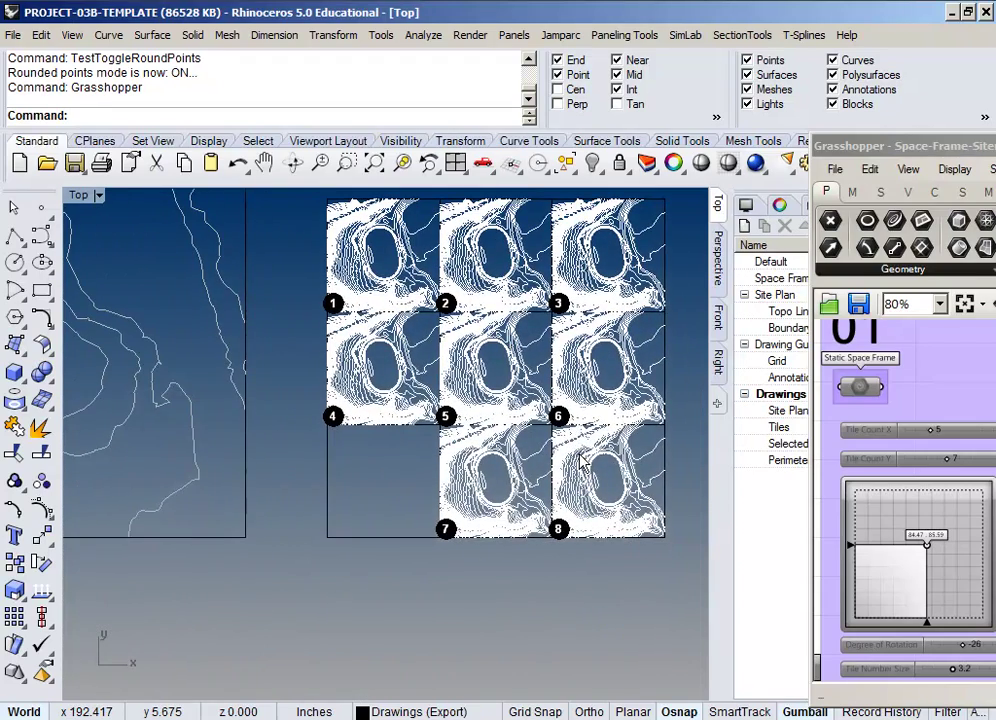
scroll(558, 330, up, 3)
scroll(558, 330, down, 3)
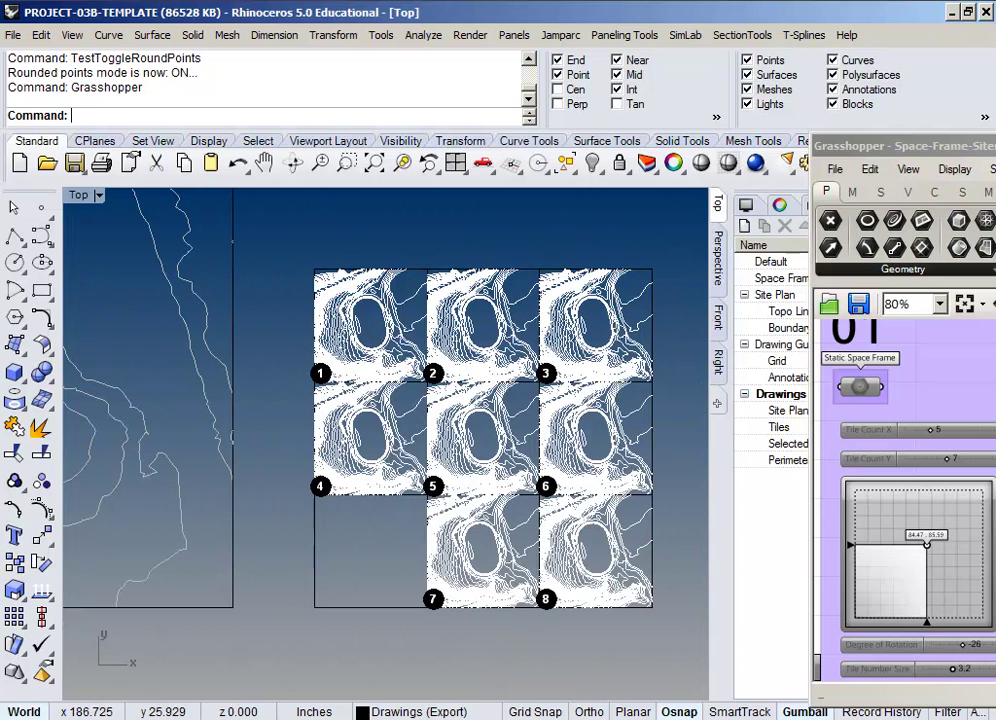
Step: View the whole demo drawing sheet and compare it with the template's numbered drawing grid and main site plan
key(alt+Tab)
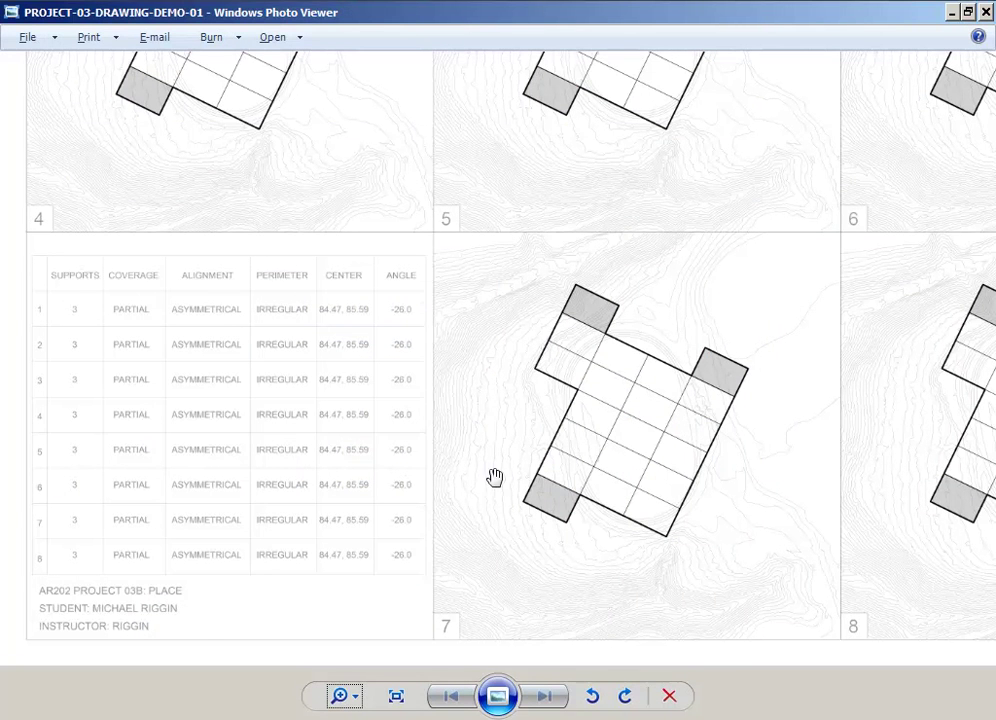
click(396, 697)
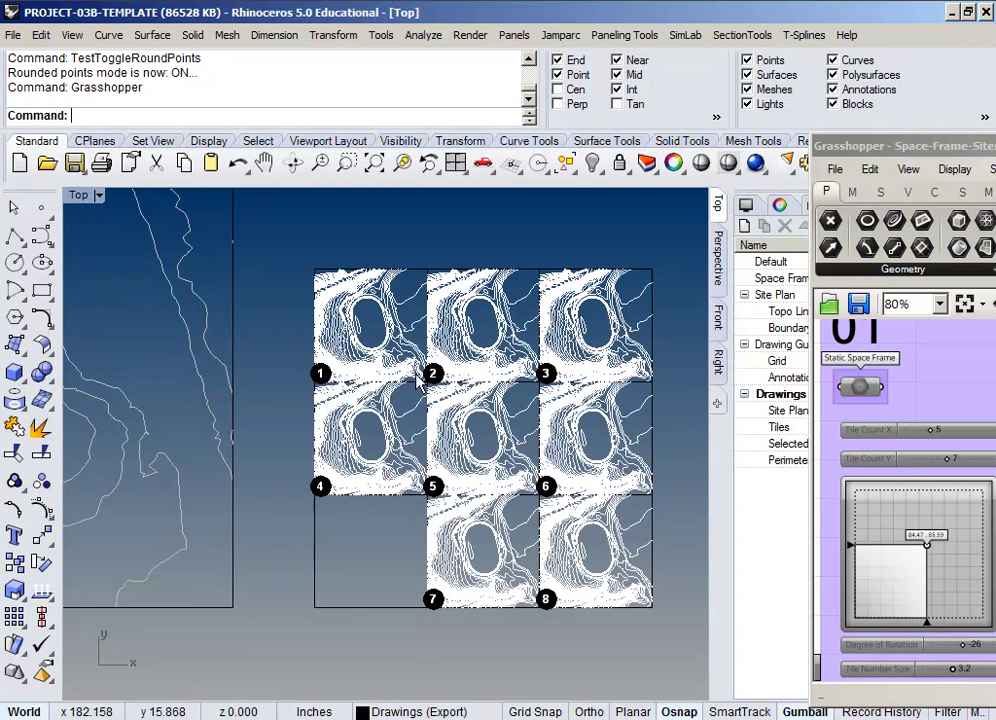
scroll(416, 386, up, 2)
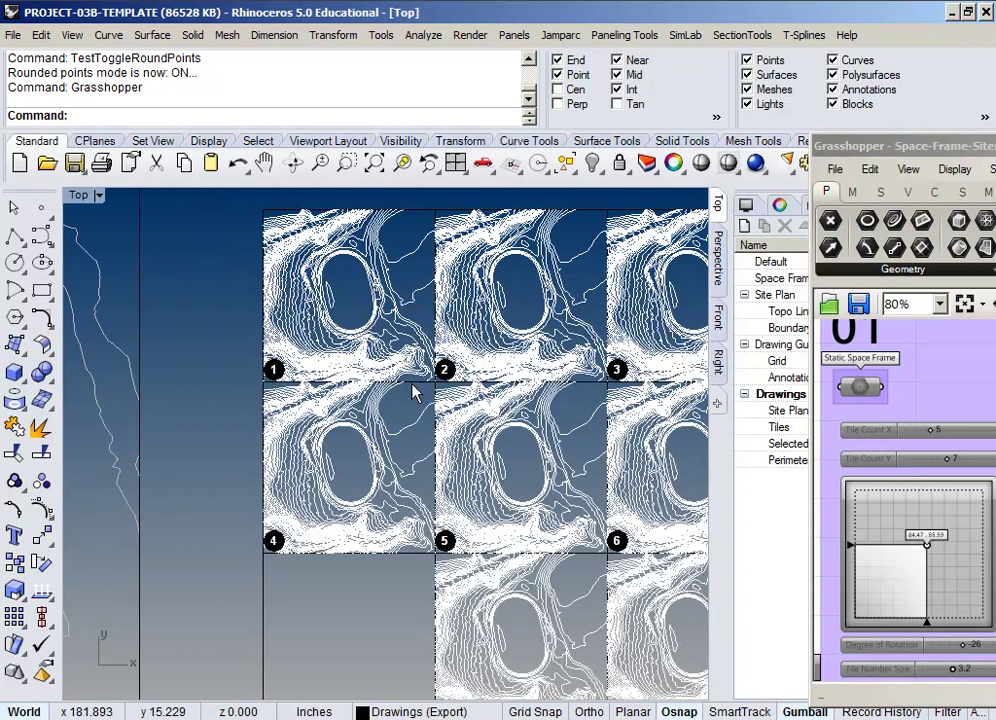
scroll(416, 392, down, 4)
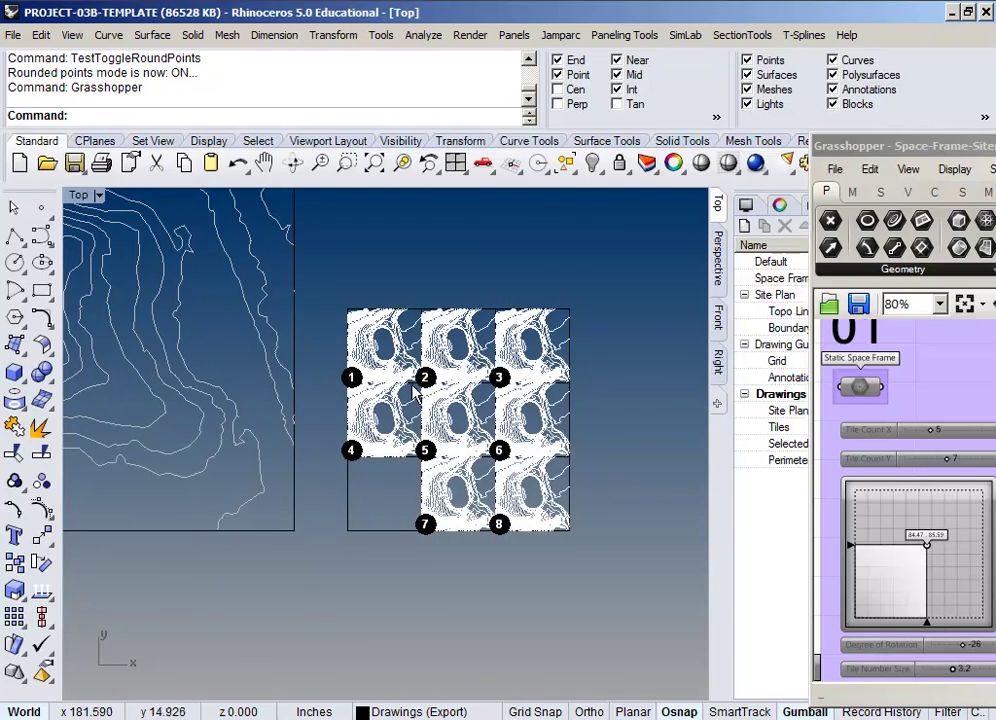
right_drag(373, 500, 631, 536)
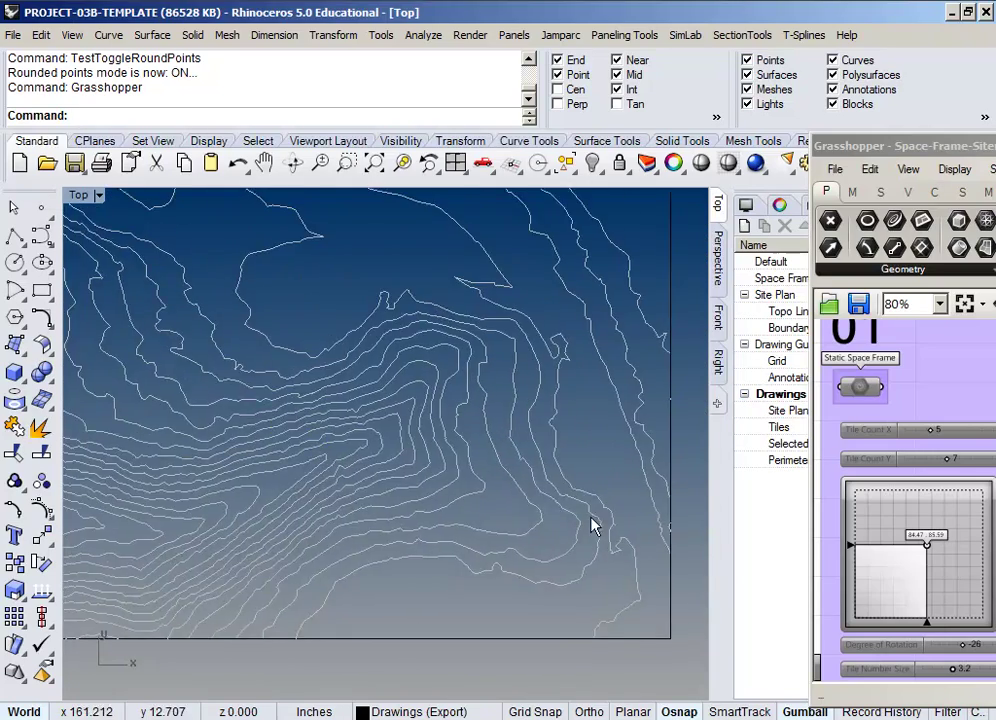
scroll(590, 527, down, 3)
right_drag(577, 397, 611, 513)
scroll(612, 514, down, 4)
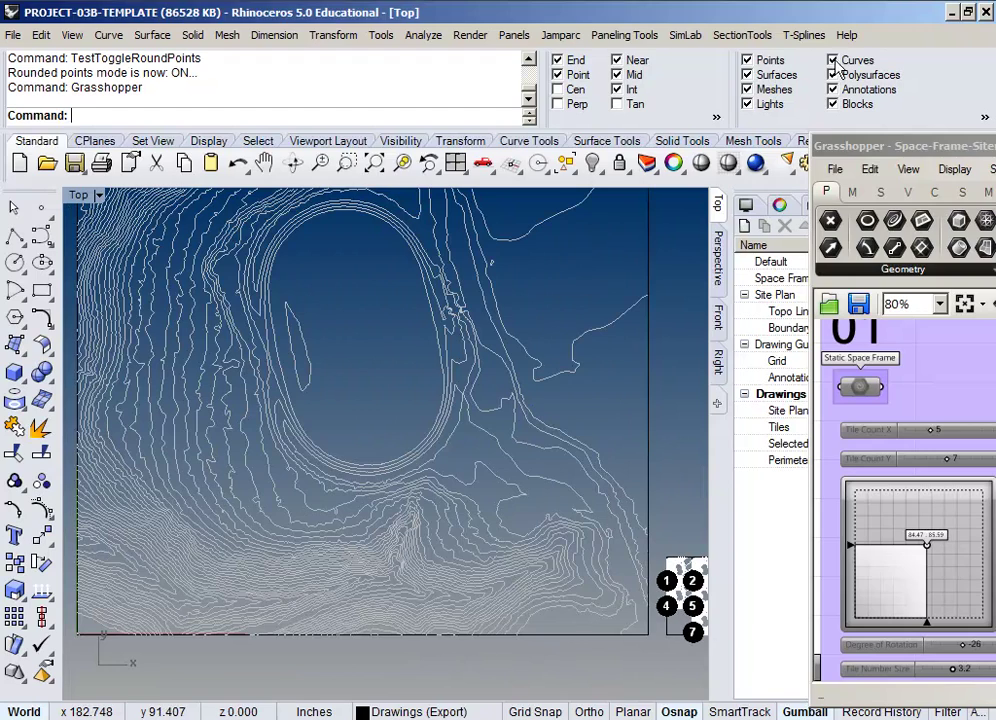
Step: Collapse the Grasshopper window to uncover the layer list and select the Space Frame layer
drag(871, 160, 595, 78)
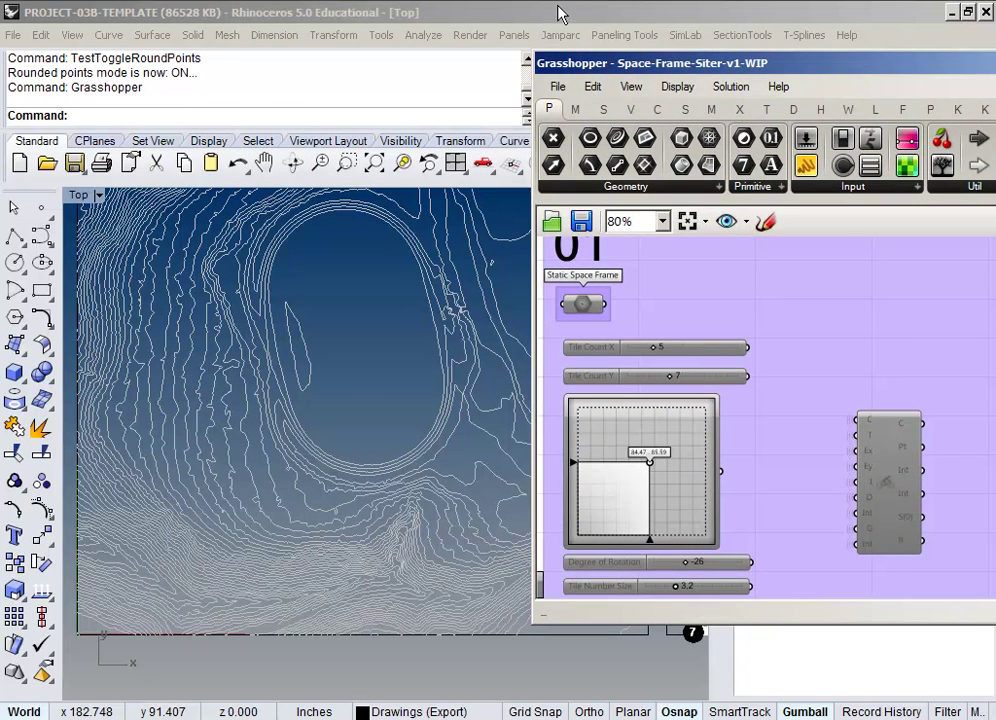
double_click(627, 63)
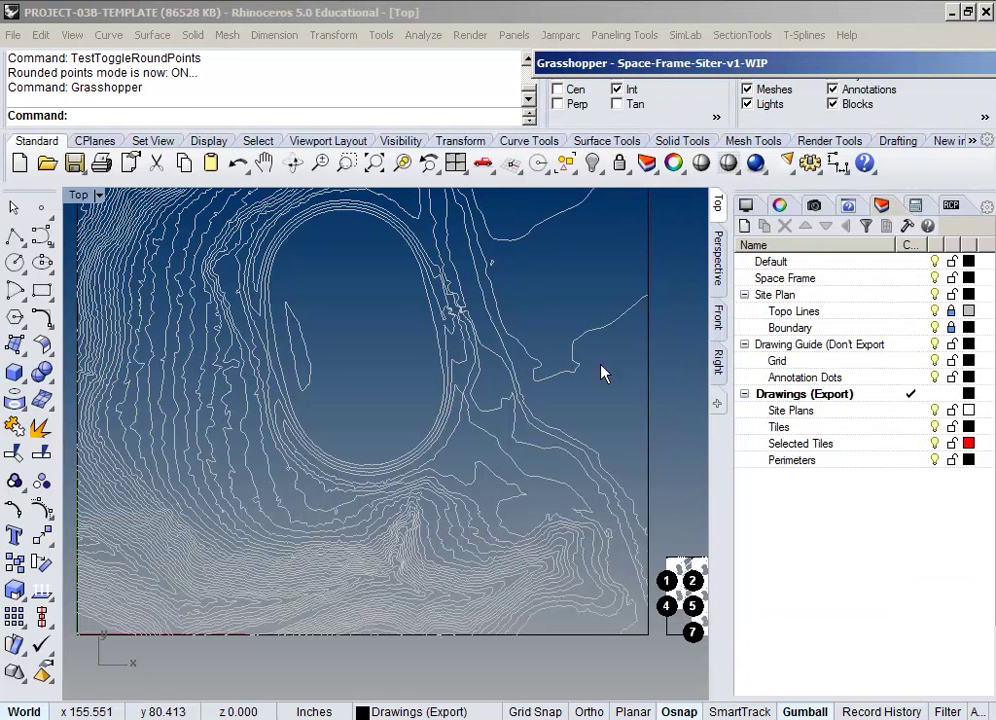
click(760, 278)
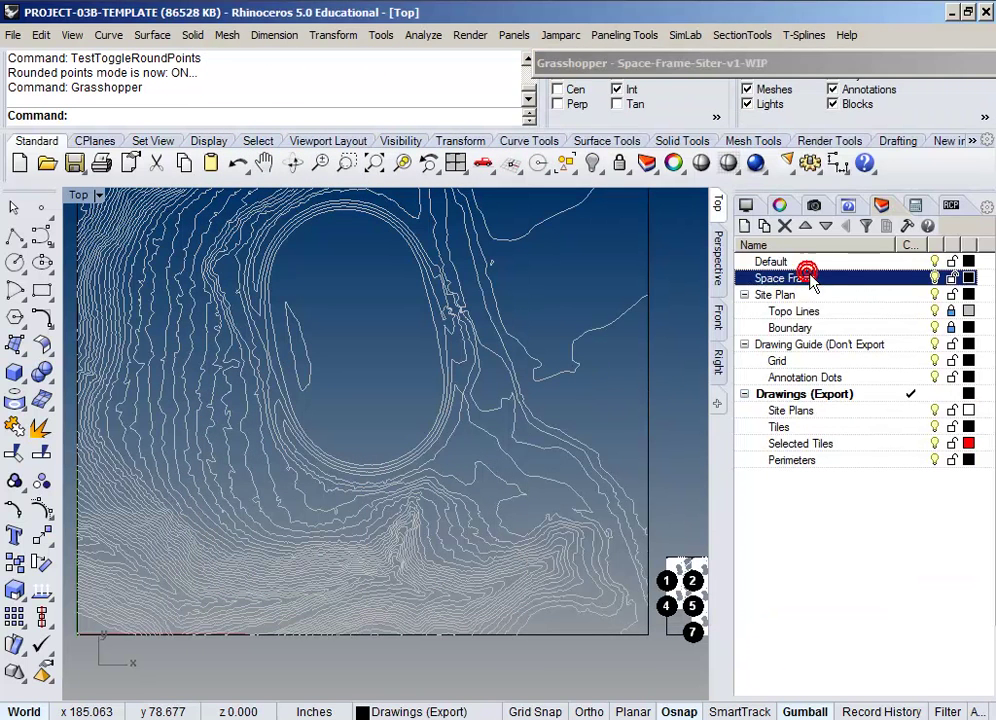
Step: Import the SPACE-FRAME-EXAMPLE model from the Rhino folder of Project 03B Drawings into the template
text(i)
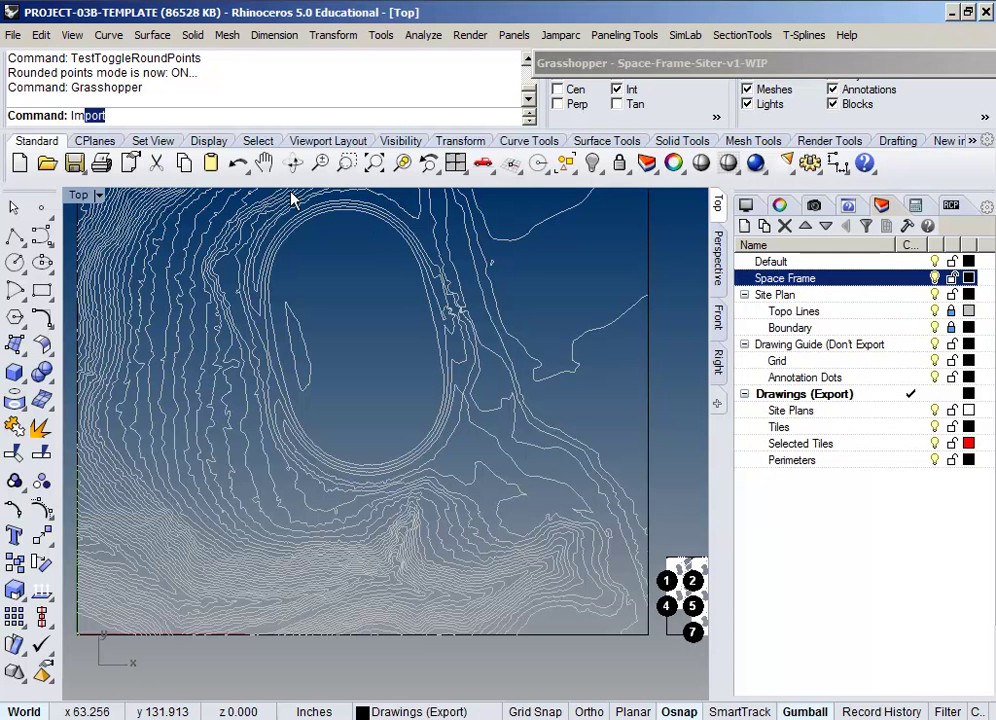
text(t)
key(Return)
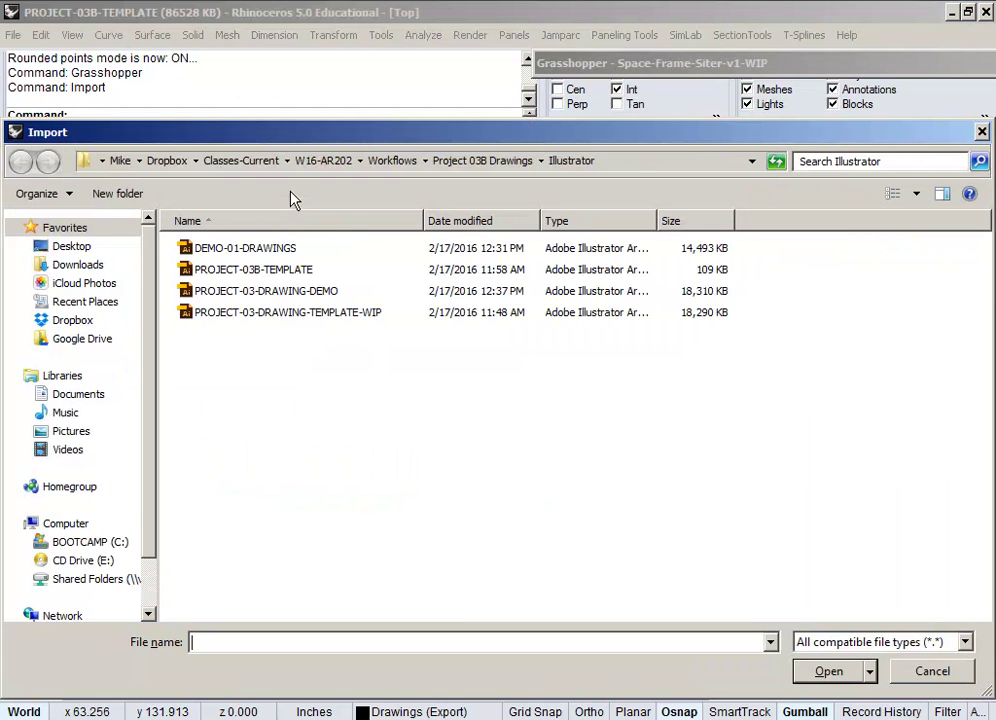
click(488, 162)
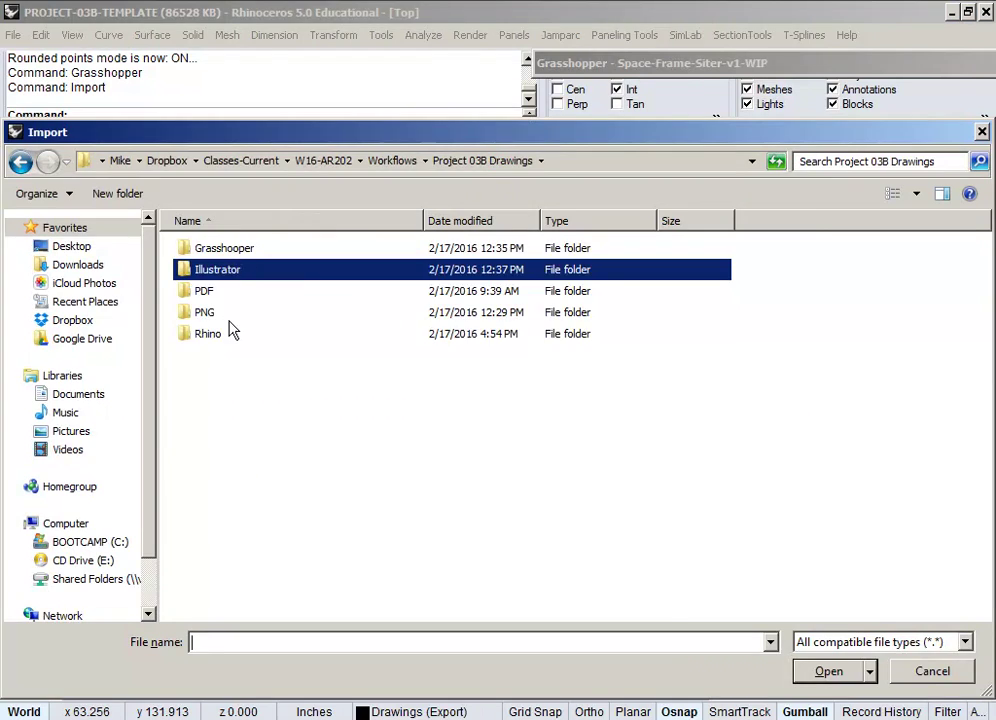
double_click(231, 331)
double_click(245, 292)
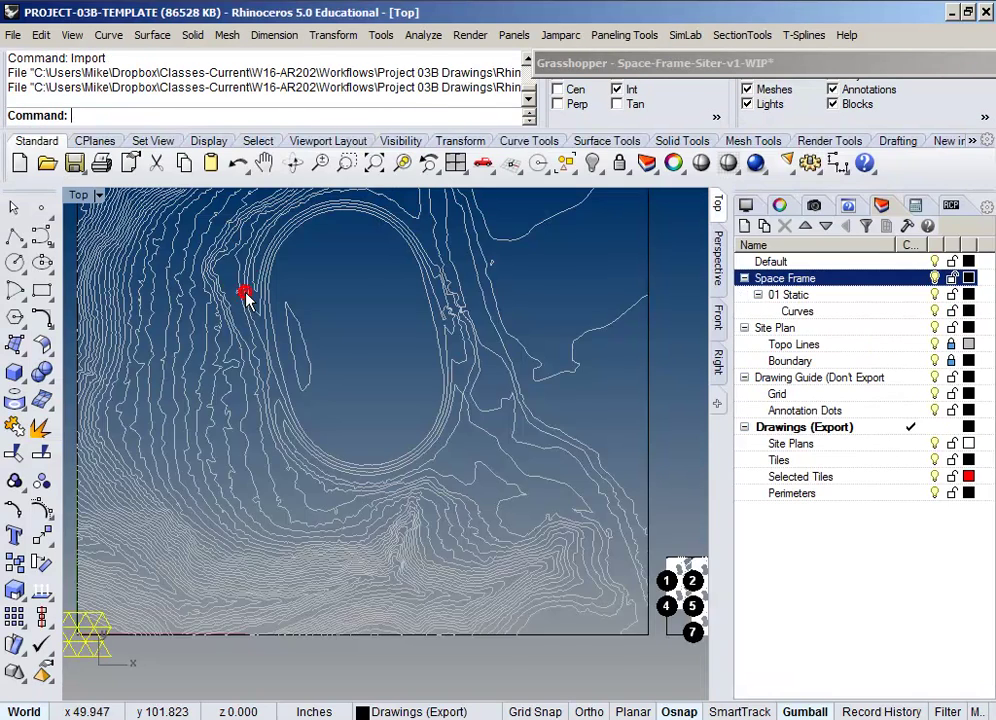
Step: Examine the imported space frame at the origin in relation to the corner of the site plan
scroll(350, 510, up, 3)
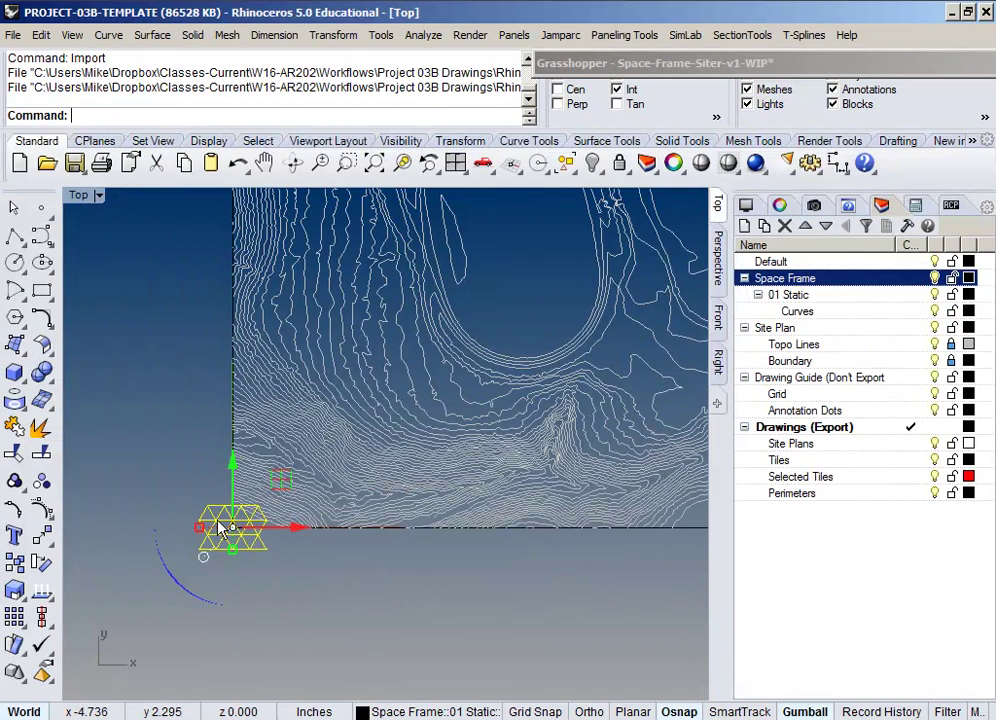
scroll(222, 527, down, 3)
scroll(222, 527, up, 2)
scroll(222, 527, up, 4)
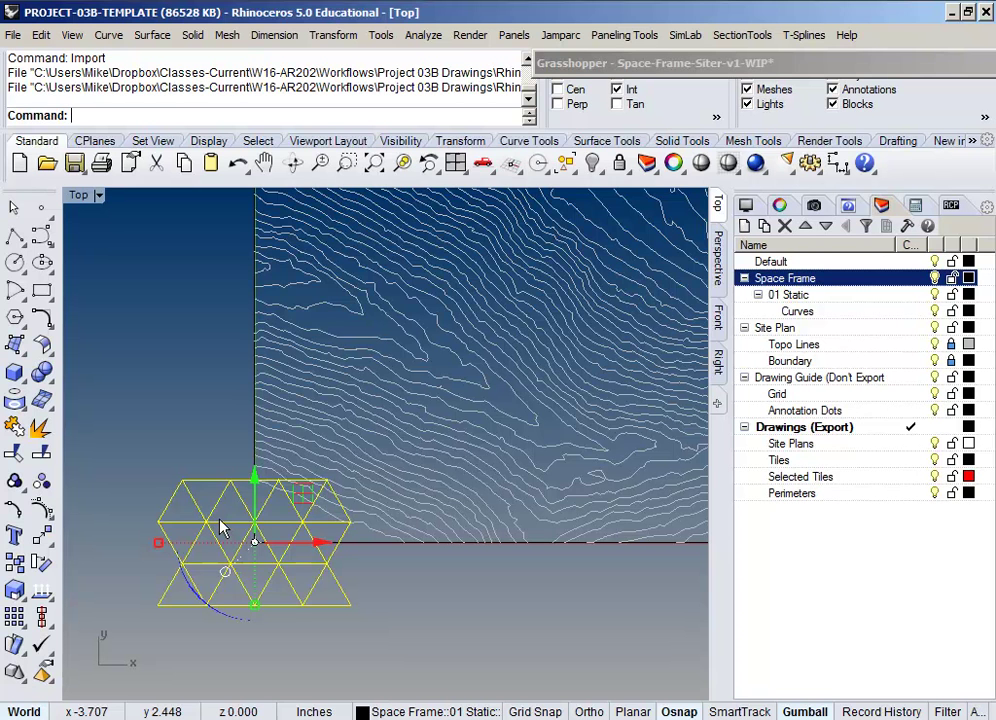
scroll(335, 540, down, 4)
right_drag(335, 540, 391, 546)
scroll(211, 602, down, 3)
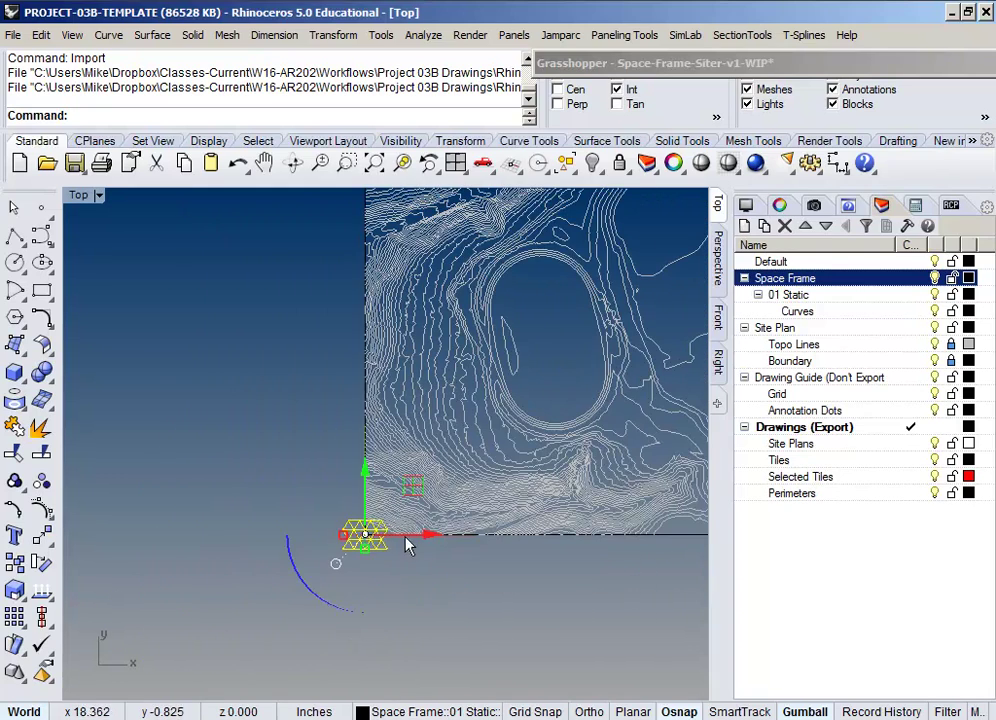
Step: Move the imported space frame west of the site plan, clear of its lower-left corner
drag(365, 535, 229, 540)
click(240, 482)
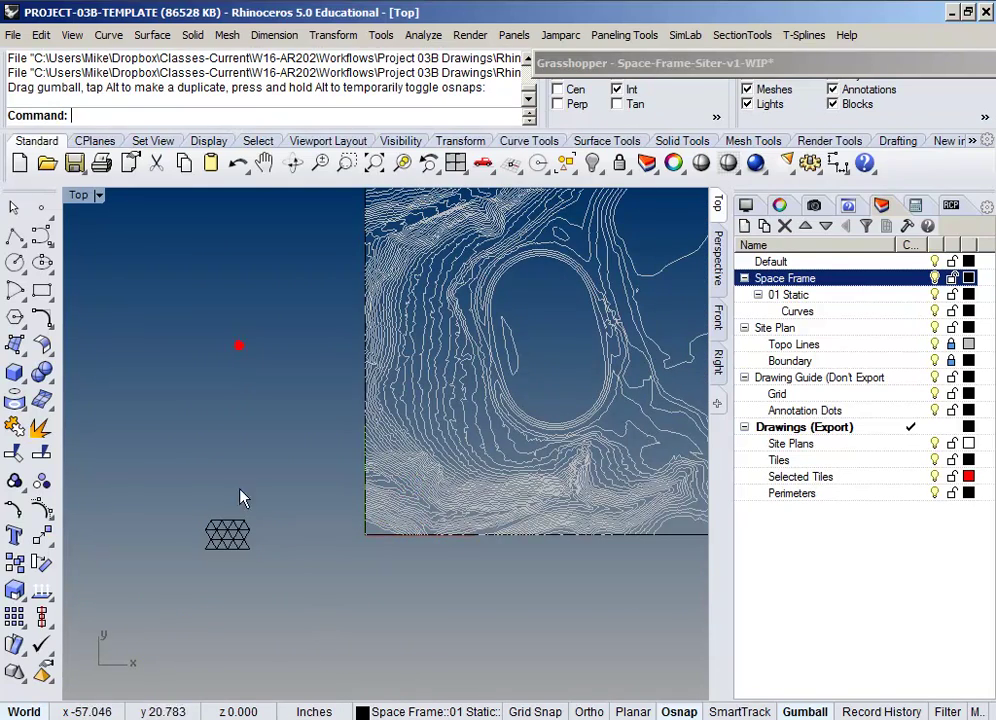
scroll(251, 551, up, 5)
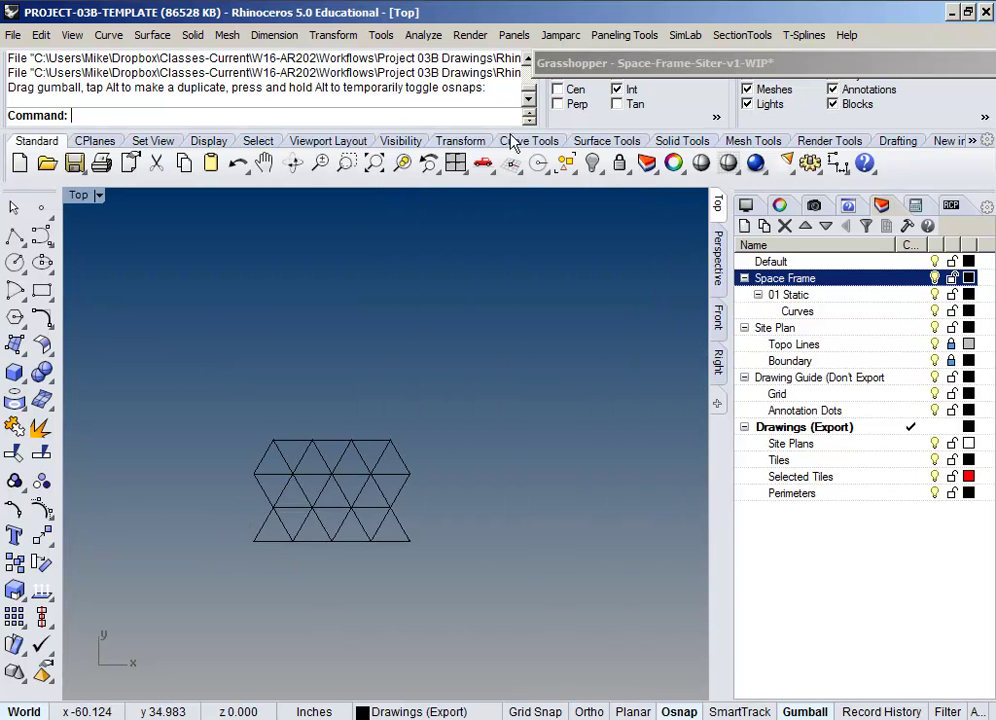
Step: Switch to Grasshopper and open the AR202-Space-Frame-Siter definition from the Grasshooper folder of Project 03B Drawings
double_click(617, 66)
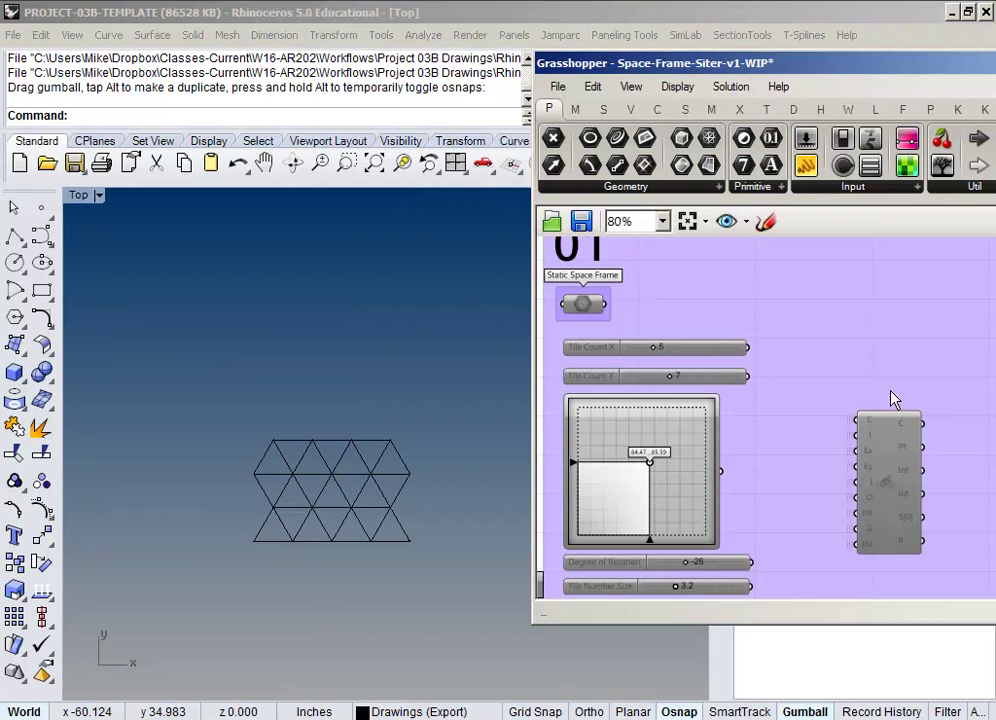
scroll(743, 350, down, 8)
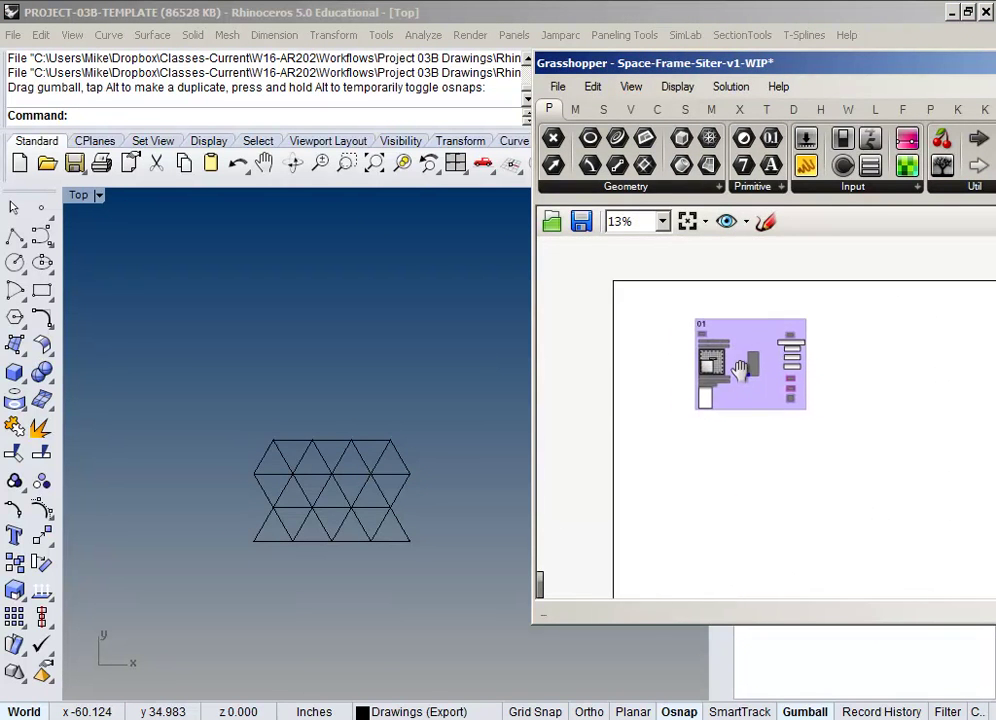
click(551, 221)
click(500, 138)
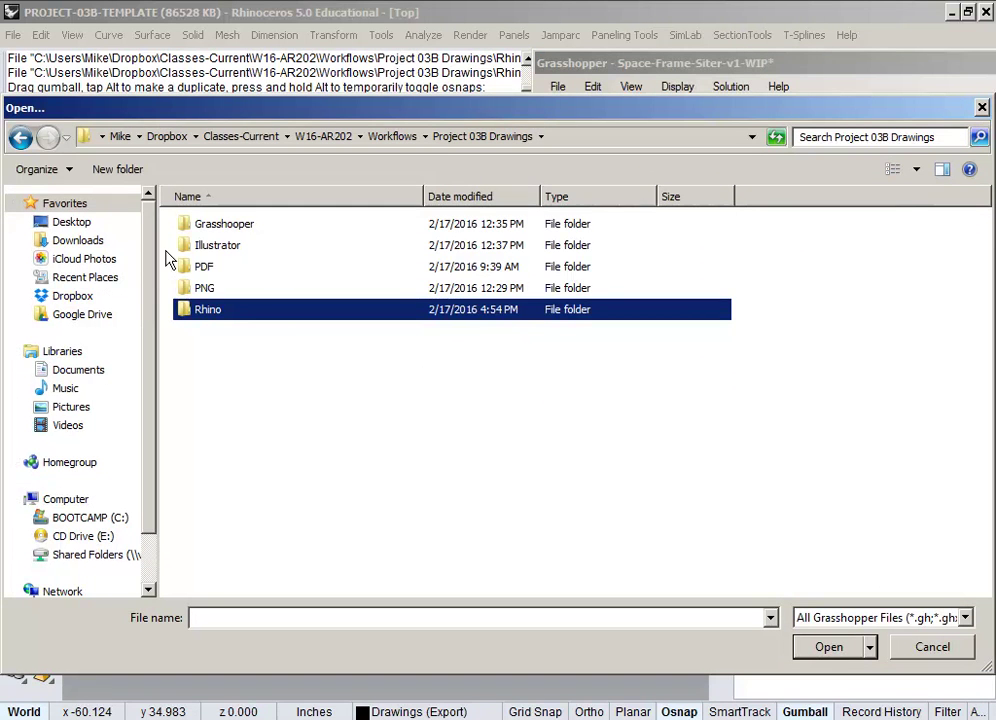
double_click(198, 226)
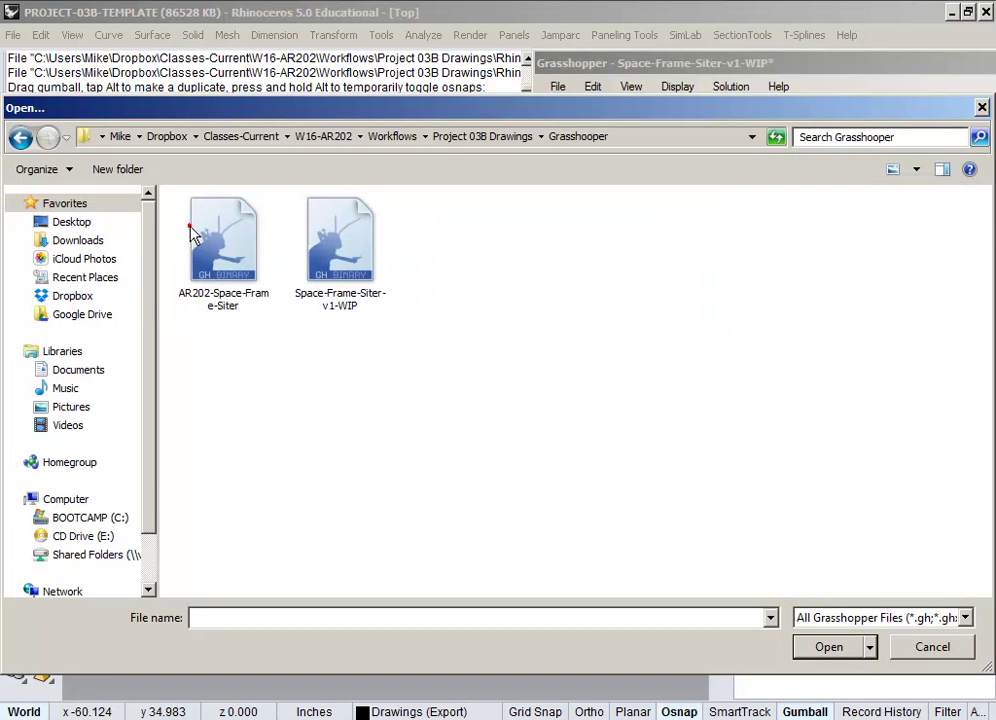
double_click(243, 247)
Step: Survey the eight numbered groups of the definition, focusing on the inputs and outputs of group 01
scroll(628, 289, down, 4)
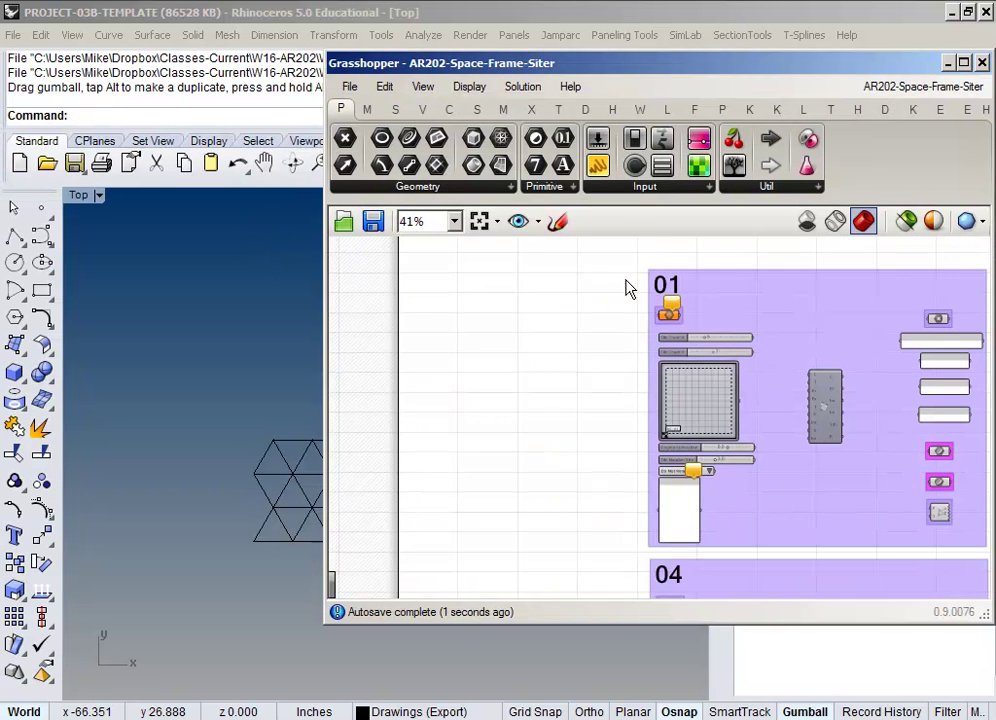
right_drag(892, 364, 667, 333)
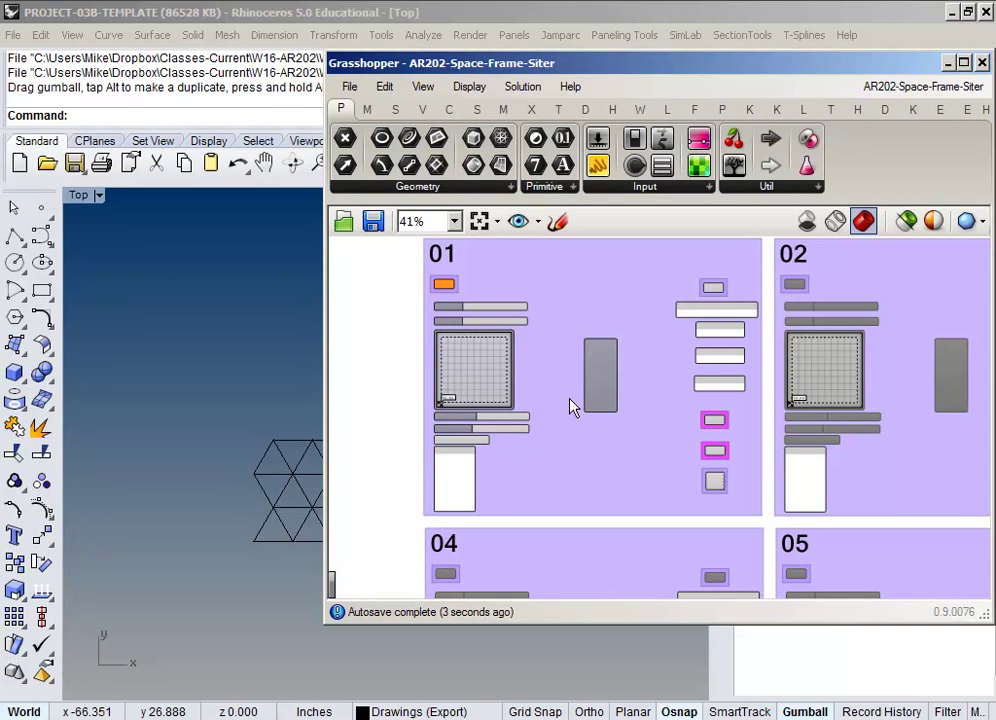
right_drag(596, 402, 560, 403)
click(604, 424)
scroll(646, 363, down, 4)
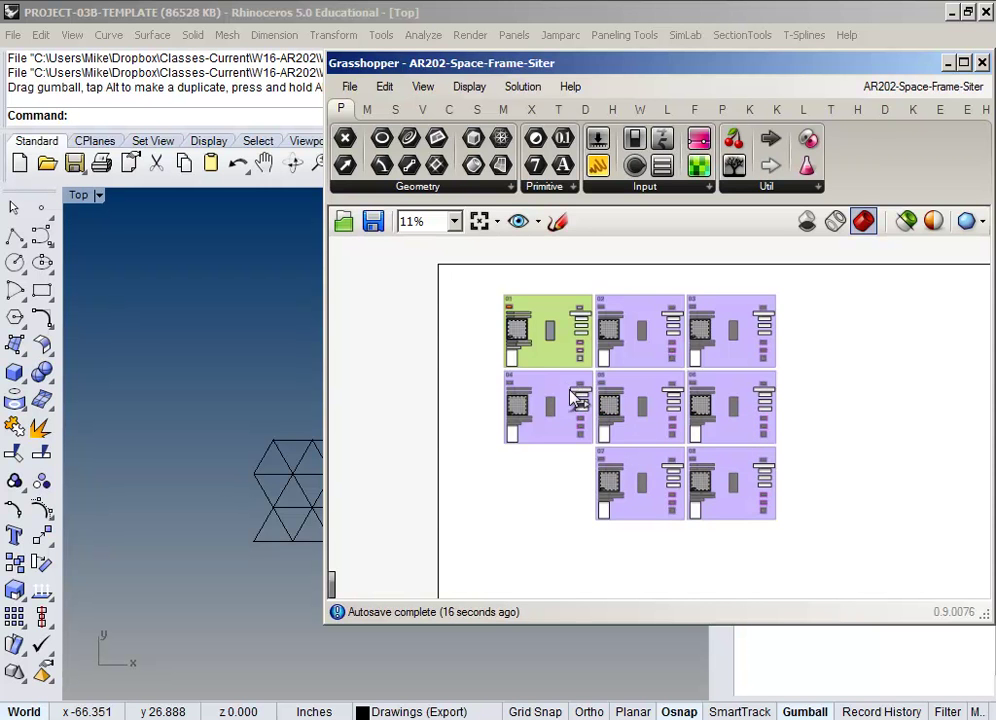
scroll(500, 344, up, 5)
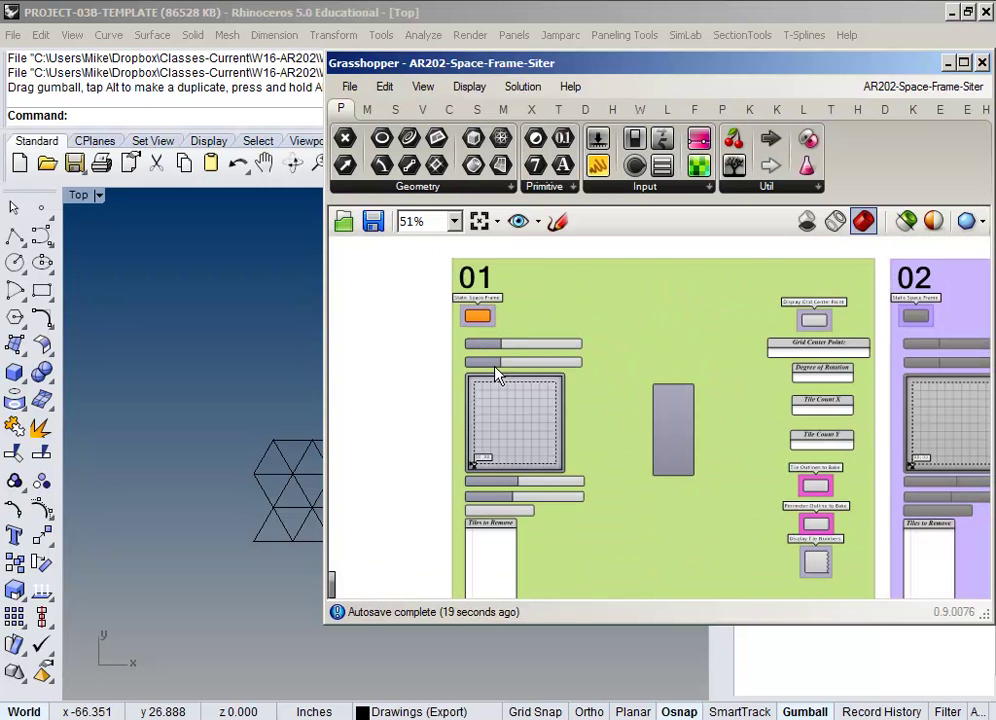
scroll(551, 325, up, 2)
right_drag(342, 345, 422, 349)
Step: Reference all curves of the space frame as multiple geometries in group 01's Static Space Frame parameter
click(508, 322)
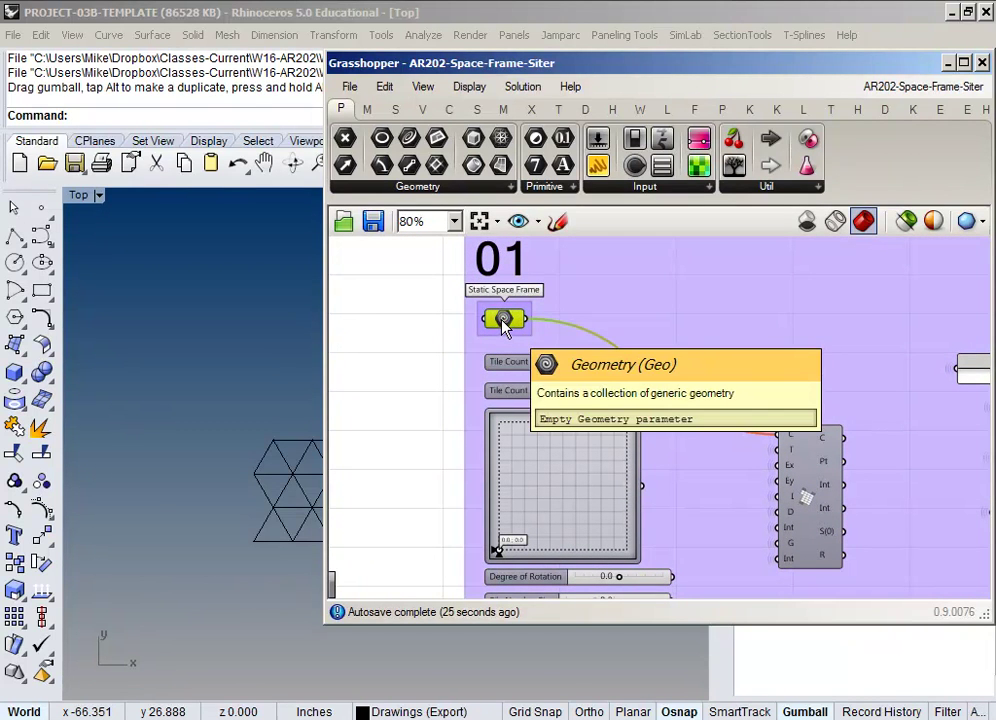
click(410, 303)
right_click(500, 320)
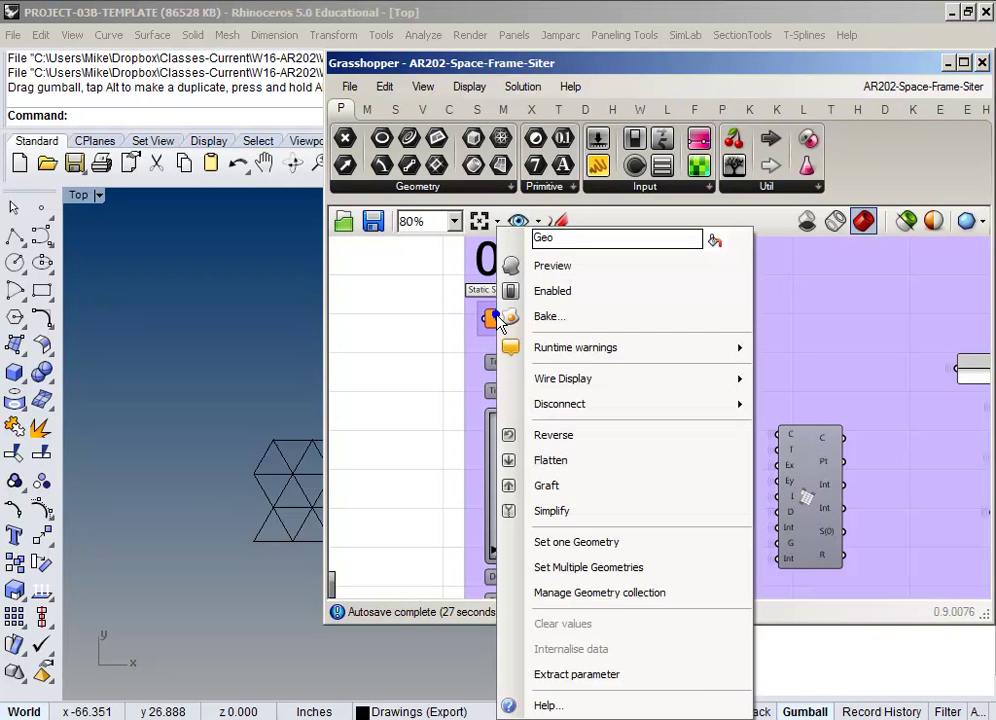
click(577, 567)
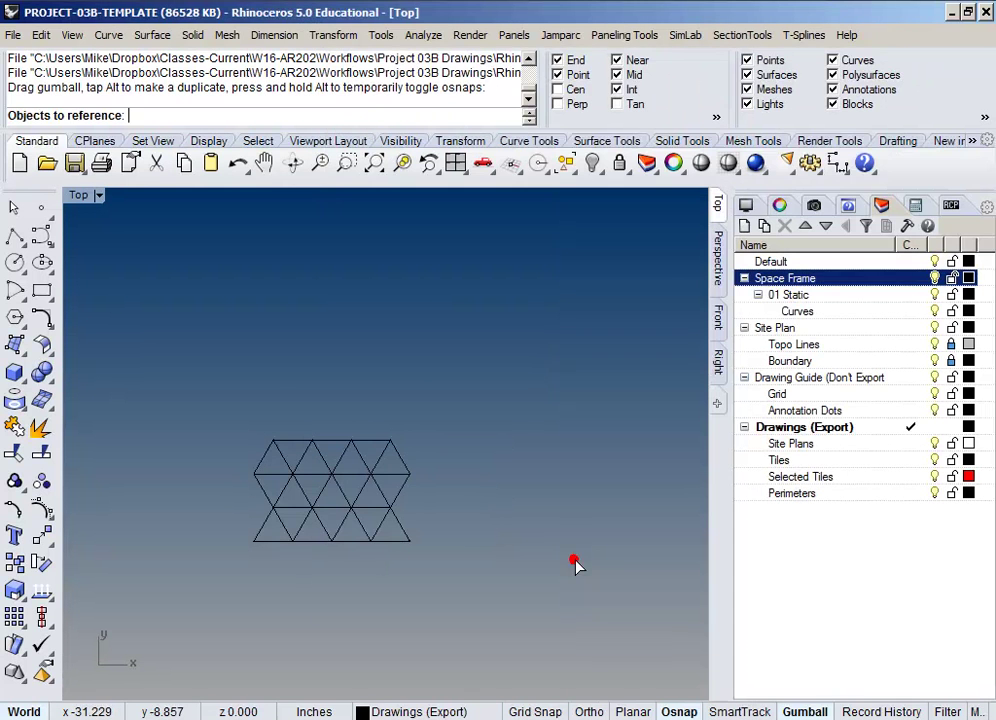
drag(220, 391, 477, 604)
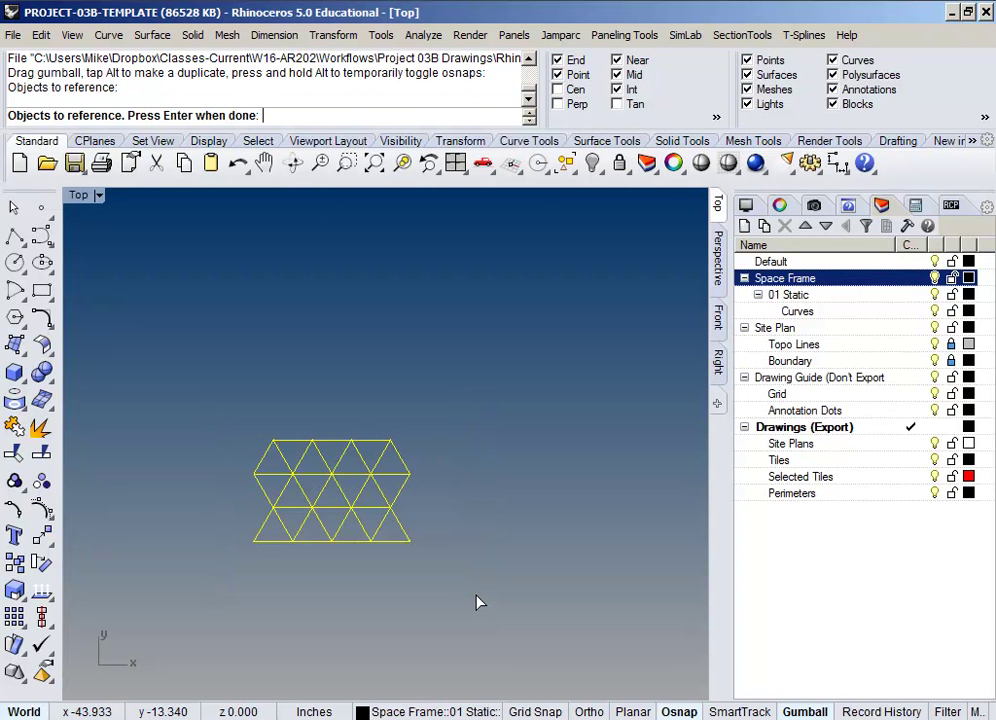
key(Return)
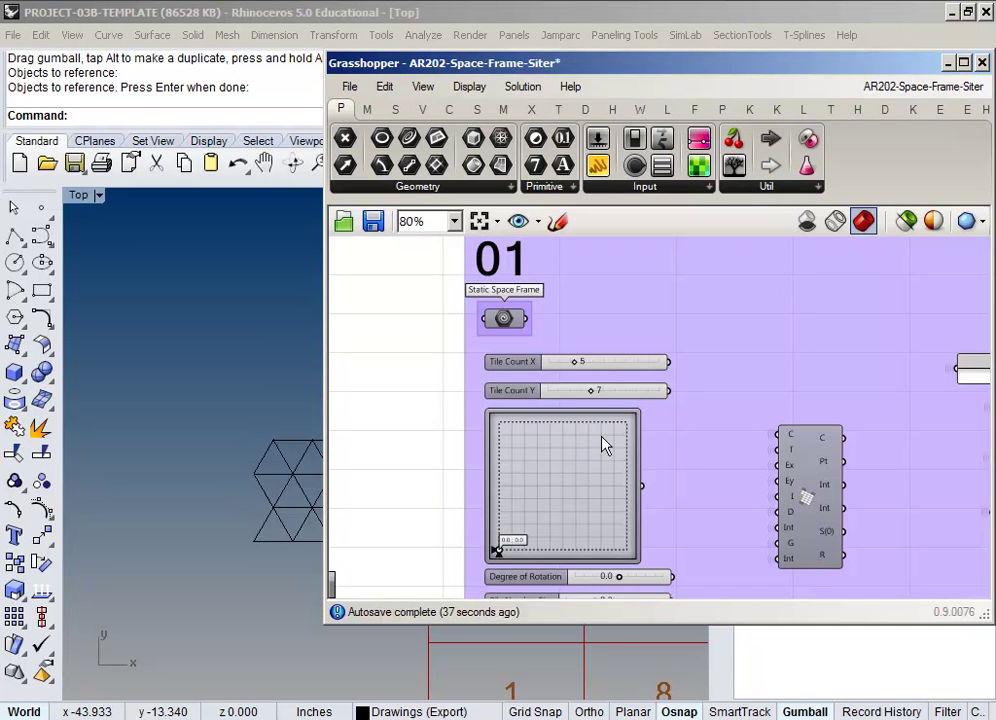
Step: Examine how group 01's cluster connects to its sliders, data panels, and the tile and perimeter outlines to bake
right_drag(644, 370, 546, 334)
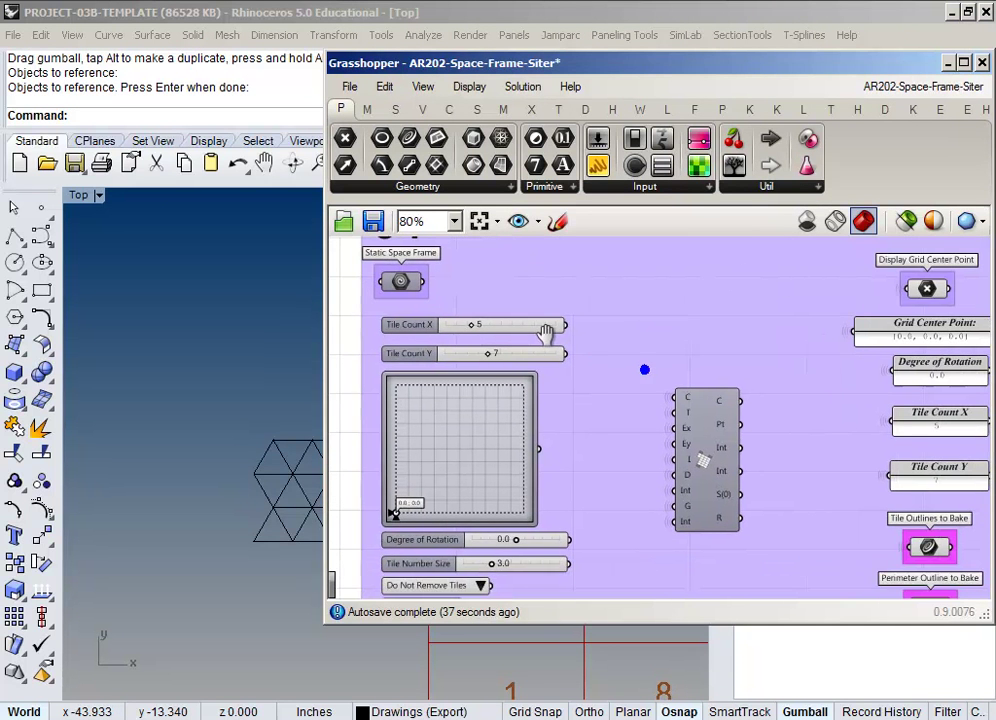
click(711, 463)
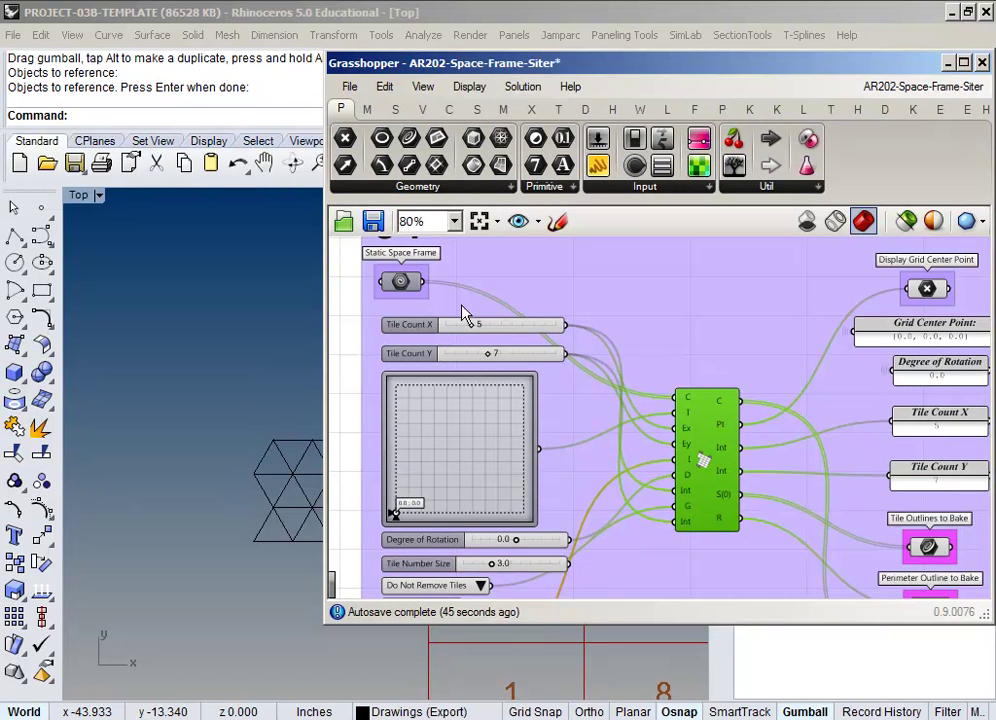
scroll(459, 290, down, 3)
right_drag(467, 402, 473, 360)
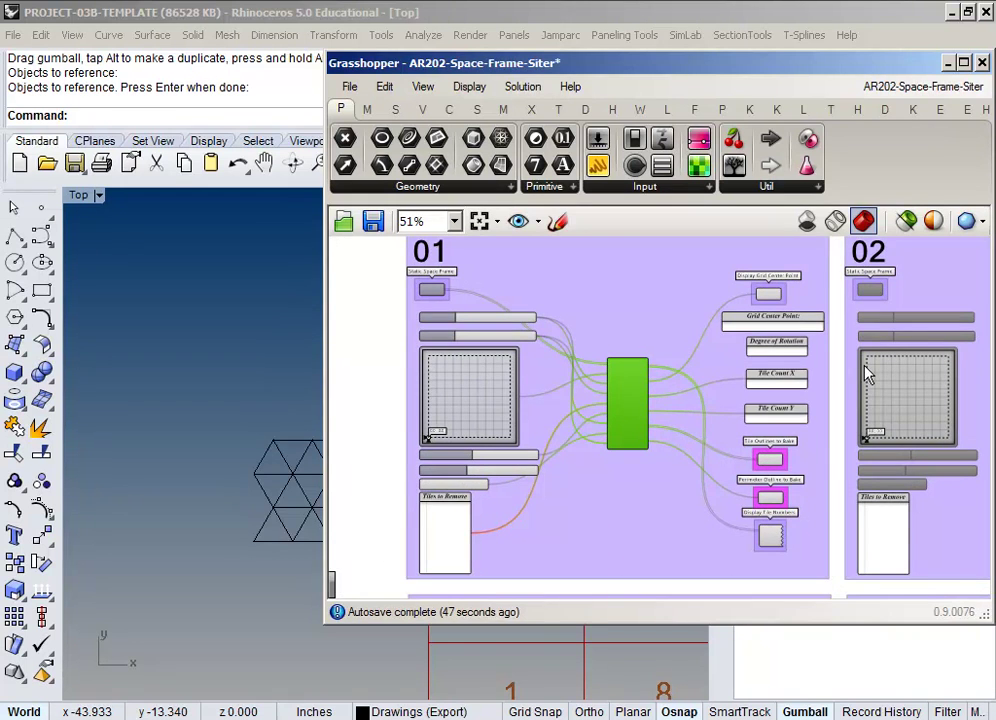
scroll(792, 466, up, 4)
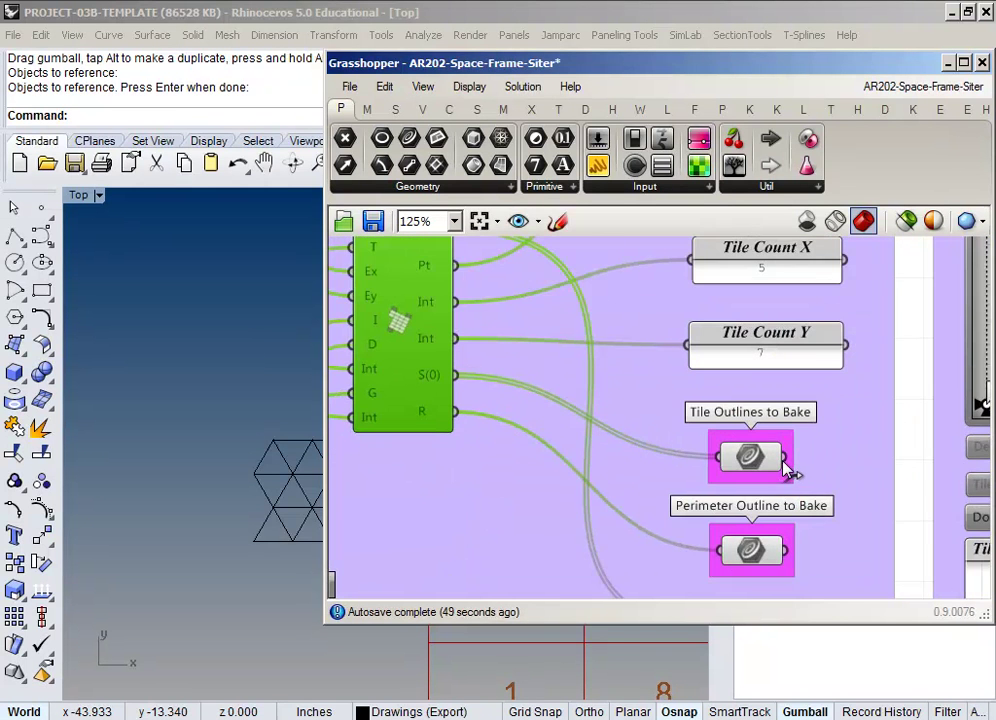
right_drag(783, 468, 790, 427)
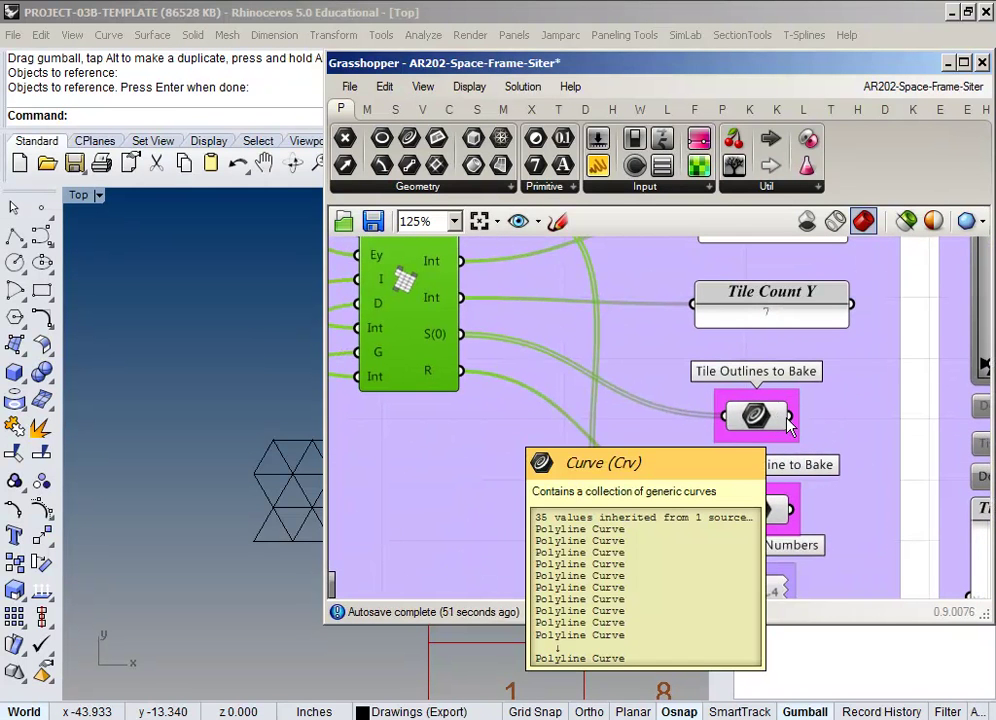
right_drag(438, 338, 733, 385)
scroll(754, 418, down, 3)
Step: Open group 01's cluster for editing and shift the Grasshopper window aside to reveal the site plan and space frame
double_click(741, 418)
scroll(738, 411, down, 5)
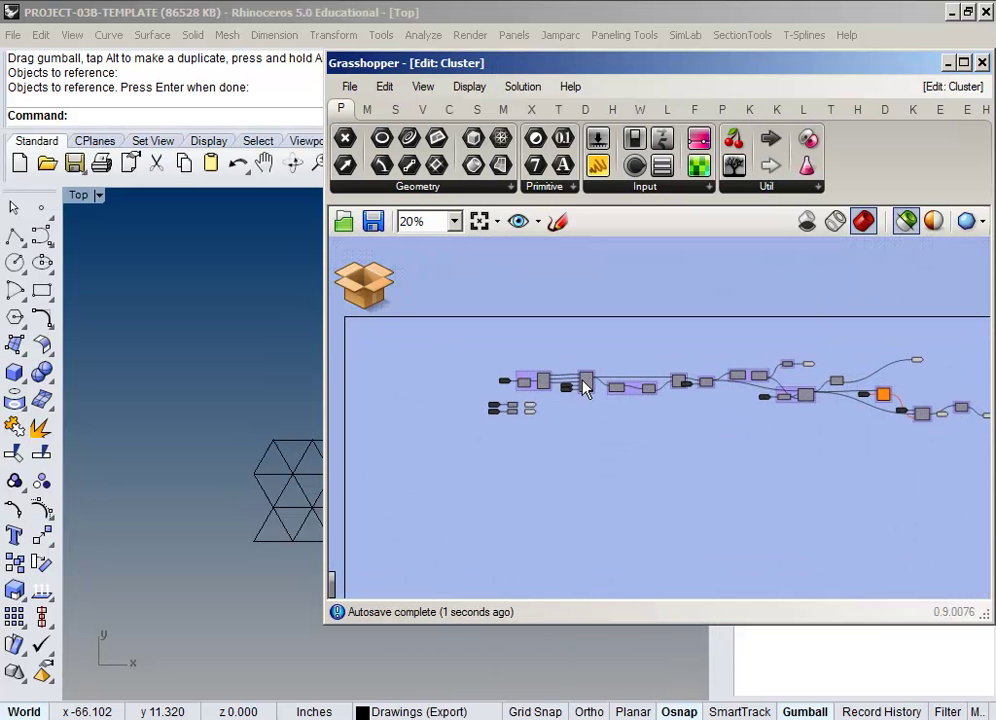
drag(449, 62, 531, 49)
right_drag(201, 404, 144, 408)
scroll(187, 400, down, 16)
right_drag(343, 394, 285, 430)
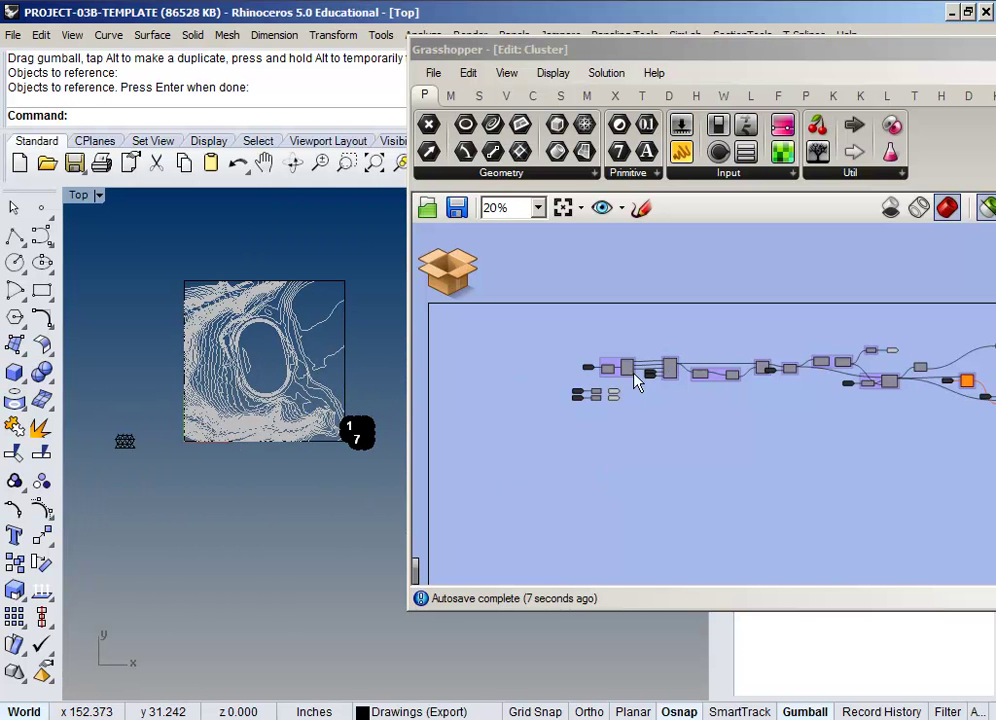
Step: Inspect the Union Box and box deconstruction components in Create and Deconstruct Box, checking their preview around the space frame
scroll(634, 382, up, 5)
right_drag(620, 403, 730, 460)
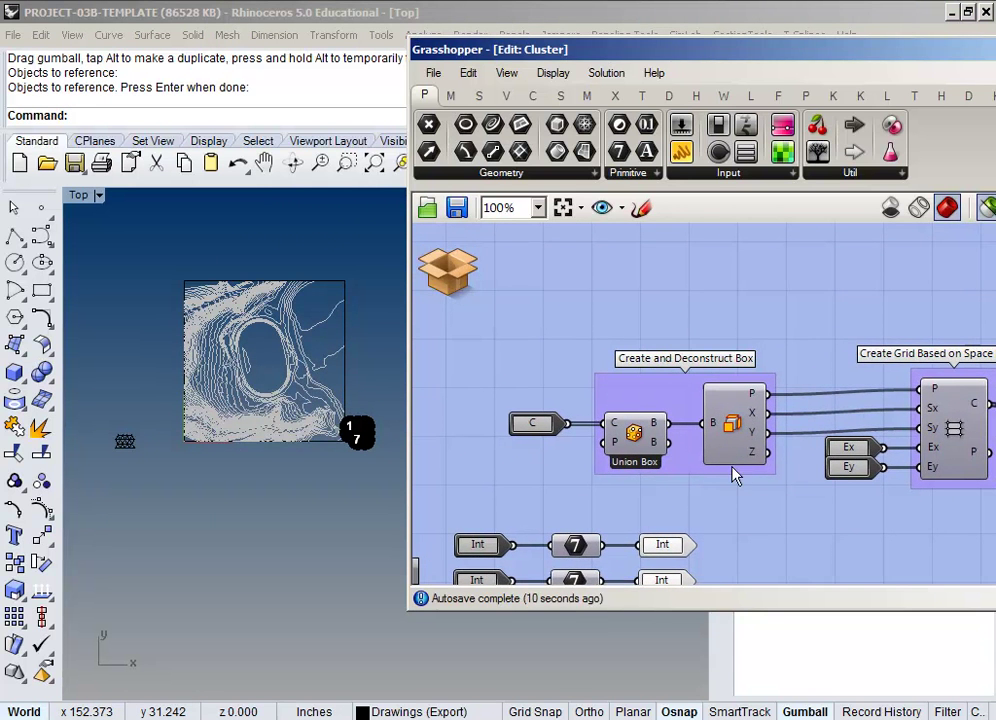
click(634, 434)
scroll(165, 470, up, 7)
scroll(165, 470, down, 4)
right_drag(165, 470, 350, 421)
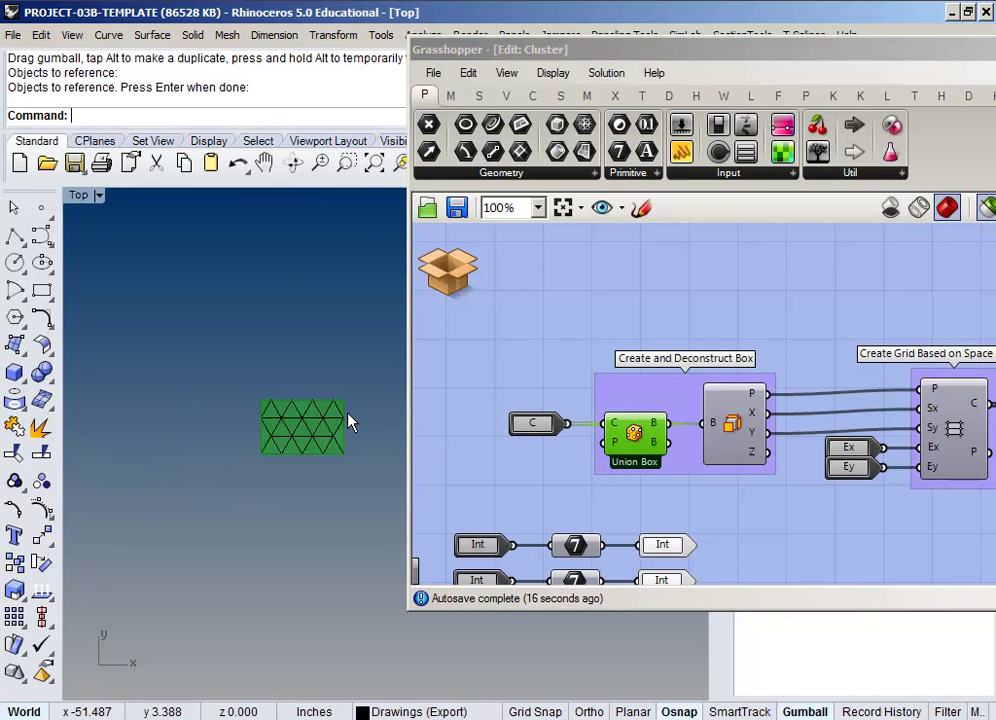
click(727, 422)
right_drag(311, 378, 197, 420)
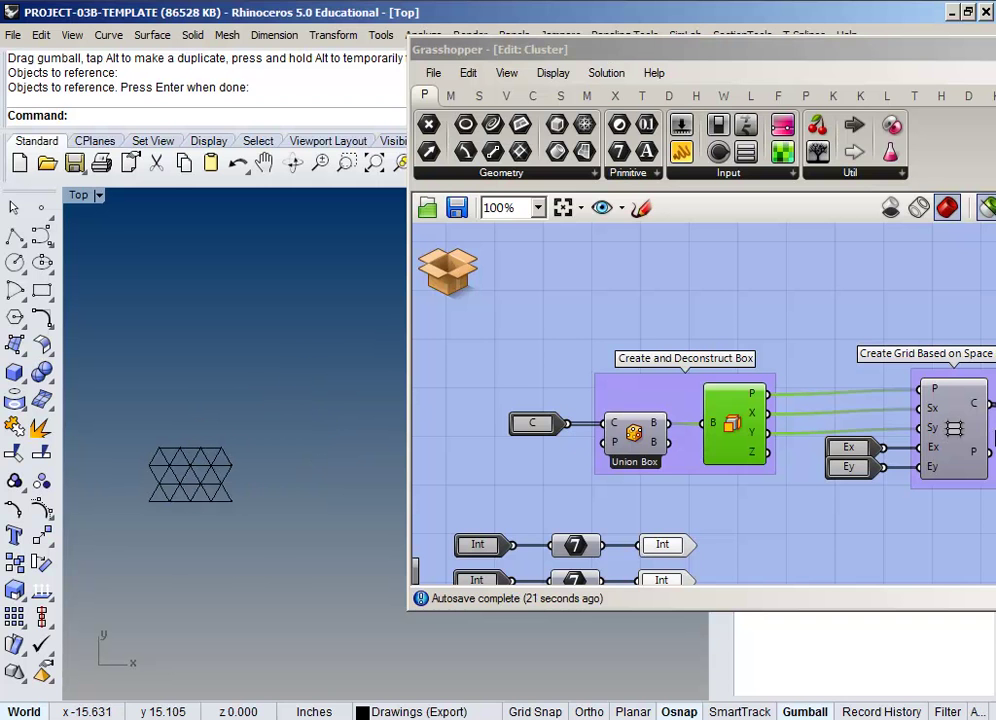
right_drag(341, 424, 315, 431)
Step: Preview the grid from Create Grid Based on Space Frame Size over the site plan and check its inputs
scroll(181, 404, down, 8)
right_drag(870, 414, 668, 354)
click(668, 366)
right_drag(338, 452, 285, 502)
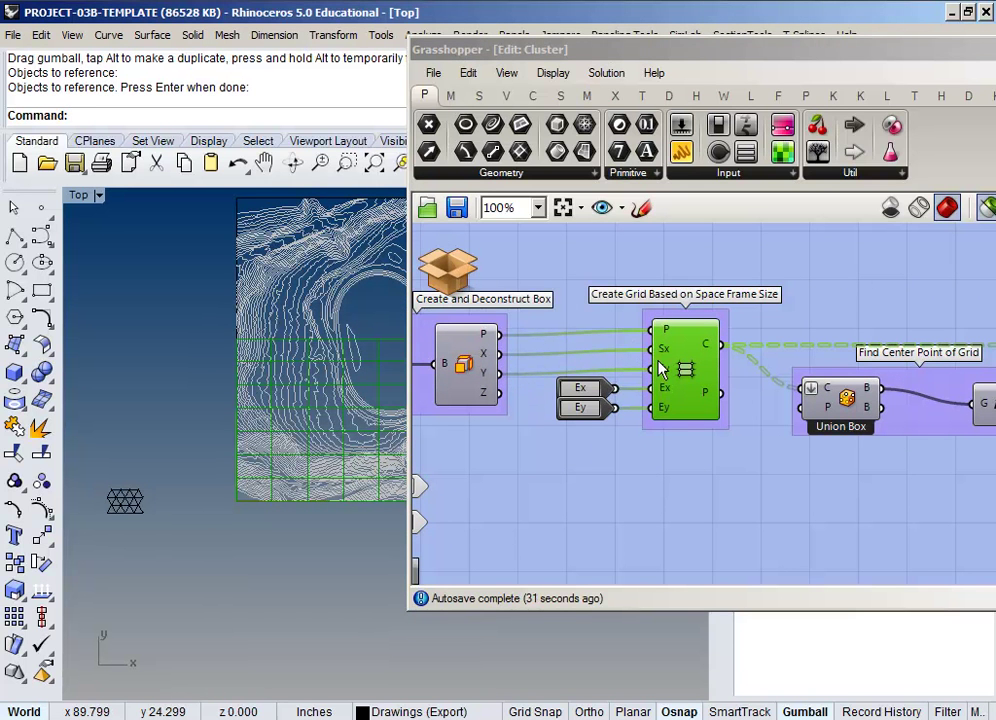
mouse_move(662, 372)
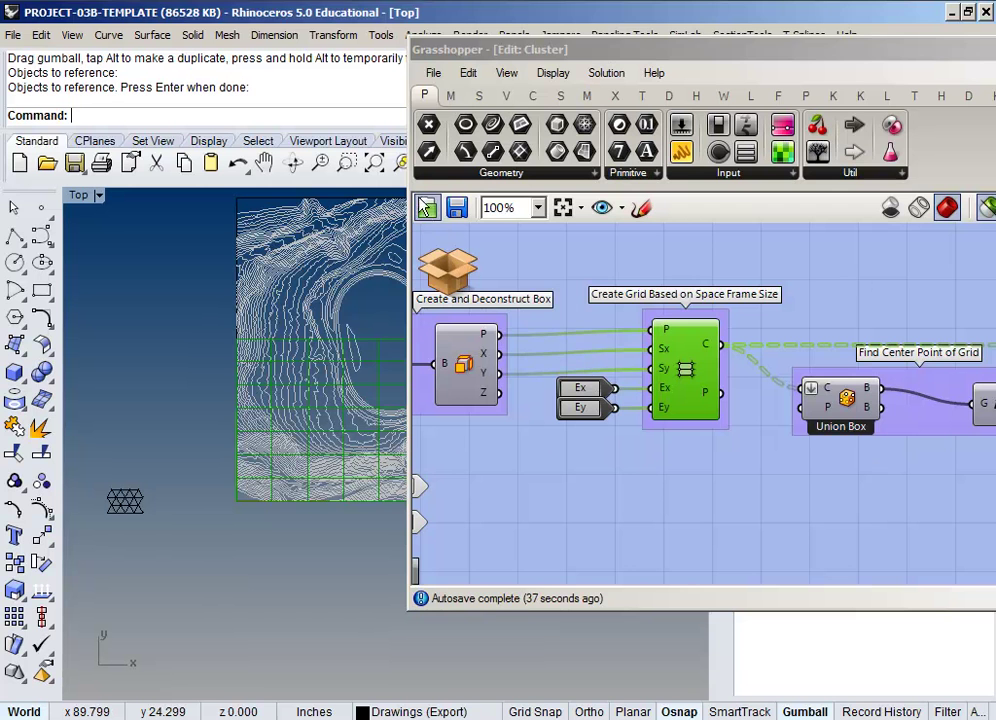
Step: Leave the cluster and set group 01's Tile Count X to 7 and Tile Count Y to 9
click(455, 258)
click(470, 266)
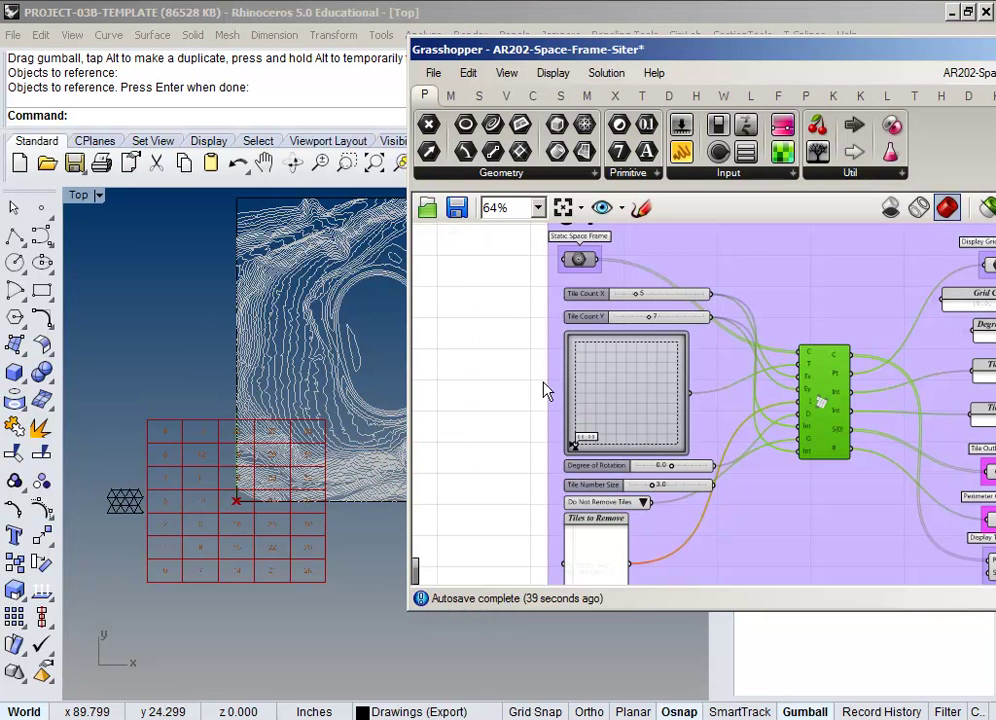
scroll(580, 378, up, 5)
right_drag(629, 291, 600, 445)
click(716, 376)
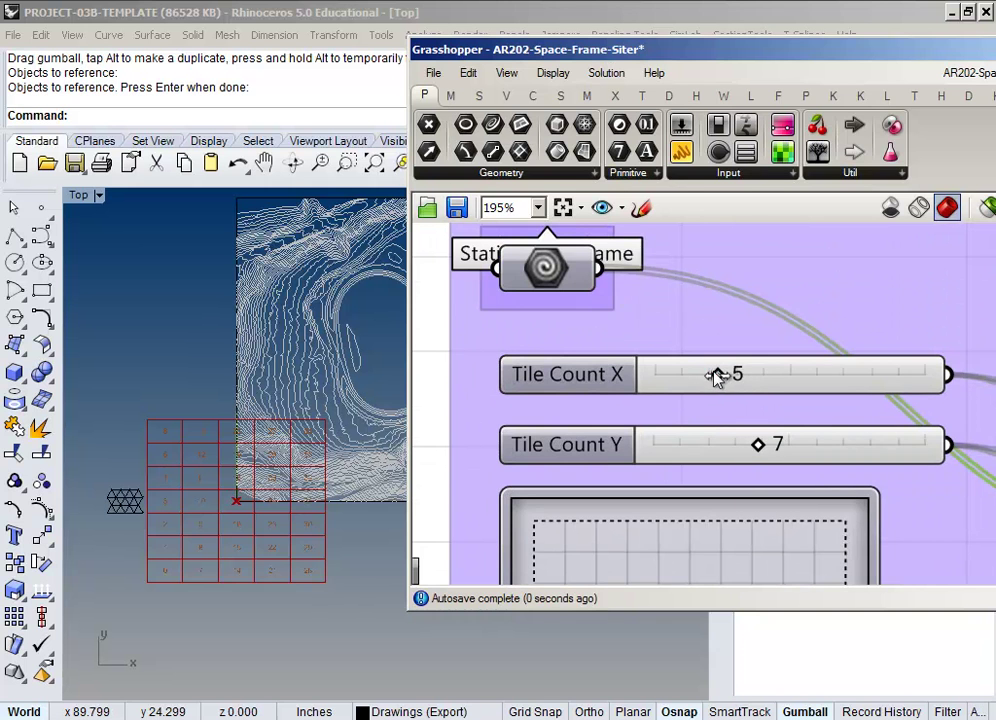
drag(722, 376, 776, 374)
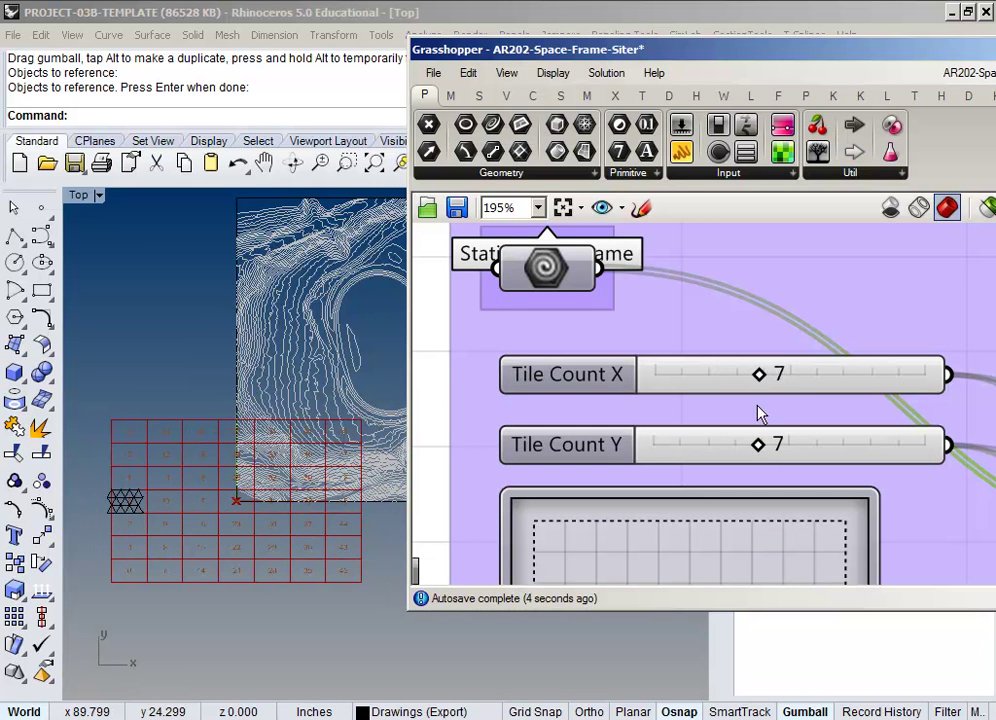
drag(762, 452, 800, 447)
Step: Reopen the cluster and inspect the Union Box and area components that find the center point of the grid
right_drag(805, 446, 487, 400)
scroll(487, 400, down, 4)
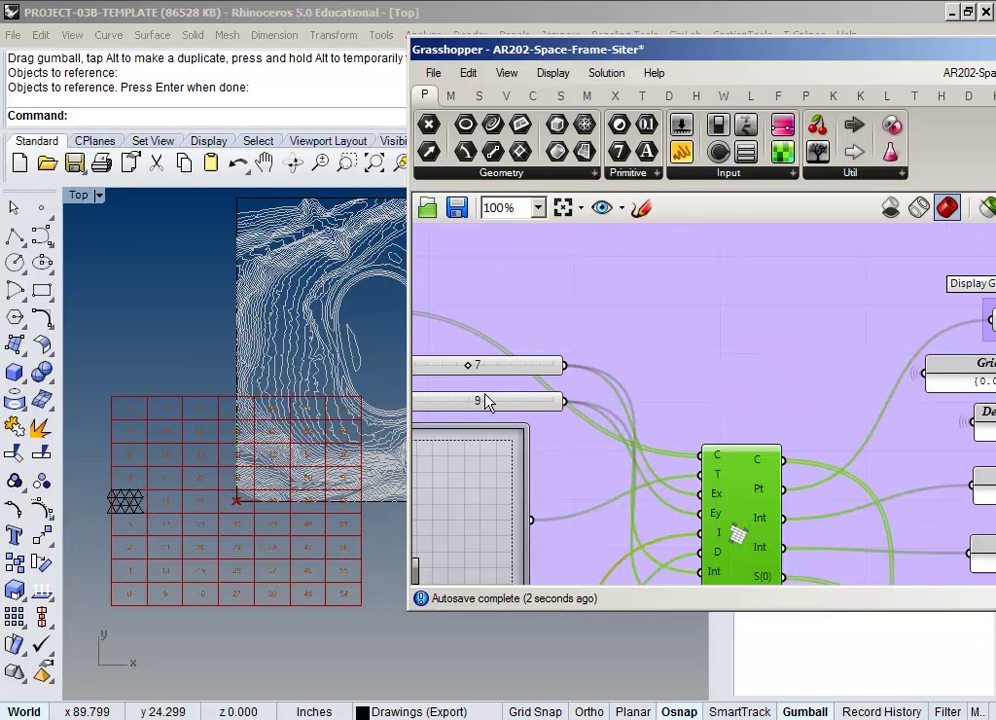
double_click(732, 508)
scroll(690, 470, down, 5)
right_drag(678, 462, 651, 331)
scroll(536, 403, up, 7)
right_drag(895, 449, 747, 444)
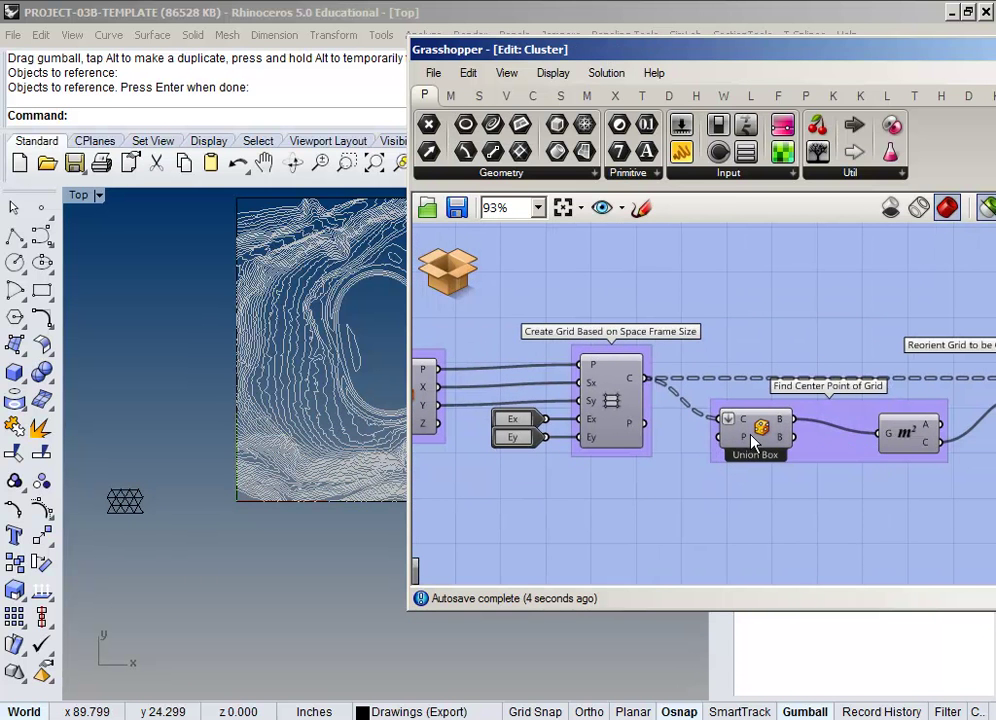
click(747, 444)
right_drag(261, 420, 198, 540)
right_drag(975, 443, 584, 430)
click(822, 433)
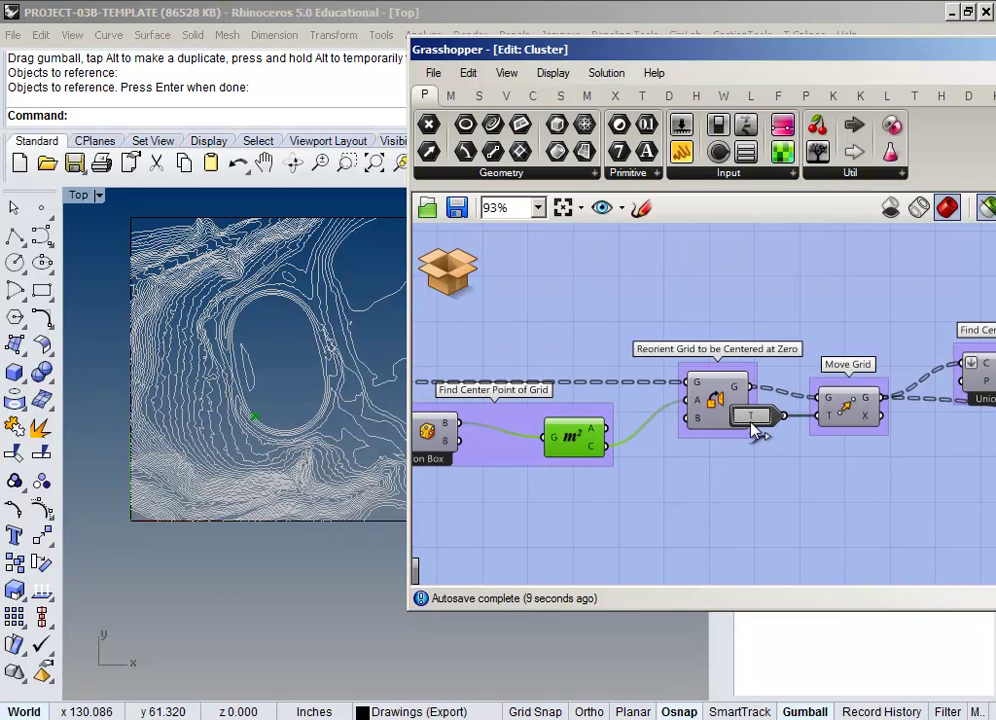
Step: Preview the Move Grid component's output on the site plan and trace the centering components that feed it
click(848, 406)
right_drag(465, 506, 709, 462)
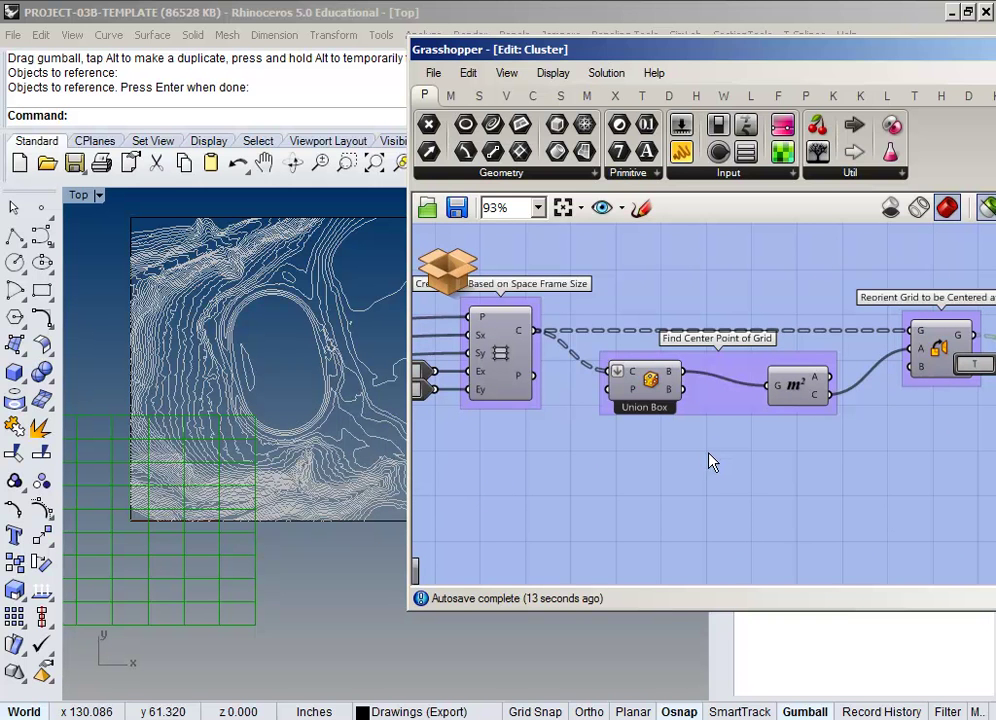
right_drag(874, 455, 694, 472)
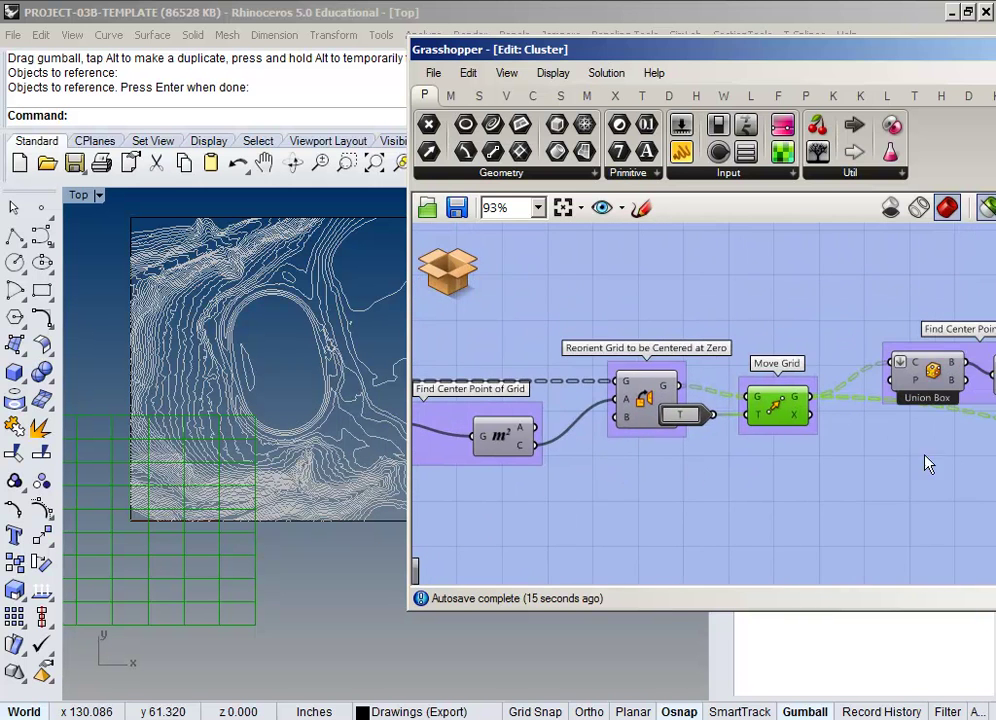
Step: Preview the area component that finds the moved grid's center point and trace its connections between Move Grid and Rotate Grid
right_drag(884, 462, 598, 452)
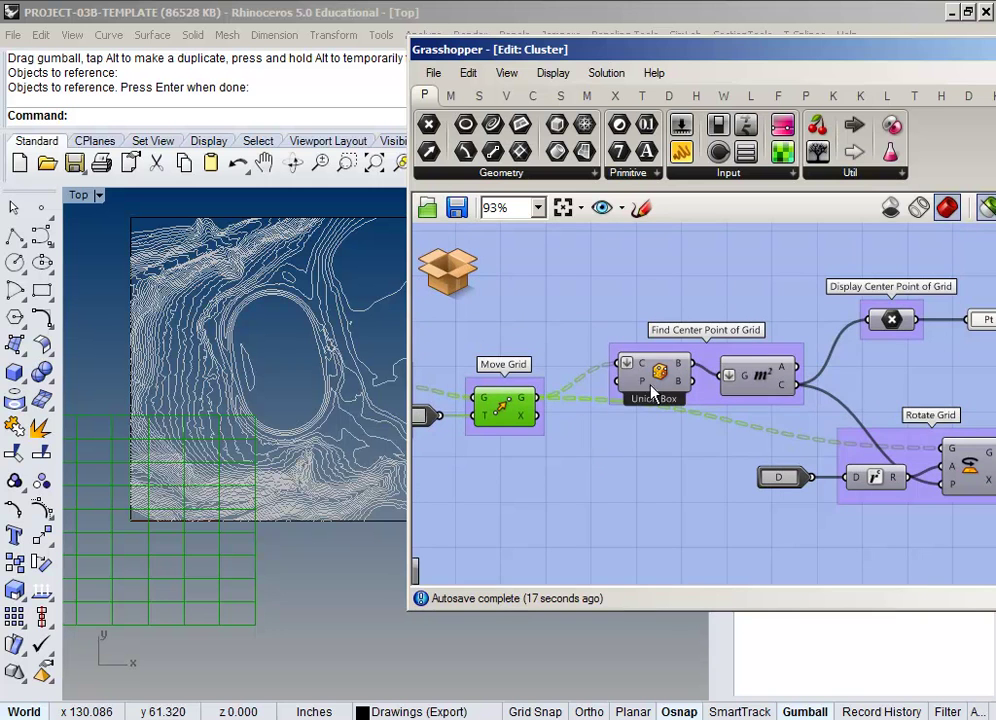
click(770, 390)
right_drag(793, 440, 714, 460)
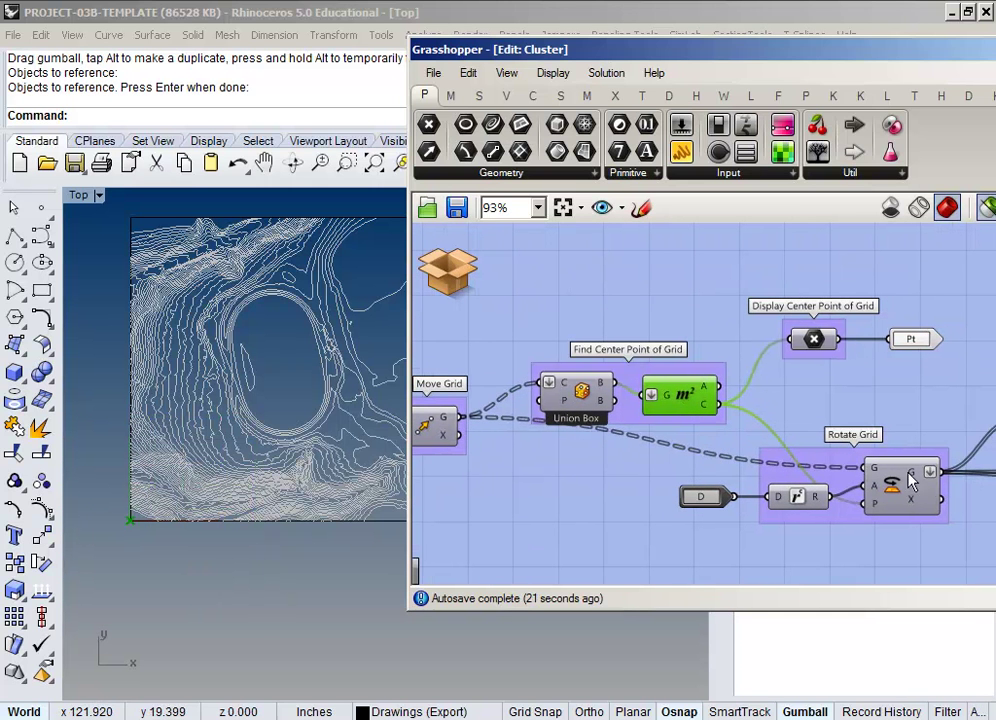
right_drag(580, 474, 889, 405)
click(672, 403)
Step: Reposition the T input parameter below the Move Grid component and save and close the cluster
drag(598, 409, 600, 460)
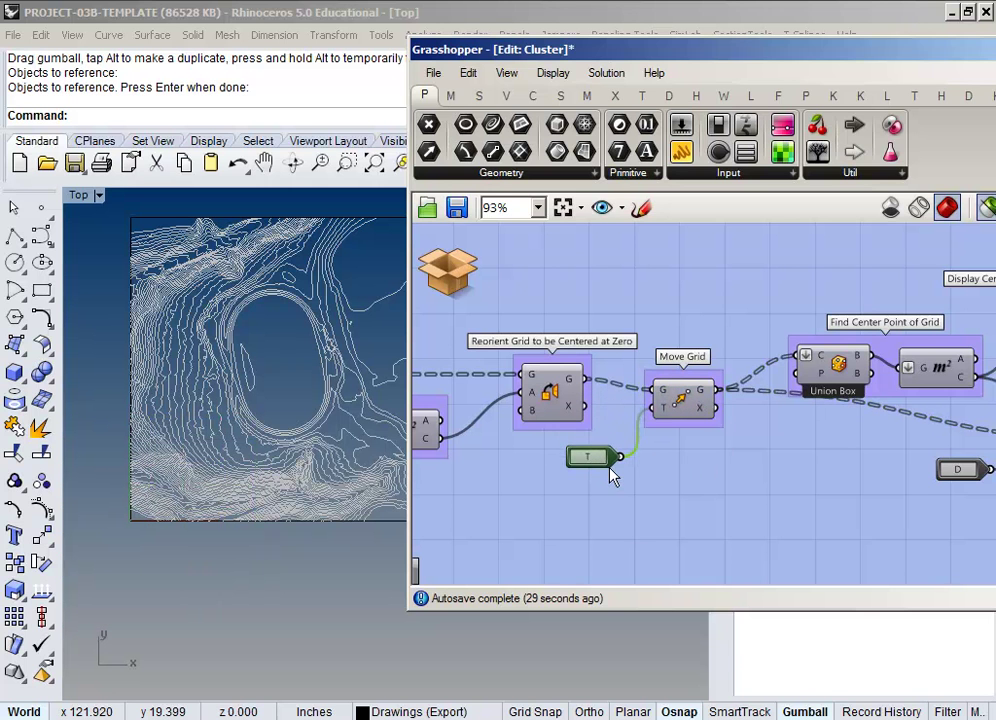
click(450, 270)
click(467, 298)
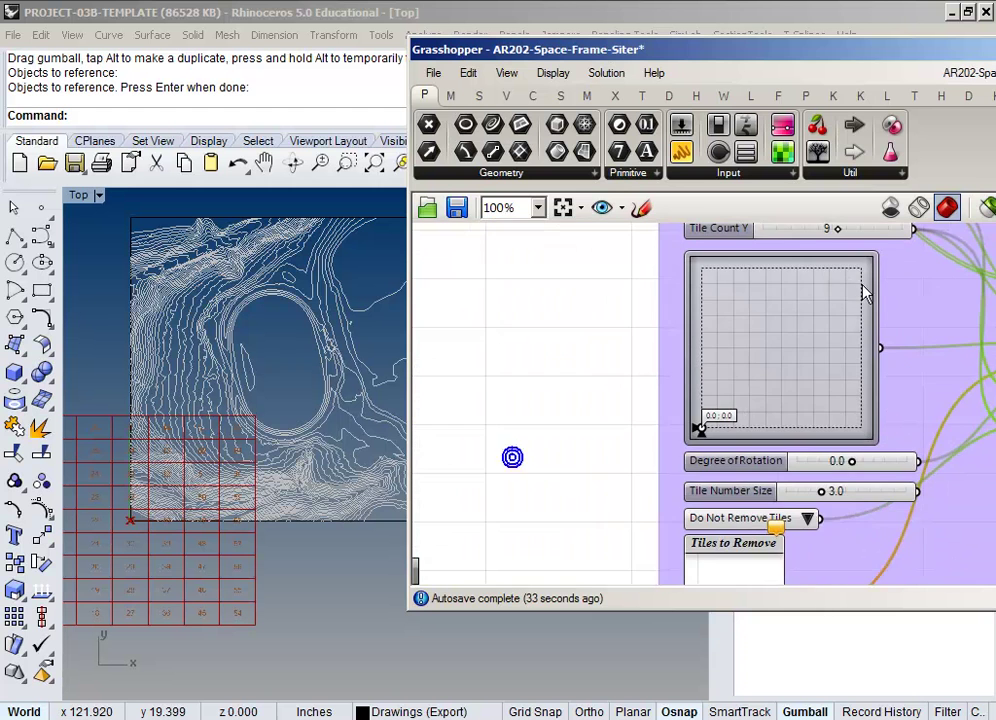
Step: Move group 01's grid over the velodrome by setting its two-dimensional position slider to about 86.89, 87.8
click(850, 307)
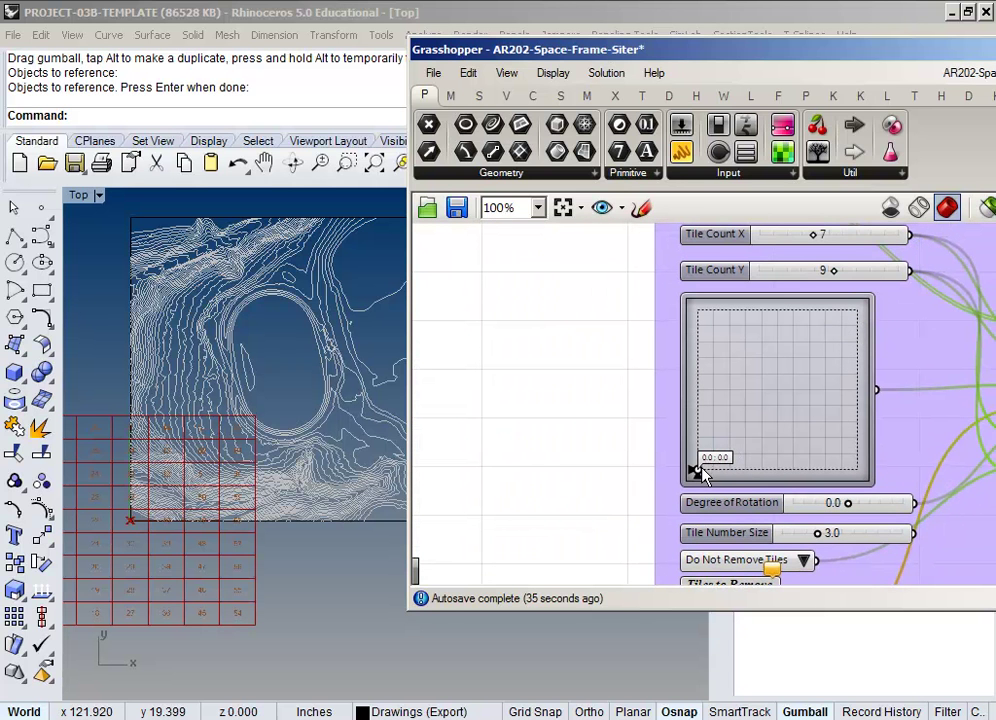
drag(697, 472, 797, 405)
drag(706, 400, 793, 377)
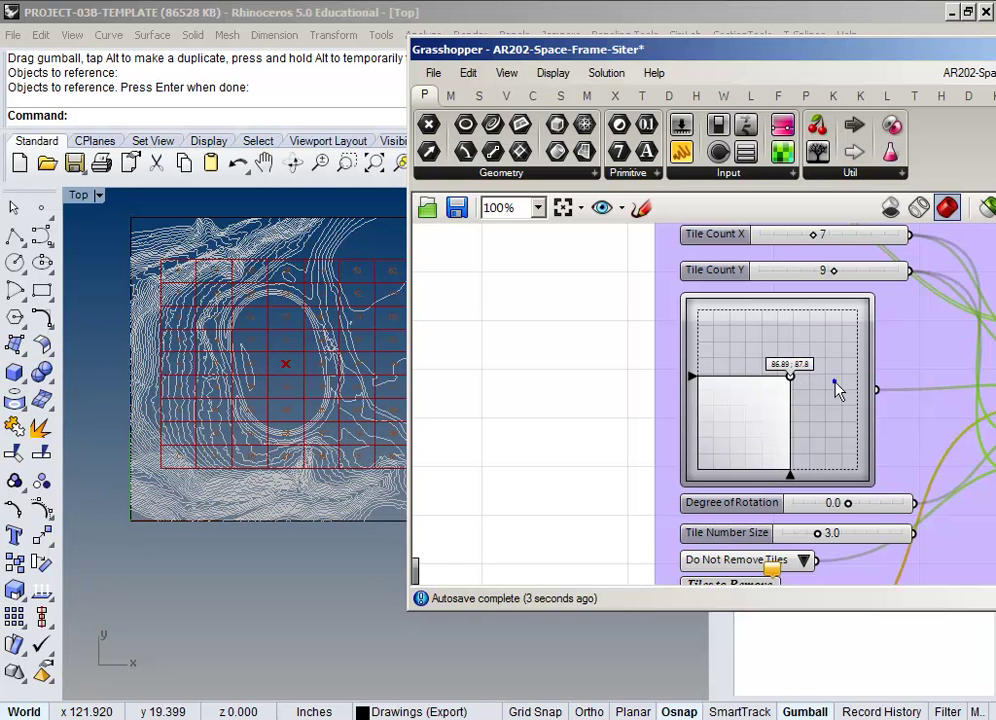
Step: Reopen the tile grid cluster and preview the Rotate Grid component's output on the site plan
right_drag(832, 380, 577, 436)
double_click(818, 452)
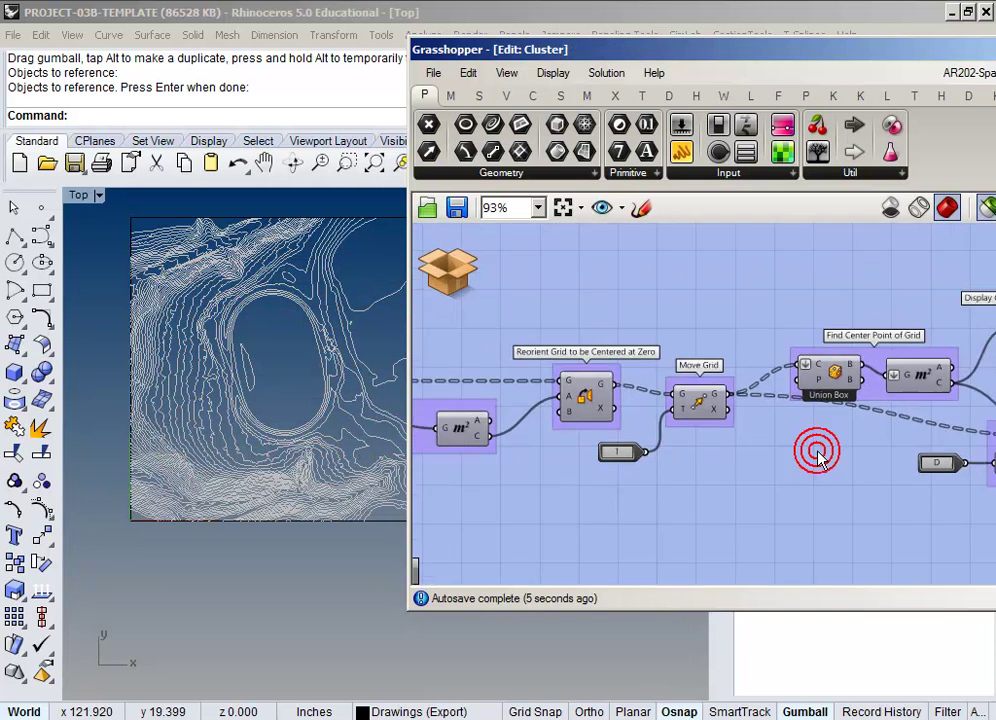
scroll(830, 453, down, 5)
scroll(830, 453, up, 4)
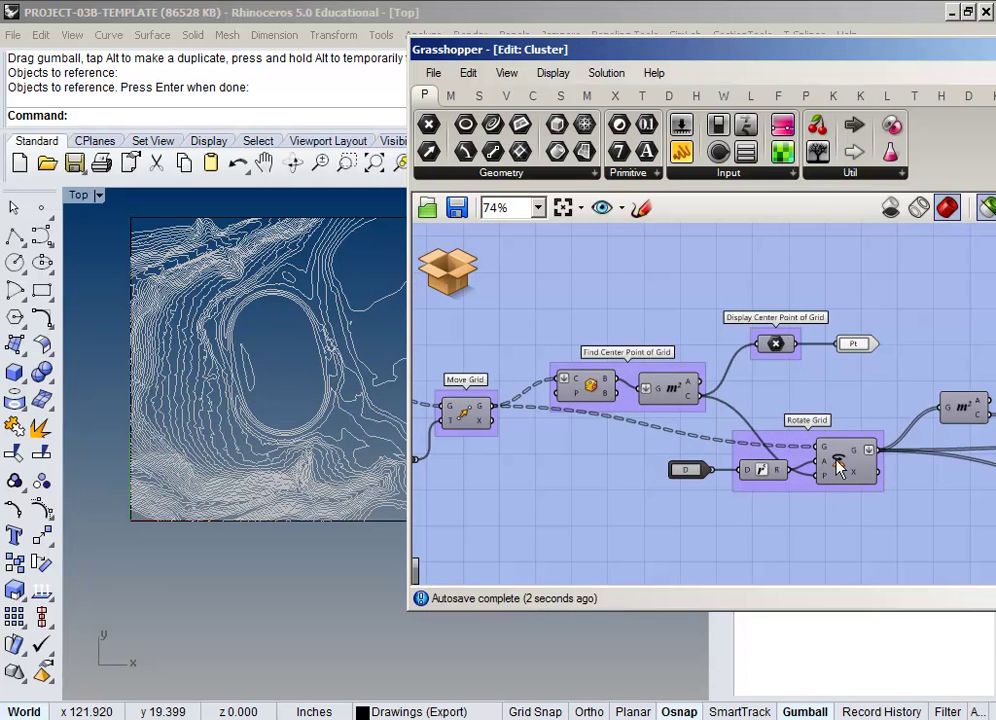
click(838, 462)
right_drag(838, 465, 796, 410)
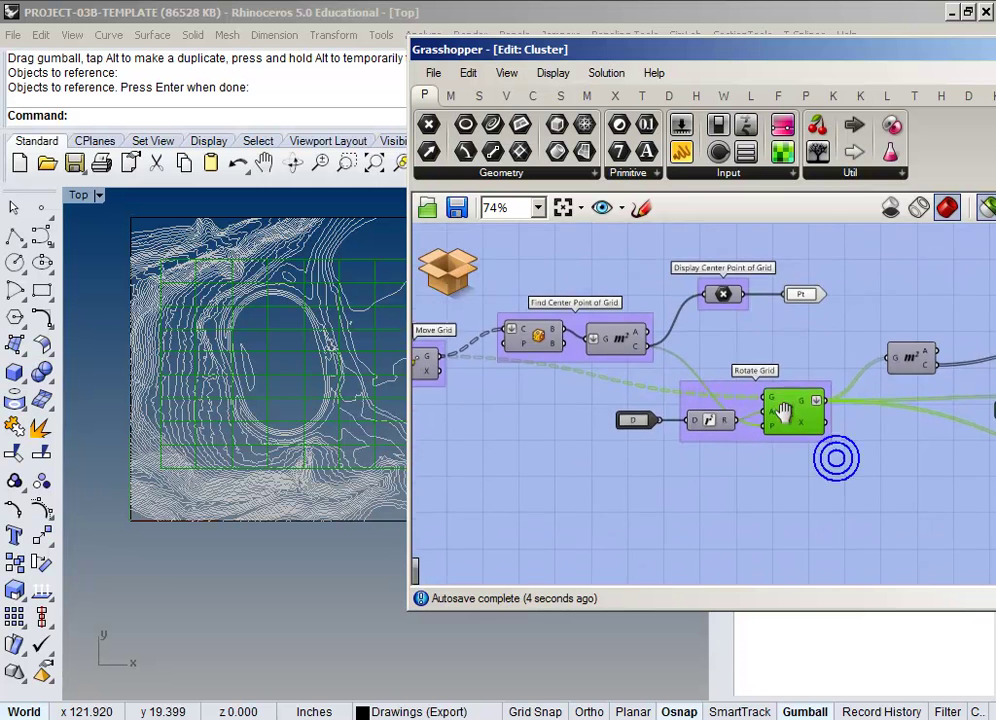
scroll(790, 400, up, 2)
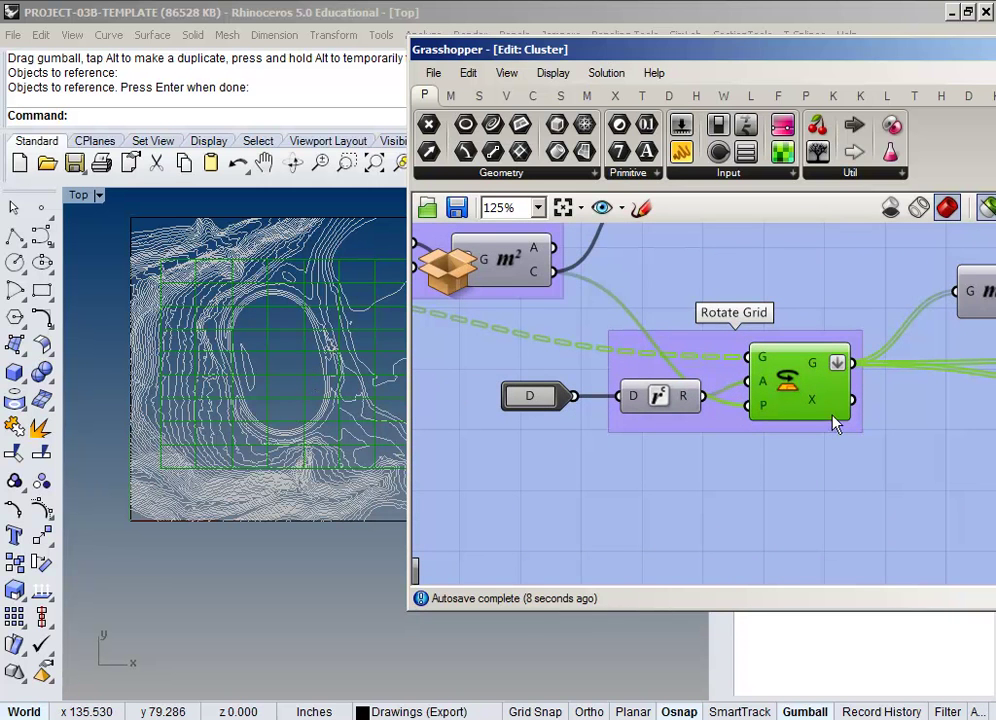
Step: Preview the area component after Rotate Grid that finds the center point of each tile
right_drag(878, 414, 722, 485)
scroll(722, 460, down, 3)
right_drag(851, 436, 660, 320)
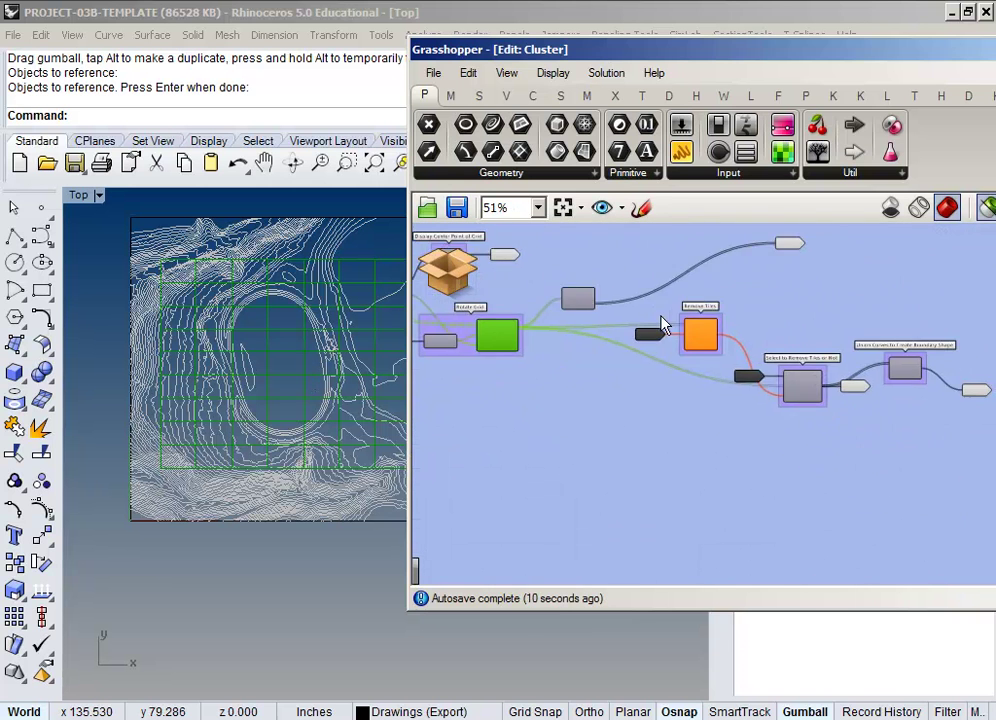
scroll(670, 317, up, 3)
scroll(670, 317, down, 2)
scroll(688, 432, down, 2)
scroll(656, 427, up, 1)
right_drag(658, 429, 645, 340)
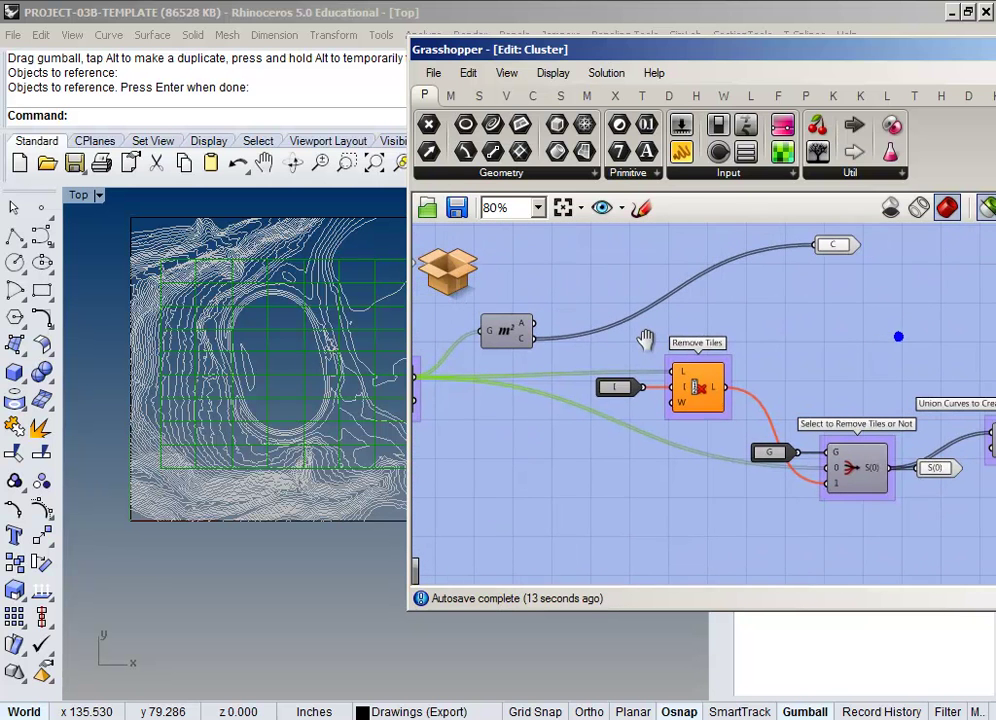
click(505, 330)
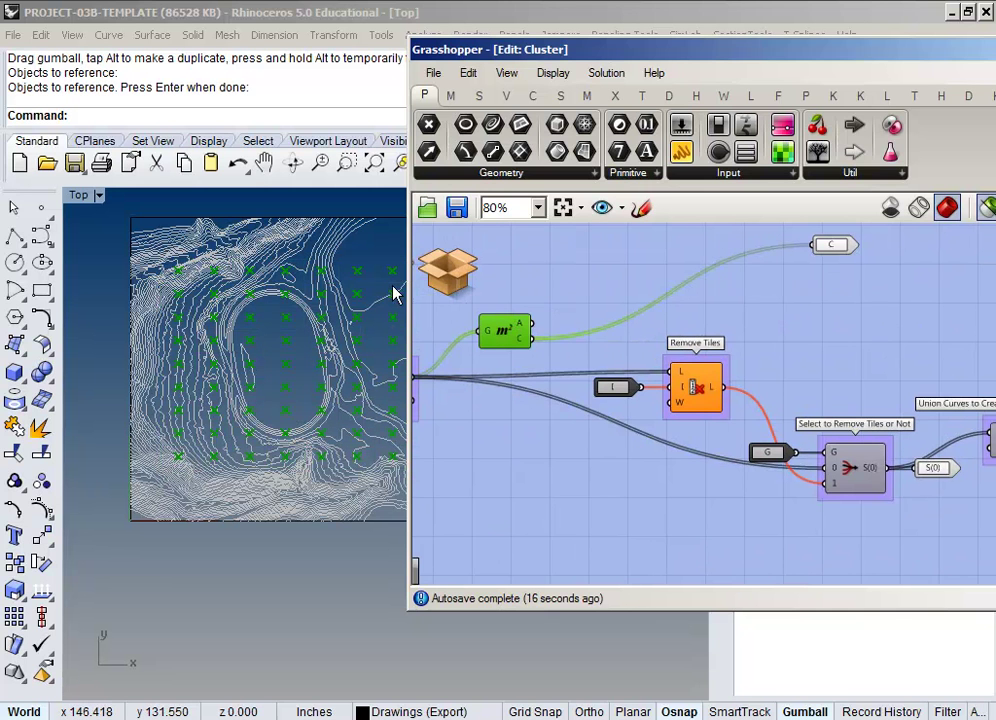
Step: Inspect Remove Tiles and its inputs, and preview the output of Select to Remove Tiles or Not
right_drag(762, 404, 701, 395)
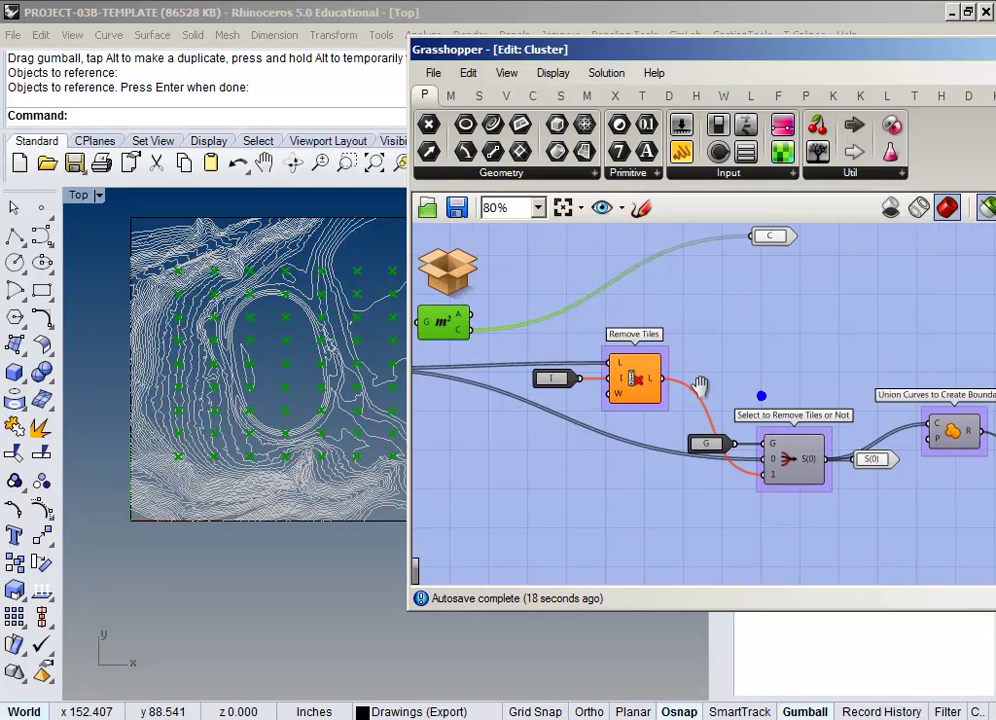
right_drag(643, 318, 619, 256)
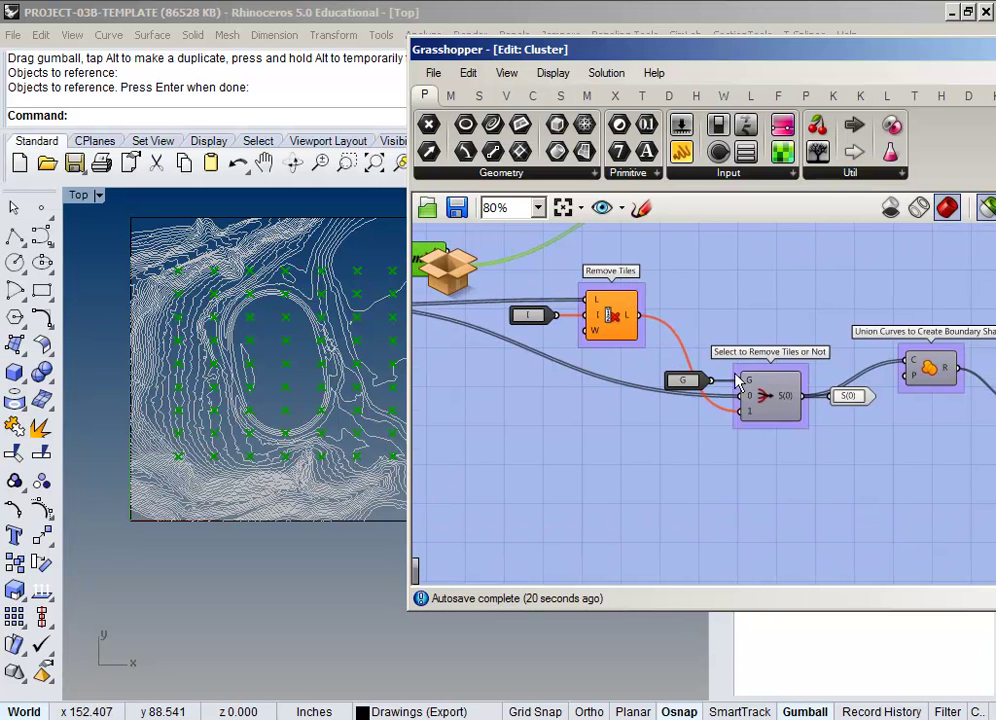
right_drag(763, 398, 590, 442)
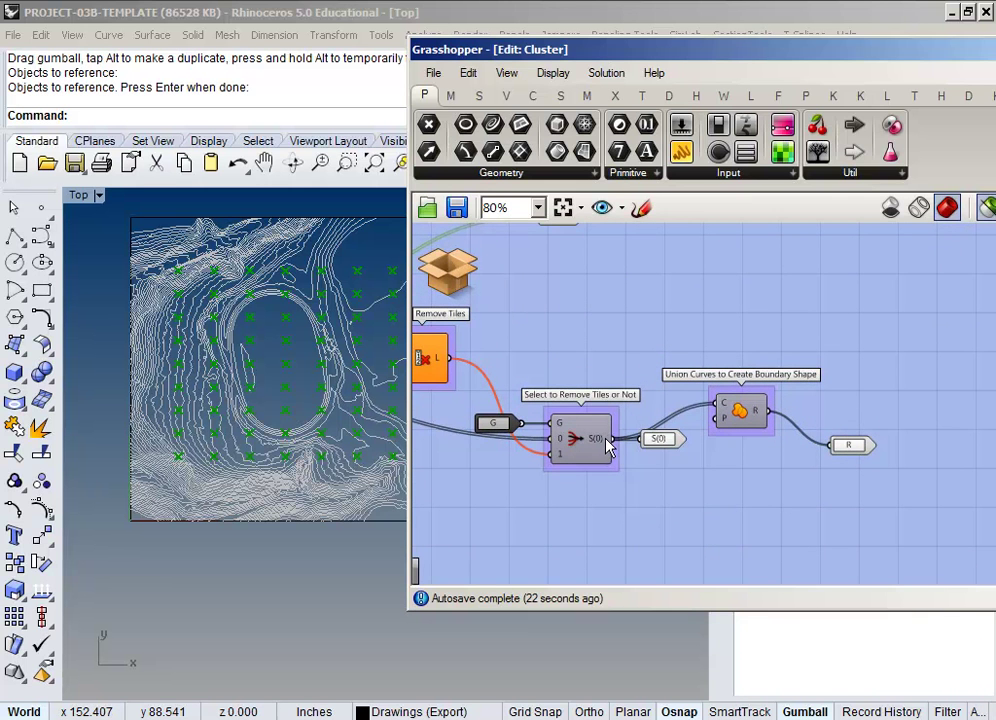
click(590, 447)
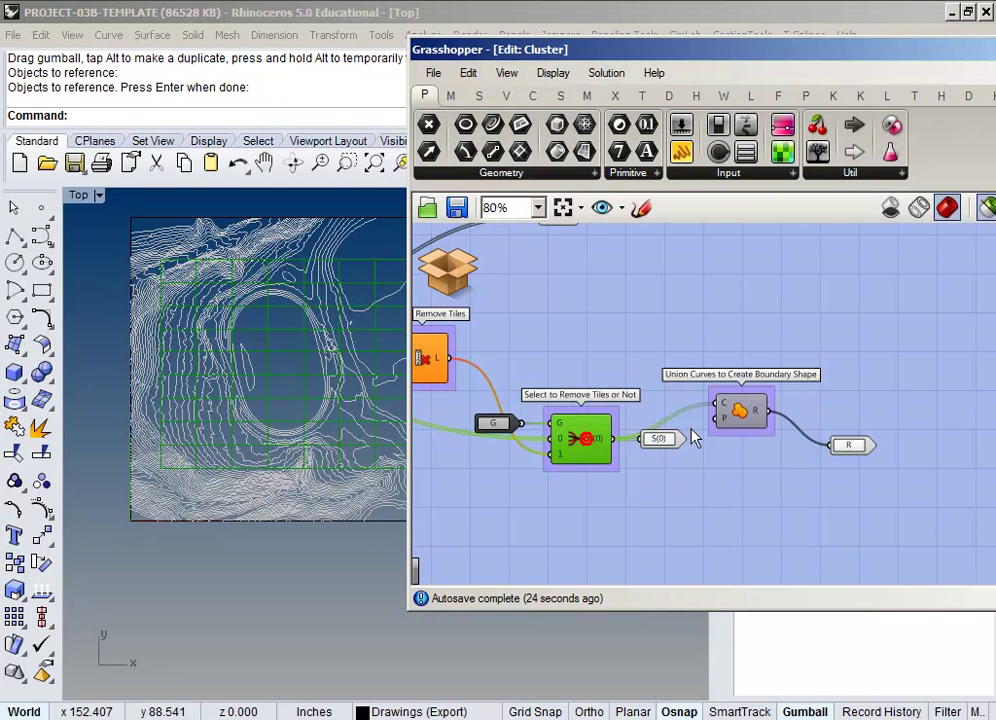
right_drag(683, 460, 727, 416)
scroll(700, 418, up, 2)
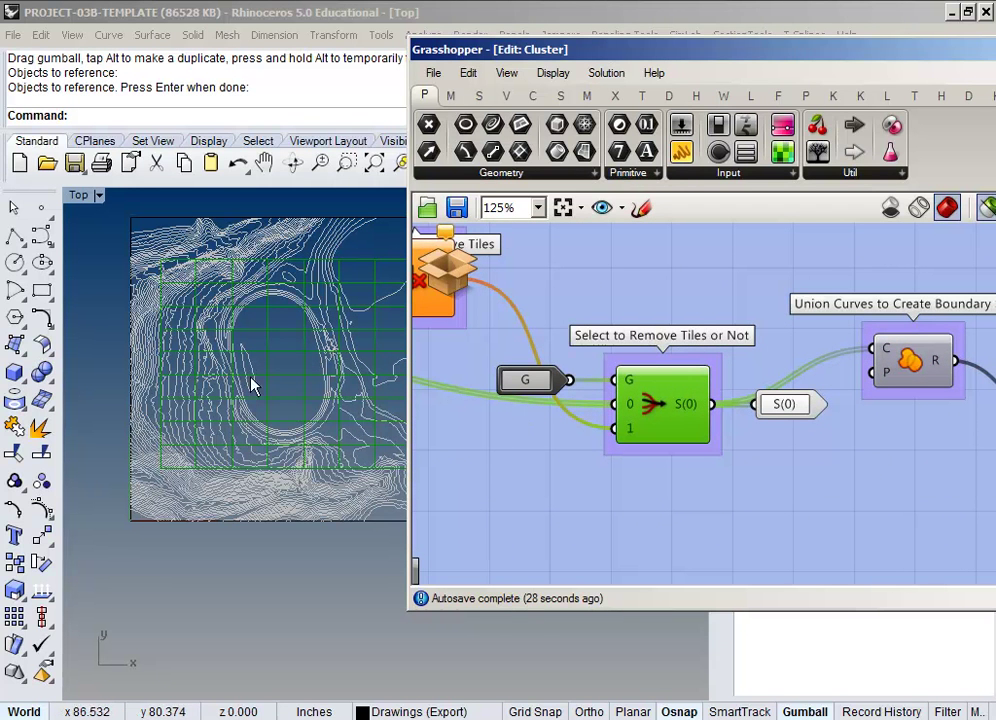
Step: Preview the boundary outline from Union Curves to Create Boundary Shape on the site plan
click(901, 366)
scroll(193, 402, down, 4)
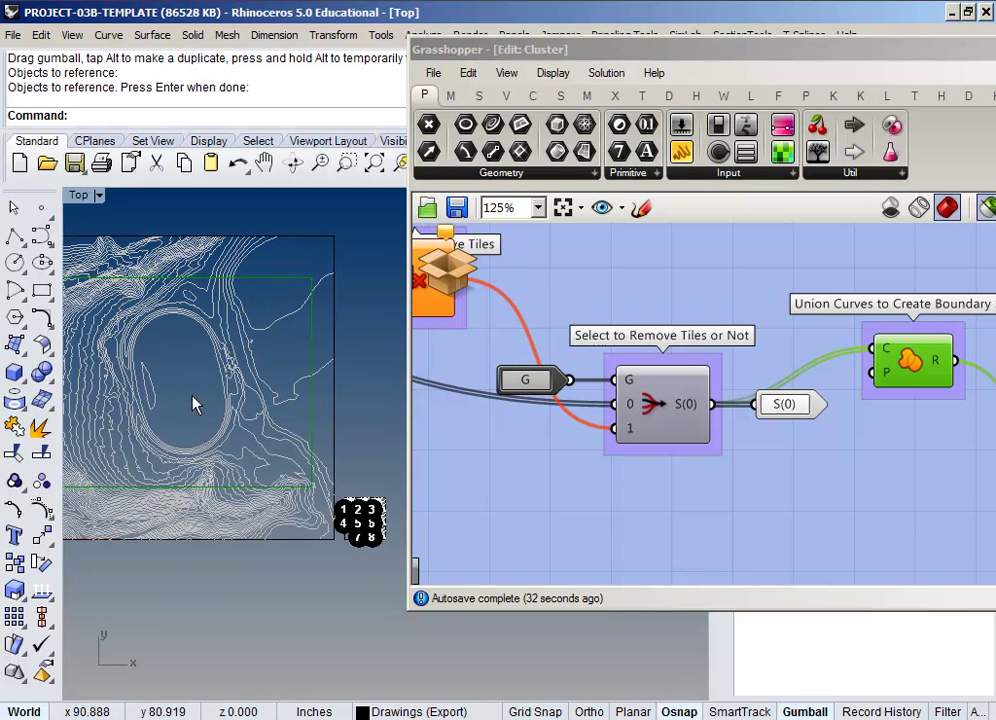
right_drag(201, 401, 253, 396)
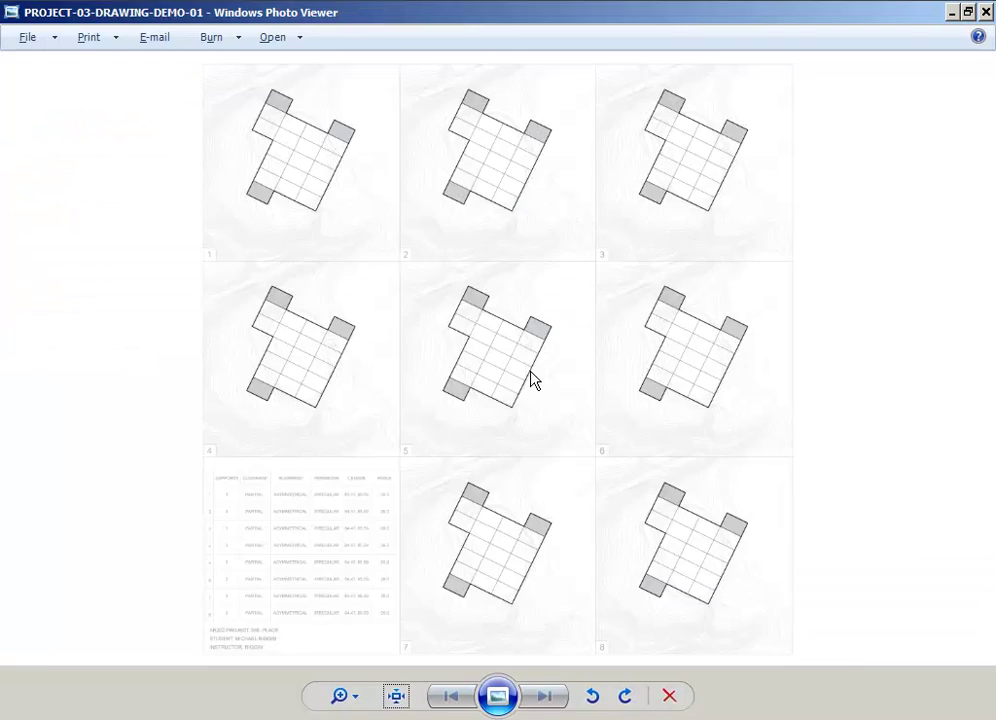
Step: Examine the tile layout and boundary of drawing 5 in PROJECT-03-DRAWING-DEMO-01 in Windows Photo Viewer, and return to Rhino
scroll(533, 383, up, 4)
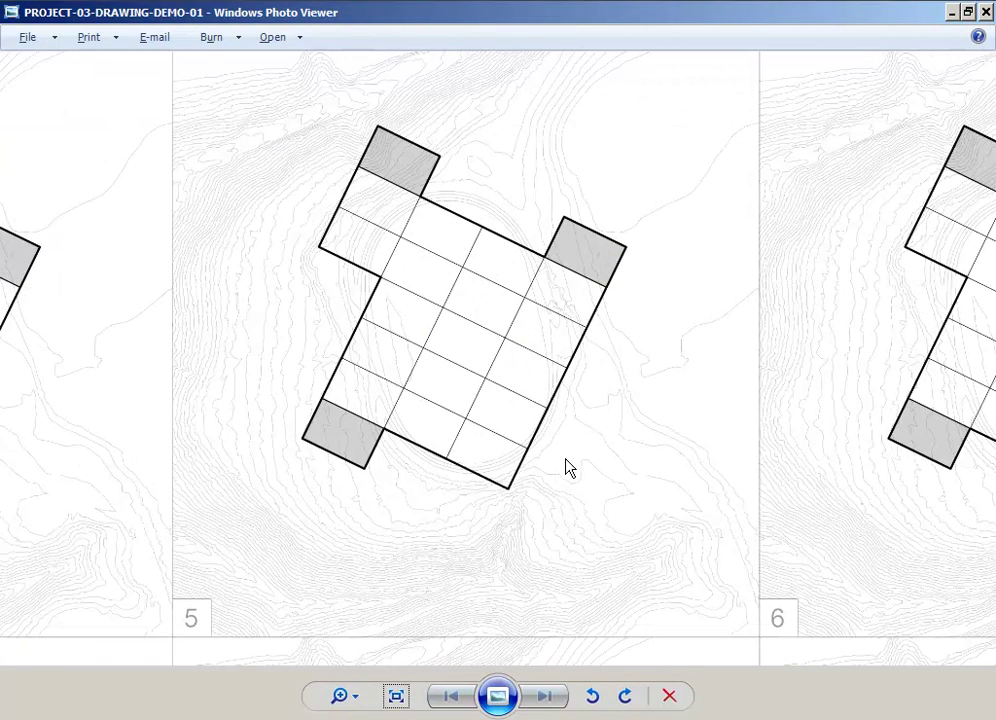
scroll(547, 431, down, 3)
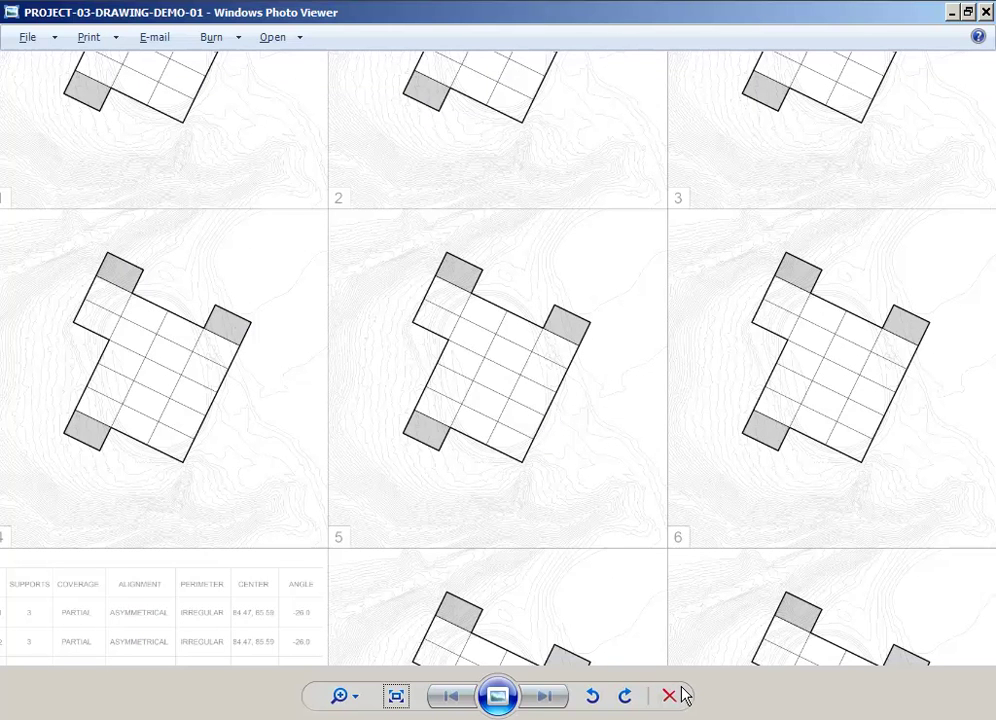
key(alt+Tab)
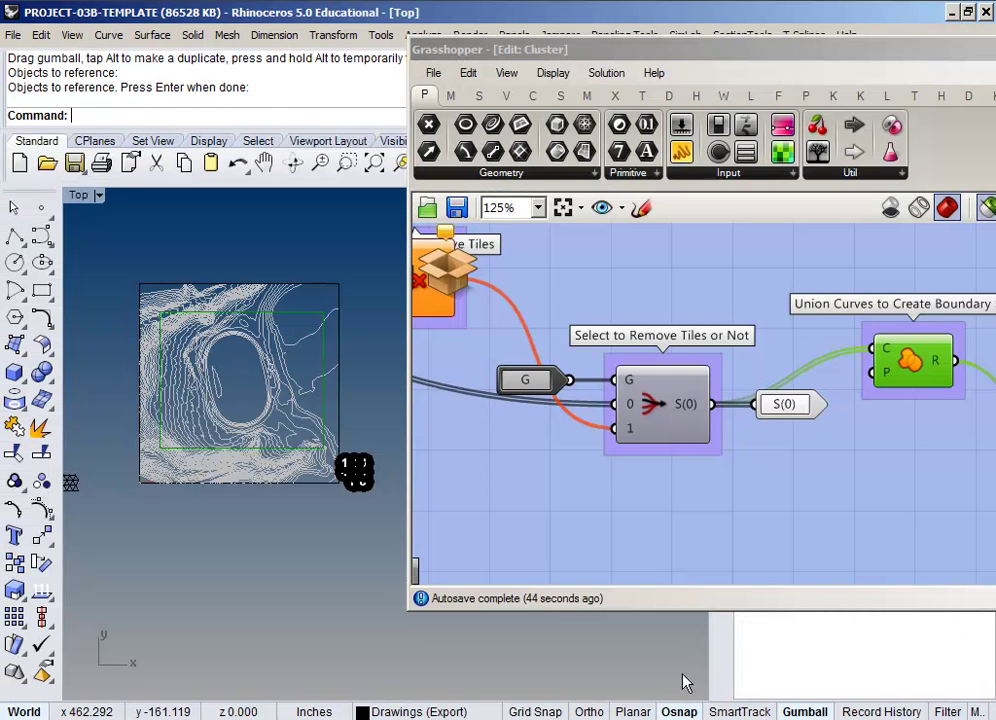
Step: Save and close the cluster, and resize the Grasshopper window to expose more of the Top viewport's site plan
click(445, 260)
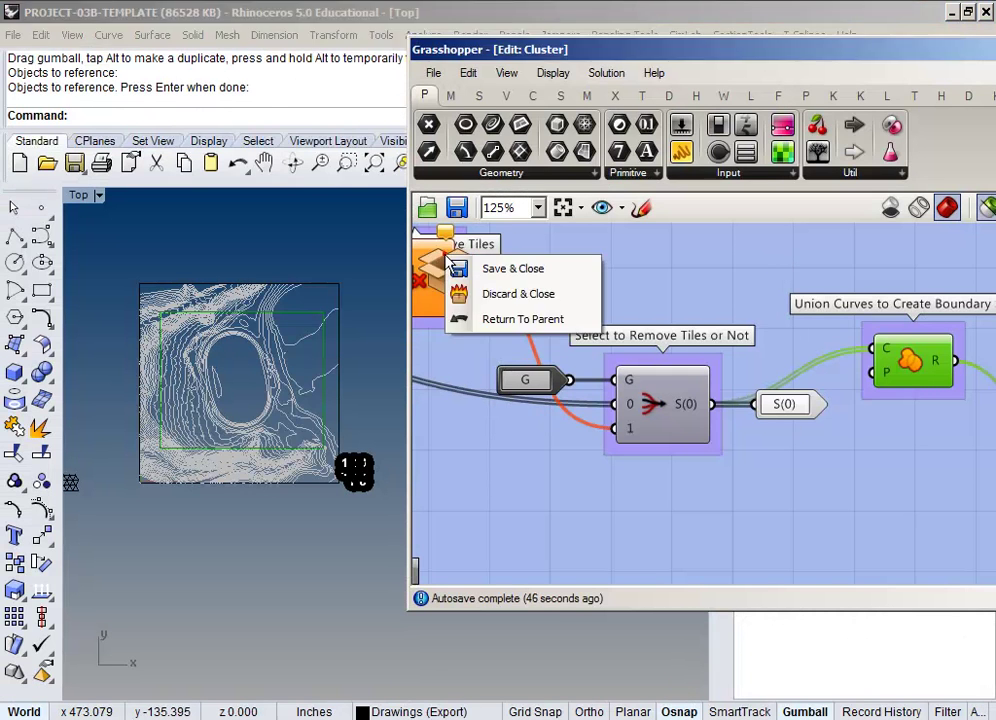
click(462, 269)
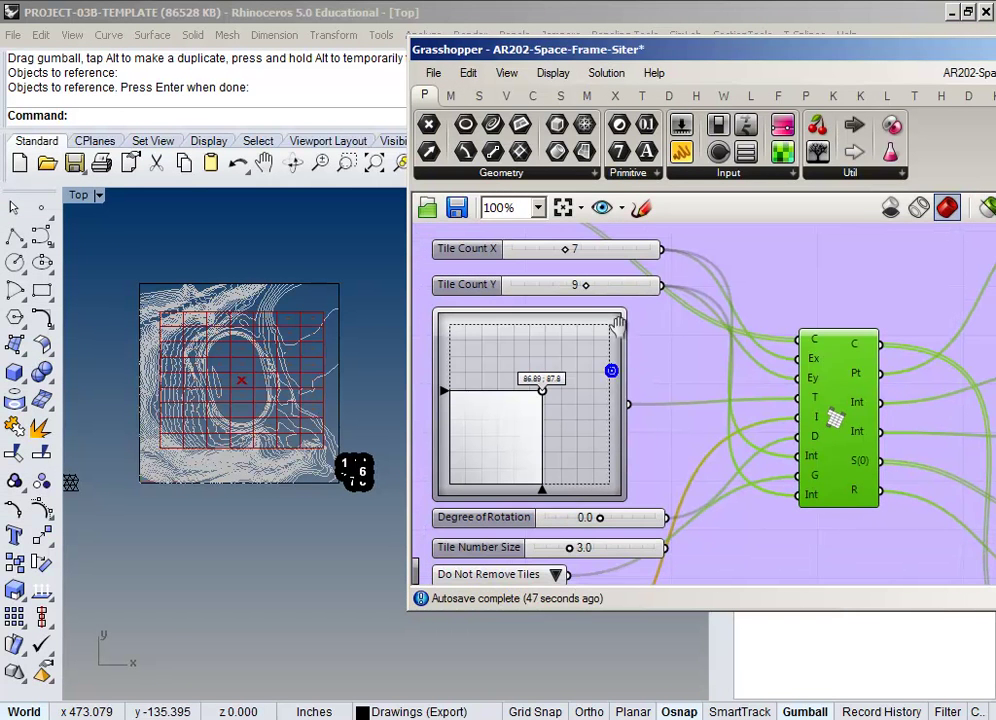
click(227, 400)
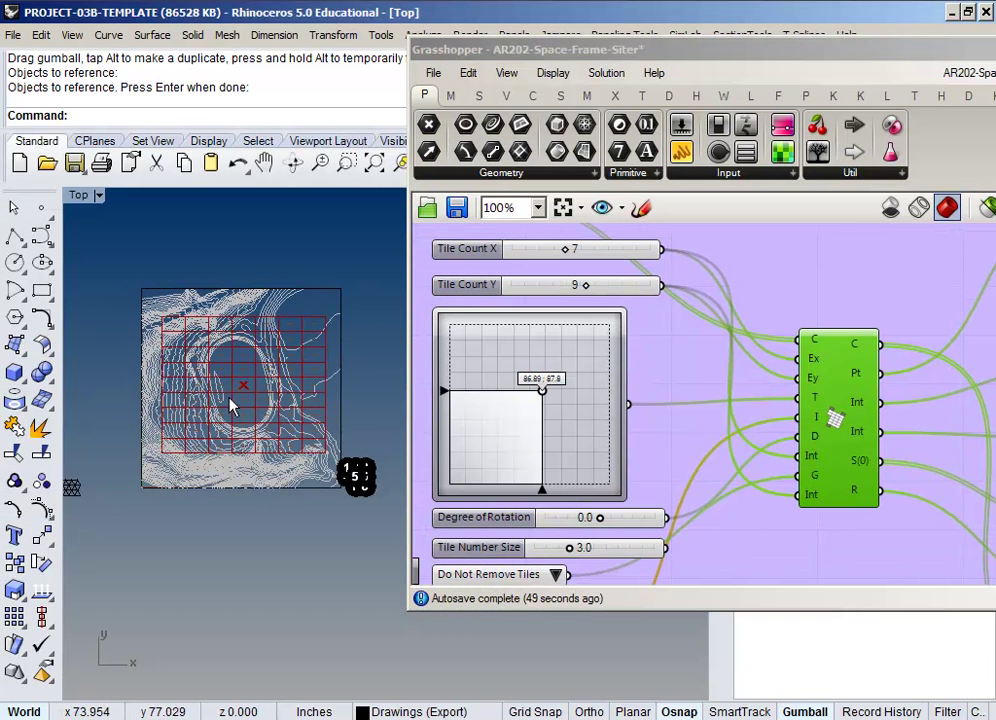
scroll(230, 405, up, 3)
drag(405, 602, 573, 695)
right_click(558, 440)
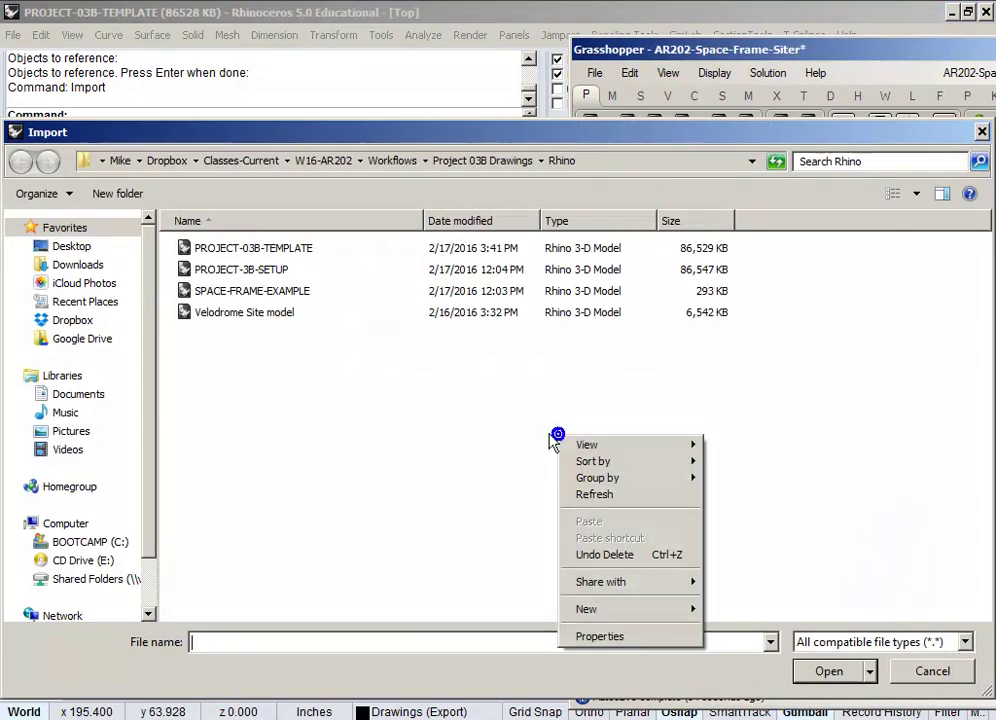
click(956, 675)
right_drag(407, 362, 459, 409)
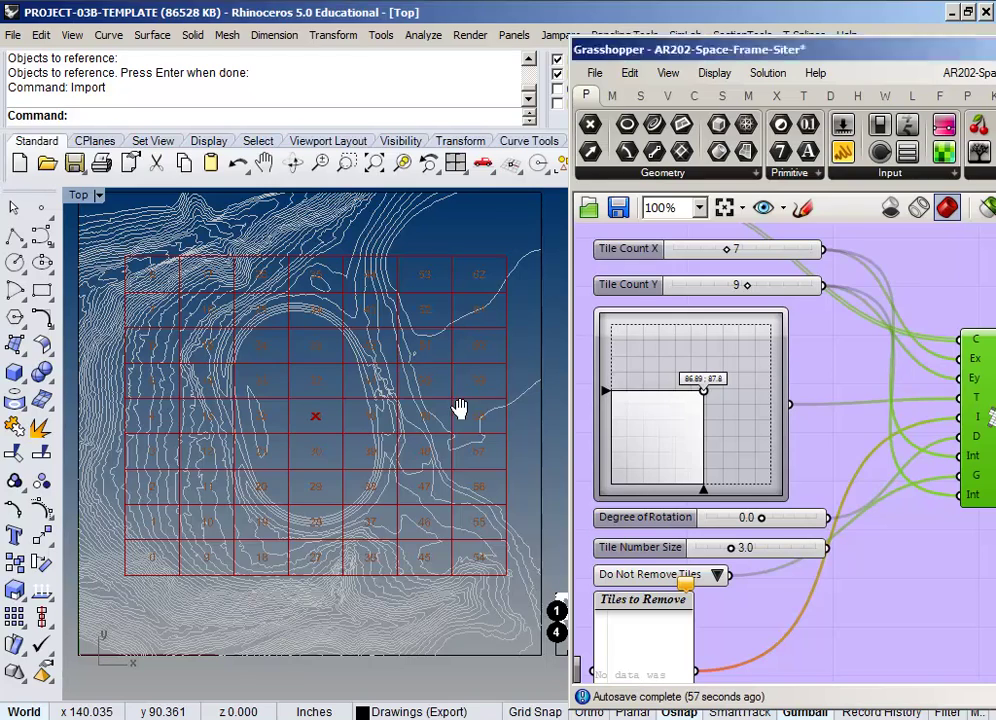
Step: Move the grid to about 89.63, 96.04 with group 01's position slider and check the slider's X and Y domains
mouse_move(704, 396)
mouse_down()
mouse_move(668, 414)
mouse_move(706, 412)
mouse_move(735, 361)
mouse_move(718, 359)
mouse_move(737, 355)
mouse_move(710, 390)
mouse_up()
double_click(711, 395)
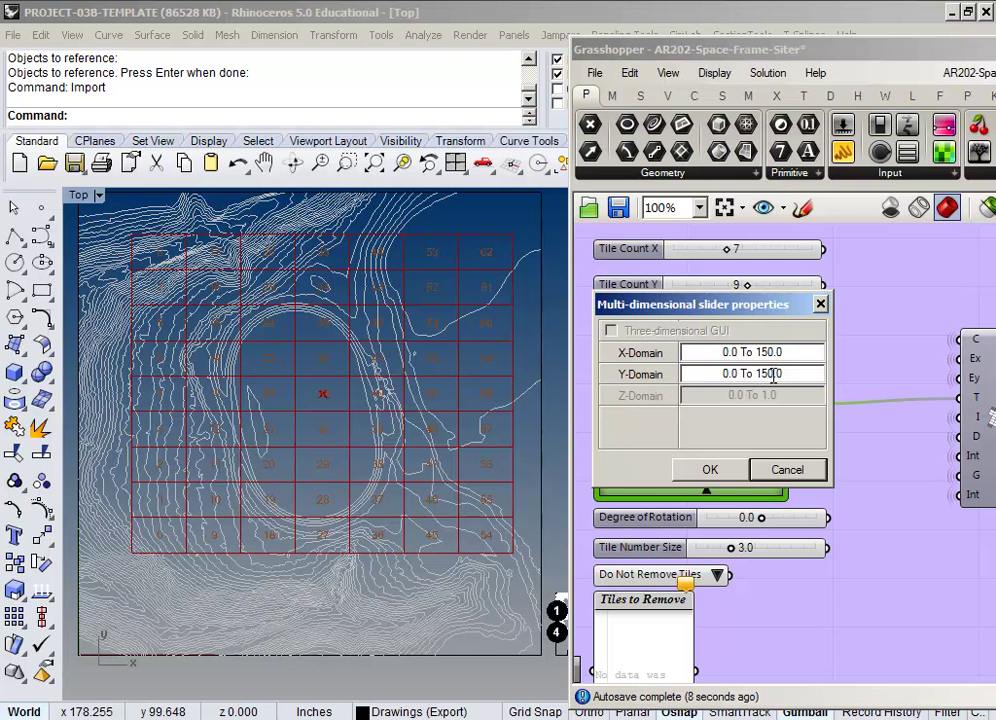
click(760, 470)
Step: Read the center coordinates in group 01's Grid Center Point panel and compare them with the grid on the site
scroll(790, 402, down, 5)
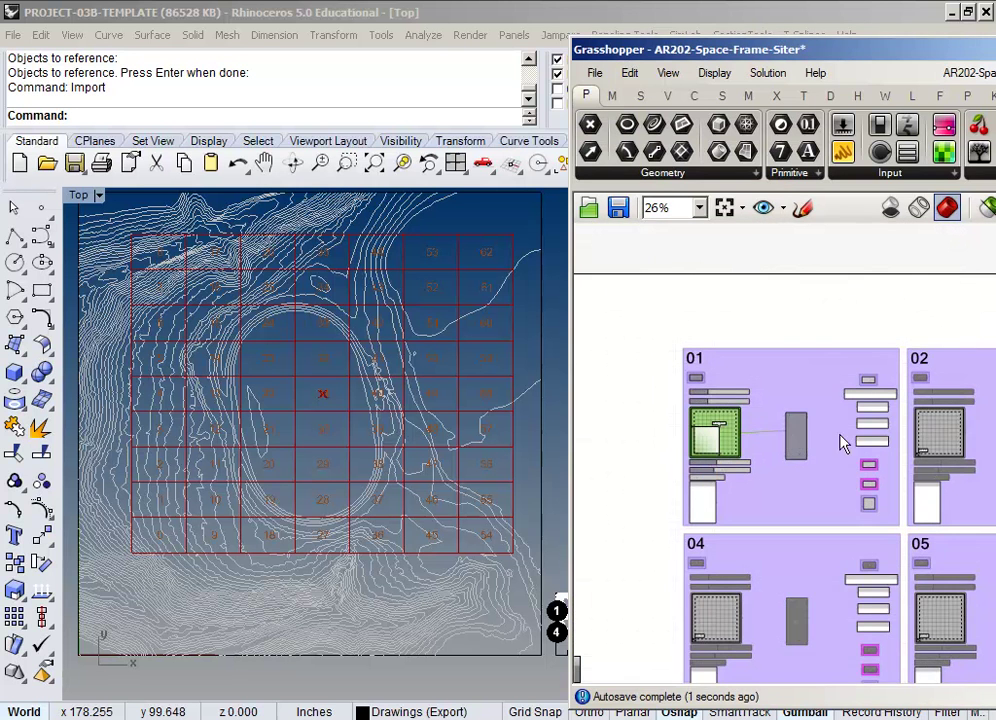
scroll(825, 425, up, 5)
scroll(838, 355, up, 2)
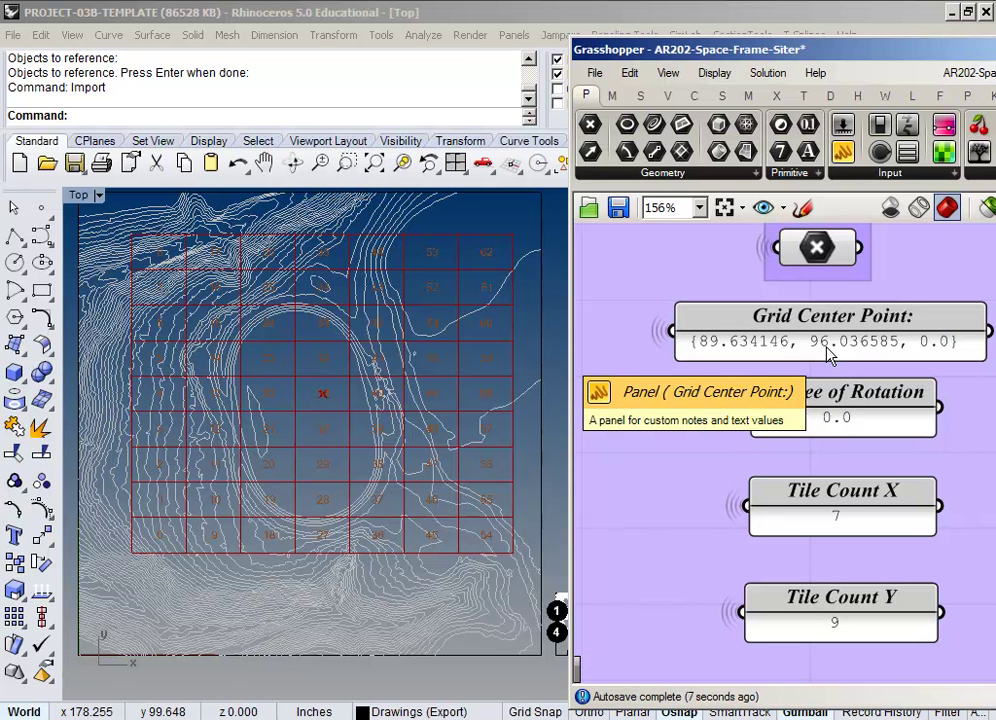
right_drag(342, 419, 363, 456)
right_click(778, 448)
Step: Set group 01's Tile Count X to 5 and Tile Count Y to 8
scroll(781, 451, down, 5)
mouse_move(733, 462)
right_down()
mouse_move(775, 448)
mouse_move(913, 448)
right_up()
right_drag(594, 438, 692, 441)
scroll(754, 433, up, 4)
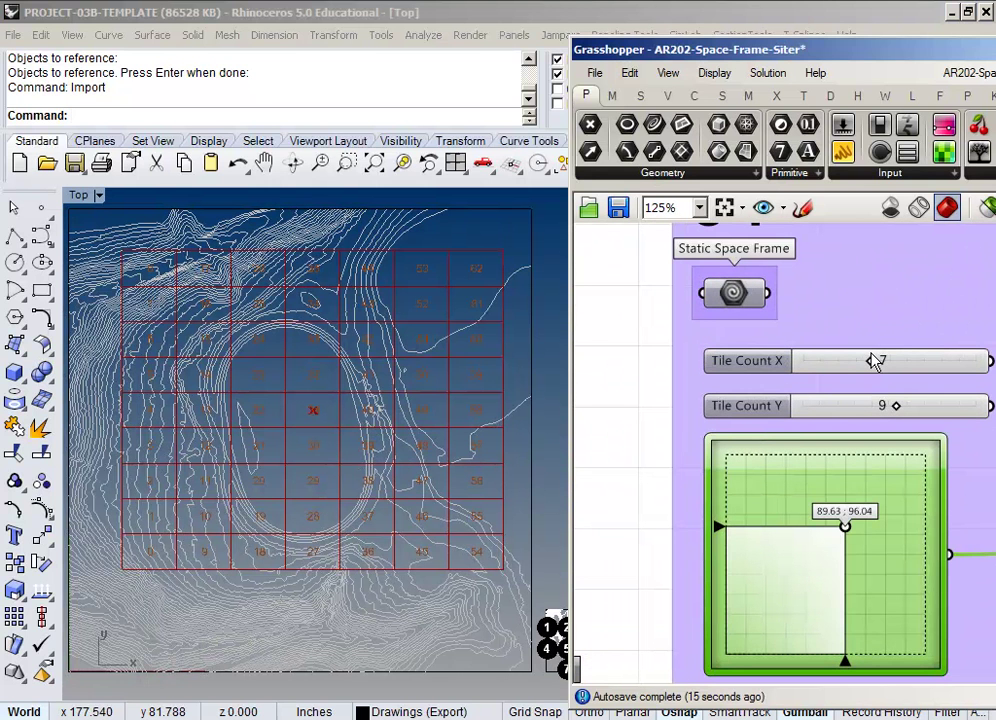
drag(870, 362, 849, 360)
drag(895, 413, 889, 407)
Step: Shift the grid slightly toward the site's lower left with group 01's position slider
right_drag(407, 413, 490, 390)
right_drag(839, 369, 747, 340)
drag(752, 496, 747, 507)
Step: Set group 01's Degree of Rotation to 57.9
scroll(718, 358, down, 2)
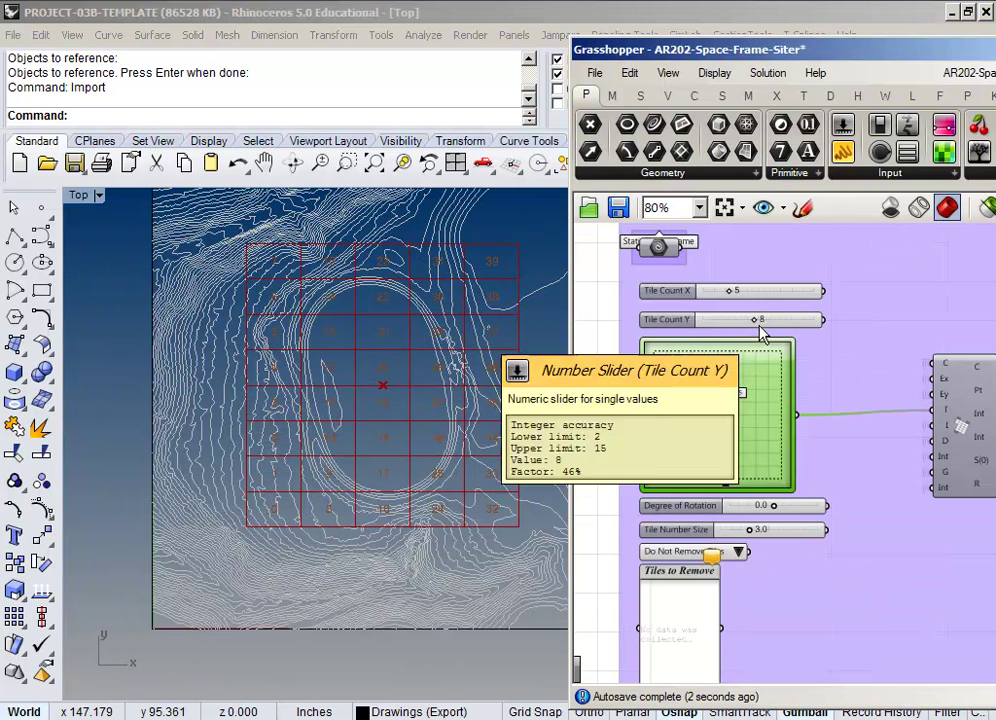
scroll(811, 522, up, 4)
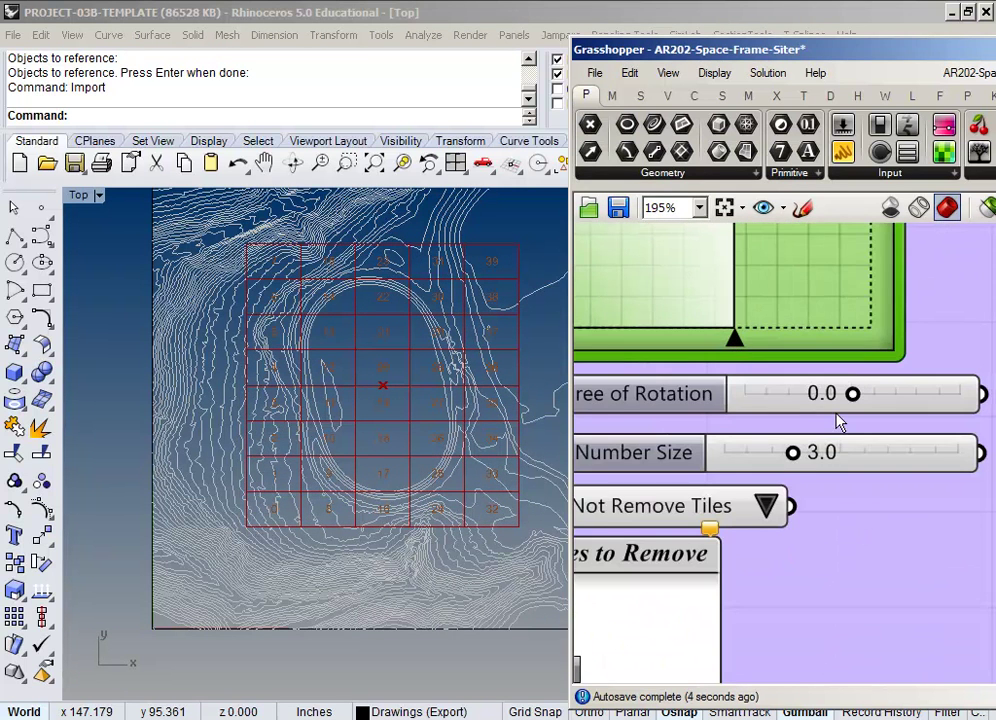
drag(853, 395, 923, 395)
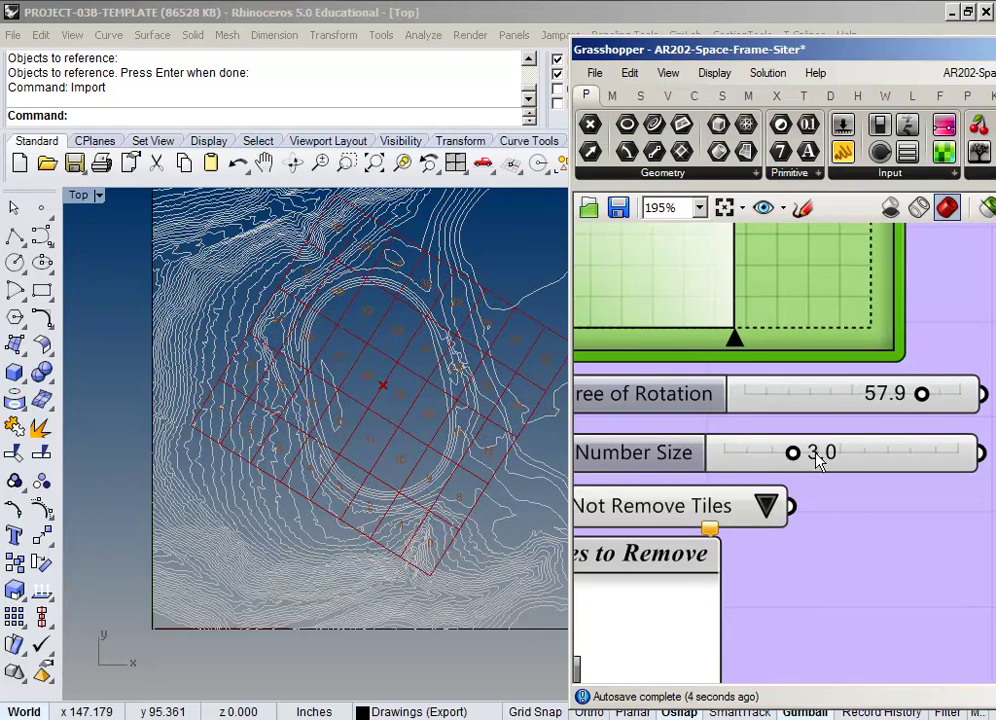
Step: Set group 01's Tile Number Size to 3.6
scroll(790, 482, down, 5)
right_drag(543, 347, 415, 356)
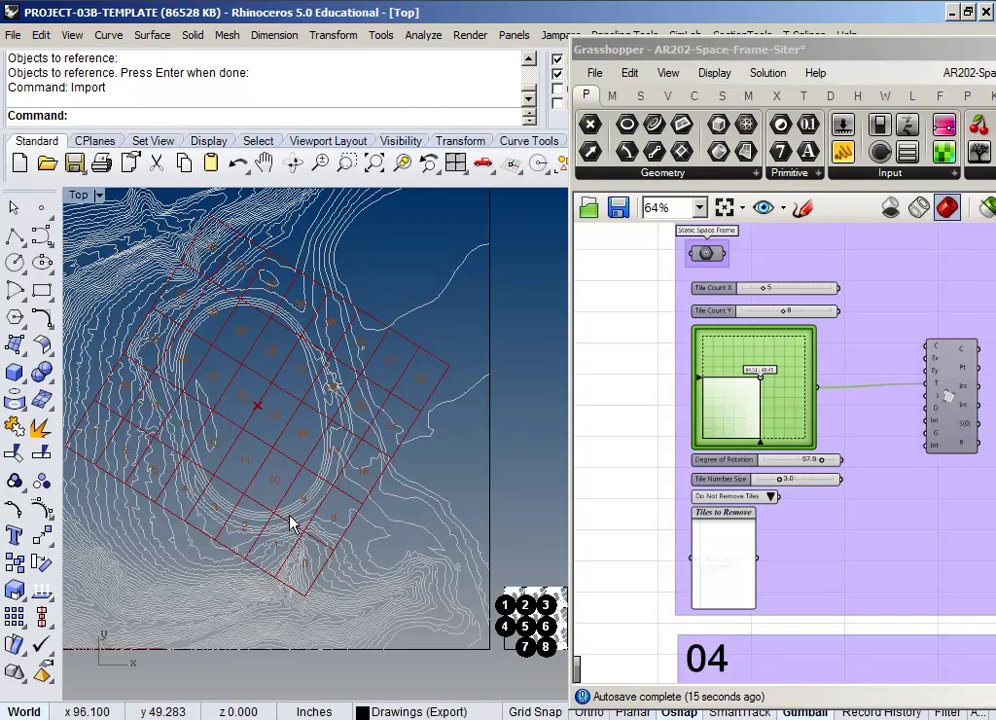
scroll(795, 492, up, 4)
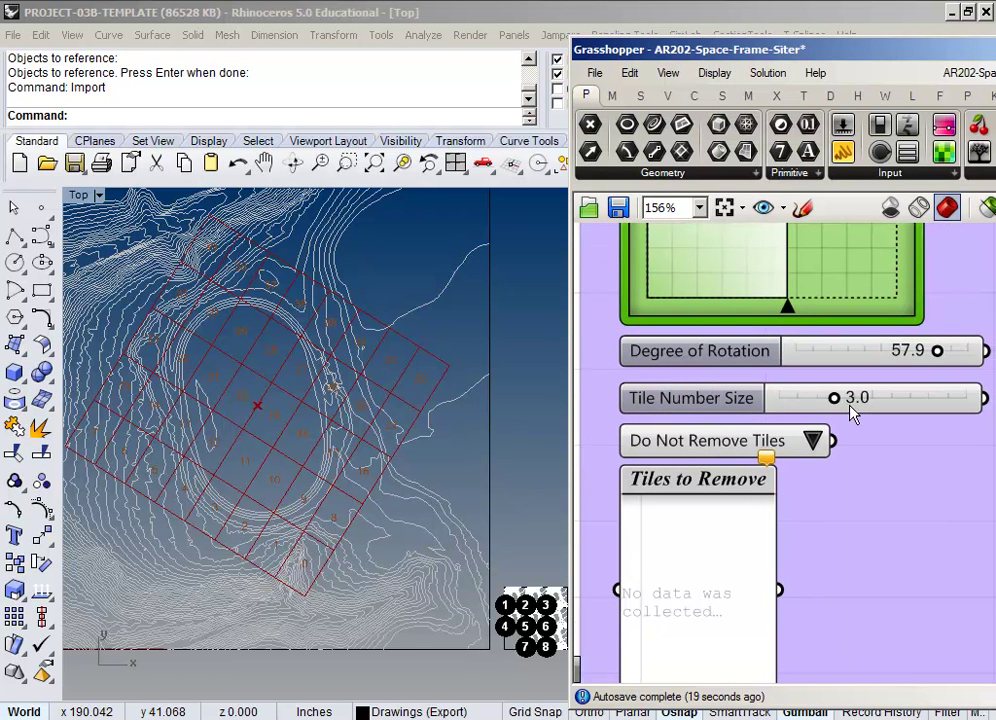
mouse_move(836, 397)
mouse_down()
mouse_move(871, 400)
mouse_move(851, 403)
mouse_up()
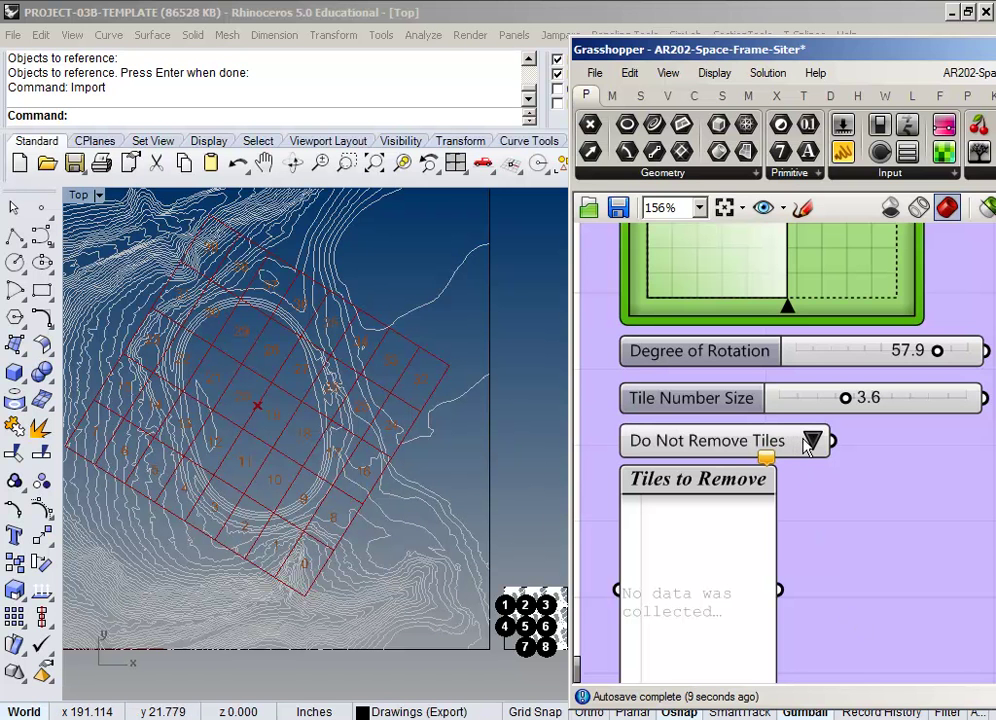
Step: Switch group 01's tile removal option to Remove Some Tiles
right_drag(409, 400, 429, 456)
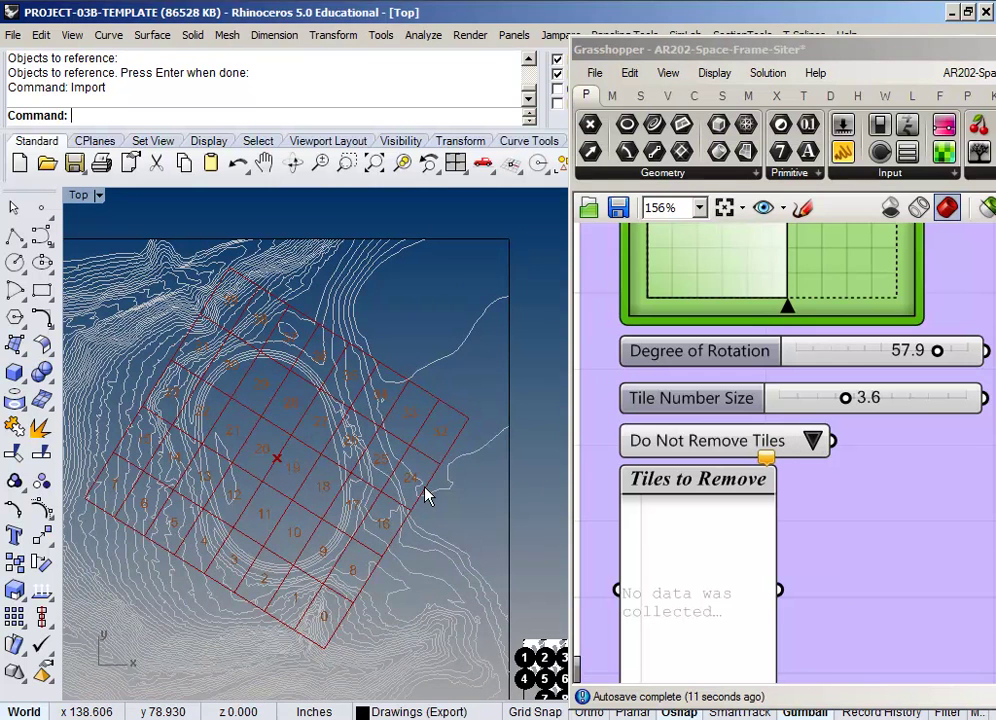
click(718, 437)
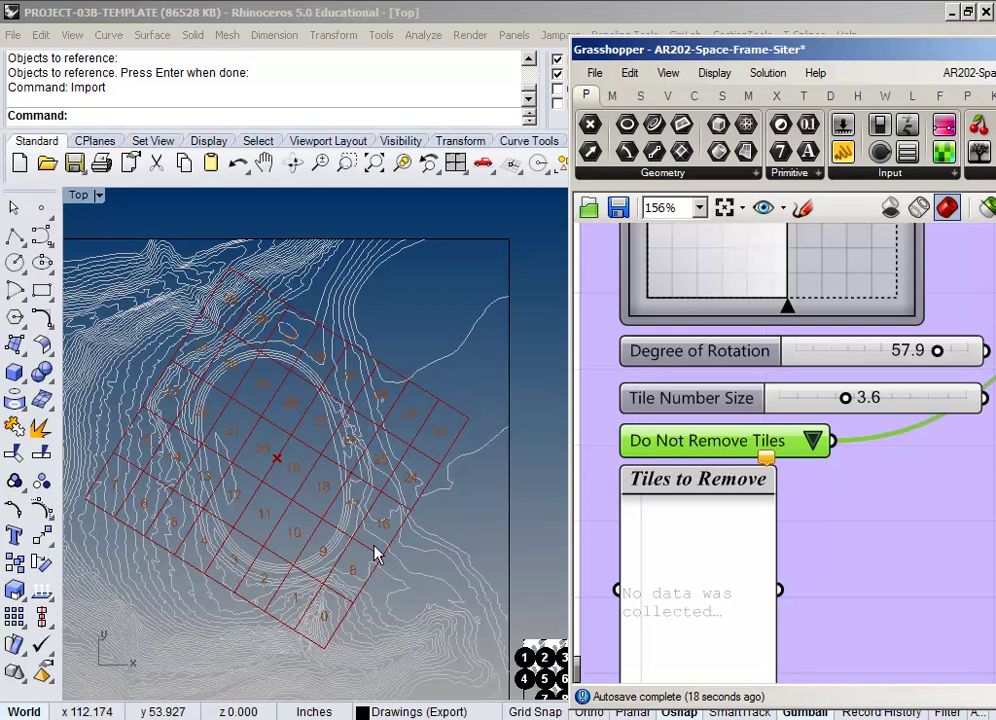
click(816, 440)
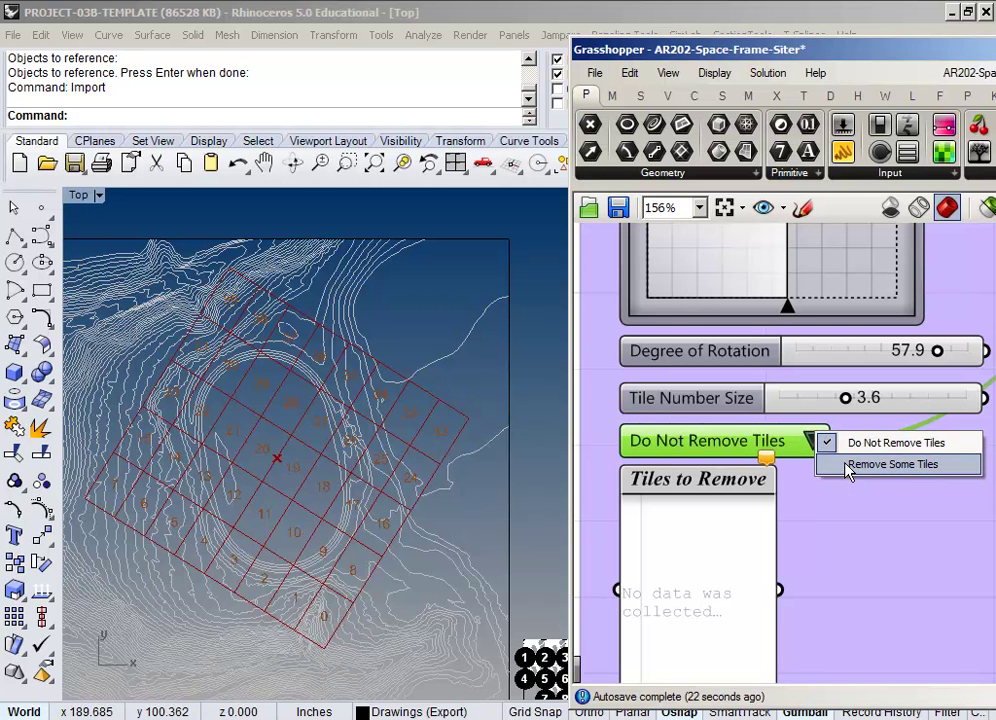
click(847, 466)
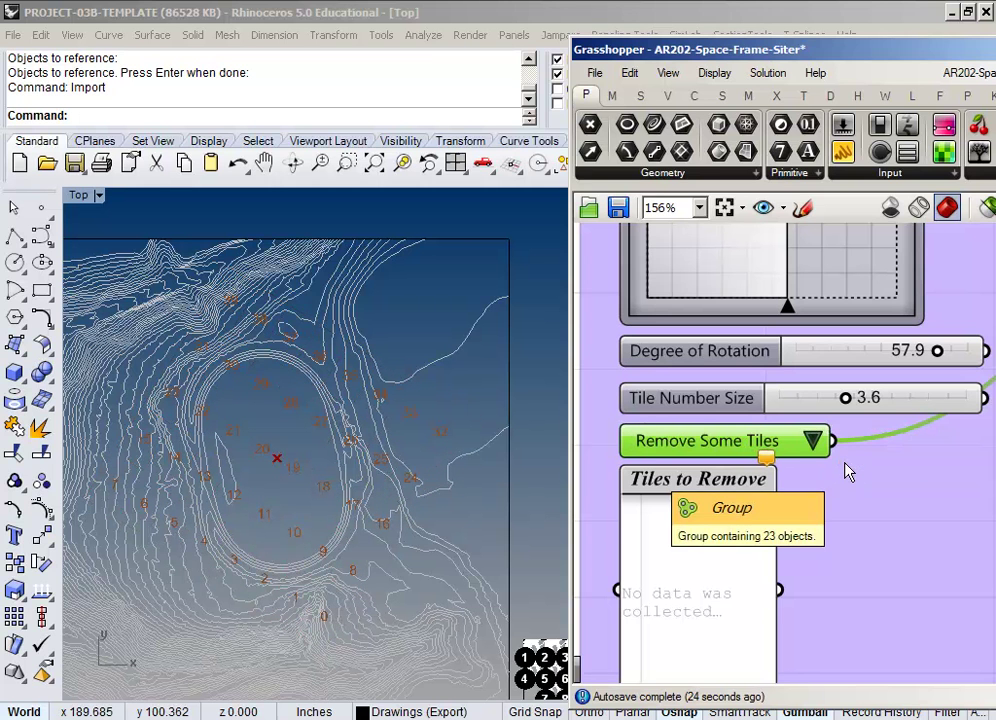
click(812, 485)
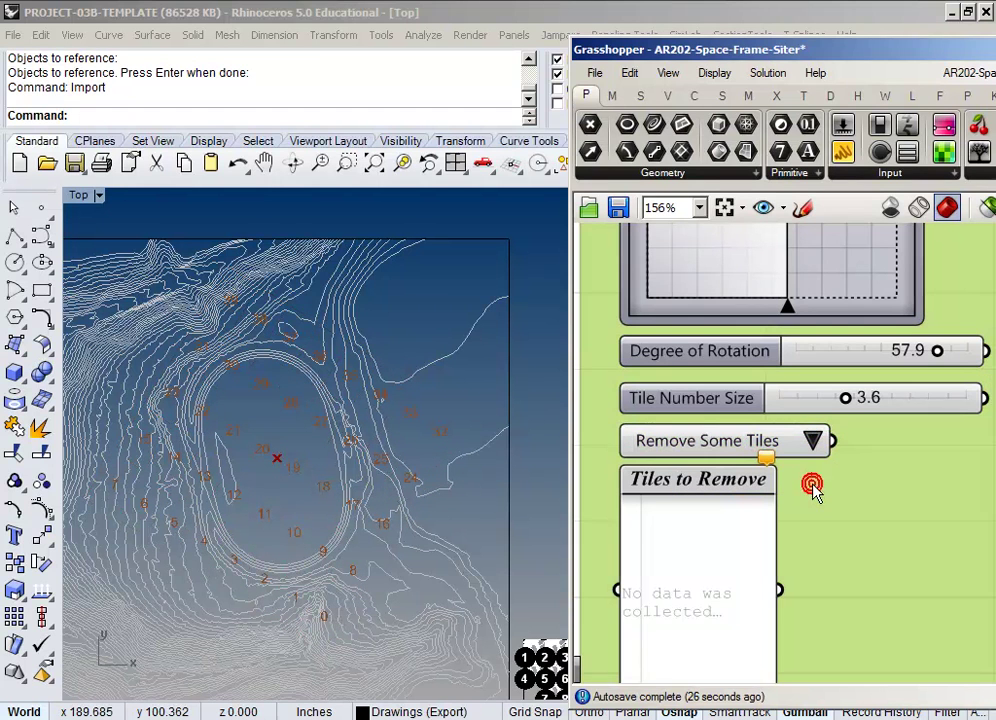
click(738, 506)
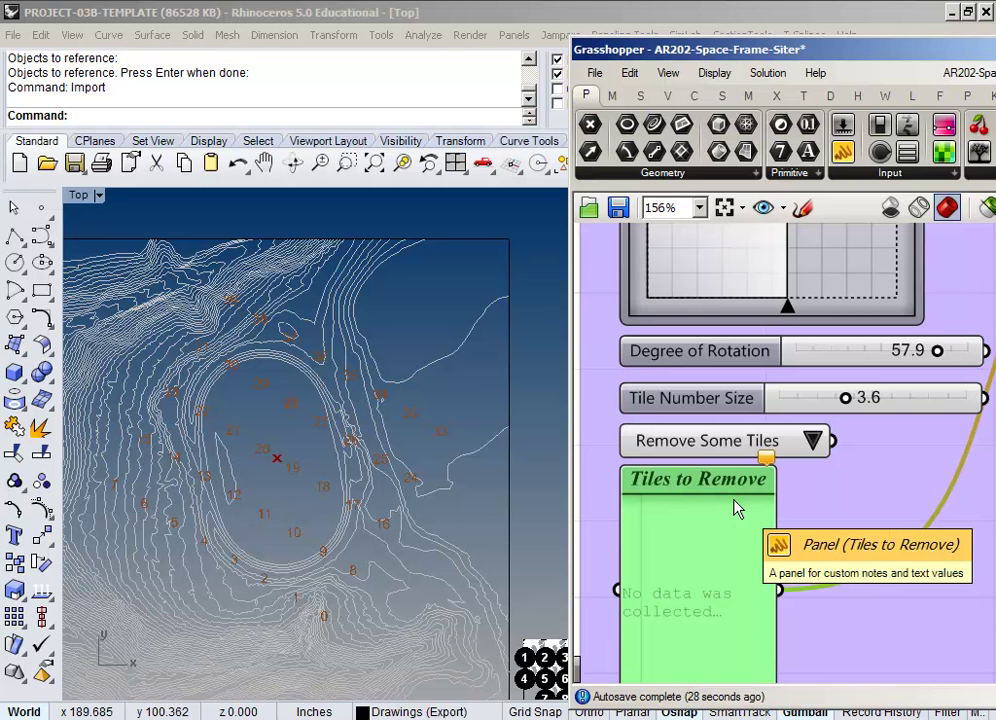
scroll(735, 500, down, 5)
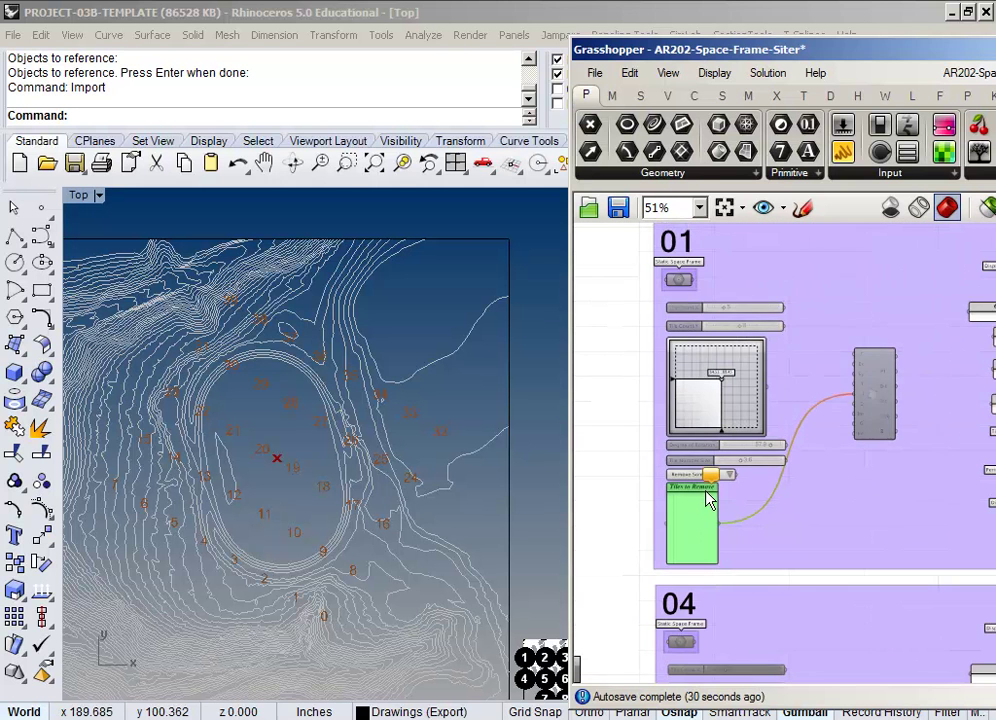
scroll(708, 498, up, 3)
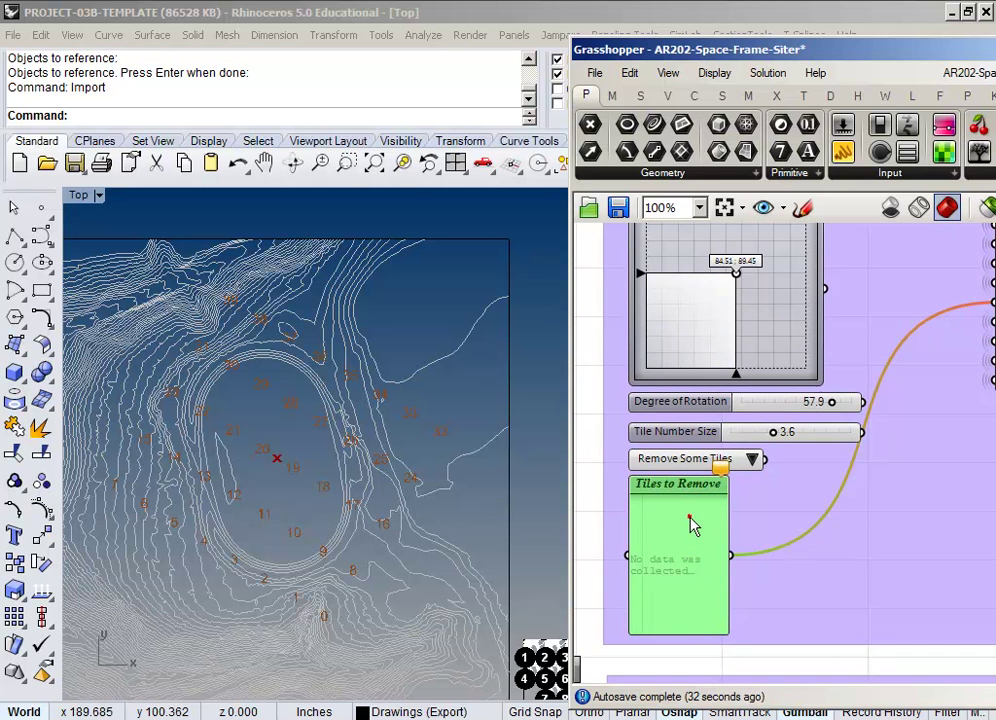
double_click(689, 518)
right_drag(283, 355, 410, 342)
click(785, 358)
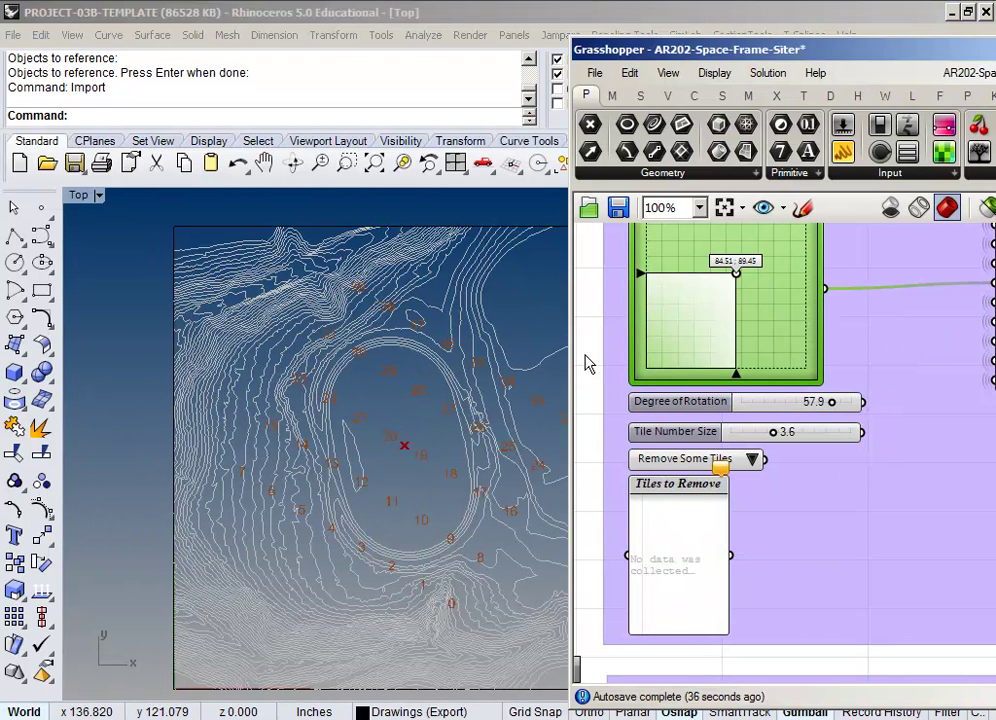
drag(571, 351, 189, 349)
right_drag(634, 354, 694, 462)
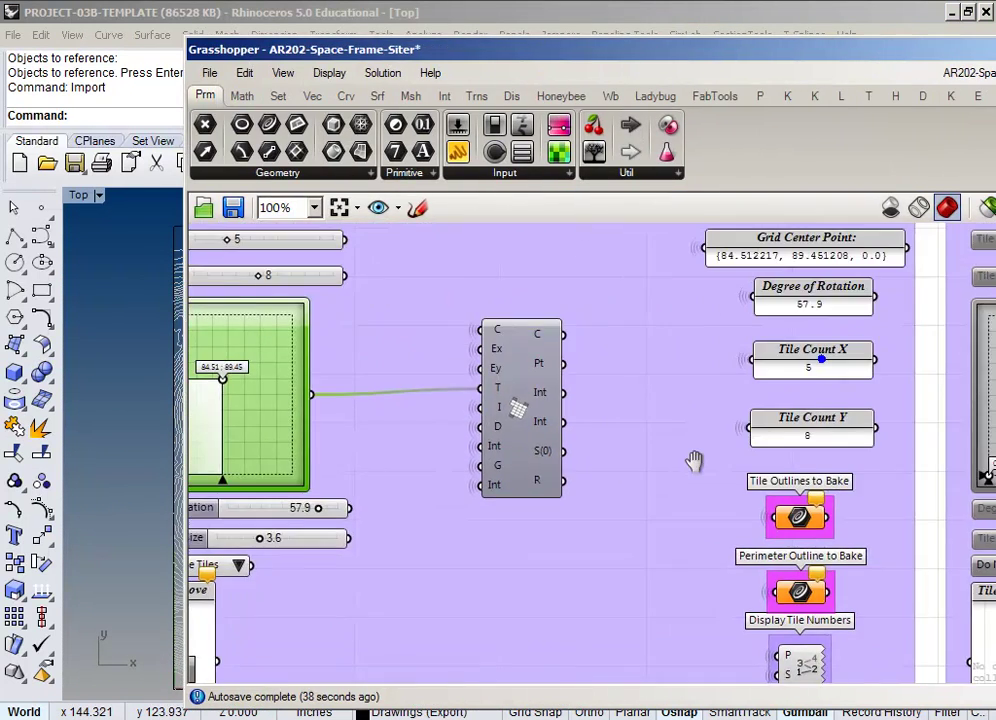
right_drag(777, 578, 722, 525)
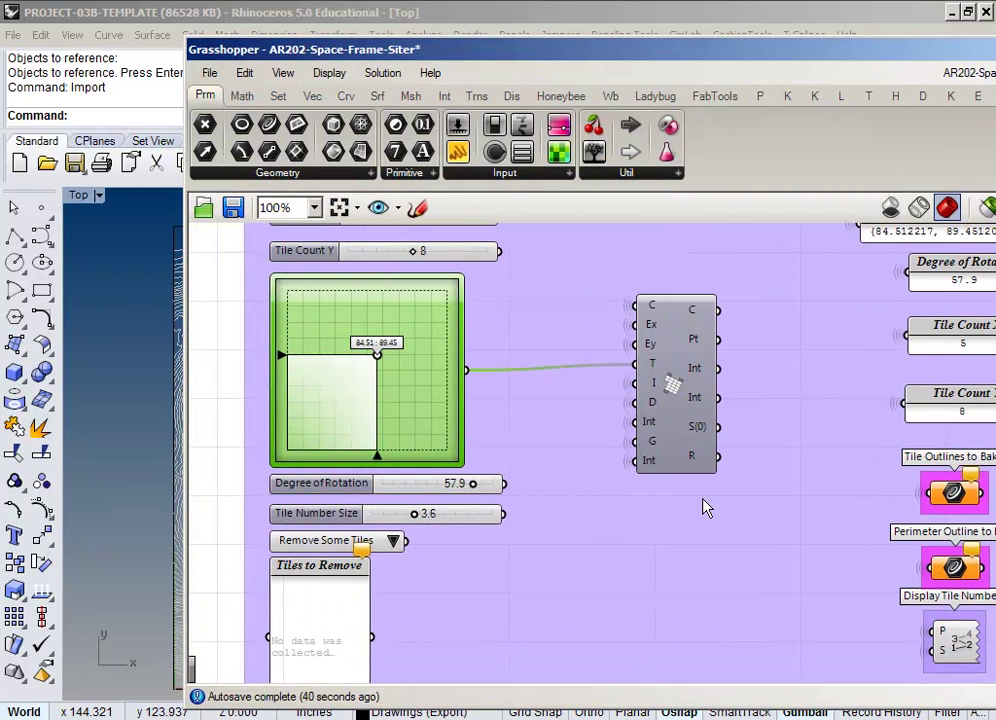
scroll(729, 460, up, 3)
scroll(733, 459, down, 5)
right_drag(509, 558, 716, 507)
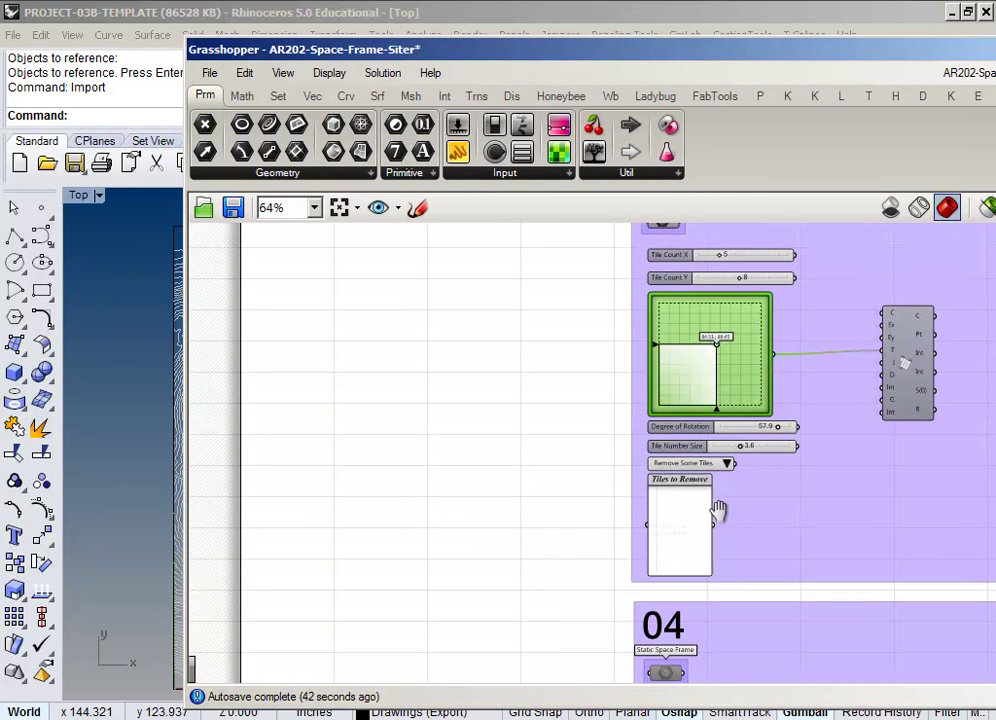
Step: Narrow the Grasshopper window and list tiles 39 and 38 in group 01's Tiles to Remove panel
drag(186, 288, 610, 316)
right_drag(905, 416, 757, 462)
scroll(757, 462, up, 3)
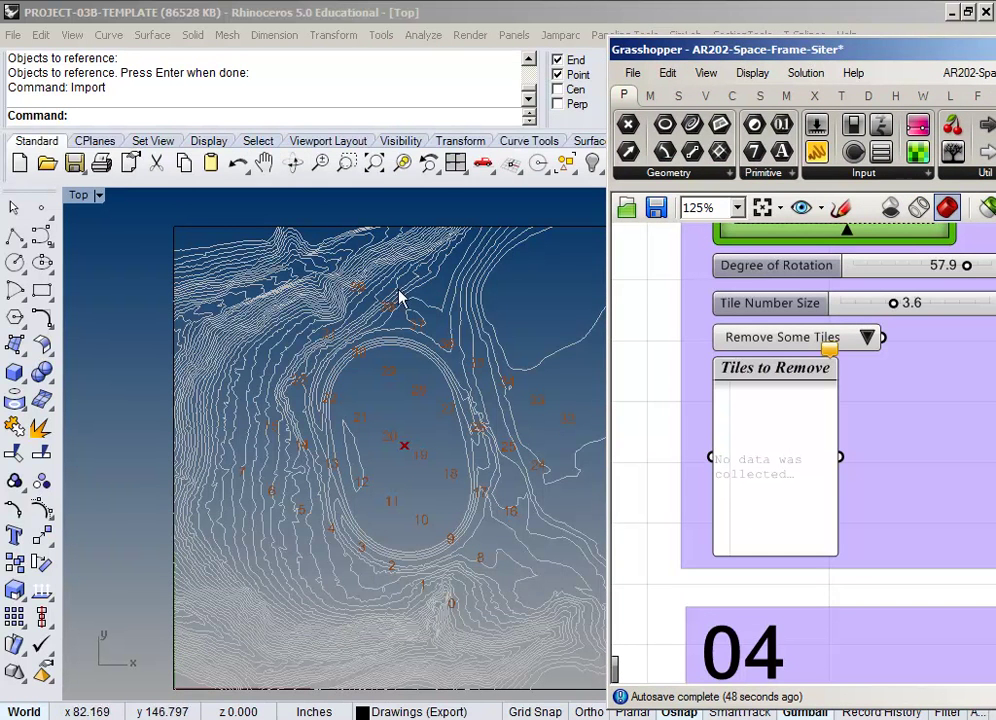
scroll(367, 305, up, 10)
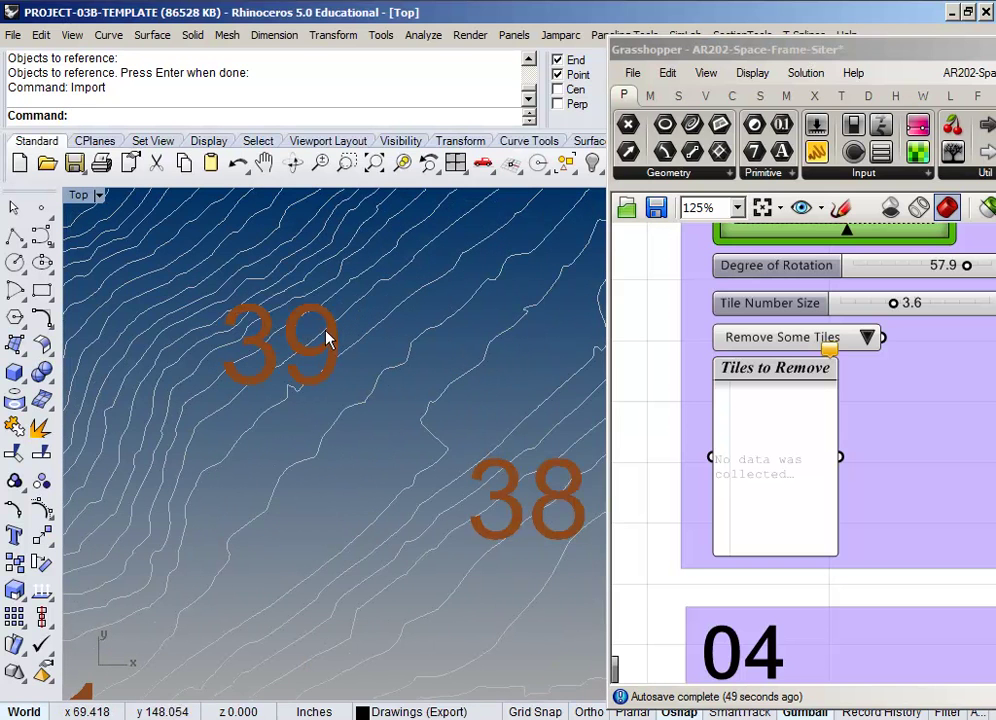
click(798, 455)
double_click(798, 455)
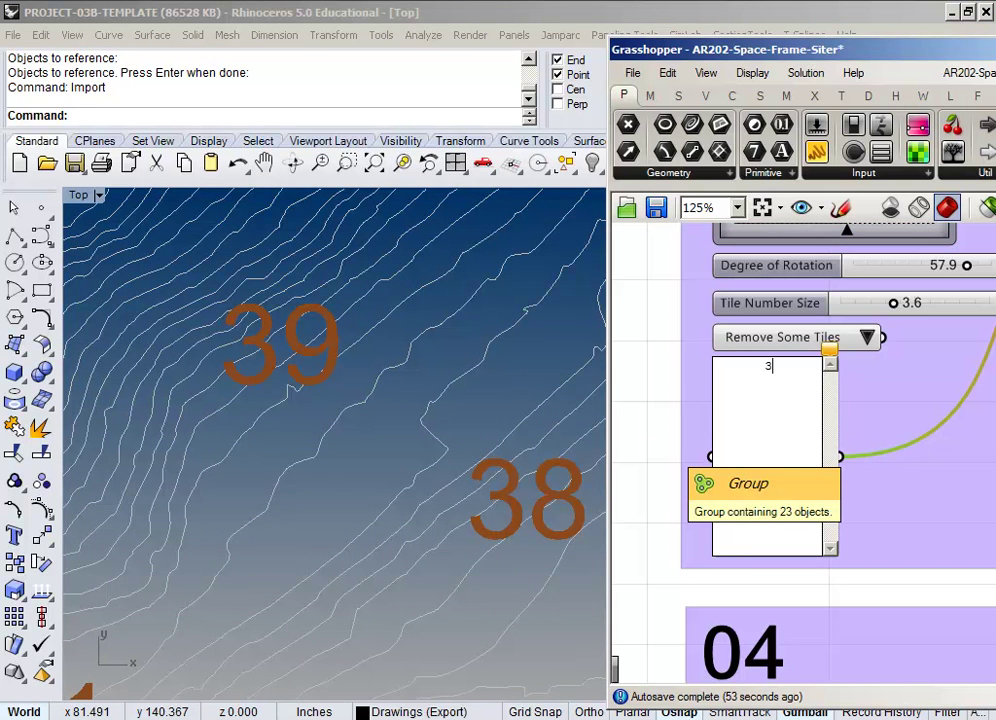
click(929, 373)
Step: Check the grid on the site with tiles 39 and 38 taken out against group 01's settings
scroll(296, 436, down, 5)
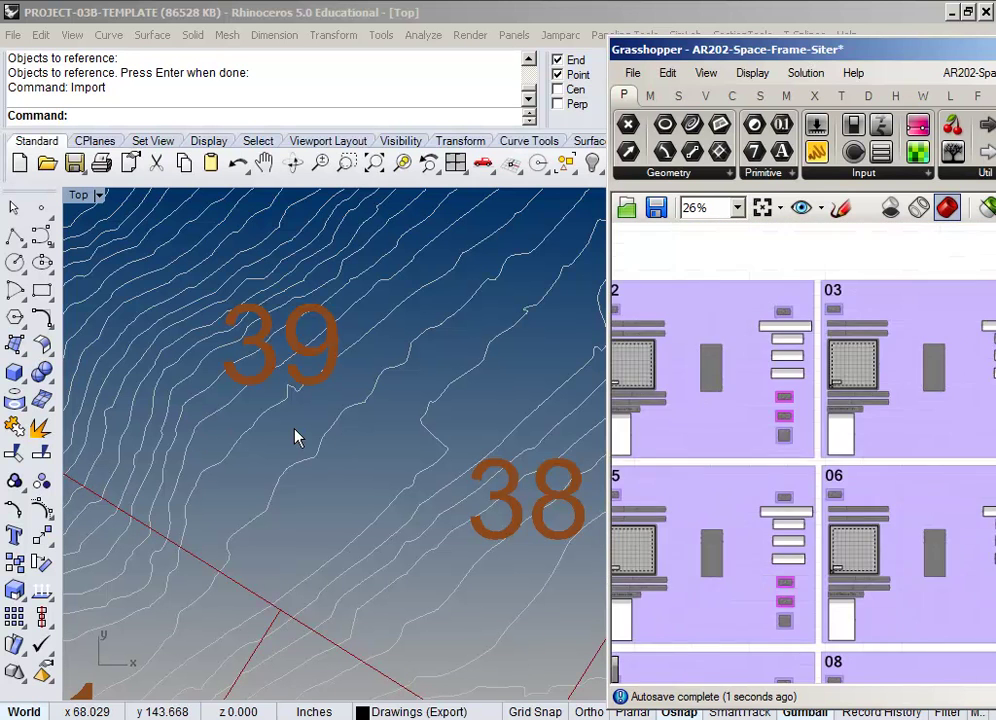
scroll(296, 436, up, 3)
click(296, 432)
scroll(296, 430, down, 4)
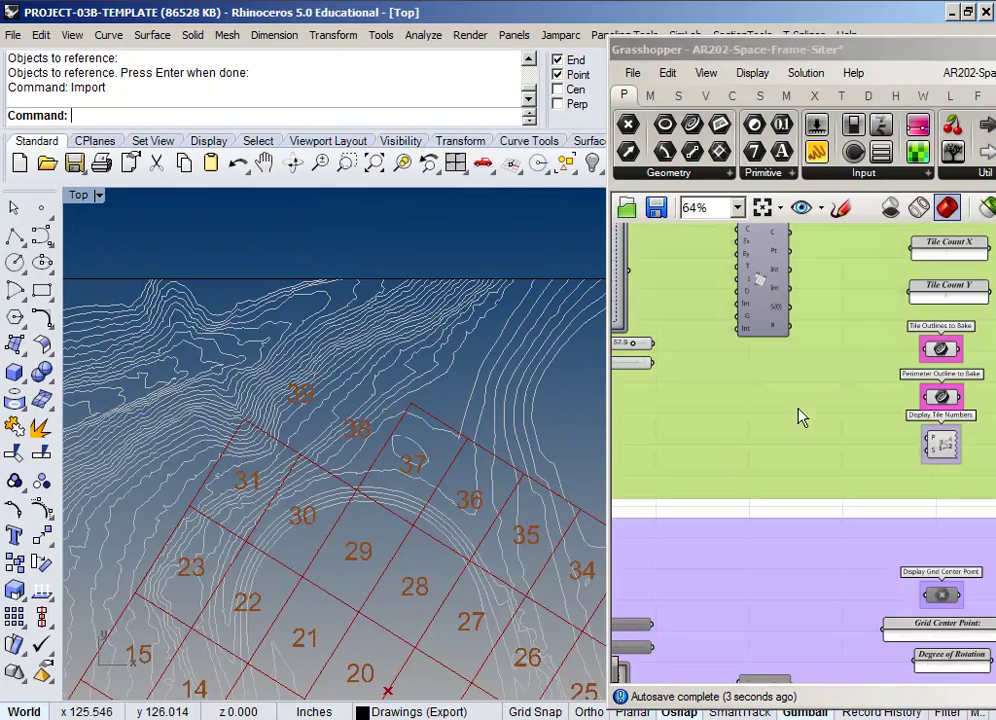
right_drag(831, 376, 843, 465)
right_drag(316, 467, 285, 318)
scroll(275, 282, down, 2)
scroll(278, 284, down, 2)
scroll(287, 318, up, 4)
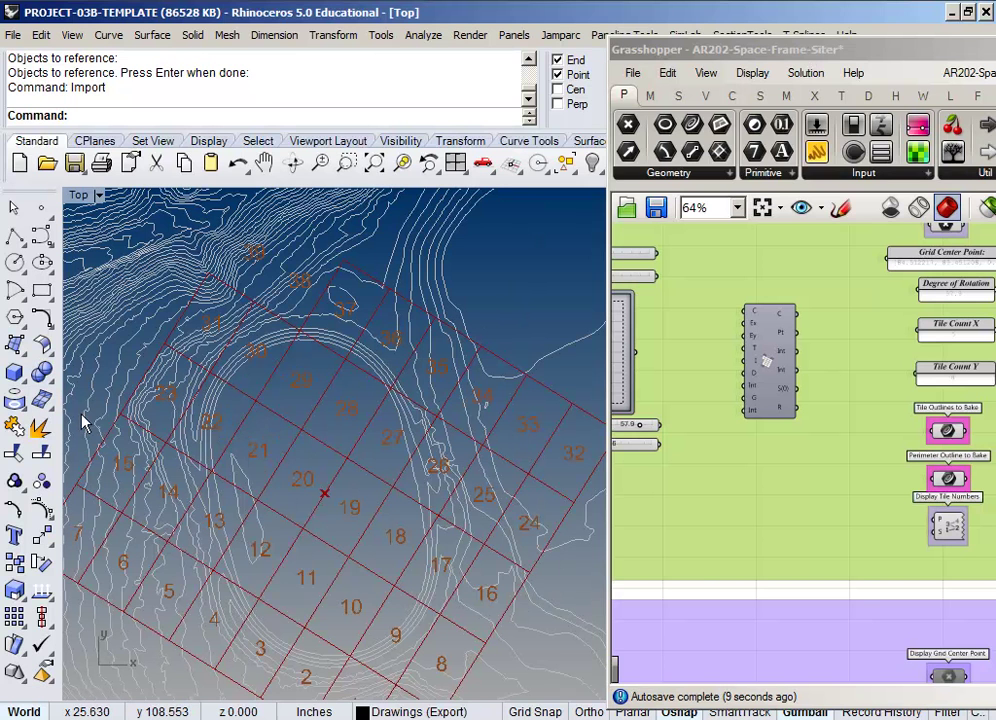
right_drag(718, 393, 843, 393)
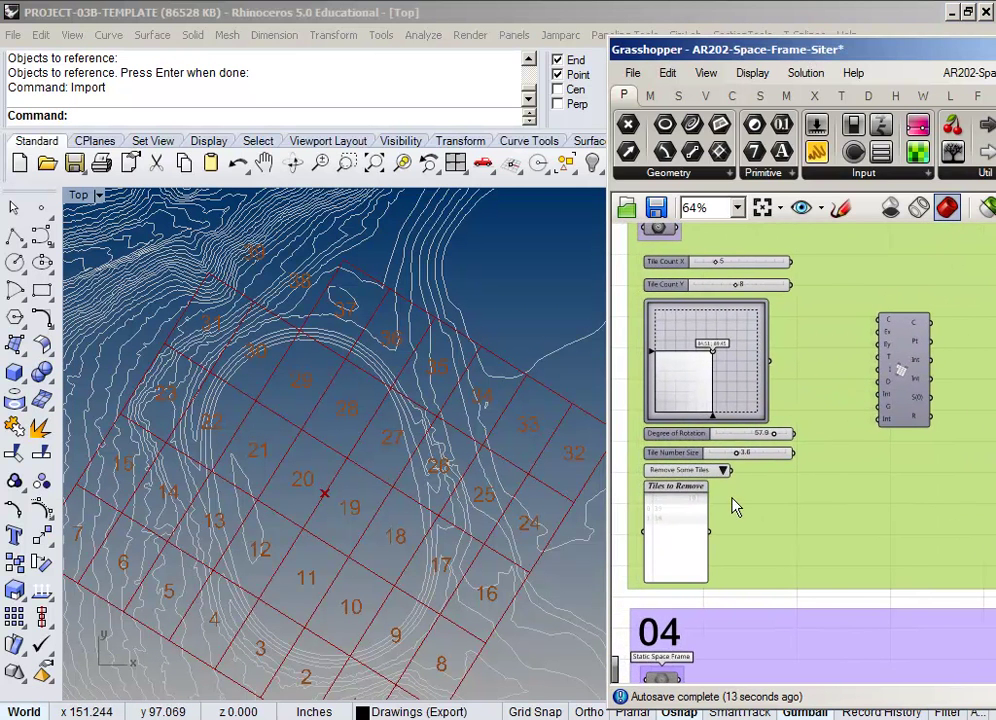
Step: Add tiles 0, 1, 7, 6 and 32 to group 01's Tiles to Remove list
right_drag(502, 549, 467, 462)
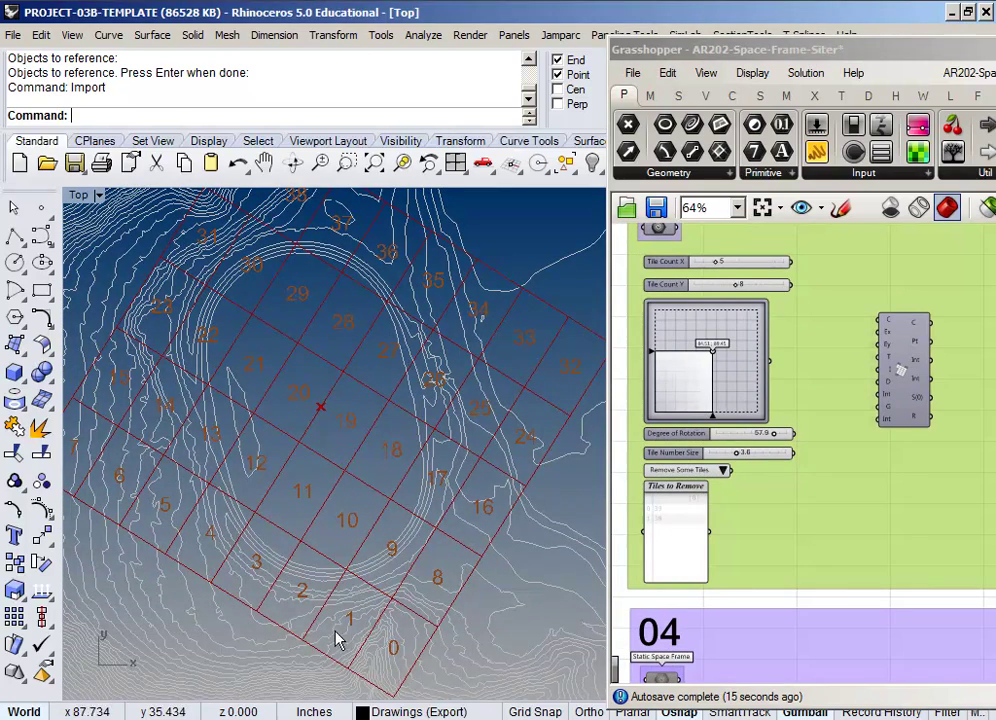
right_drag(216, 498, 385, 565)
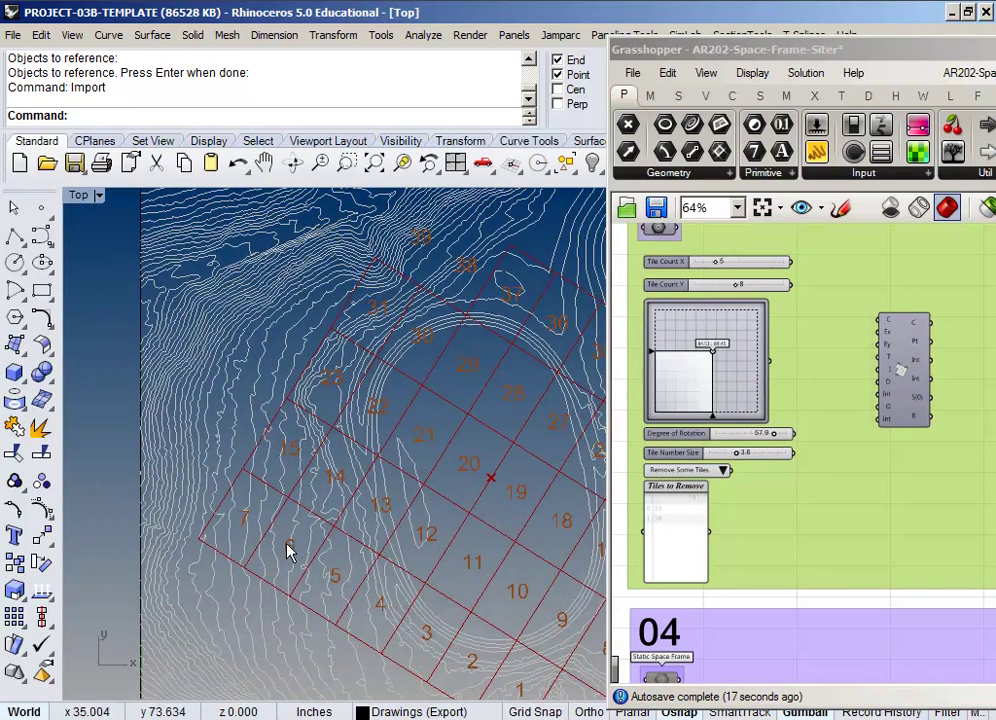
right_drag(433, 486, 256, 462)
click(678, 538)
double_click(678, 530)
click(640, 488)
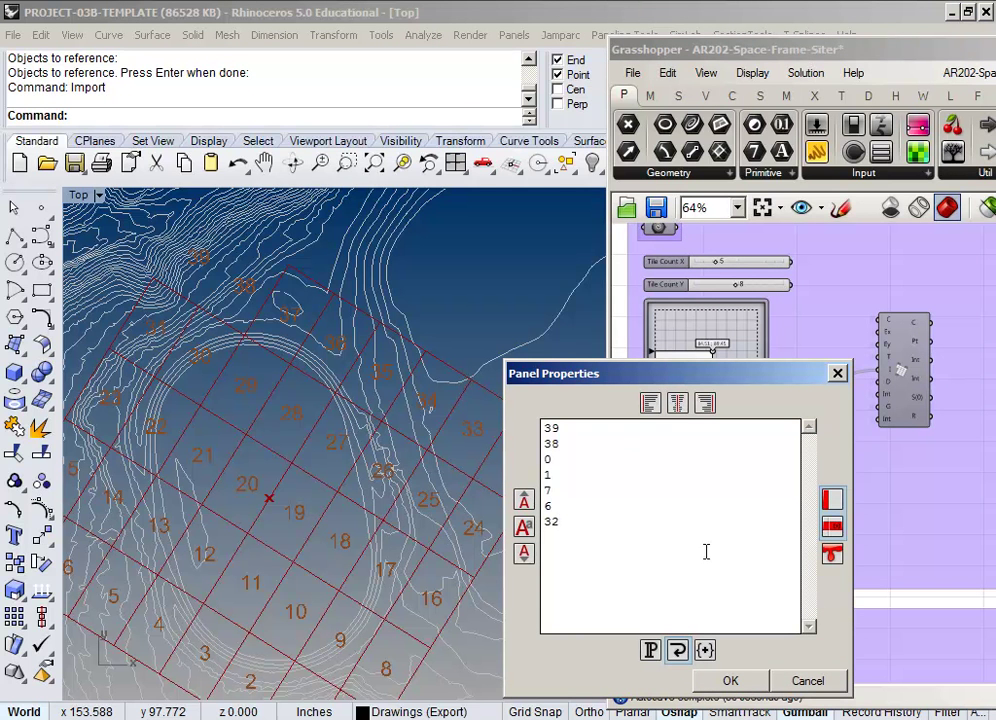
click(757, 680)
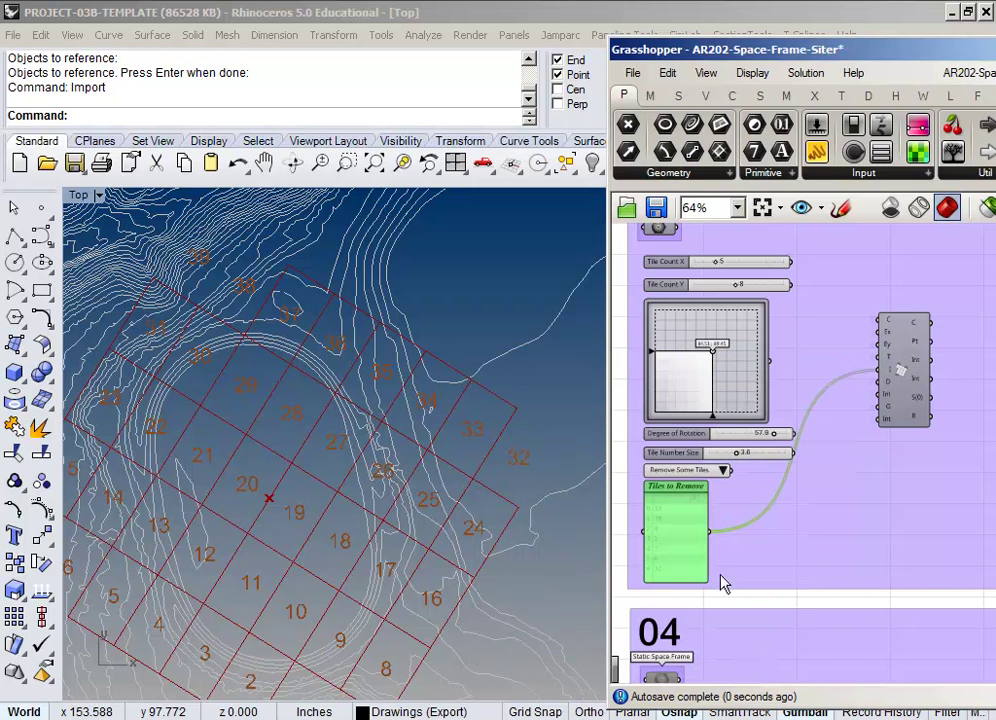
Step: Review the trimmed grid on the whole site and the layout of the numbered groups in the definition
scroll(440, 418, down, 5)
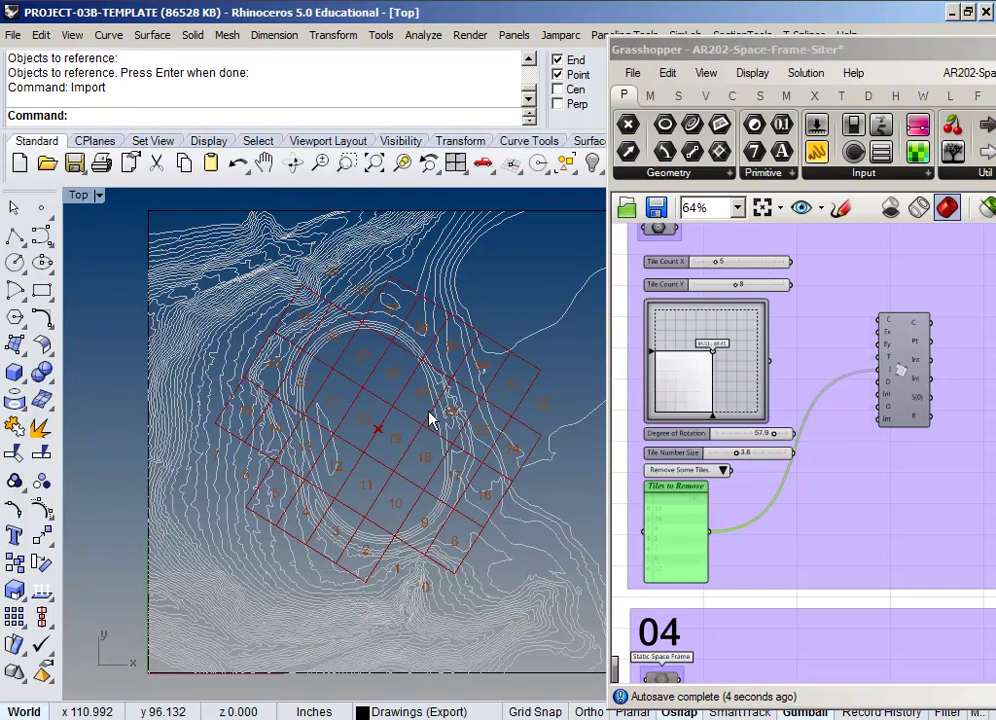
scroll(790, 397, down, 2)
right_drag(790, 397, 778, 345)
scroll(735, 272, up, 1)
scroll(733, 274, down, 1)
scroll(735, 272, down, 1)
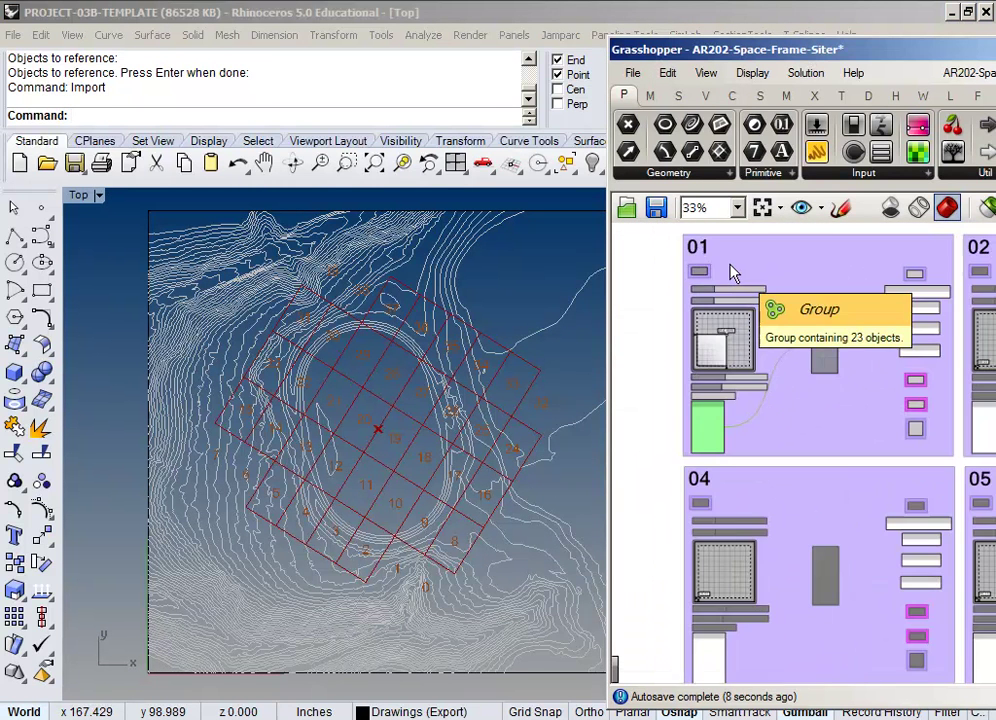
right_drag(924, 333, 794, 300)
scroll(795, 305, down, 2)
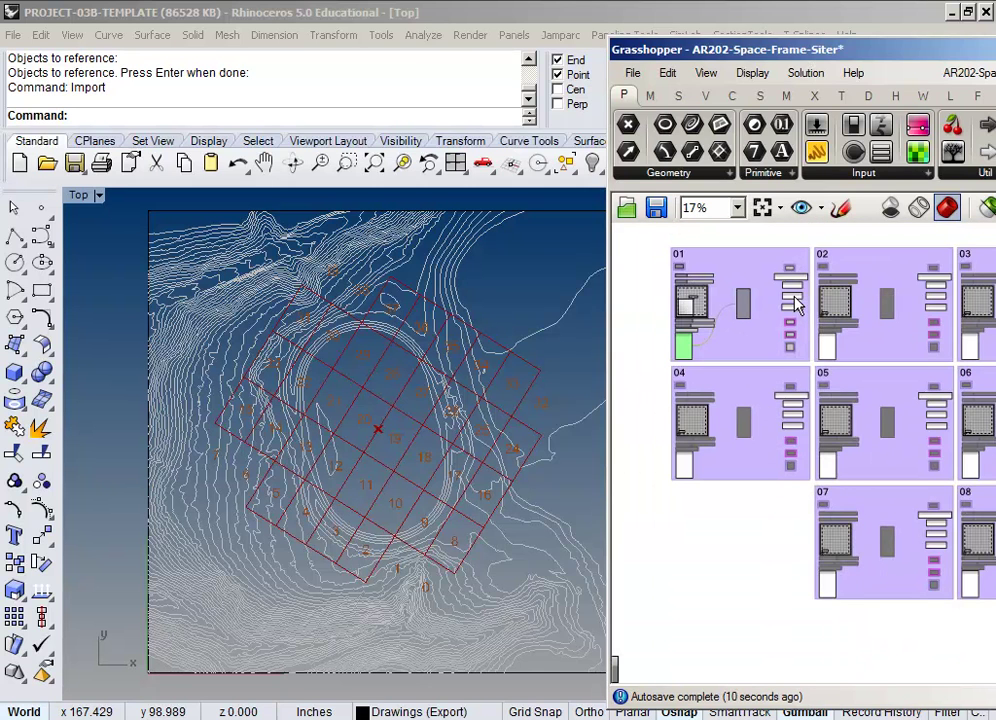
Step: Widen the Grasshopper window and compare group 01's settings and outputs with those of group 02
drag(609, 333, 322, 349)
right_drag(430, 341, 458, 405)
scroll(516, 407, up, 5)
right_drag(952, 341, 662, 318)
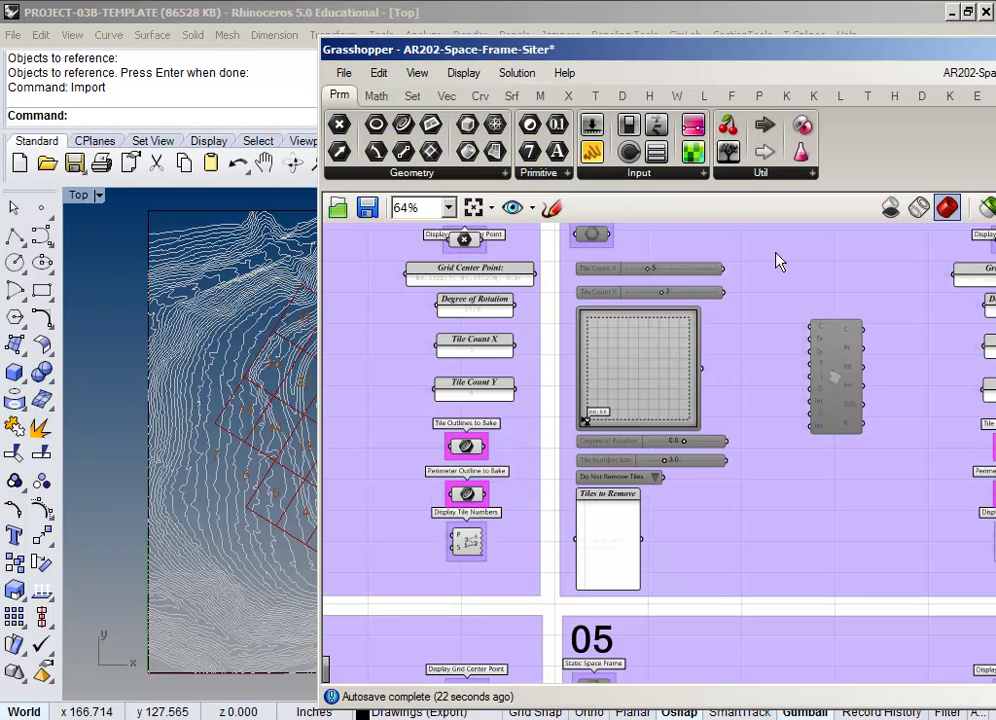
right_drag(500, 492, 734, 509)
scroll(740, 512, down, 2)
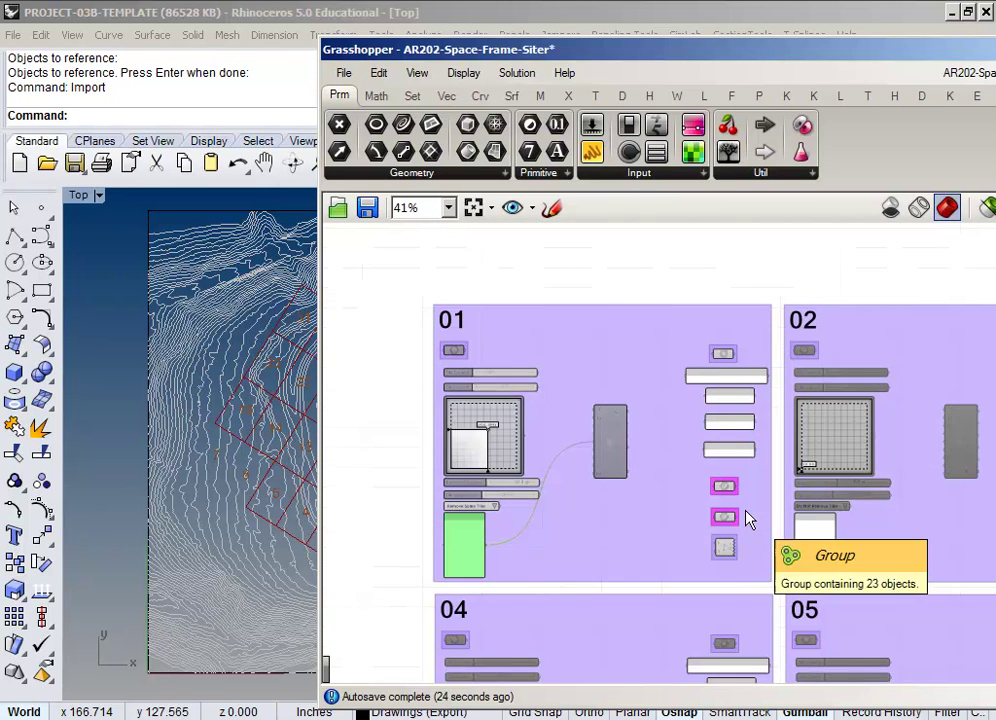
right_drag(762, 412, 659, 383)
right_drag(677, 275, 697, 265)
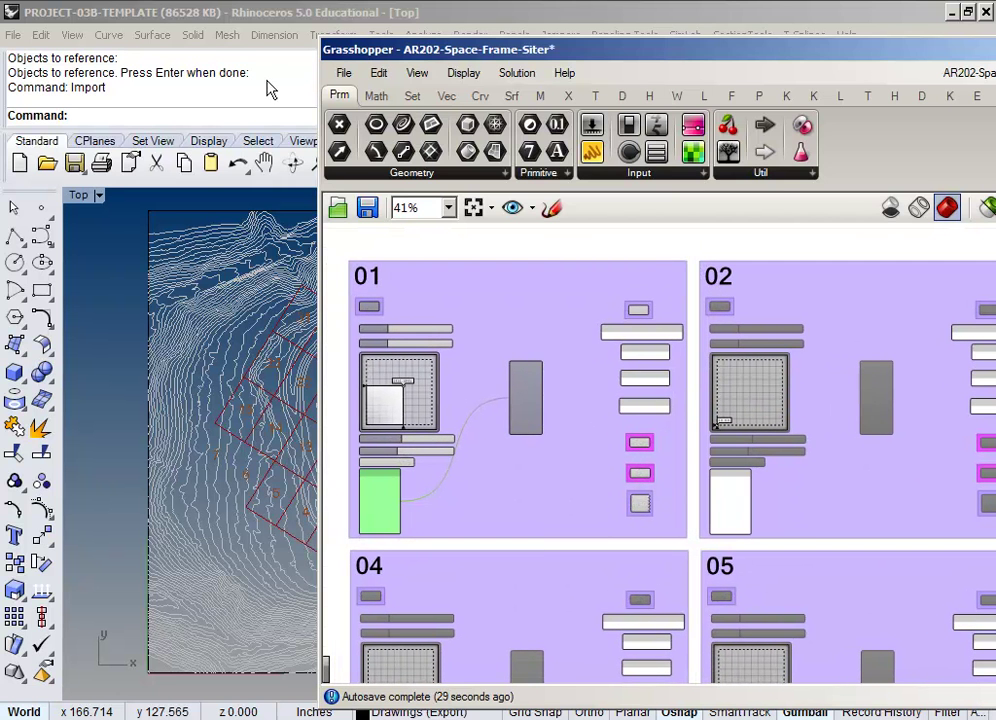
Step: Narrow the Grasshopper window and read group 01's center point, rotation and tile count panels beside the site
drag(319, 64, 706, 55)
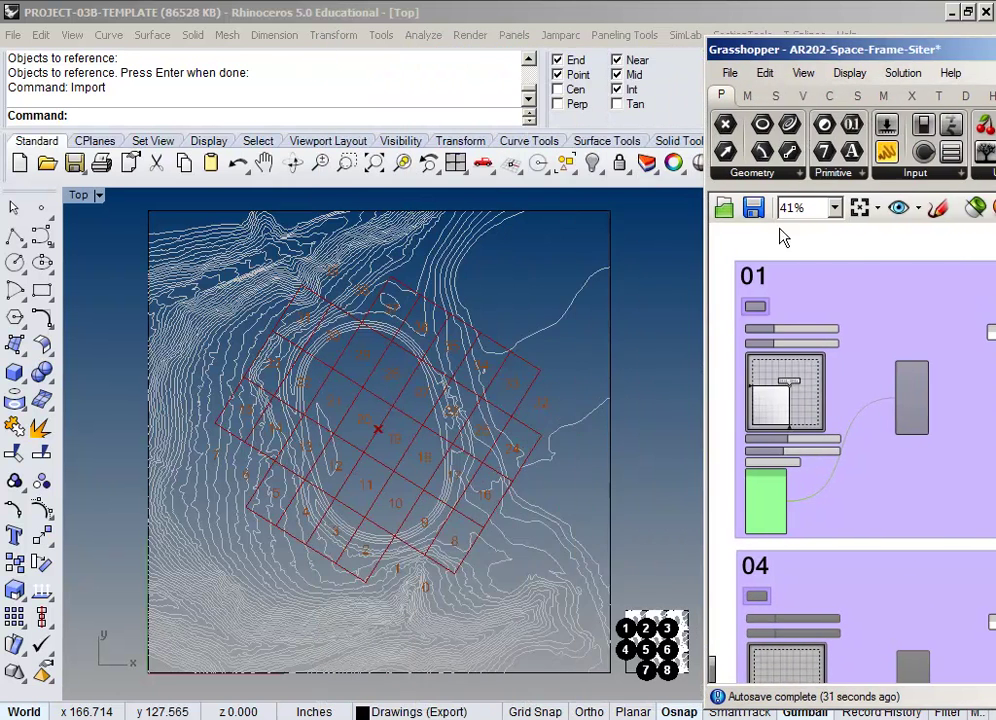
right_drag(893, 410, 841, 352)
scroll(845, 350, up, 5)
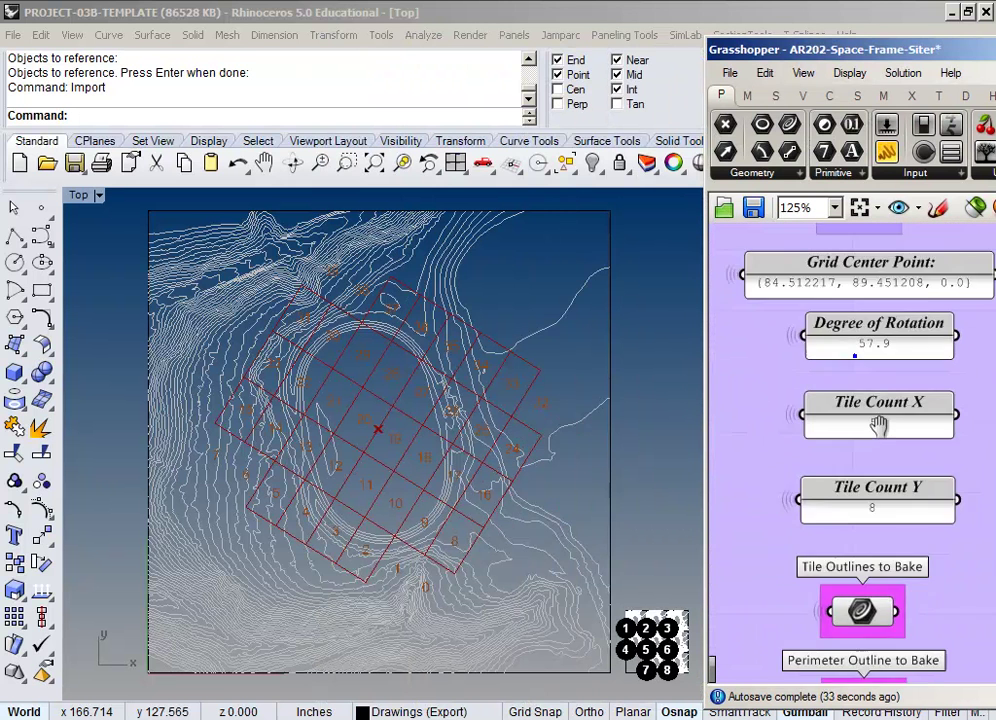
scroll(905, 515, down, 2)
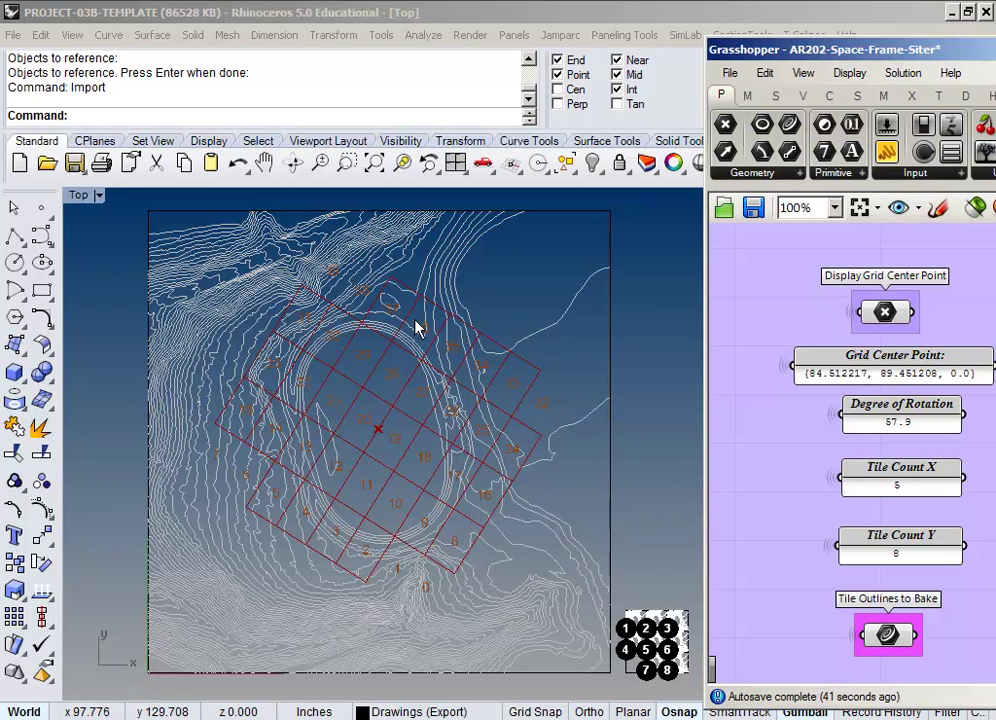
Step: Highlight group 01's tile outlines and perimeter outline outputs in turn and compare them on the site
scroll(855, 378, down, 4)
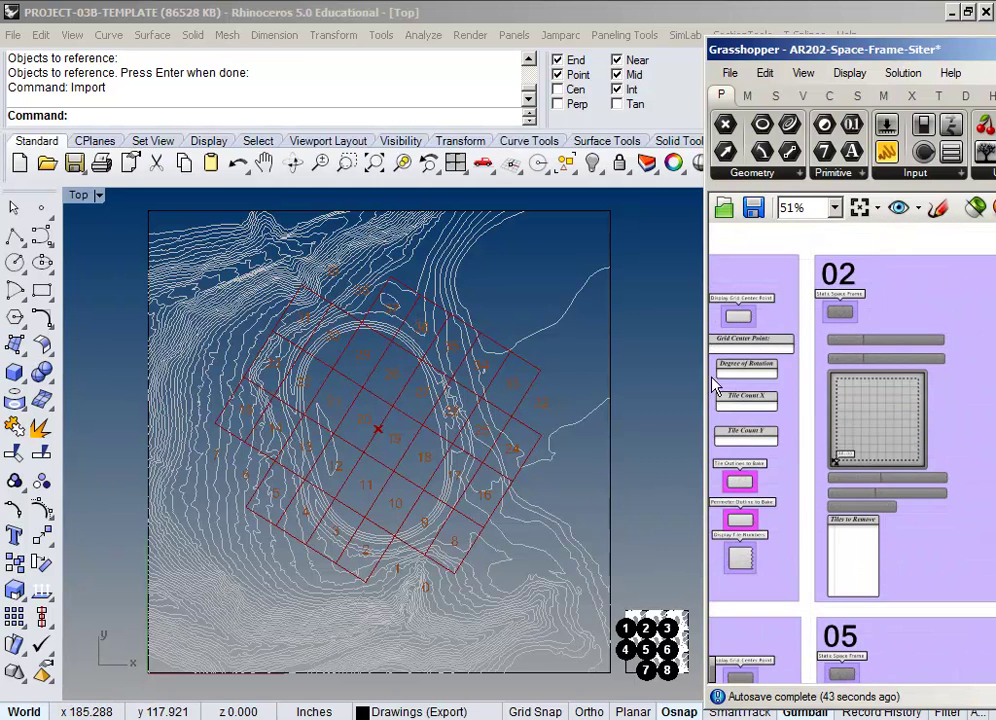
drag(703, 35, 417, 48)
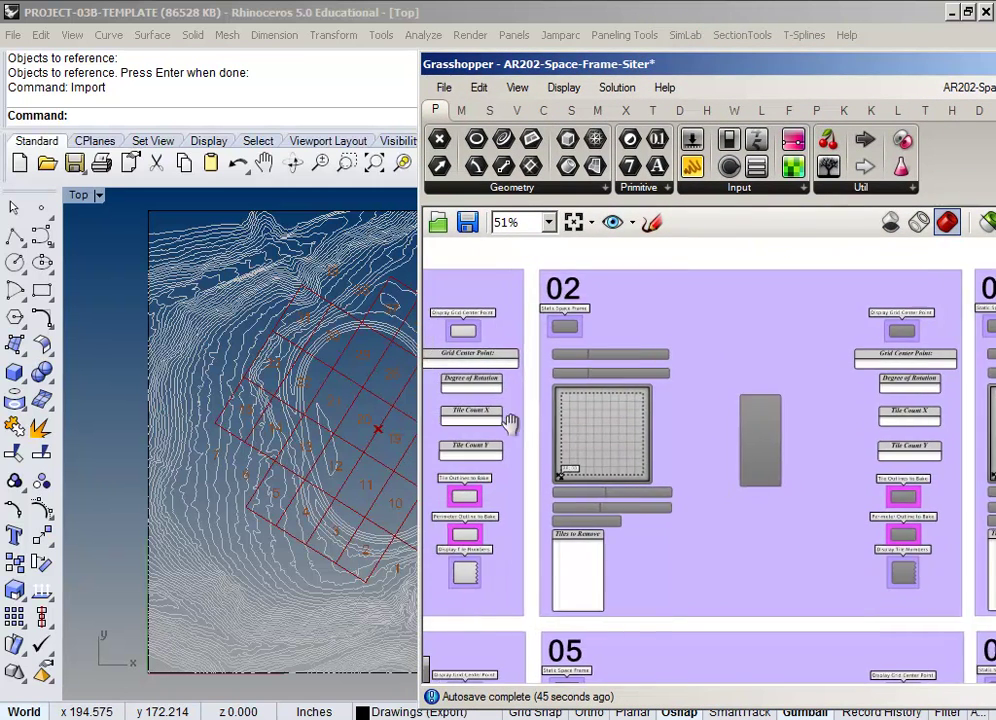
right_drag(513, 438, 840, 424)
scroll(815, 441, up, 4)
drag(510, 465, 718, 532)
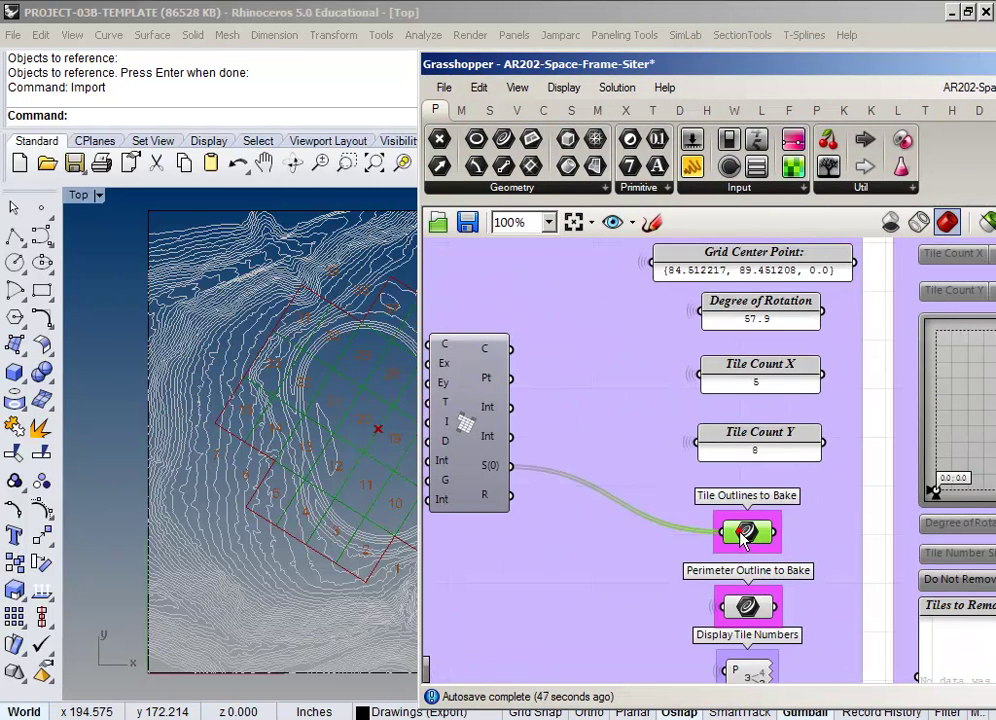
click(749, 606)
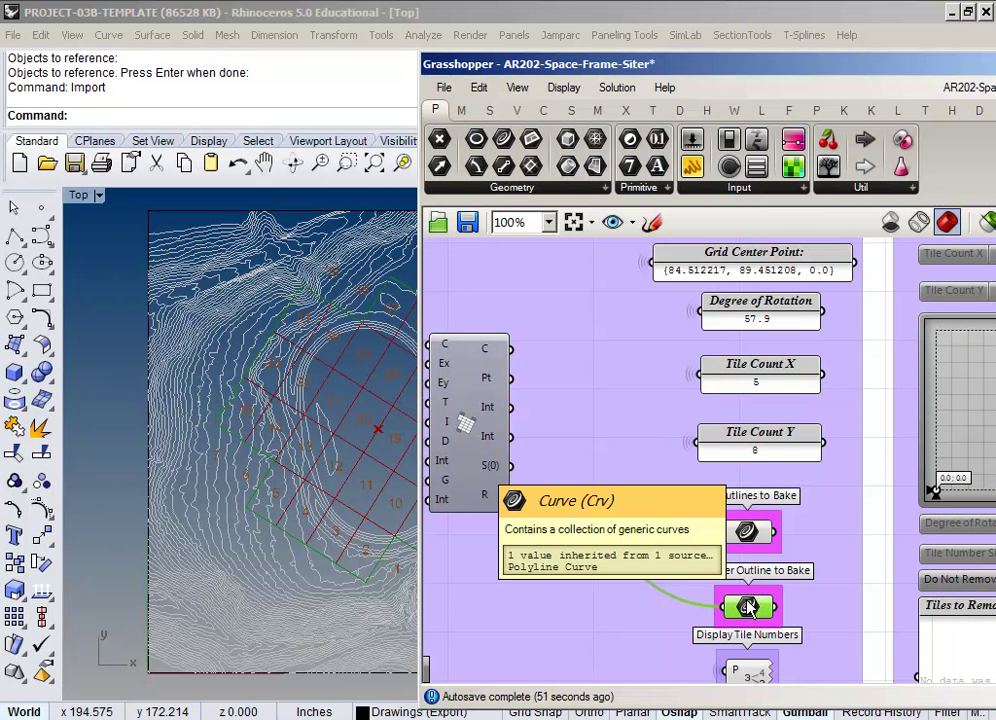
Step: Bake group 01's tile outlines to the Tiles layer under Drawings (Export)
click(746, 533)
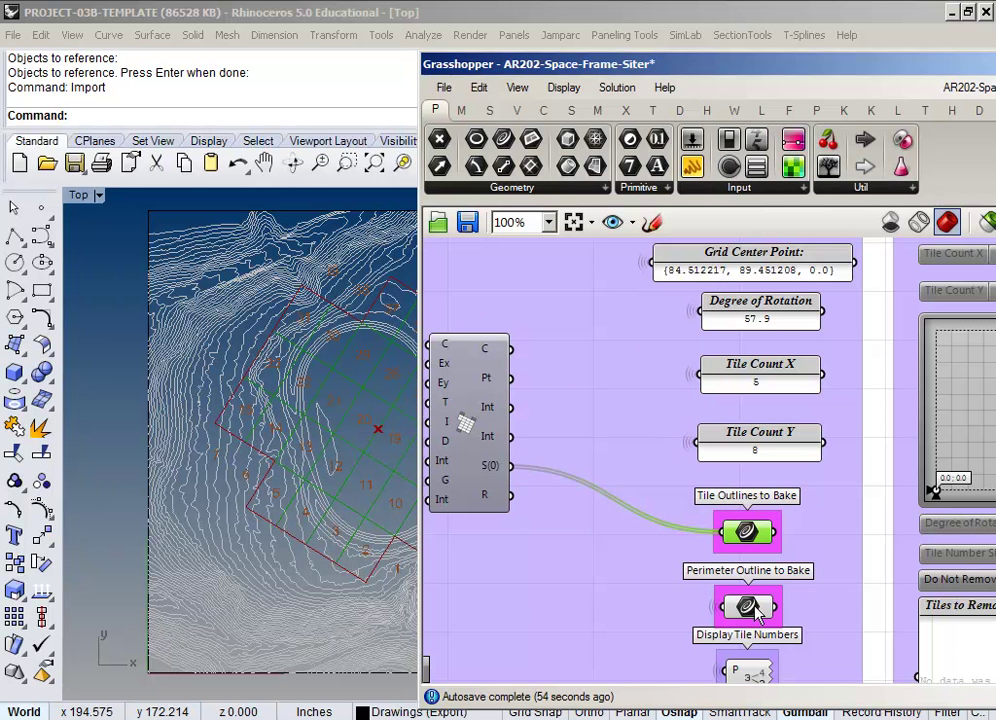
right_click(746, 535)
click(798, 328)
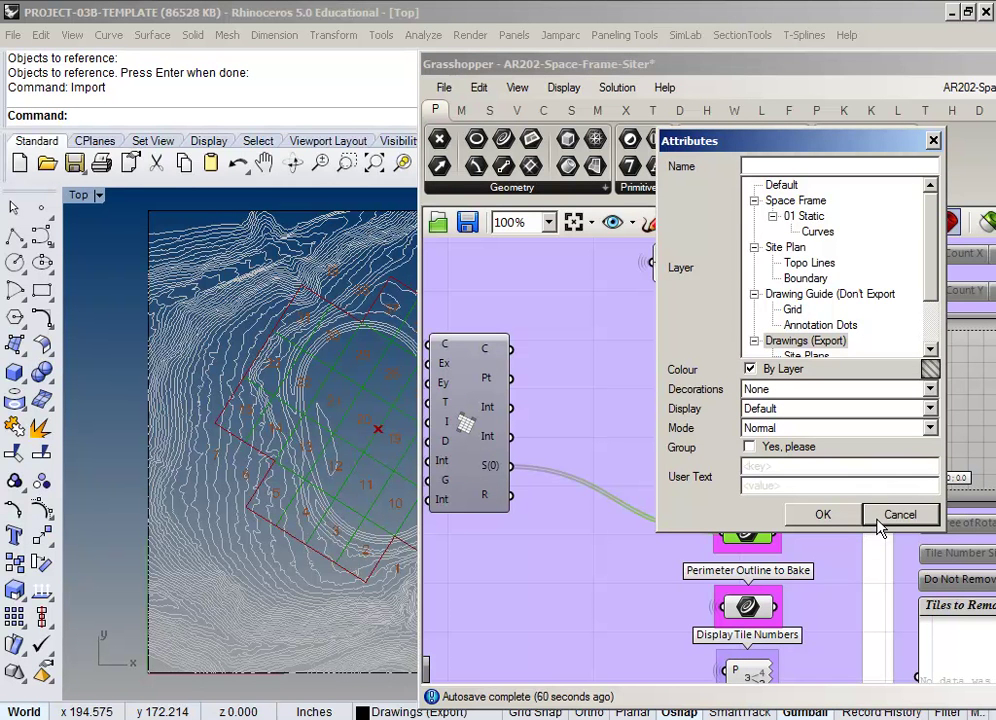
drag(934, 276, 937, 327)
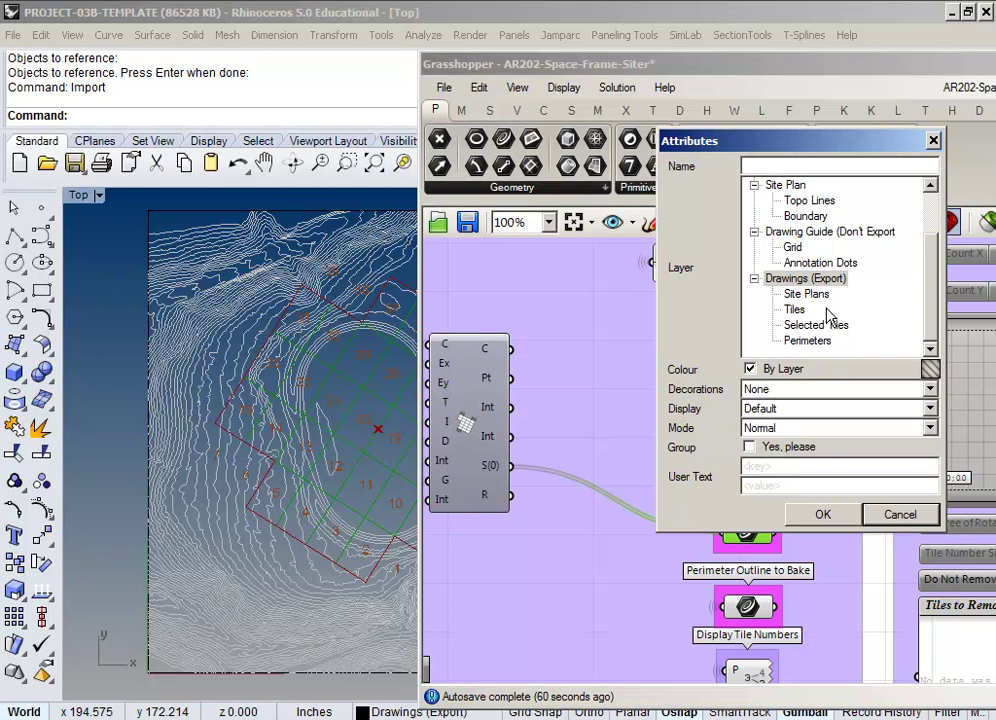
click(794, 310)
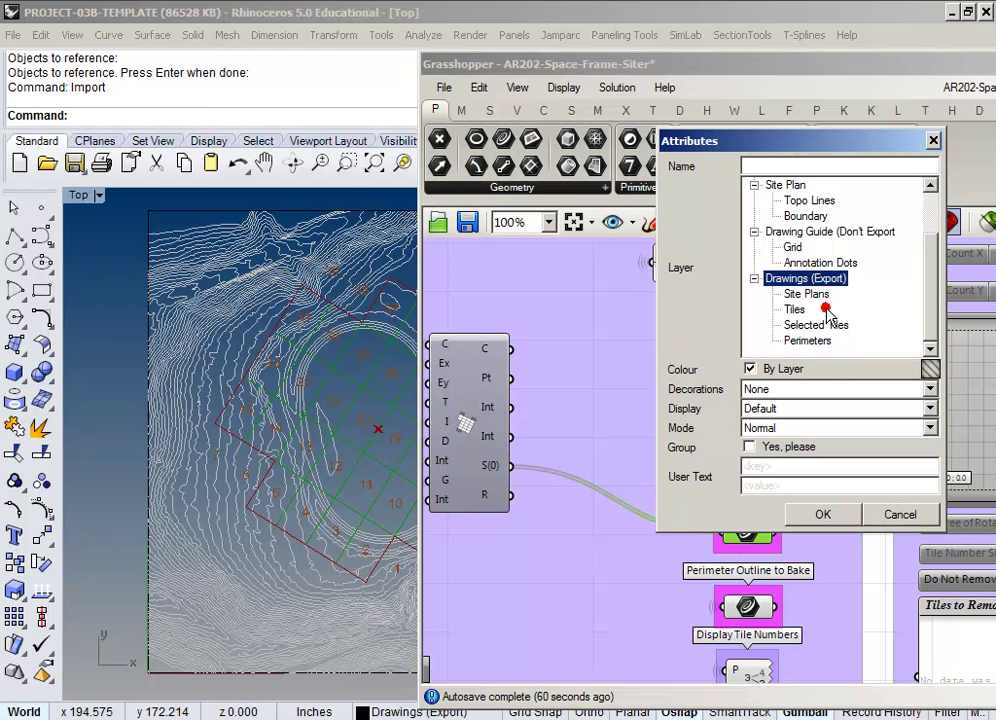
click(824, 515)
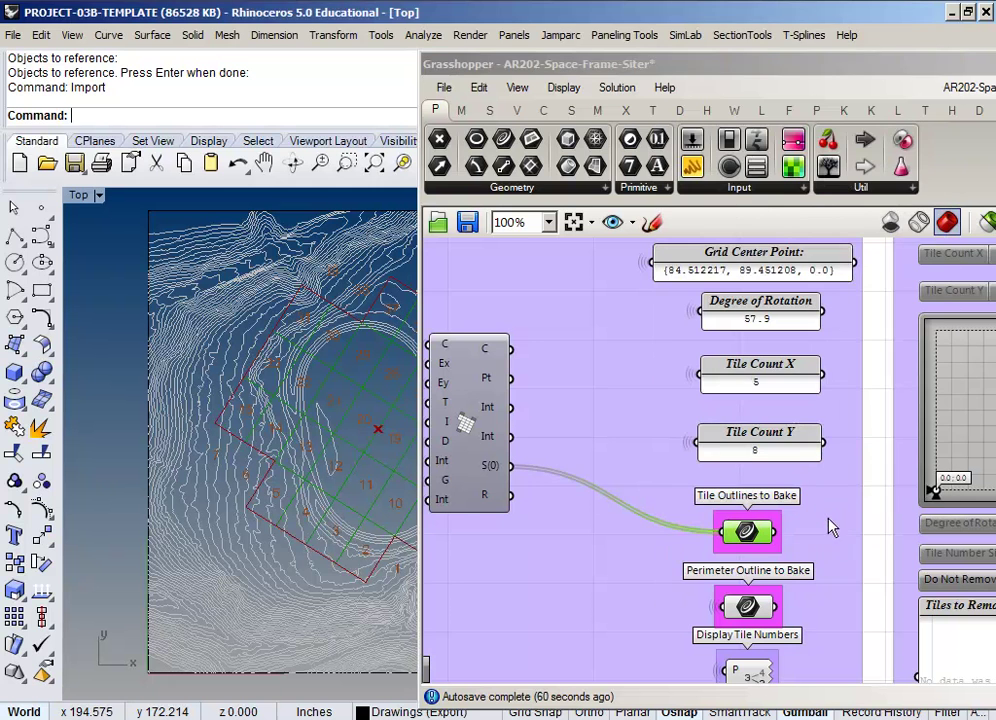
Step: Bake group 01's perimeter outline to the Perimeters layer under Drawings (Export)
click(750, 614)
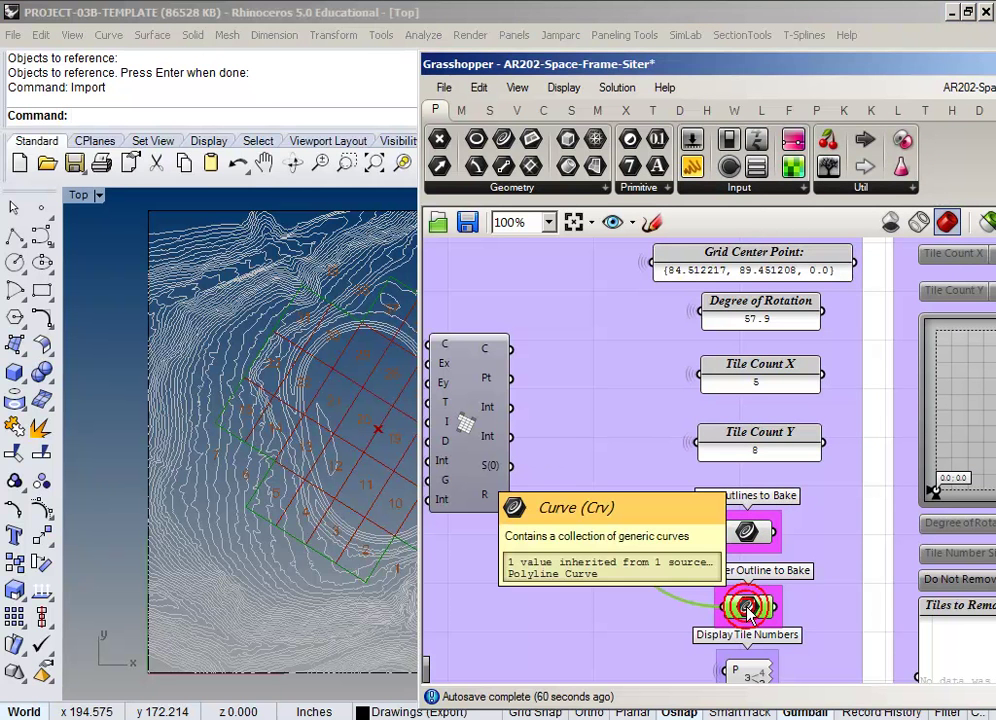
right_click(750, 612)
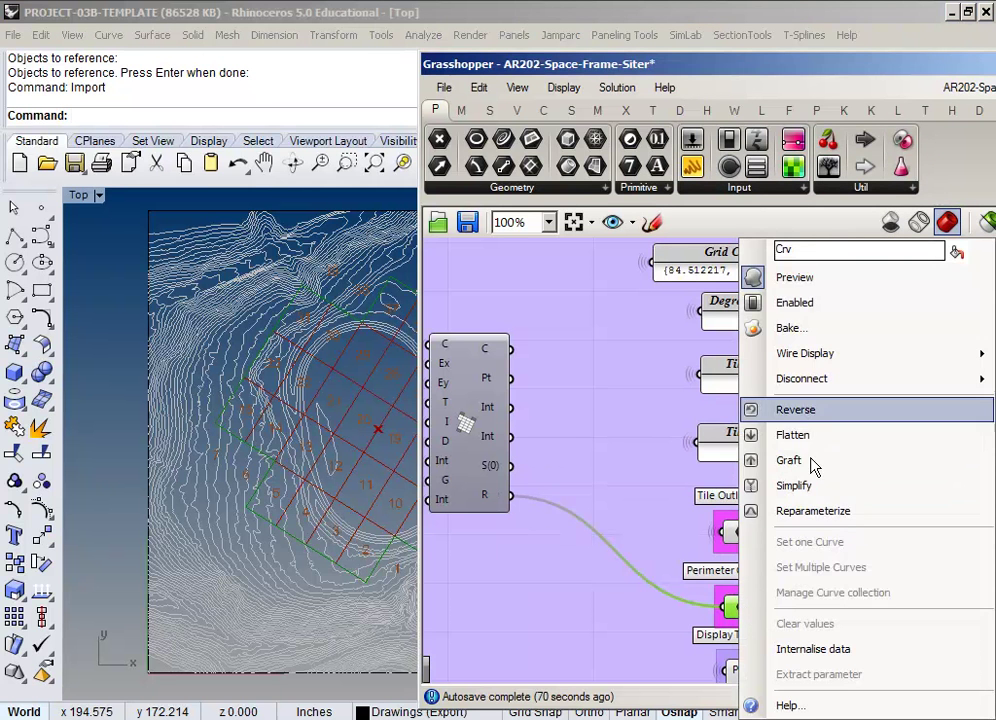
click(856, 327)
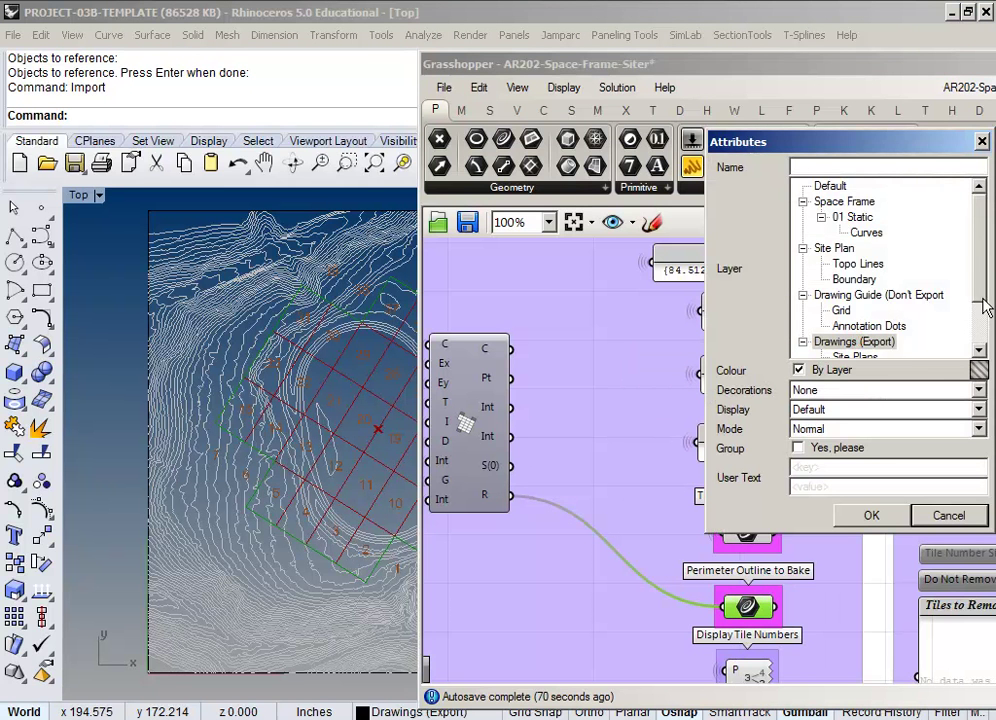
click(985, 310)
click(885, 344)
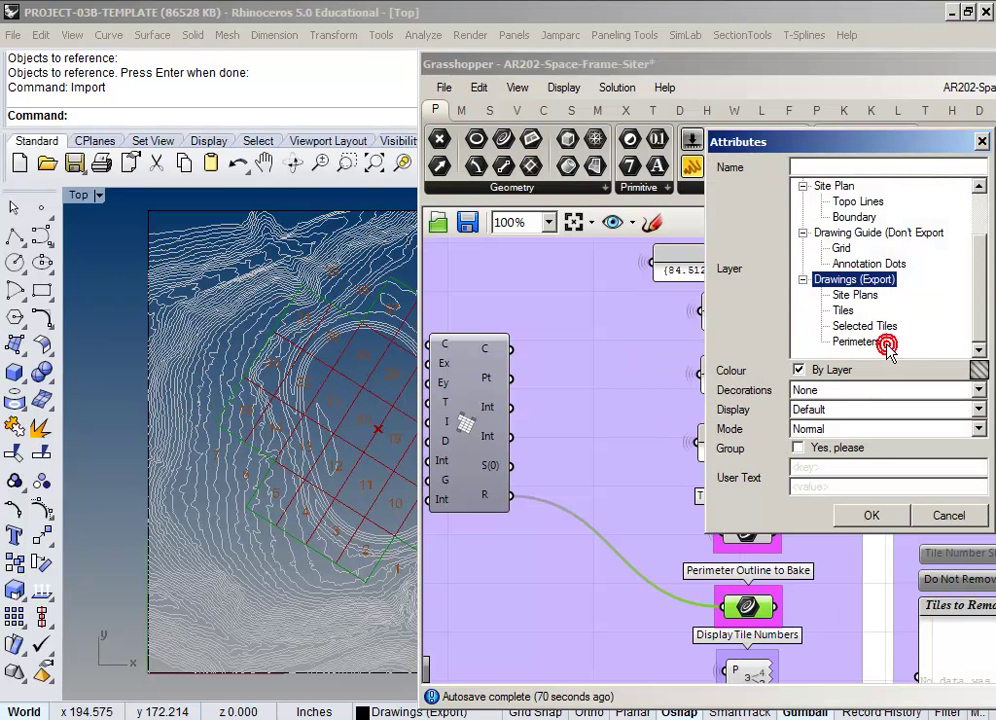
click(884, 516)
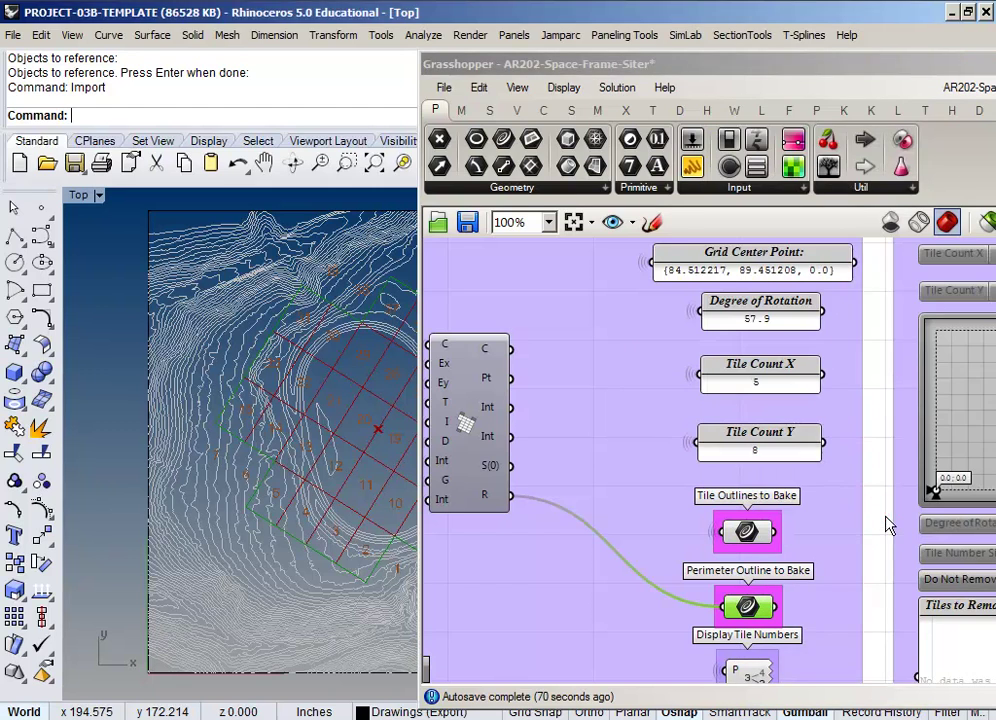
Step: Clear the Grasshopper window out of the way and check group 01's grid on the site in the Top view
double_click(905, 68)
right_drag(641, 439, 555, 406)
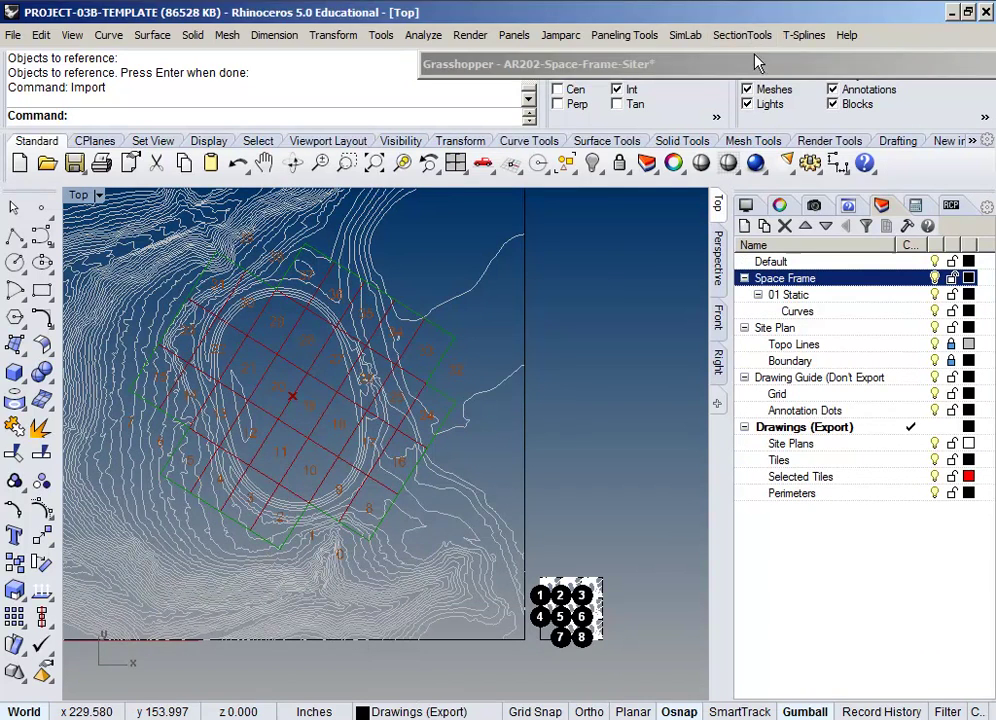
drag(754, 56, 556, 58)
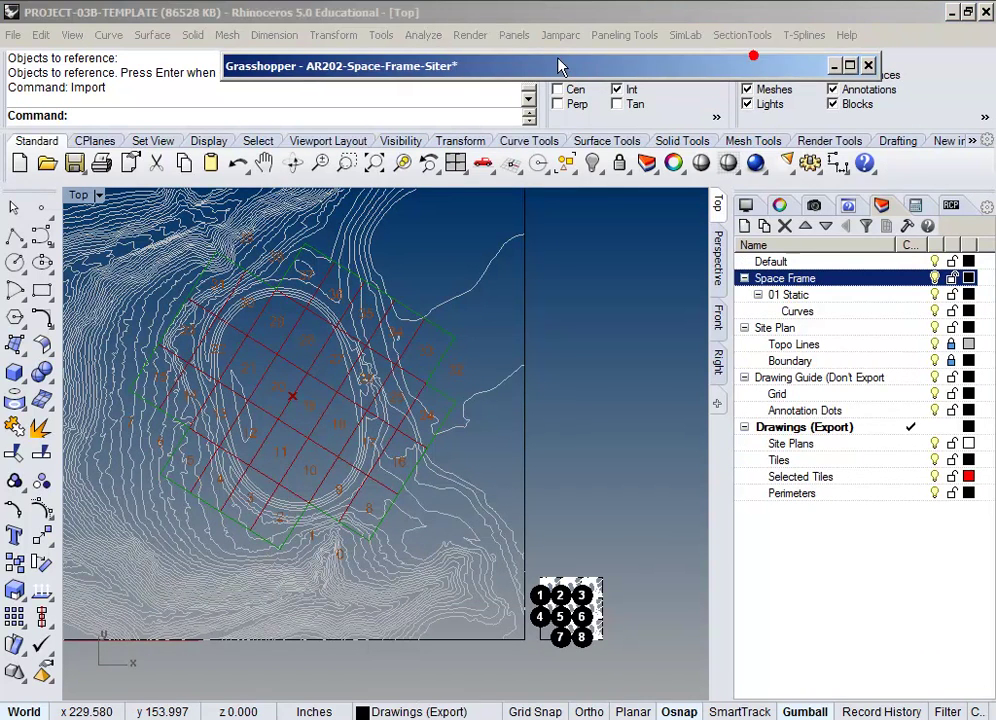
click(867, 67)
right_drag(428, 483, 586, 517)
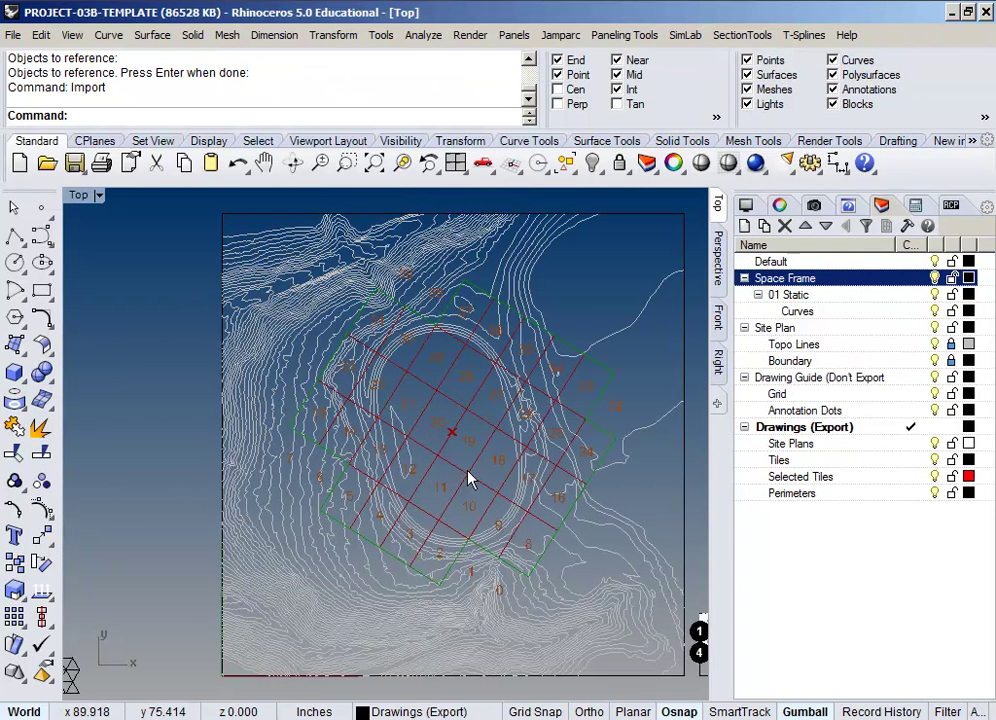
right_drag(469, 476, 371, 462)
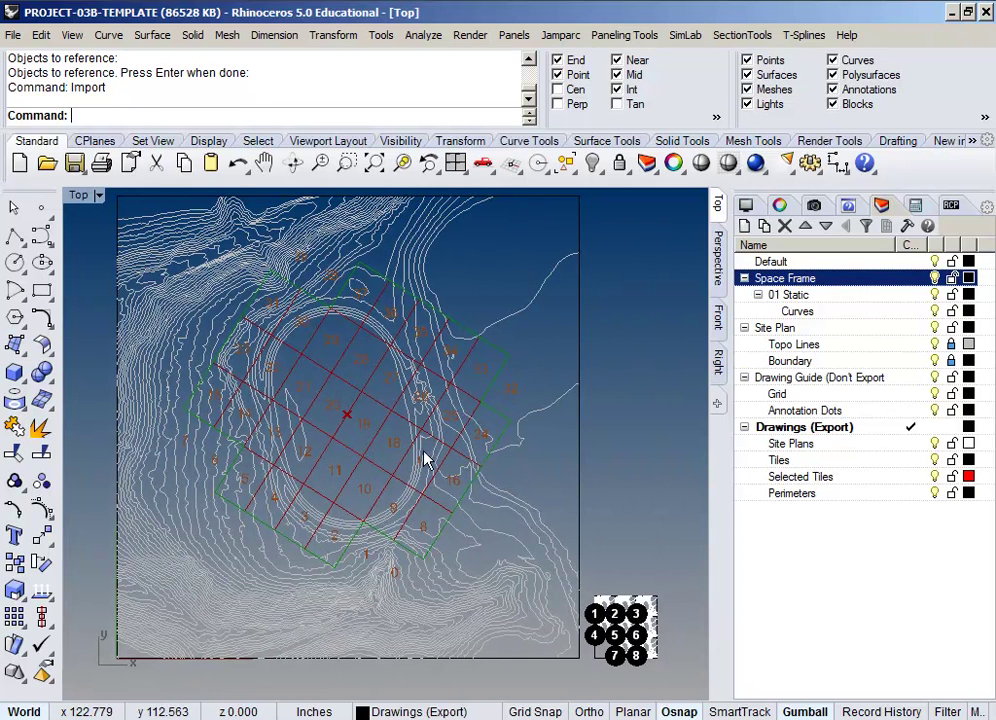
Step: Reopen Grasshopper and turn off the preview of group 01's components
text(Grasshopper)
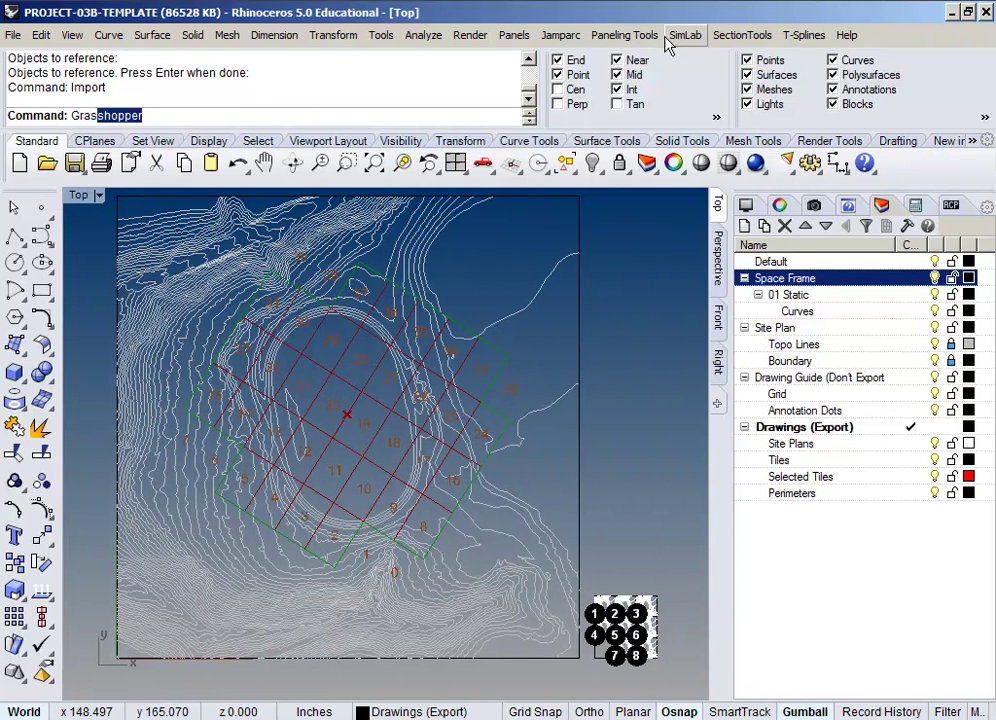
key(Return)
click(633, 63)
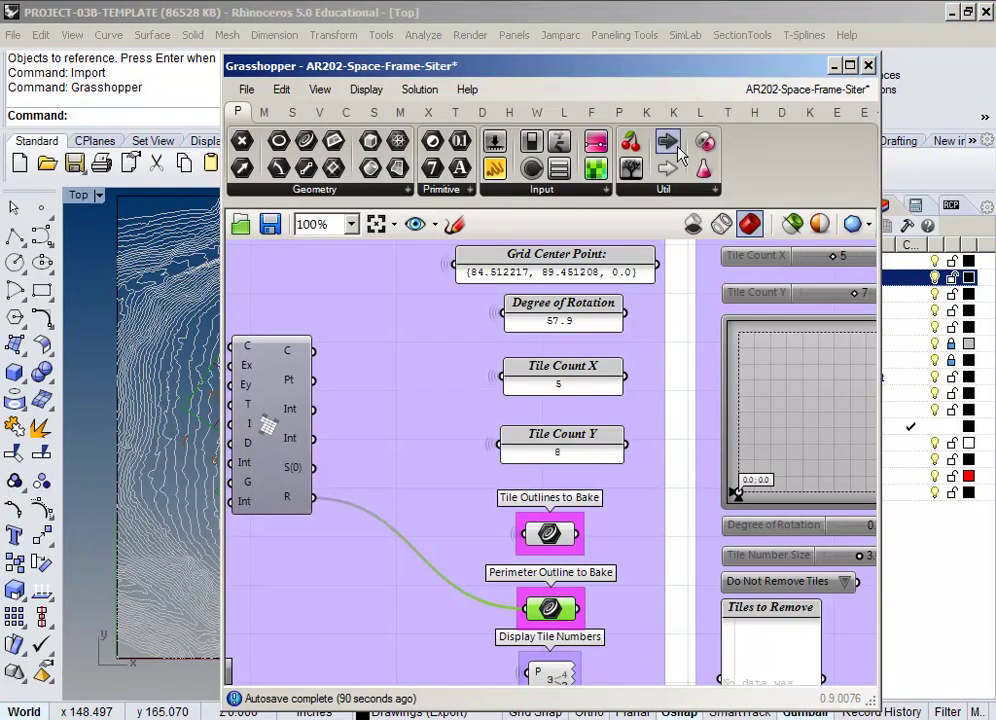
scroll(569, 382, down, 5)
drag(612, 272, 369, 491)
middle_click(628, 445)
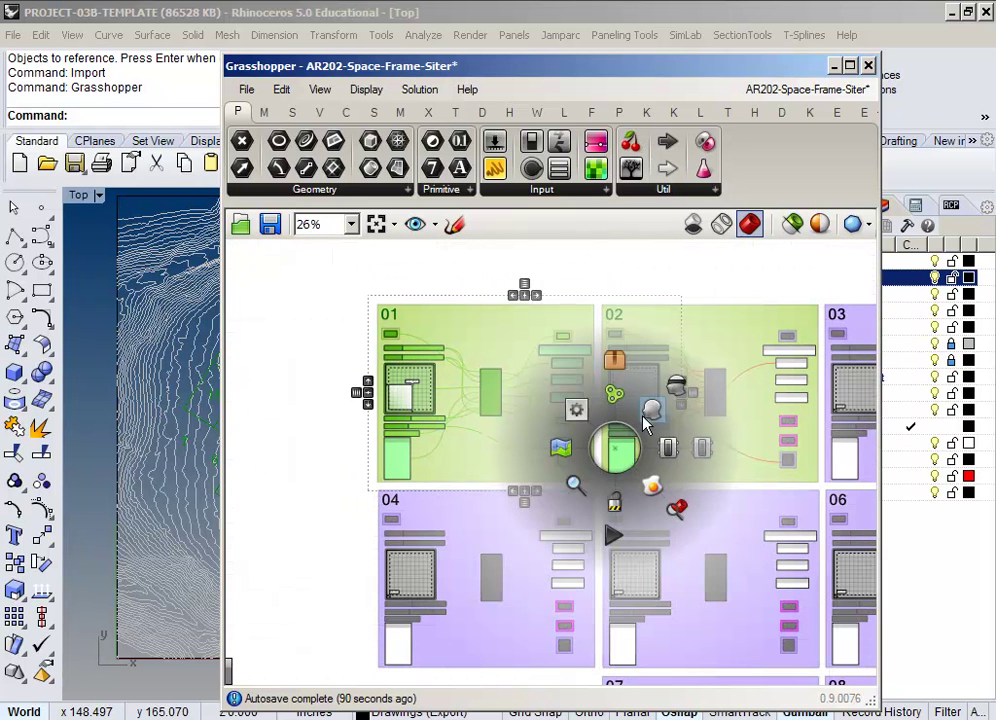
Step: Collapse the Grasshopper window and examine the baked tile outlines against the site contours in the Top view
double_click(703, 66)
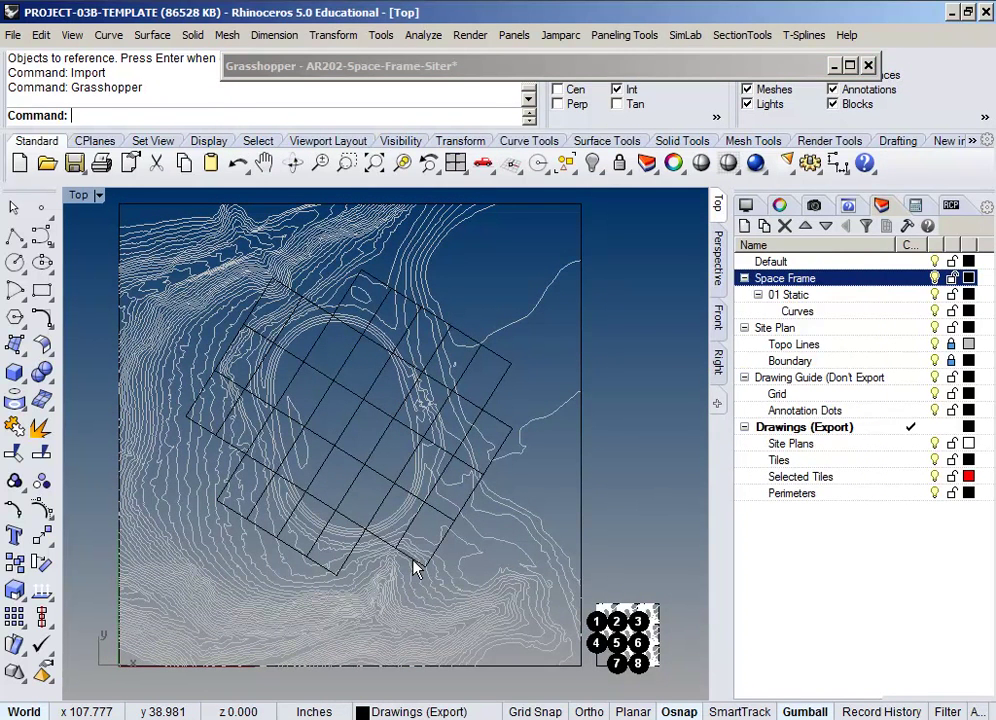
right_drag(377, 536, 393, 542)
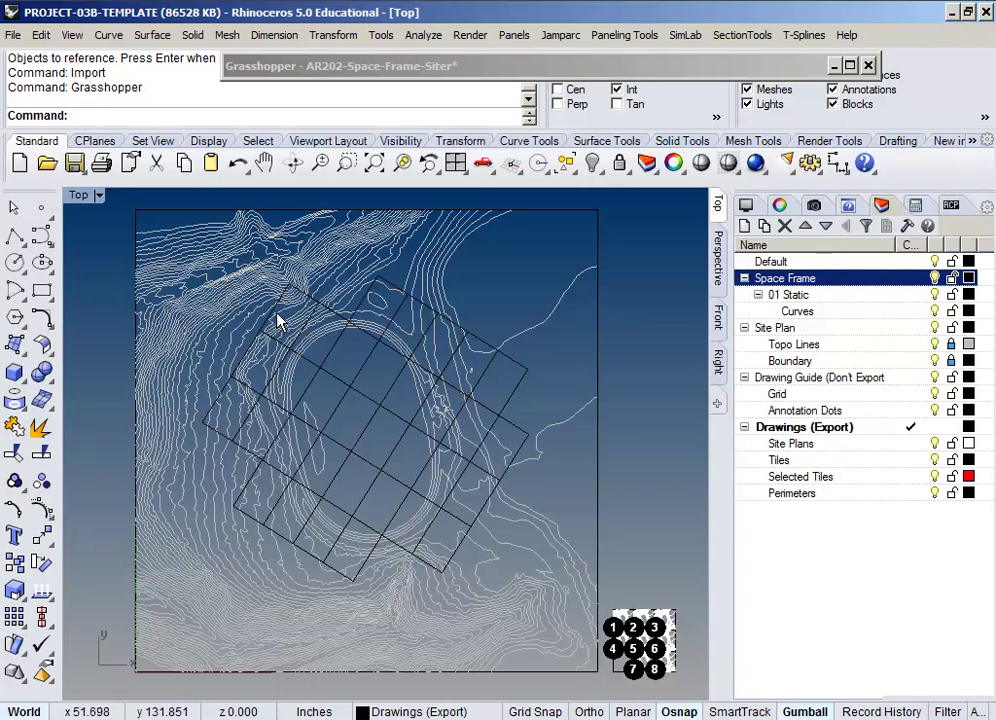
scroll(278, 322, up, 2)
right_drag(280, 318, 329, 266)
right_drag(597, 560, 440, 516)
right_drag(245, 420, 280, 464)
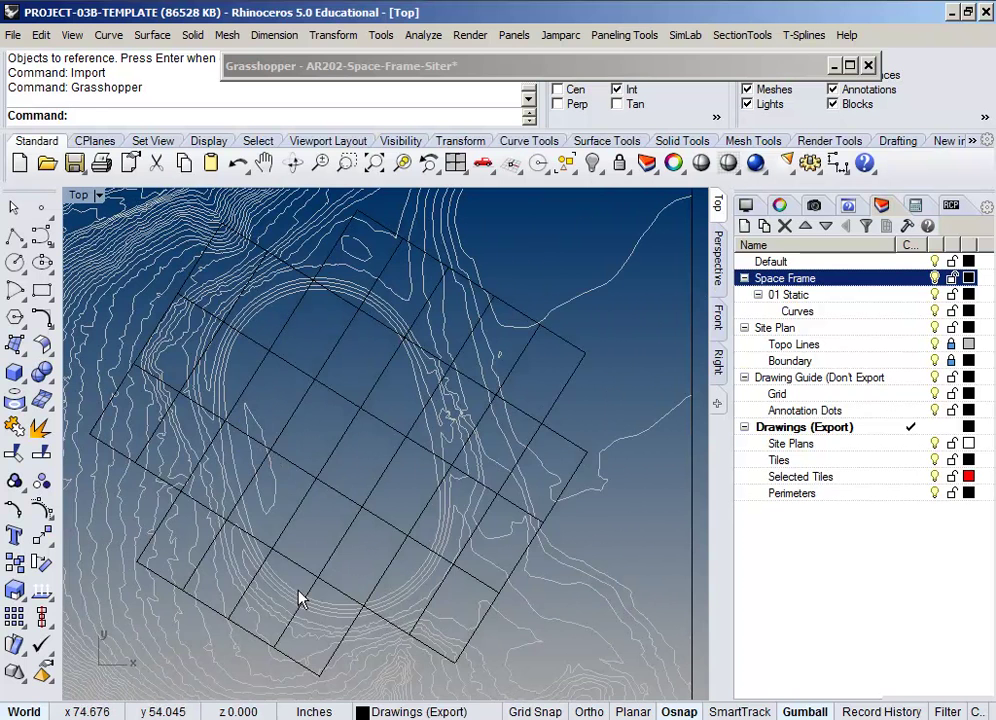
right_drag(300, 545, 340, 532)
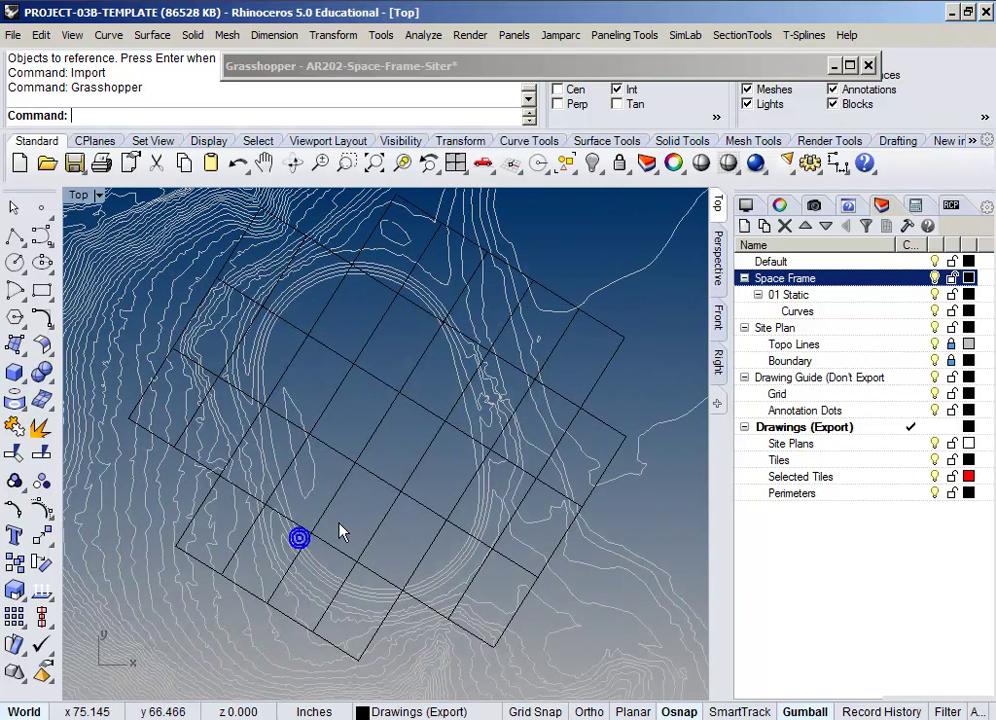
Step: Move five baked tiles, two on the southwest edge, two on the northeast edge and one in the west, to the Selected Tiles layer
click(370, 638)
key(Return)
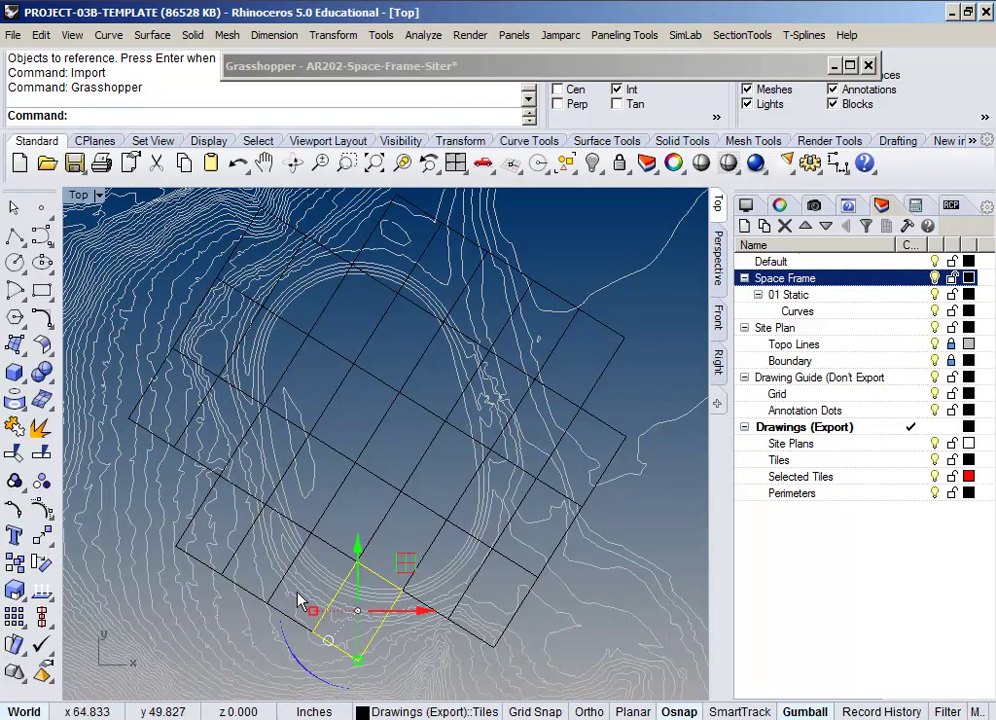
shift+click(243, 555)
key(Return)
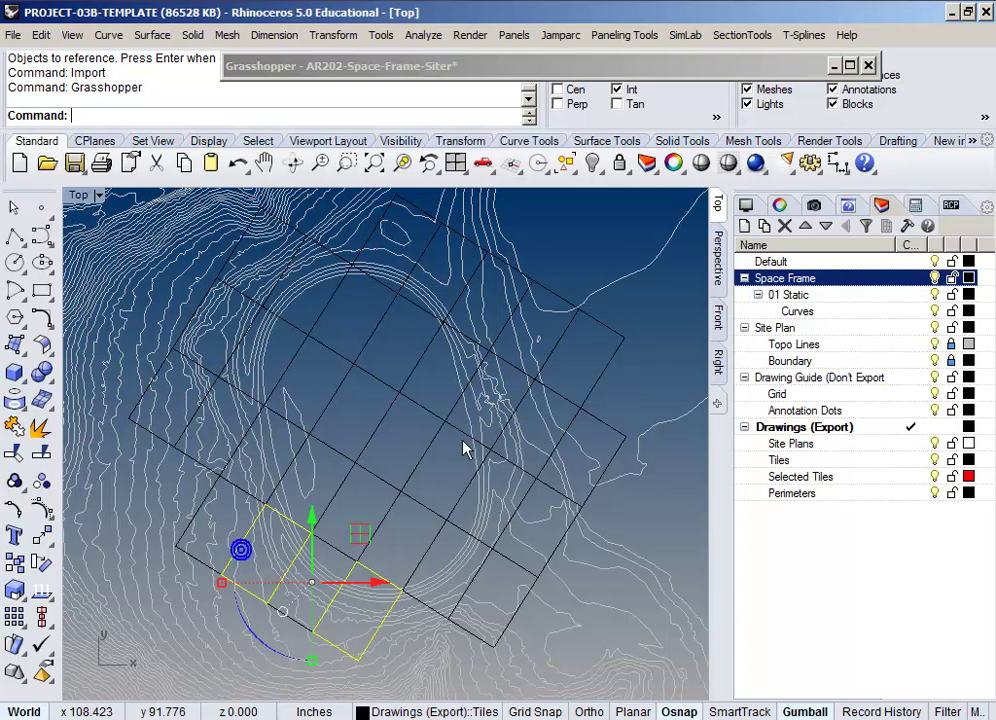
shift+click(606, 379)
key(Return)
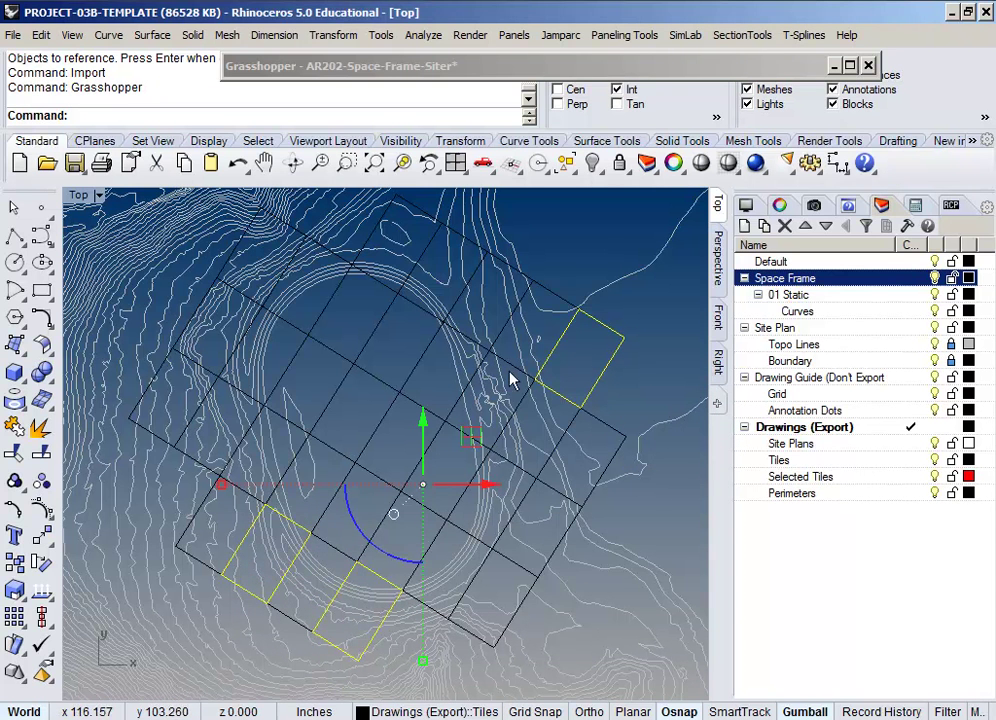
shift+click(462, 291)
key(Return)
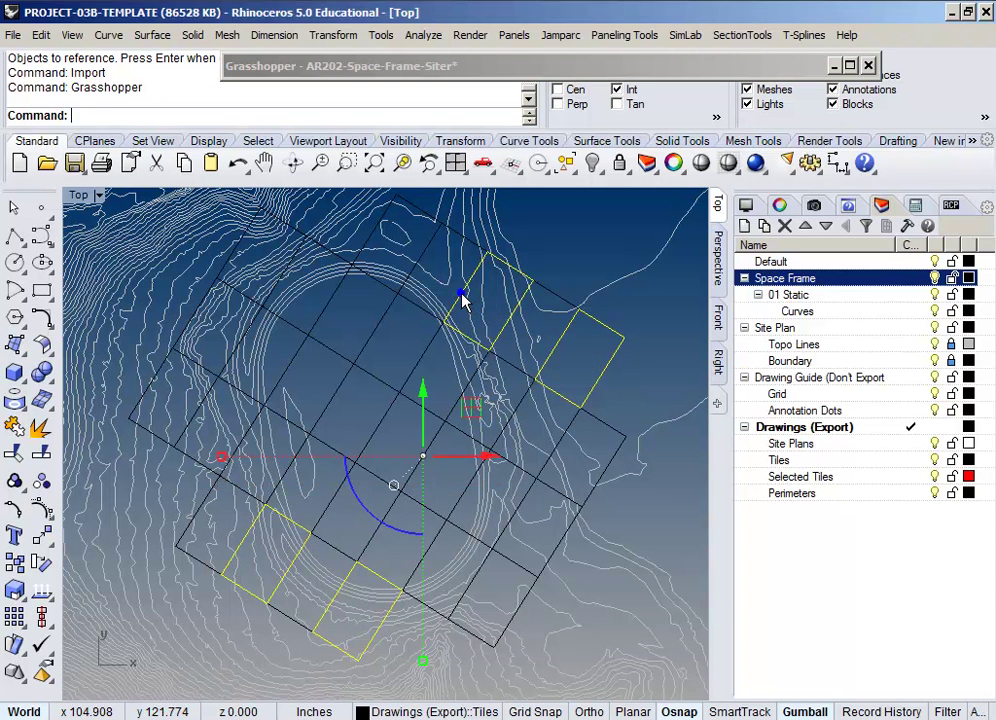
shift+click(250, 337)
key(Return)
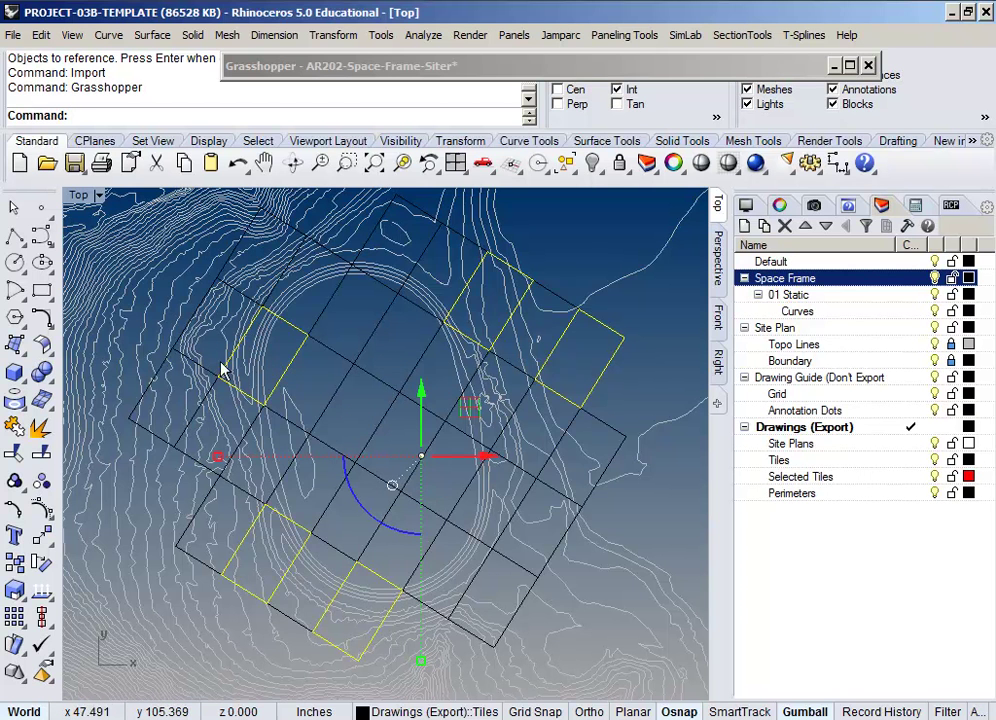
scroll(260, 368, up, 5)
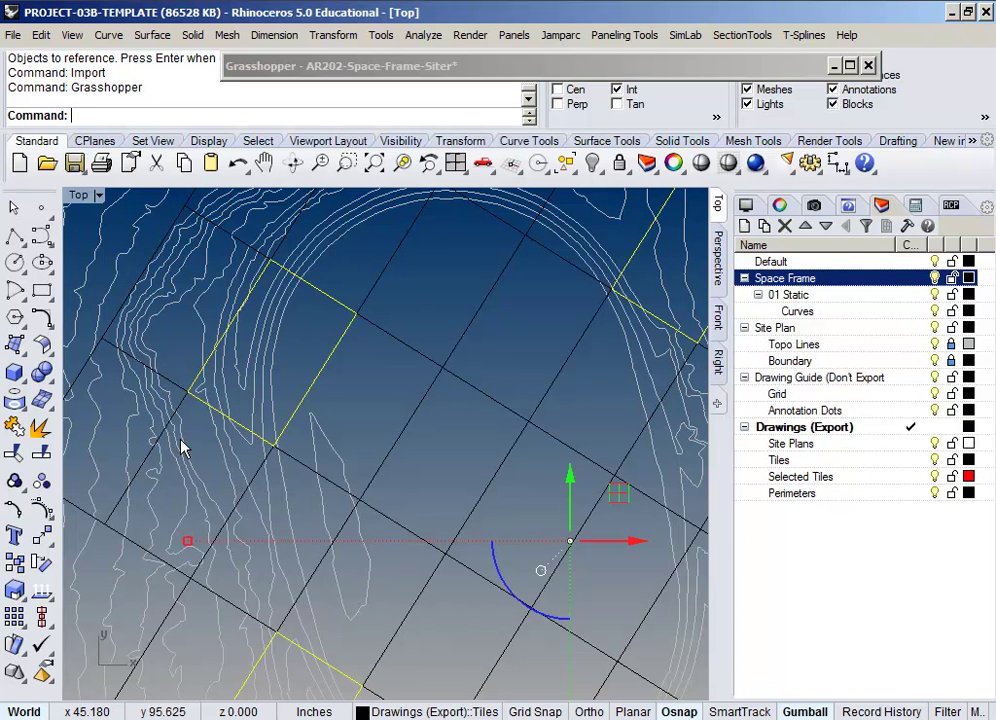
scroll(183, 448, down, 5)
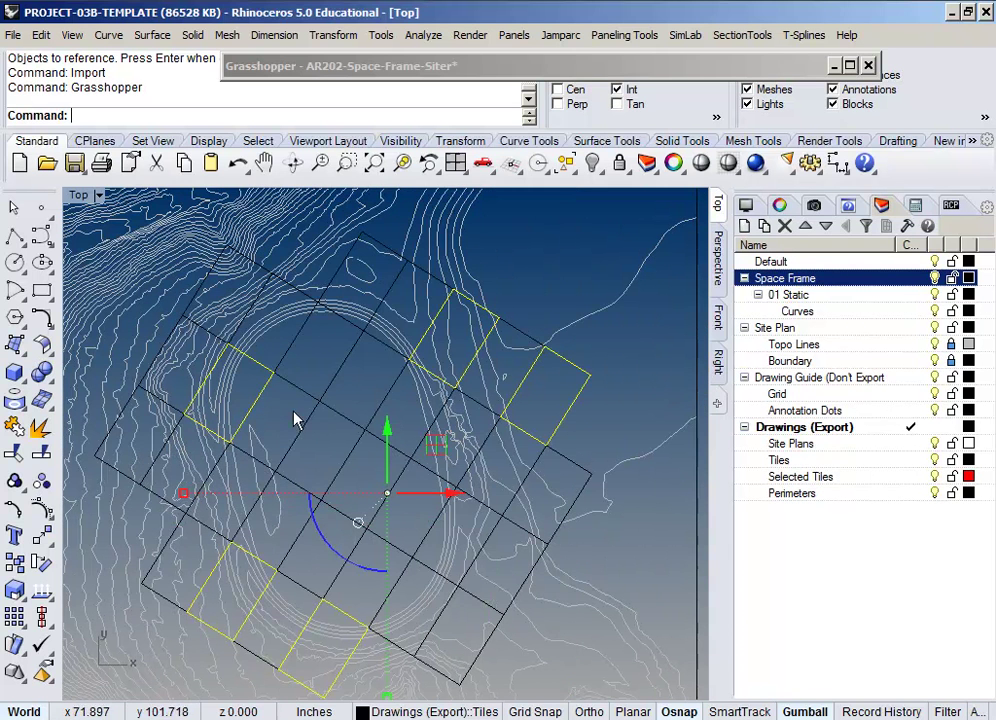
right_drag(320, 435, 348, 377)
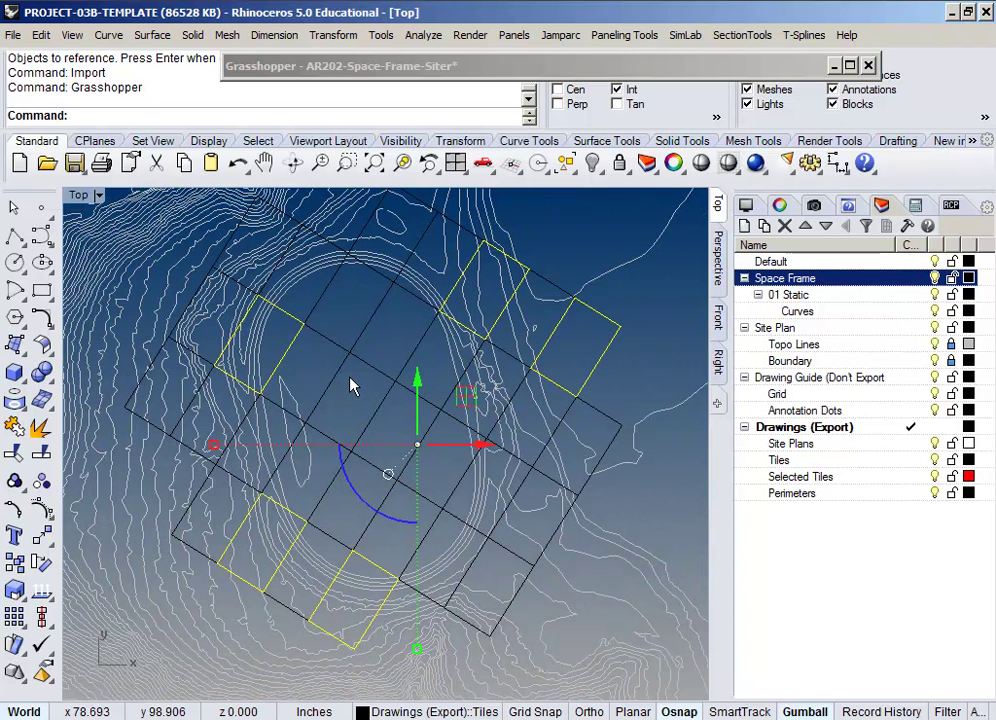
click(834, 479)
right_click(834, 479)
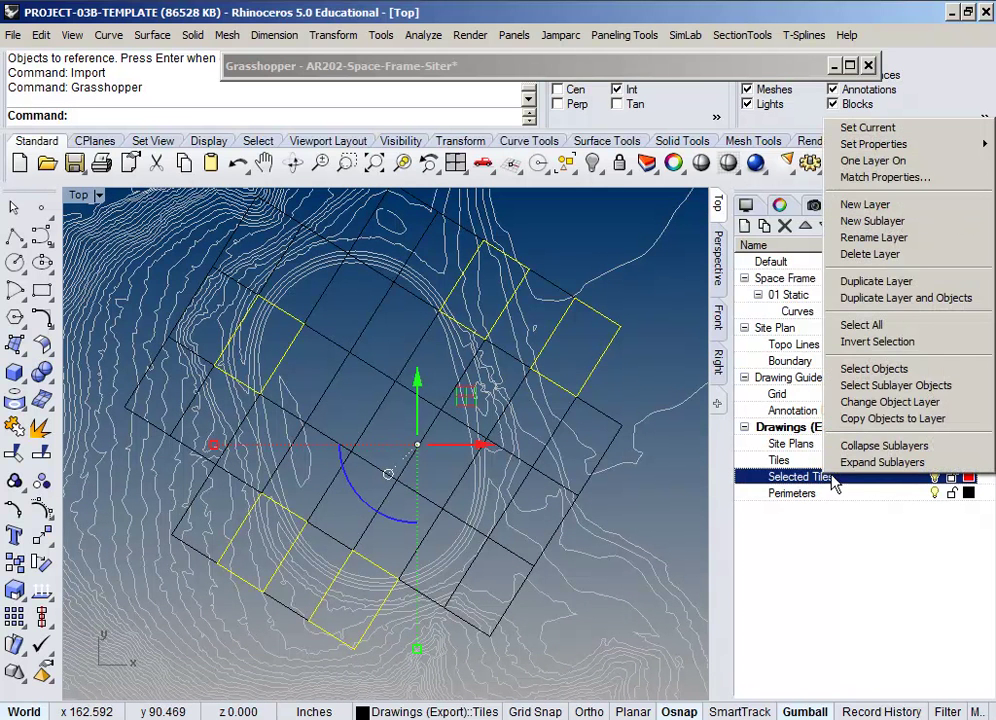
click(905, 401)
click(650, 486)
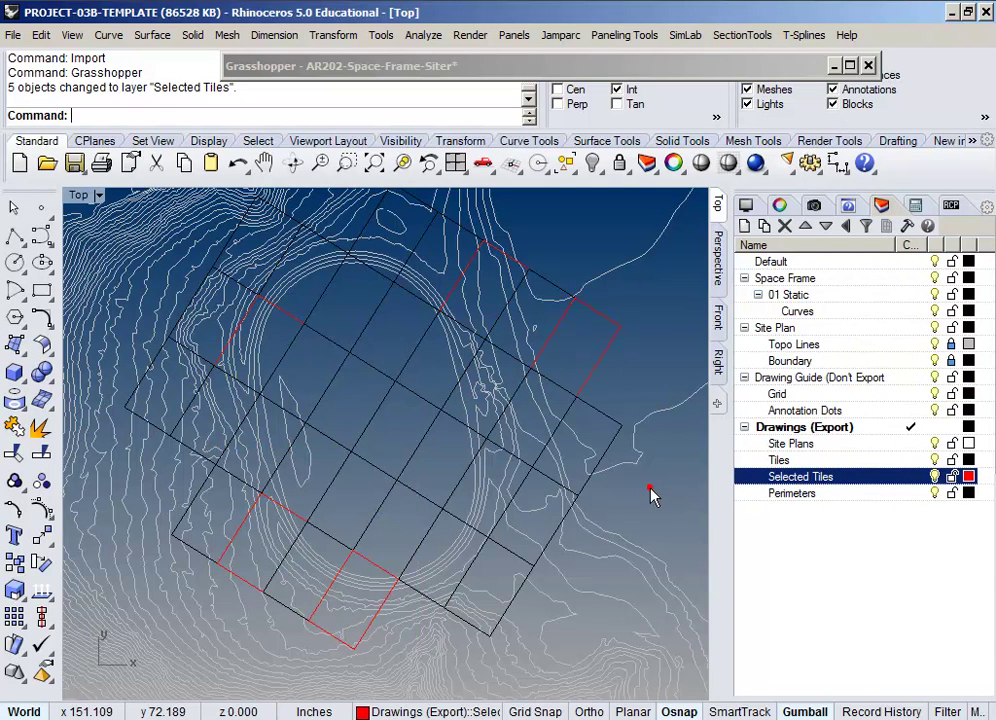
Step: Try to move all baked tile and perimeter outlines from the site boundary's southwest corner to the southwest corner of the numbered drawing guide
scroll(650, 486, down, 8)
right_drag(650, 486, 525, 434)
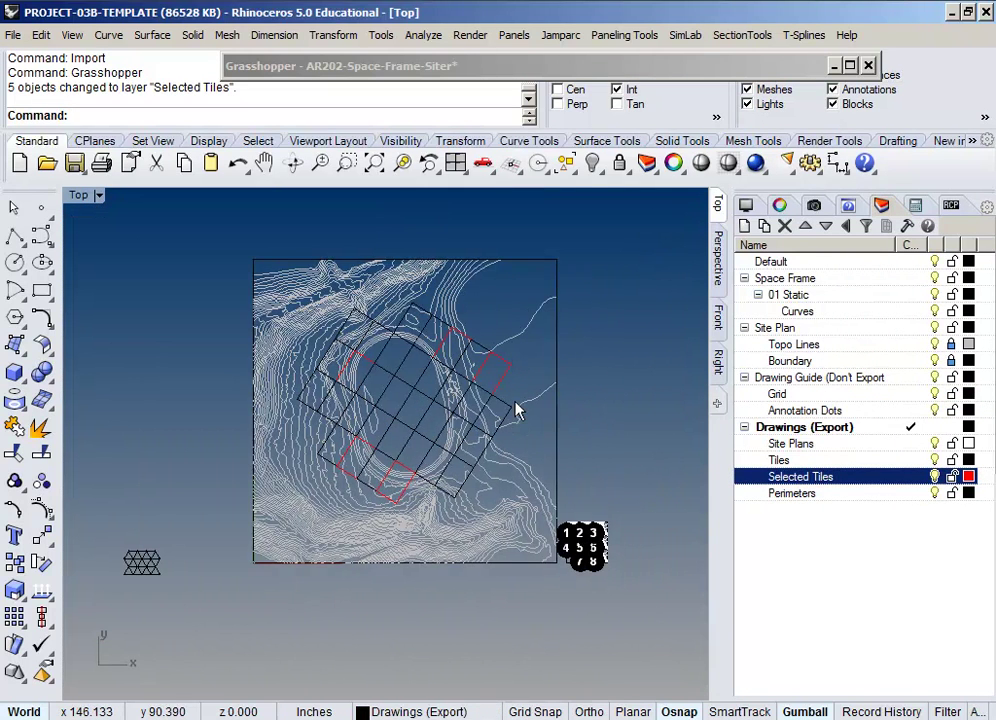
scroll(441, 352, up, 2)
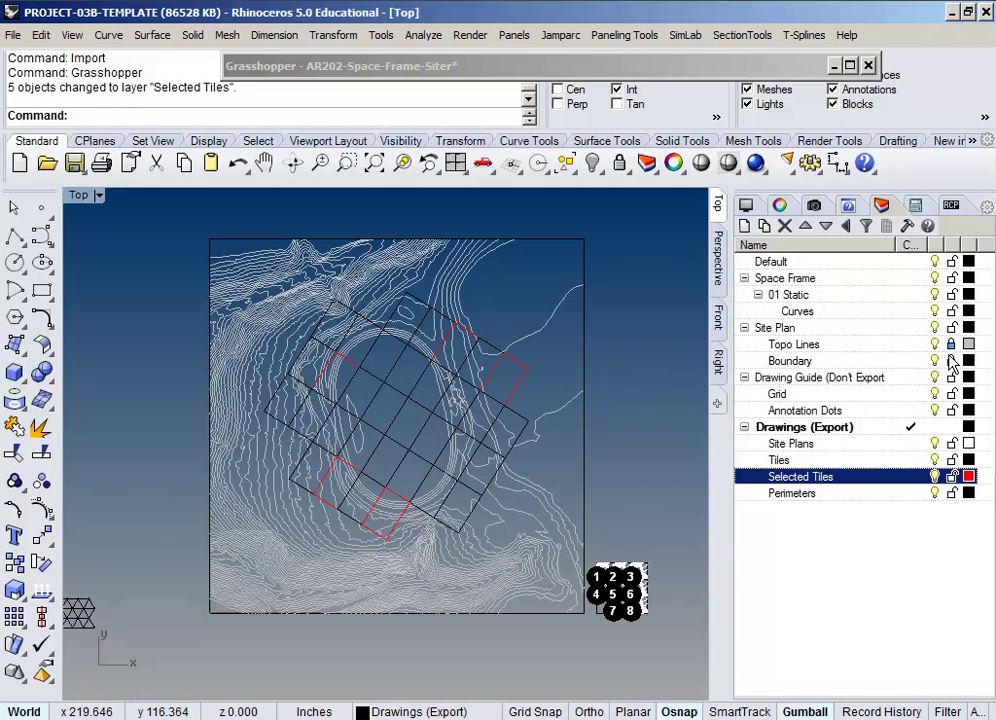
drag(158, 212, 589, 629)
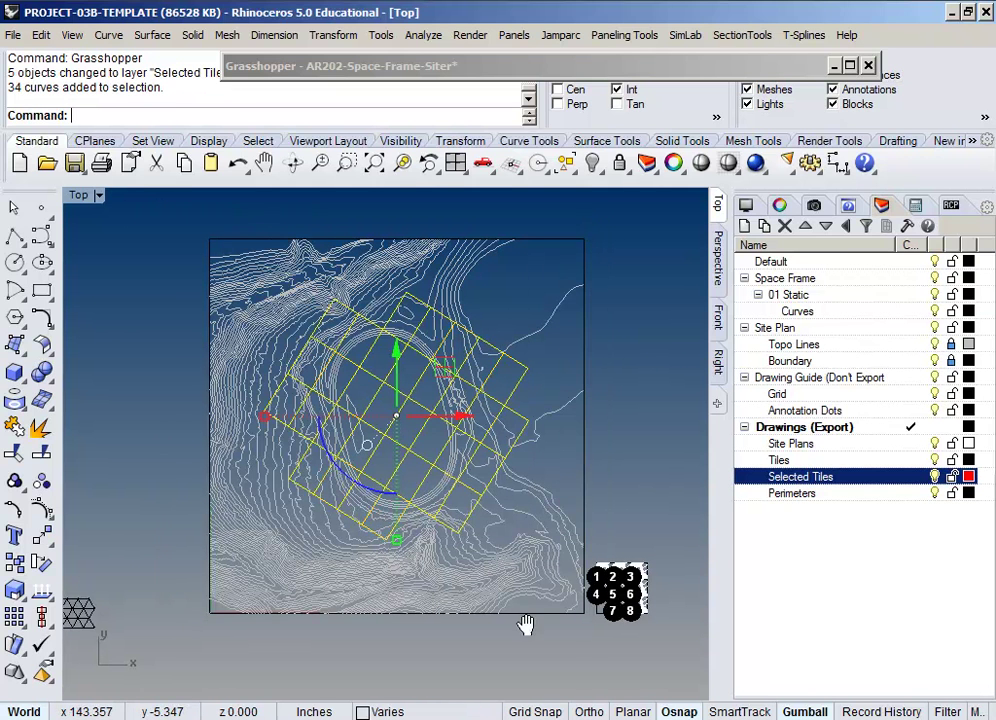
right_drag(526, 626, 470, 625)
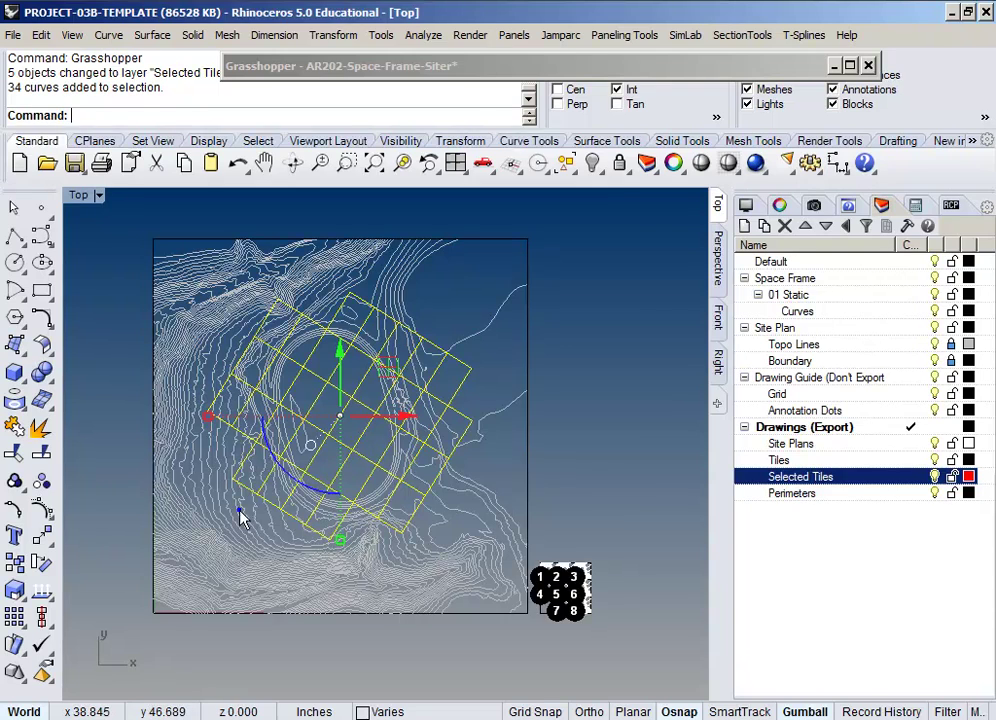
right_drag(240, 512, 272, 470)
scroll(590, 575, up, 3)
scroll(592, 577, down, 4)
text(M)
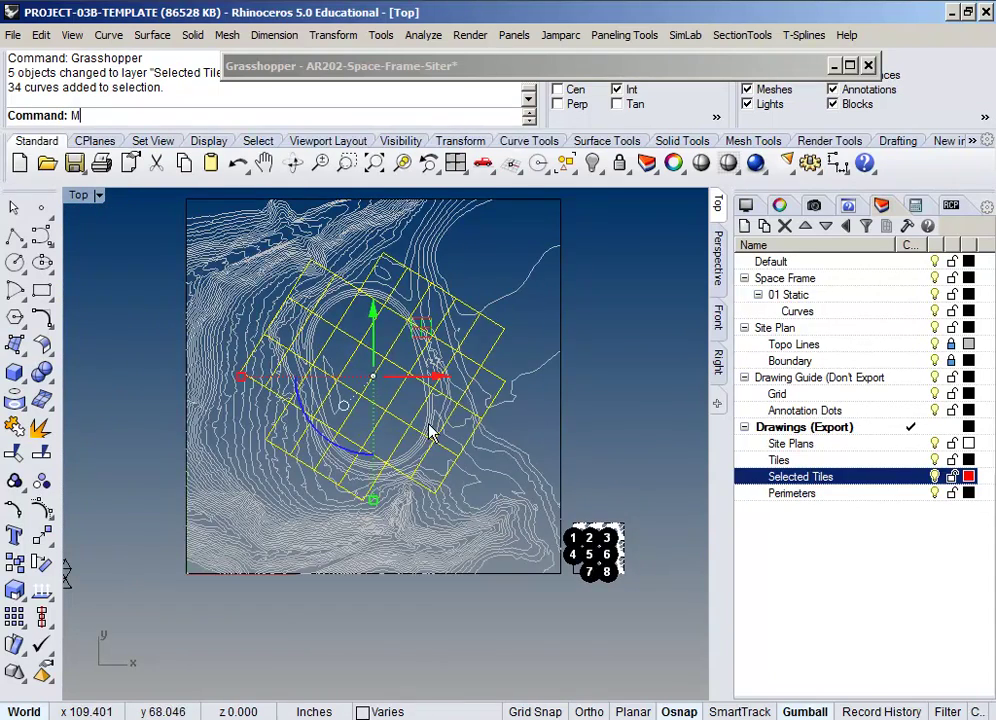
key(Return)
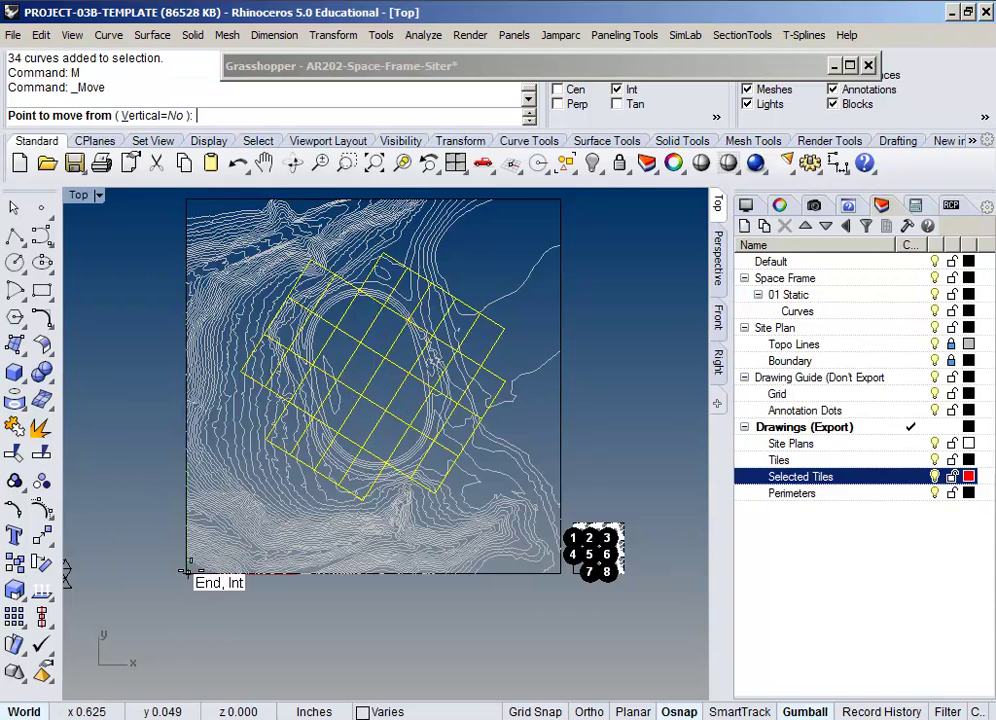
scroll(186, 573, up, 4)
click(146, 580)
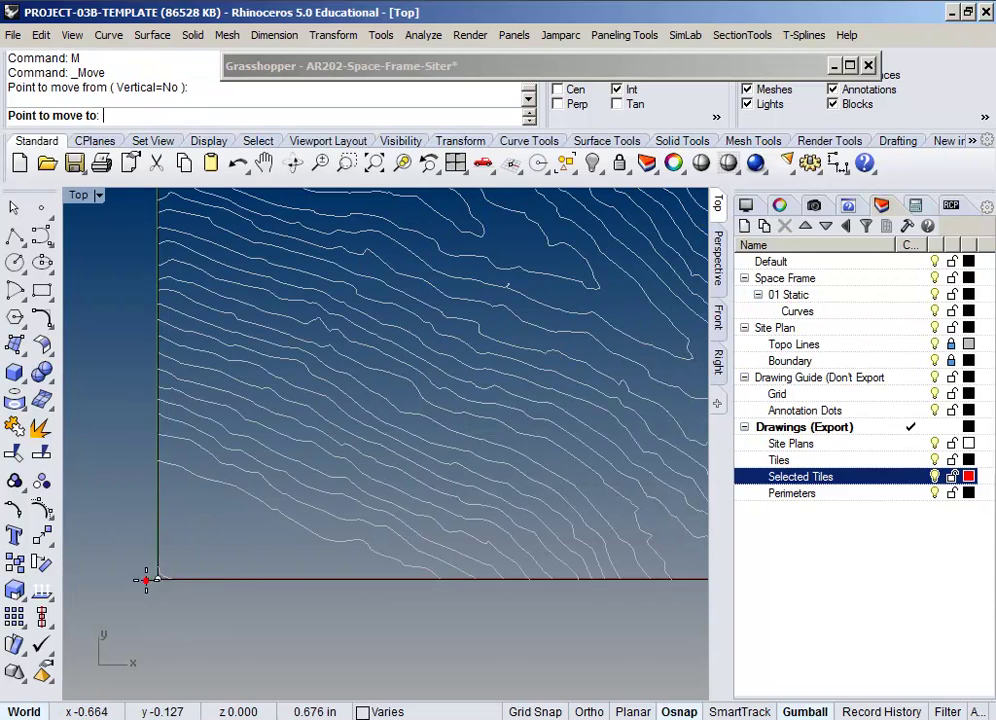
scroll(146, 580, down, 5)
scroll(478, 567, up, 4)
scroll(338, 528, up, 5)
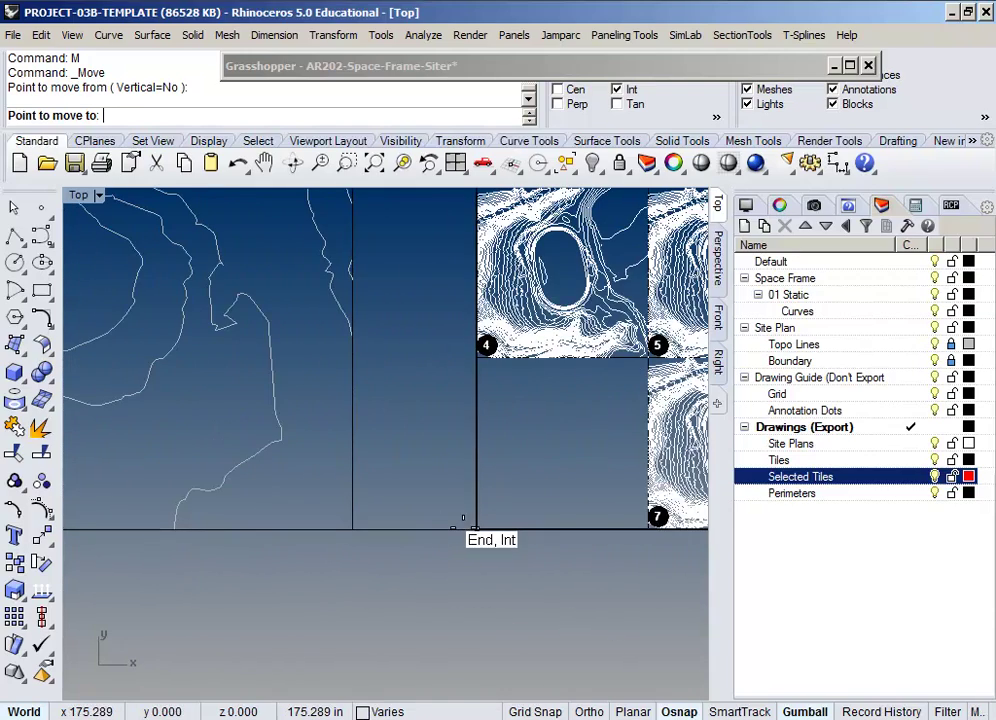
click(467, 529)
scroll(467, 530, down, 5)
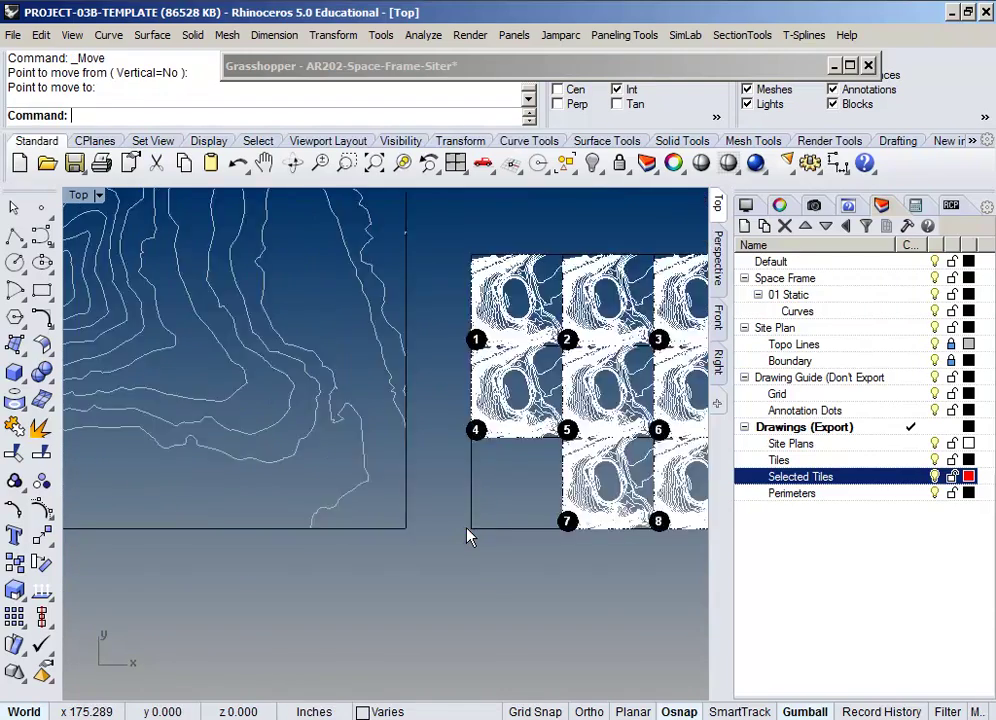
scroll(467, 535, down, 3)
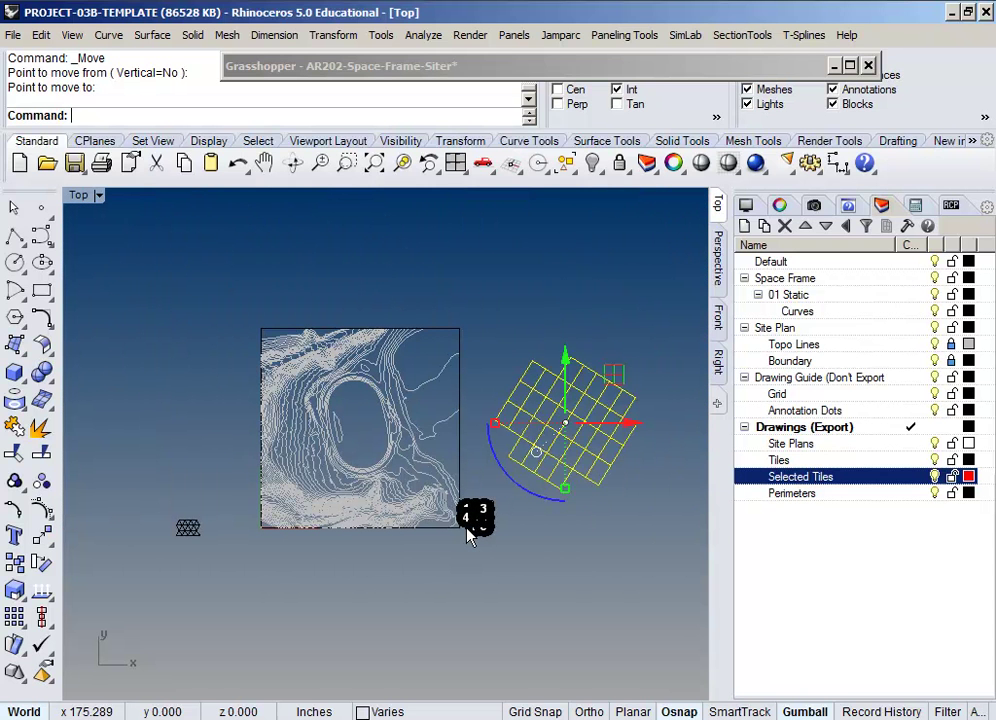
right_drag(400, 542, 278, 558)
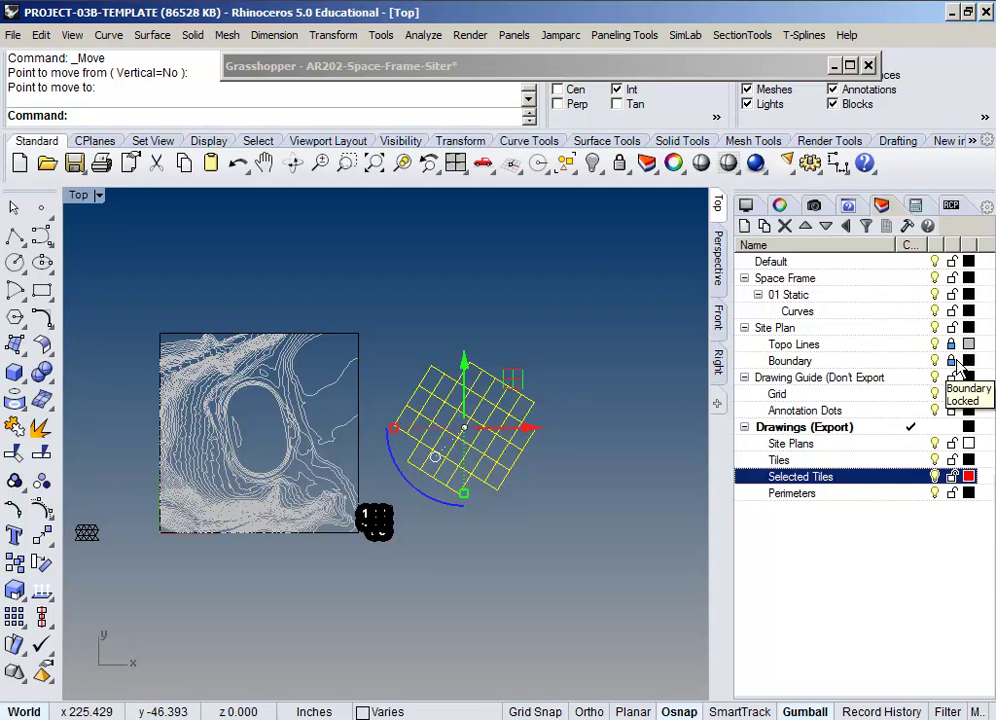
Step: Try to scale the moved outlines by reference from the site boundary's southwest and northeast corners, and undo both the scale and the move
right_drag(251, 578, 338, 578)
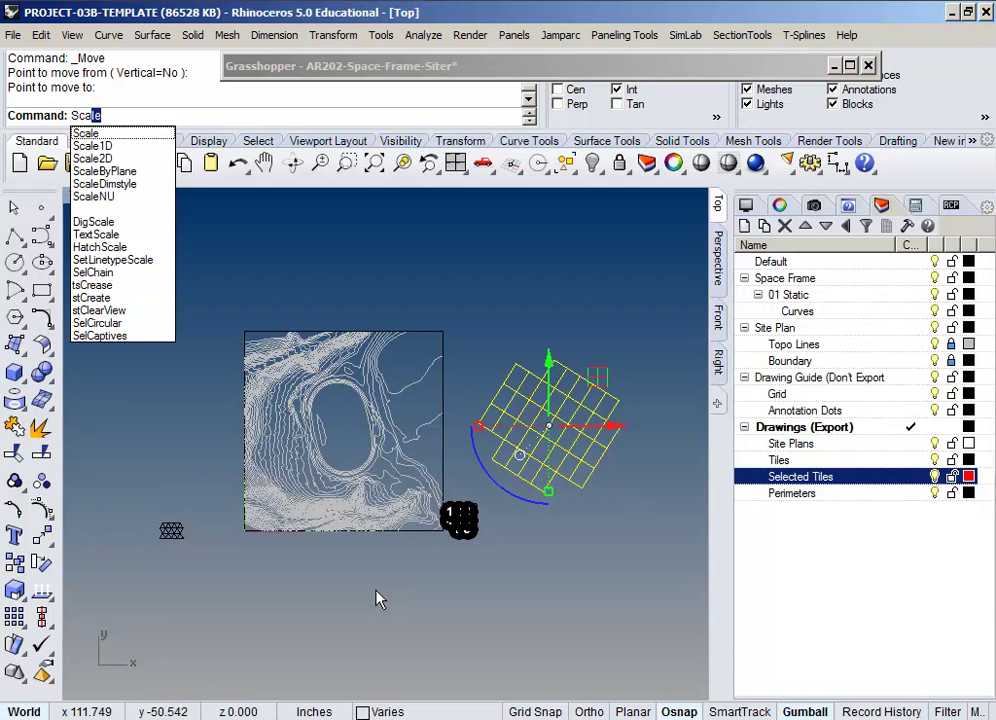
key(Return)
scroll(196, 576, up, 2)
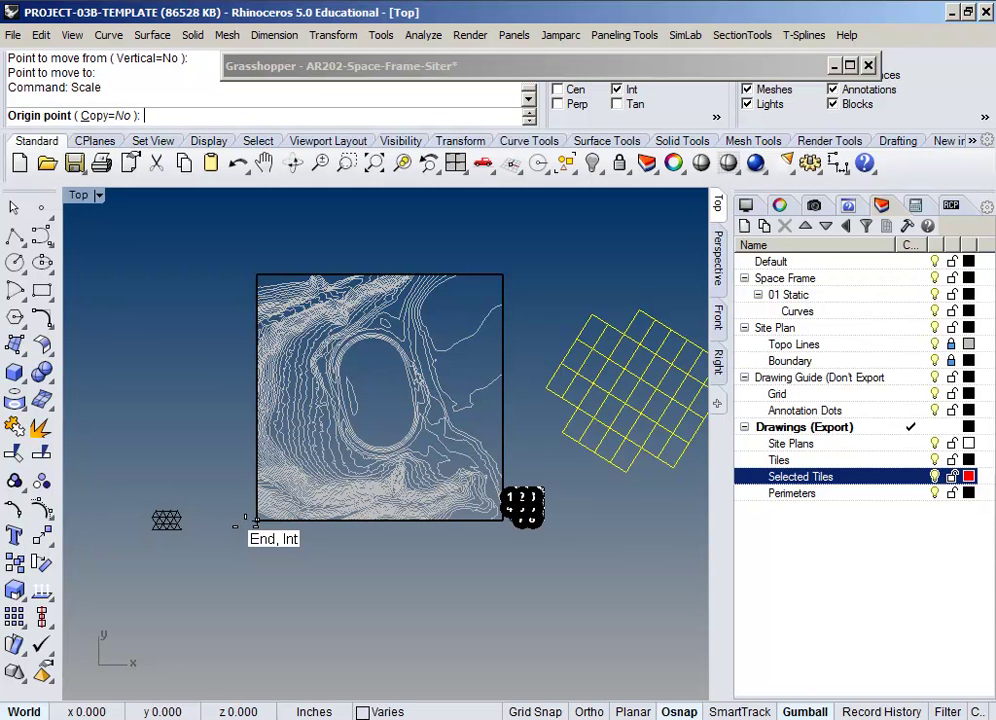
click(256, 519)
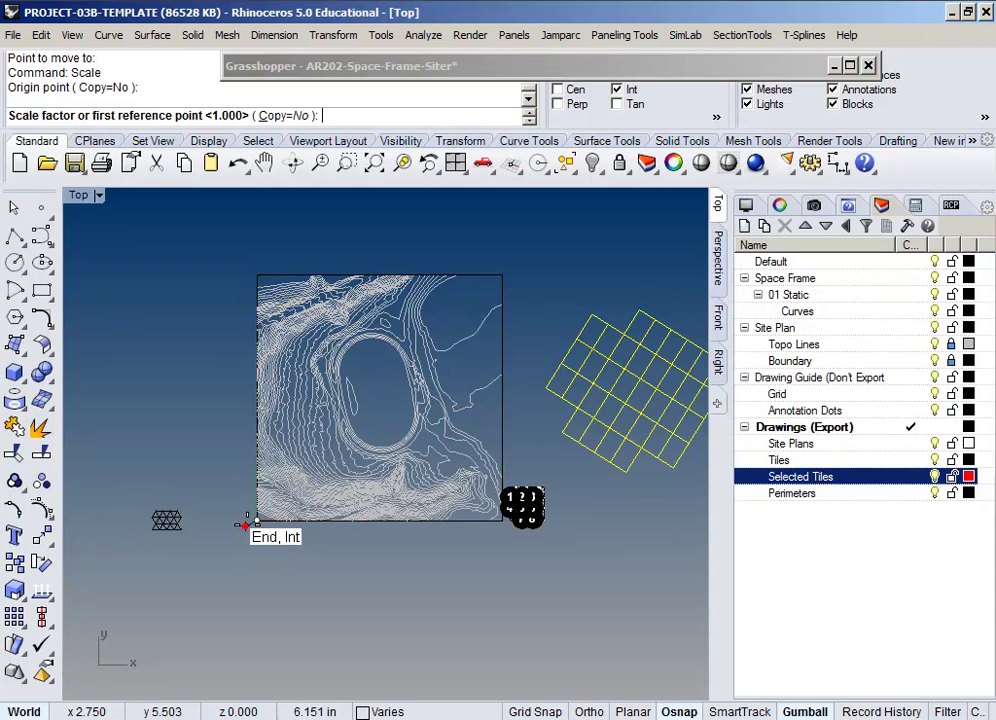
click(502, 274)
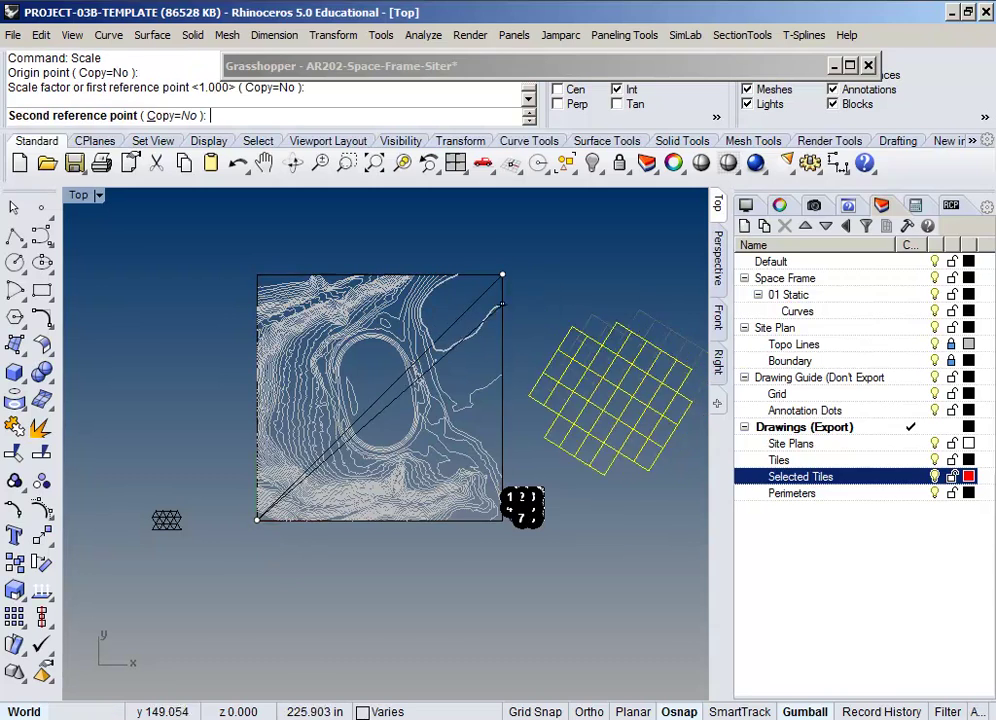
scroll(600, 550, up, 4)
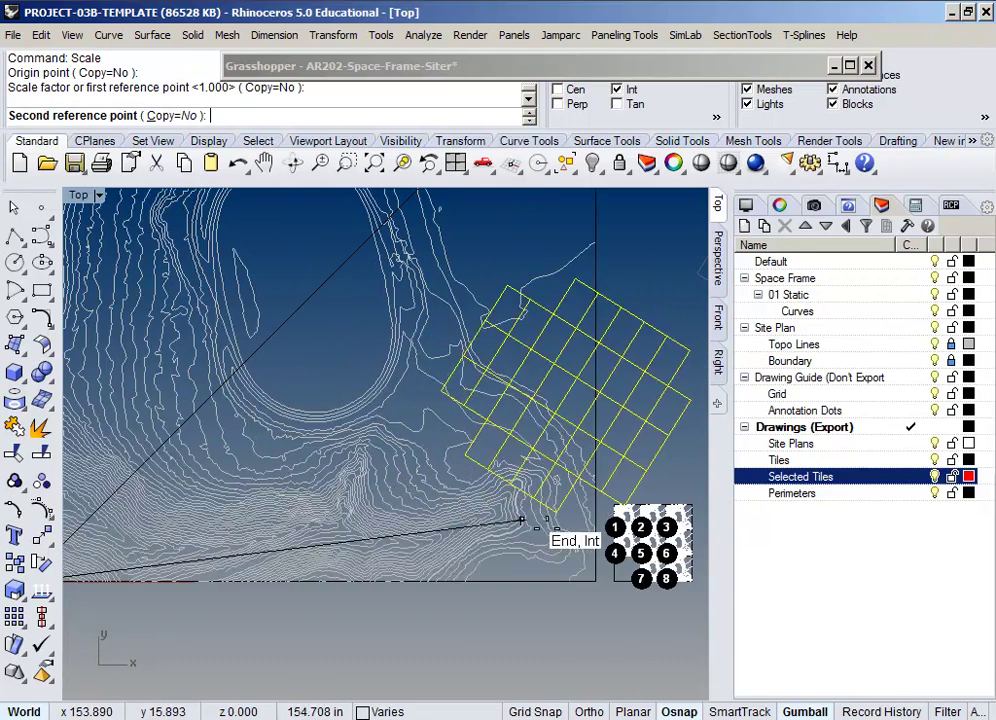
scroll(640, 572, down, 3)
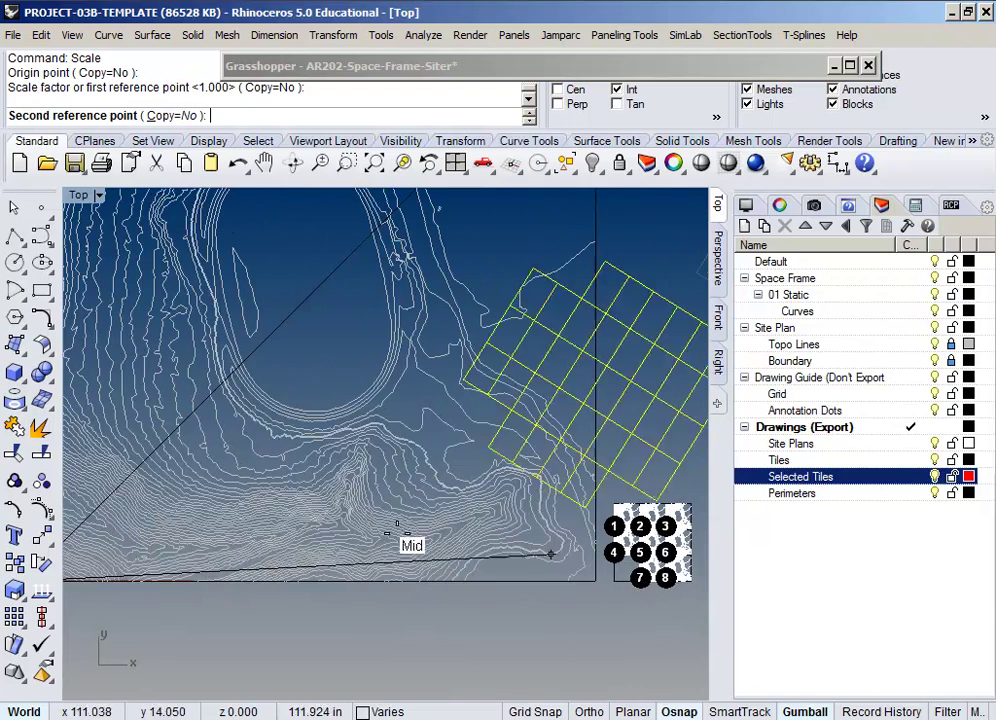
click(305, 477)
scroll(322, 467, down, 3)
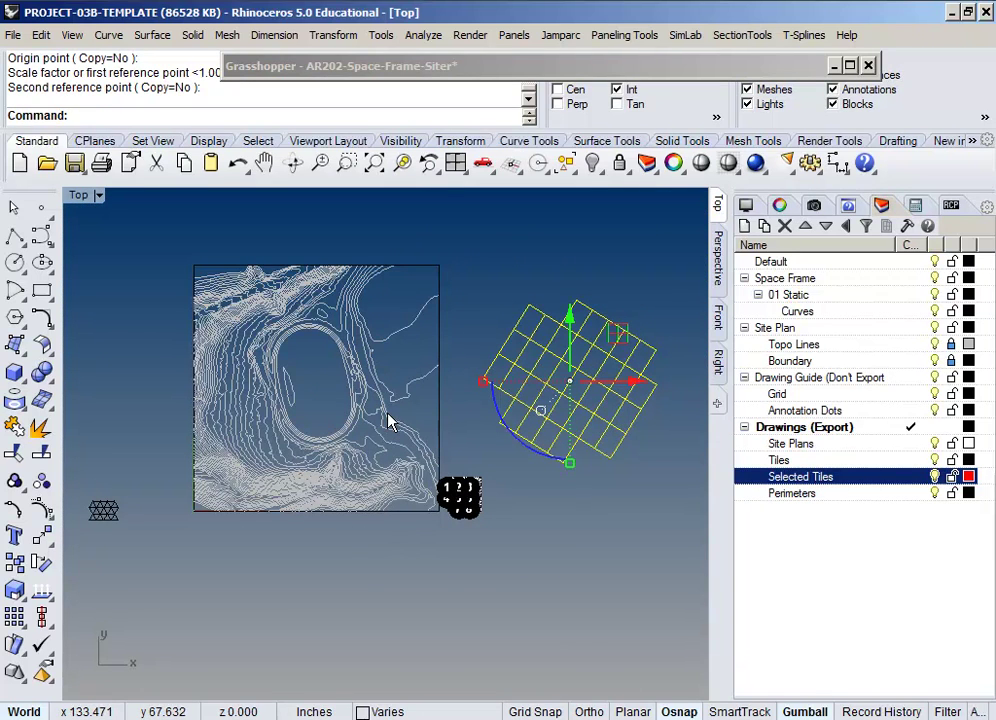
key(ctrl+z)
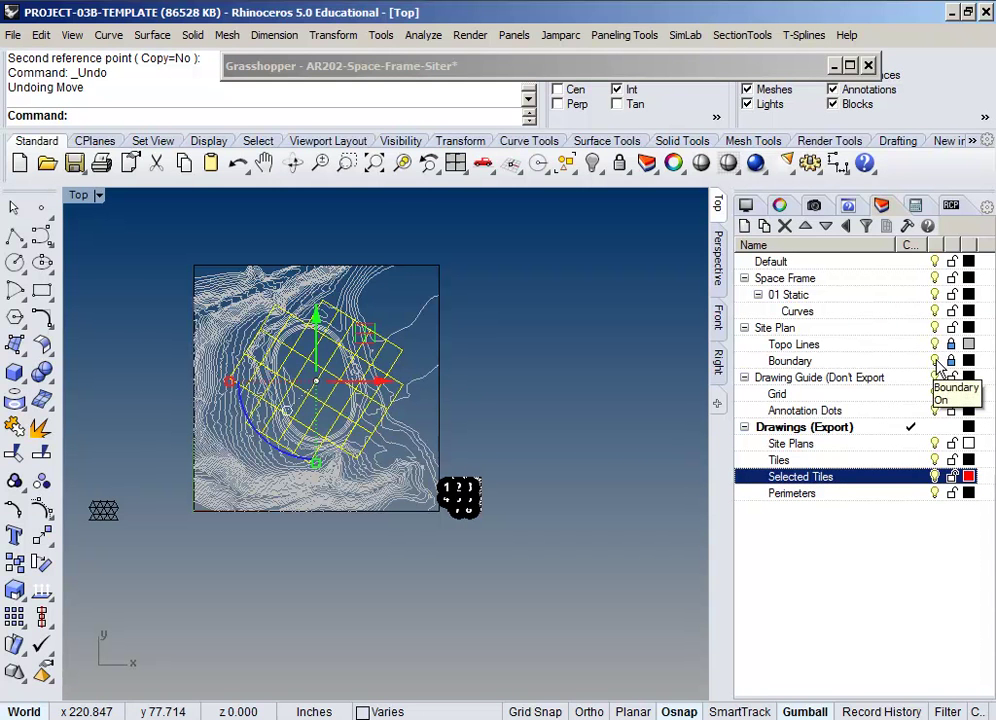
Step: Unlock the Boundary layer and start copying the site boundary rectangle
click(830, 361)
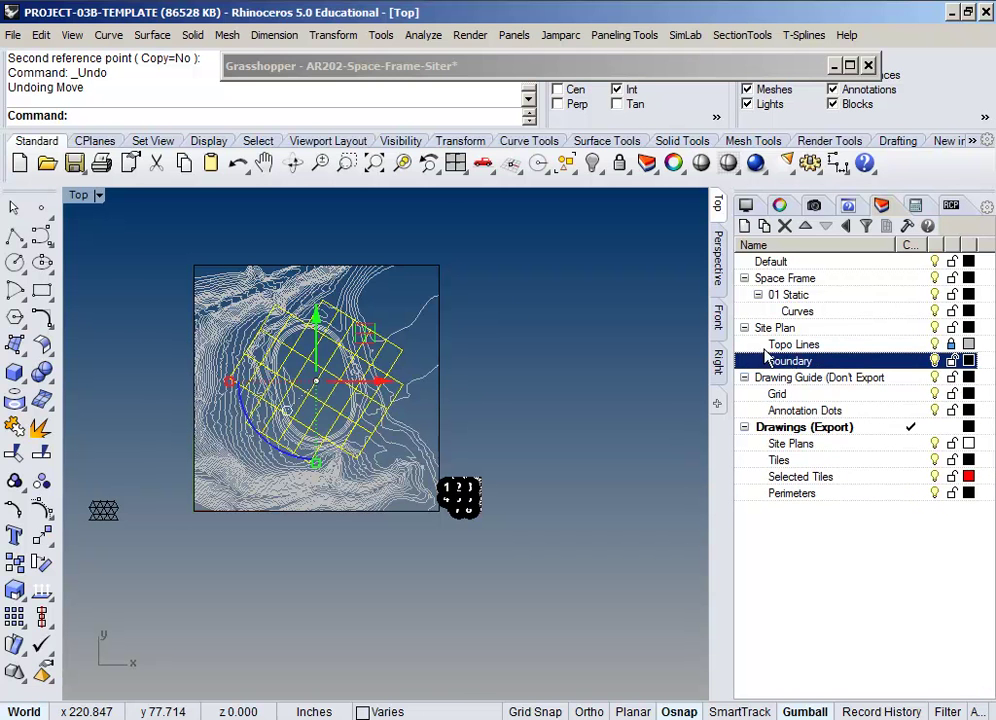
click(442, 281)
text(Copy)
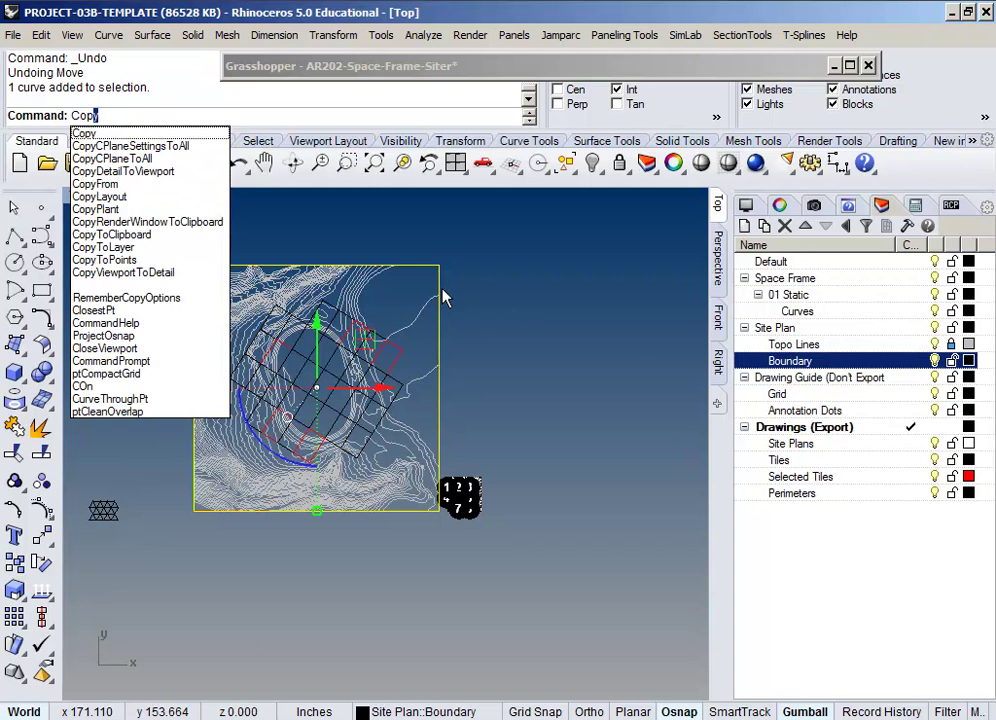
key(Return)
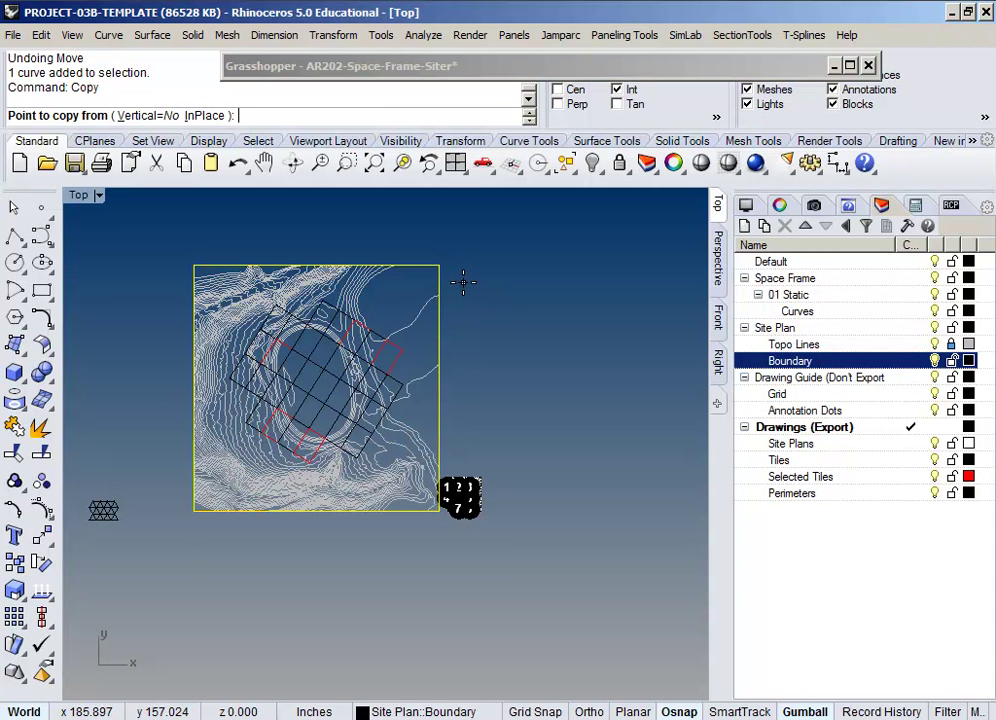
Step: Try to move the boundary and all Tiles, Selected Tiles and Perimeters objects to the drawing guide's southwest corner, and undo the move
click(848, 479)
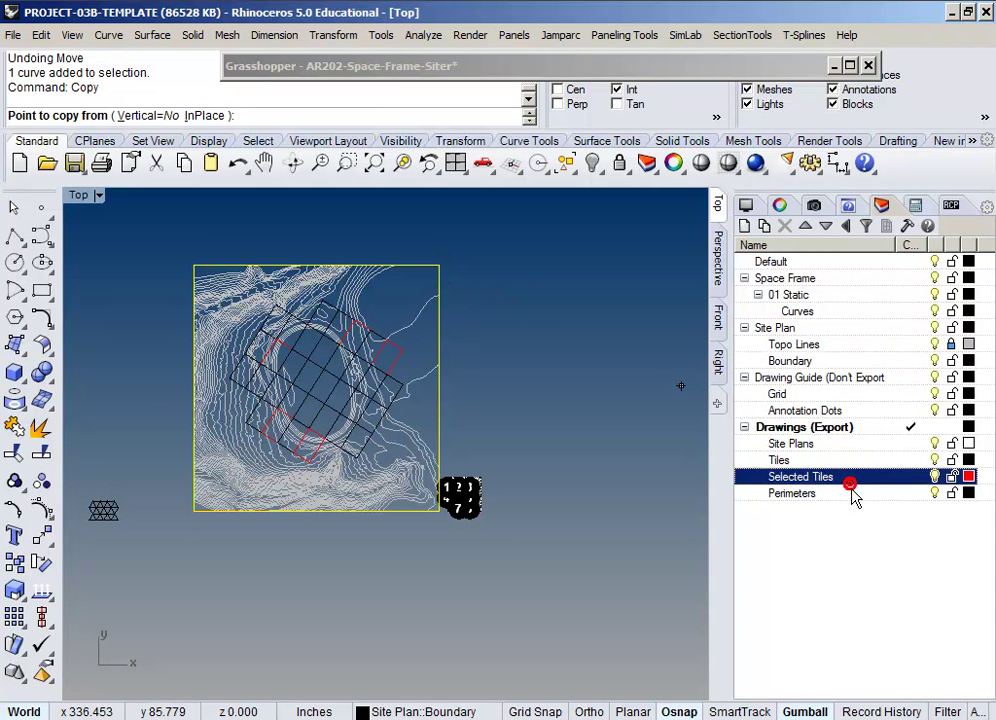
shift+click(853, 494)
right_click(852, 497)
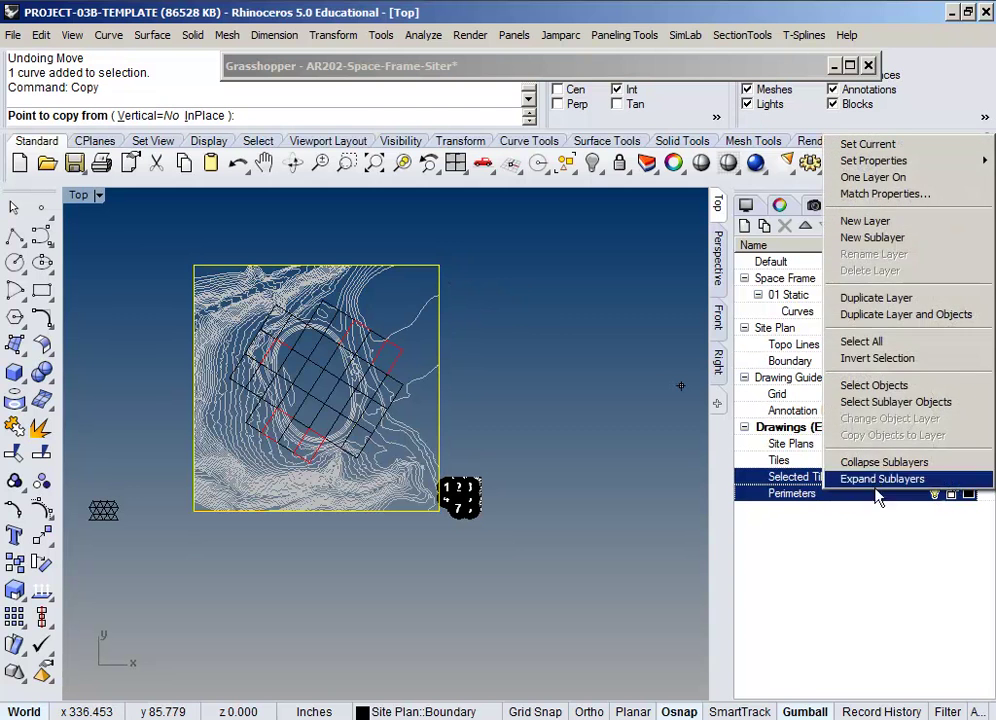
click(874, 386)
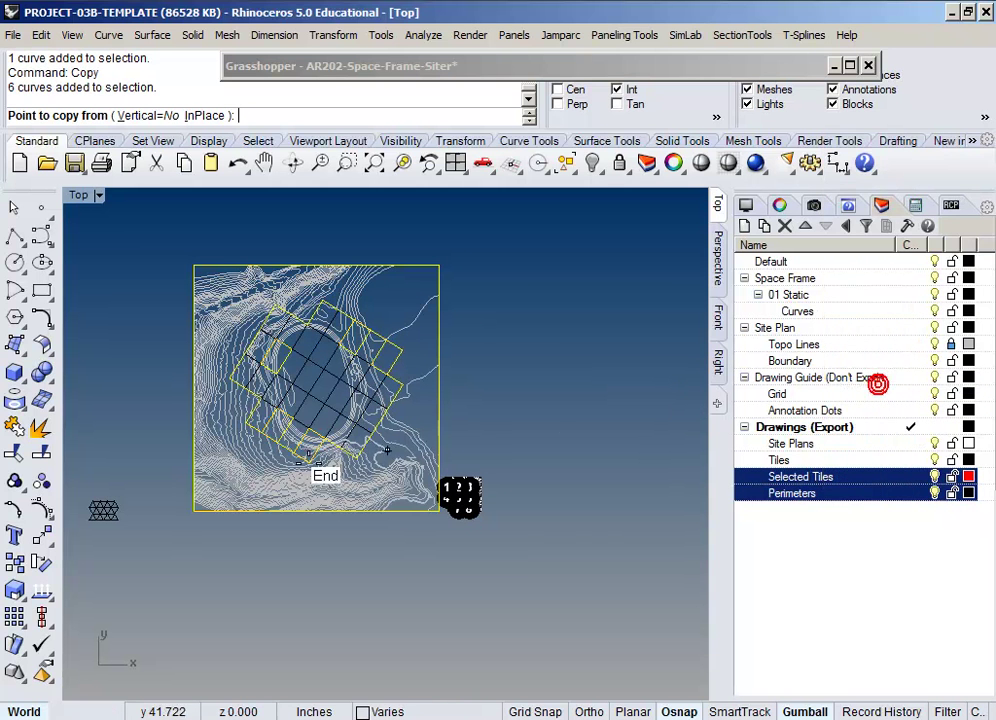
ctrl+click(875, 462)
right_click(877, 461)
click(878, 357)
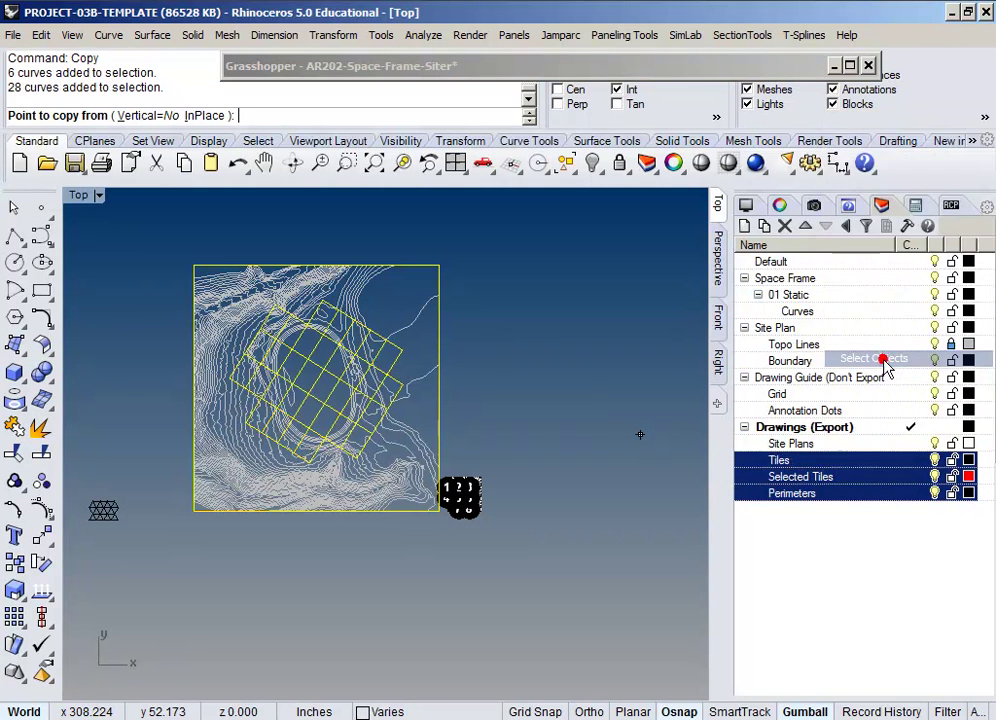
text(m)
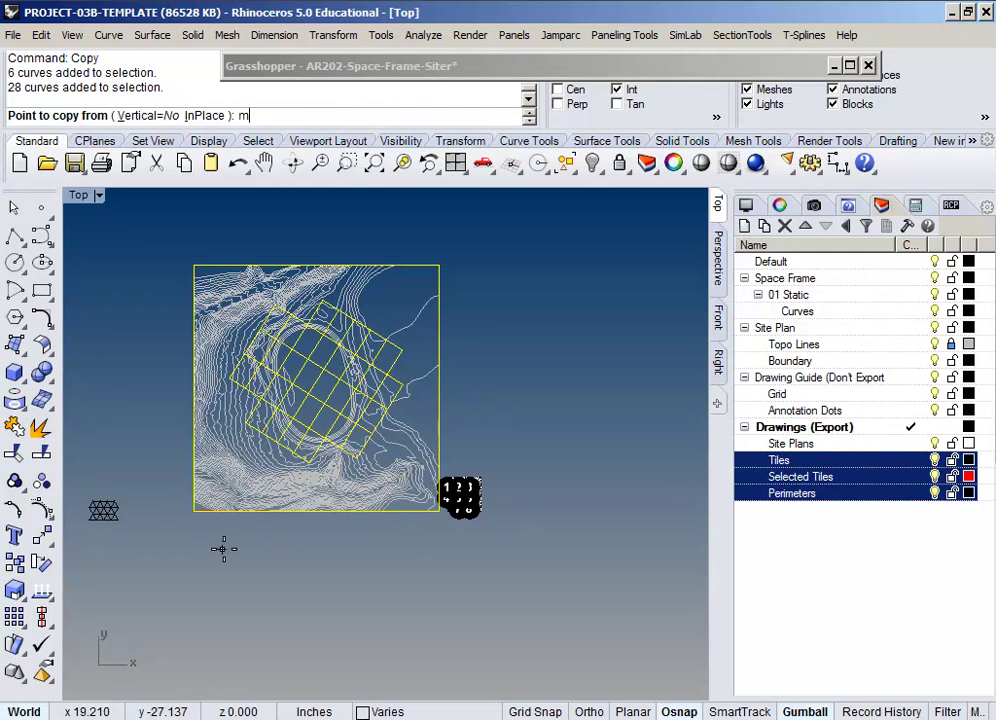
key(Return)
click(194, 525)
scroll(452, 525, up, 5)
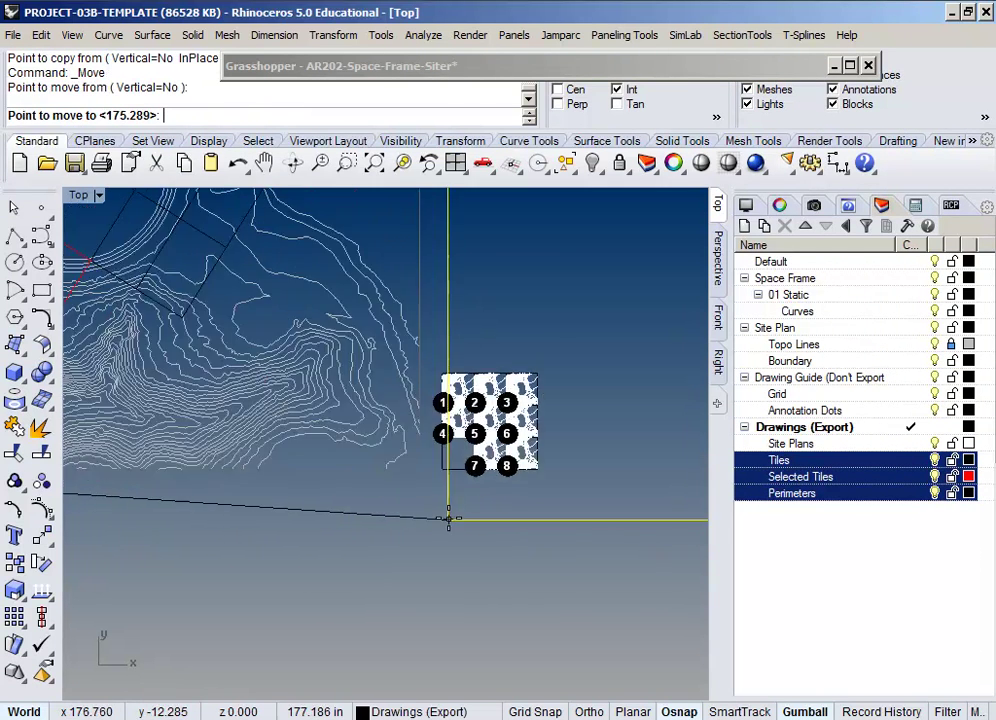
click(438, 447)
scroll(447, 450, down, 5)
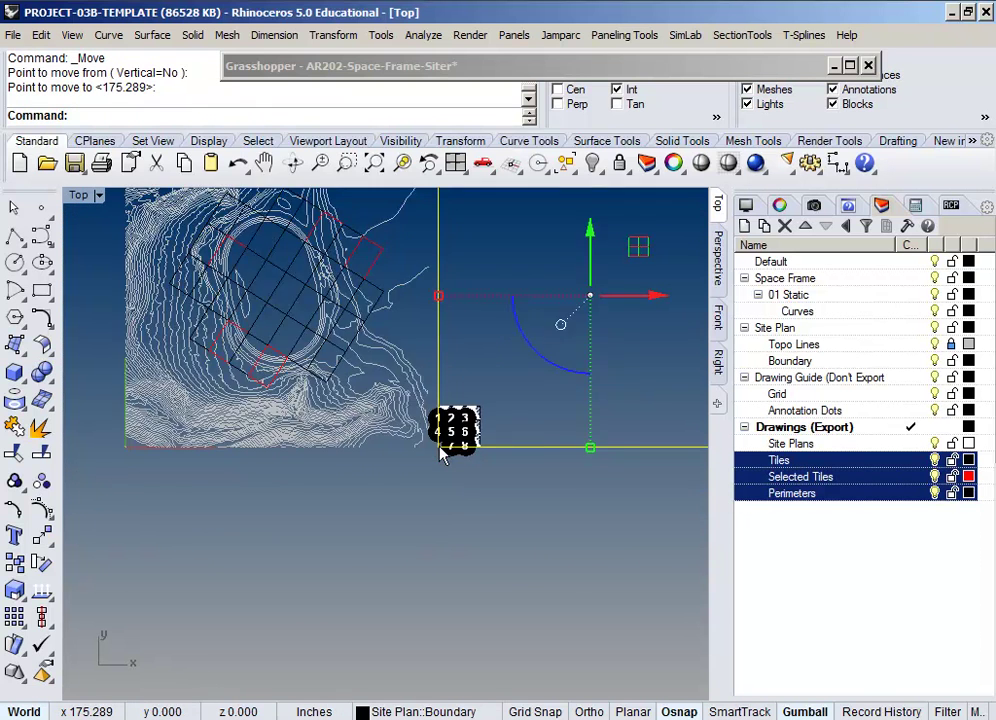
right_drag(448, 452, 426, 479)
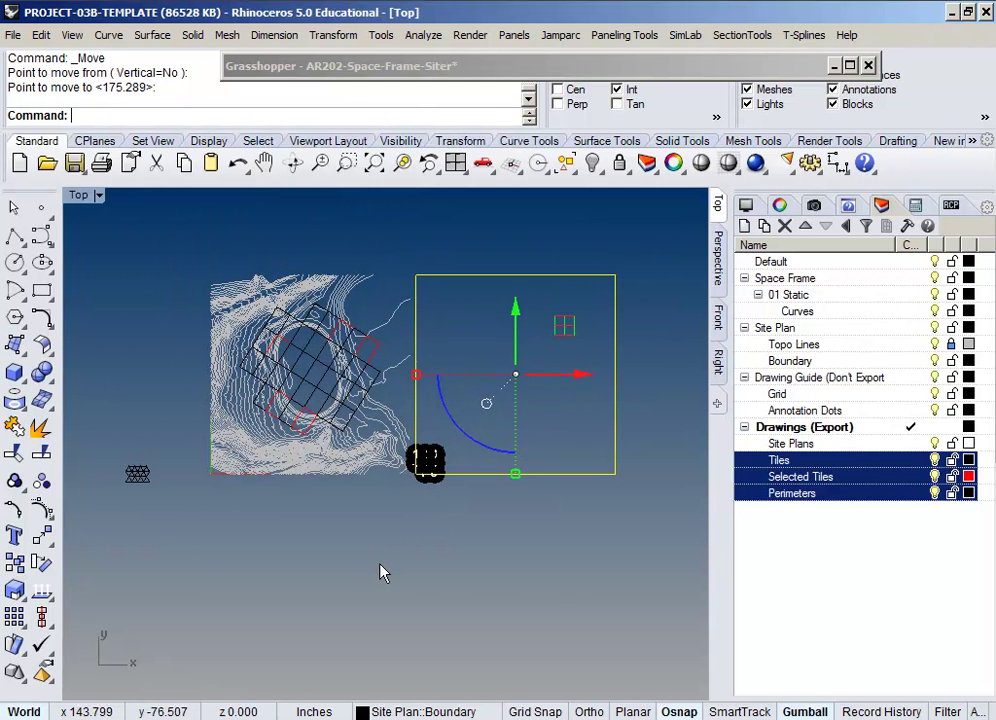
key(ctrl+z)
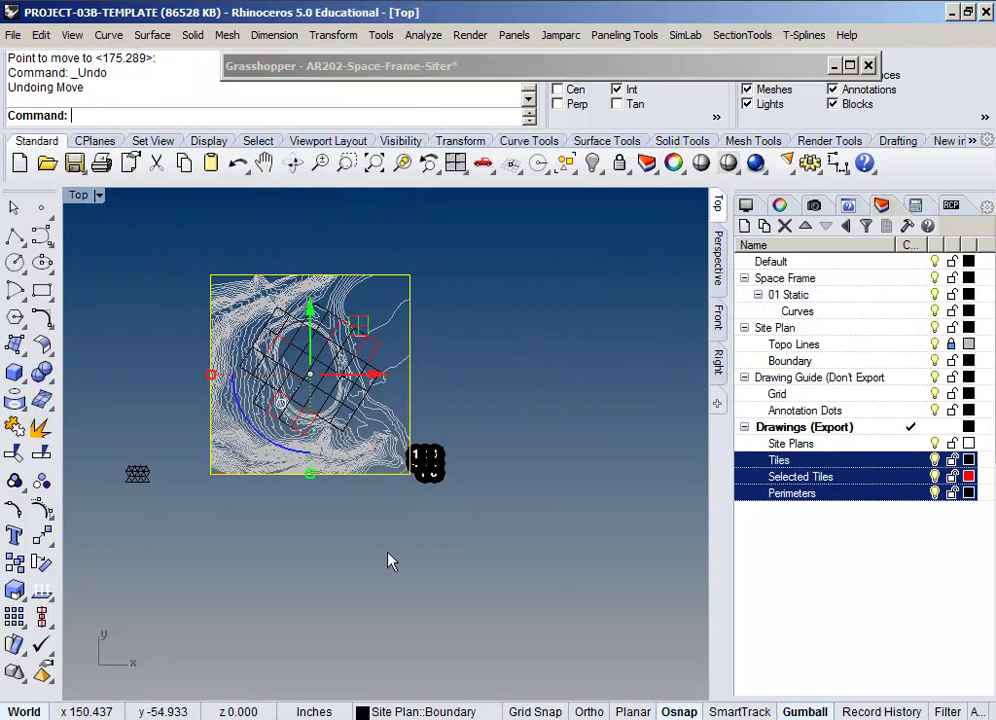
Step: Try again to move the tile and perimeter outlines with the site boundary from its southwest corner to the guide's southwest corner, and undo it
click(416, 268)
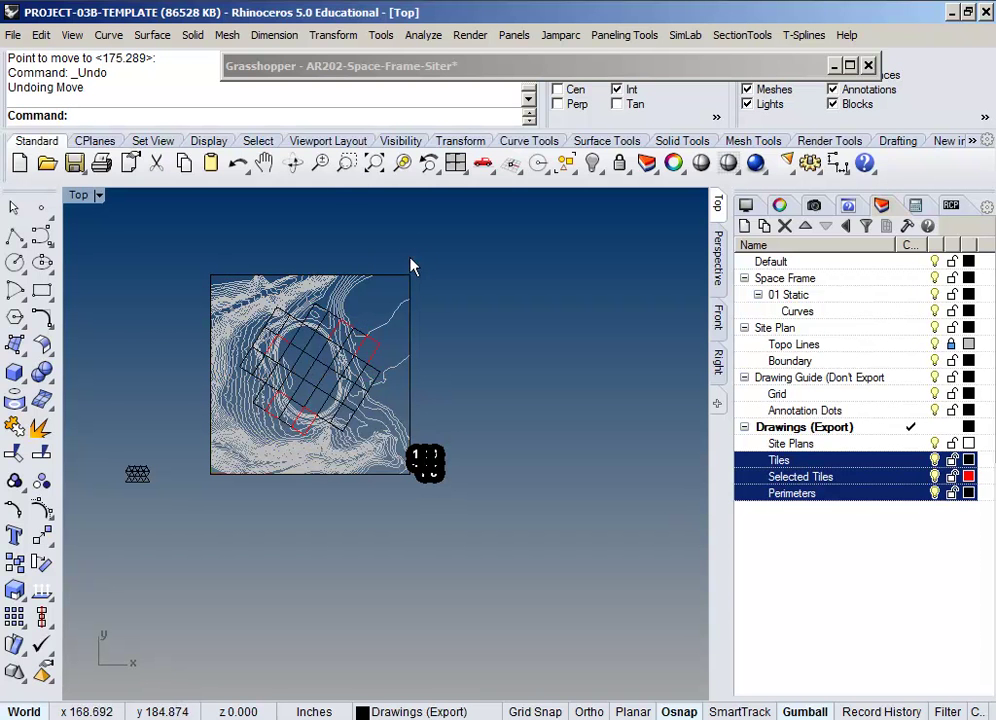
drag(190, 543, 308, 303)
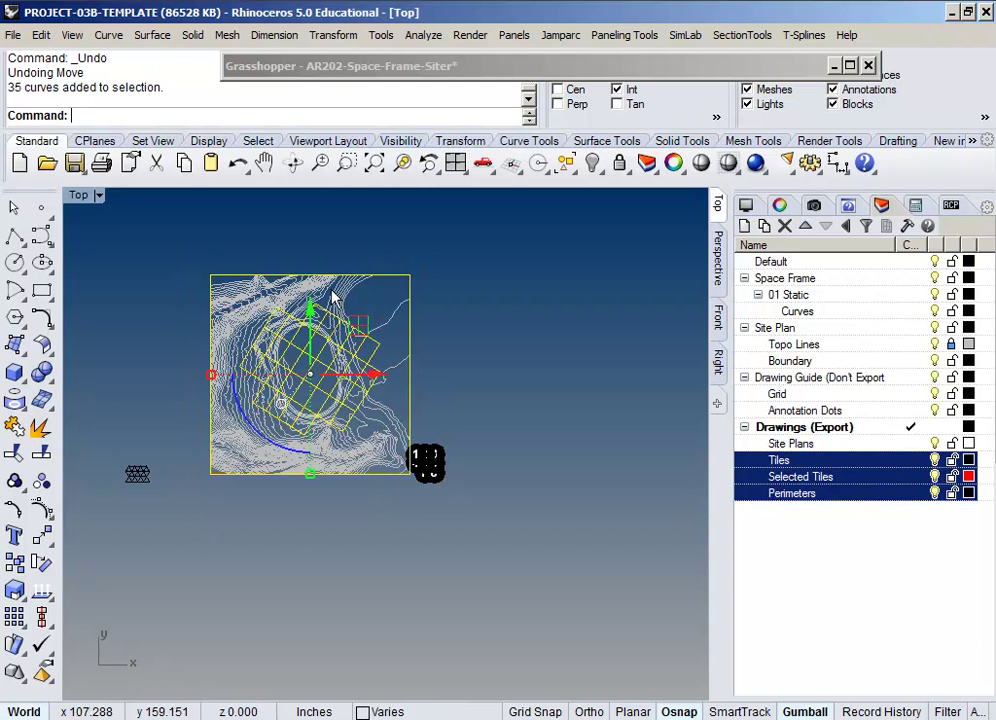
click(403, 278)
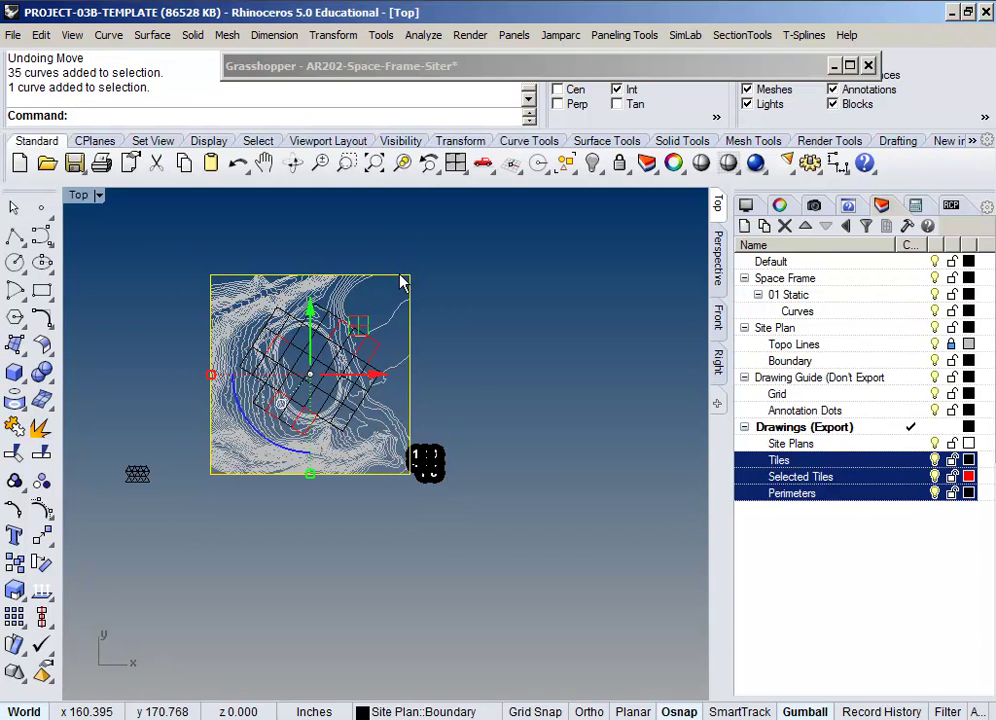
click(391, 258)
drag(160, 238, 398, 522)
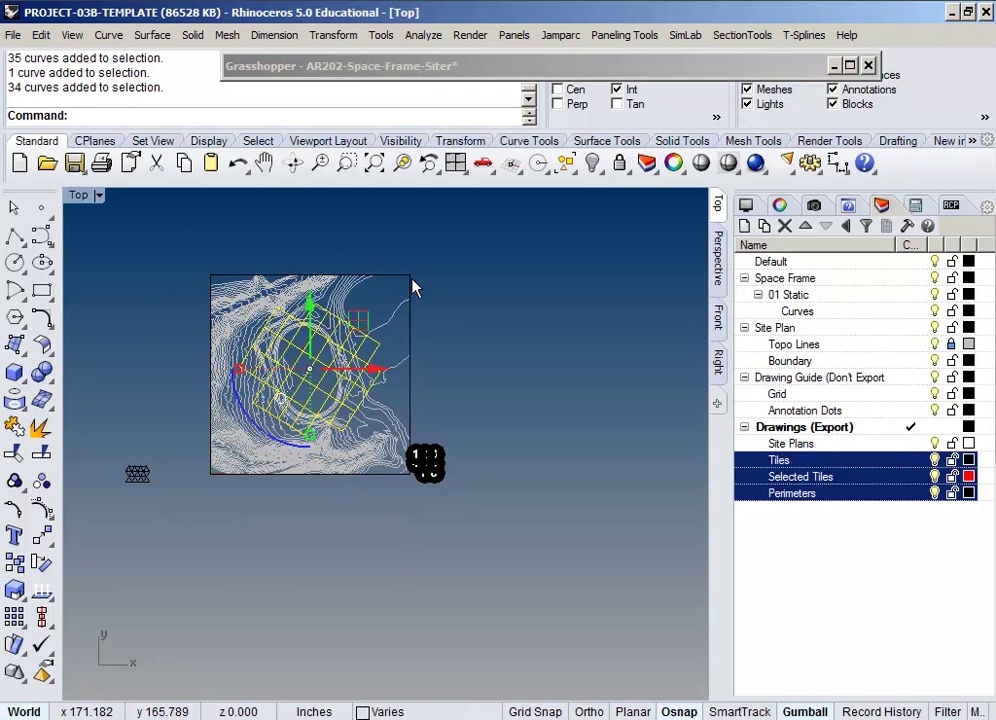
shift+click(412, 284)
text(M)
key(Return)
click(208, 470)
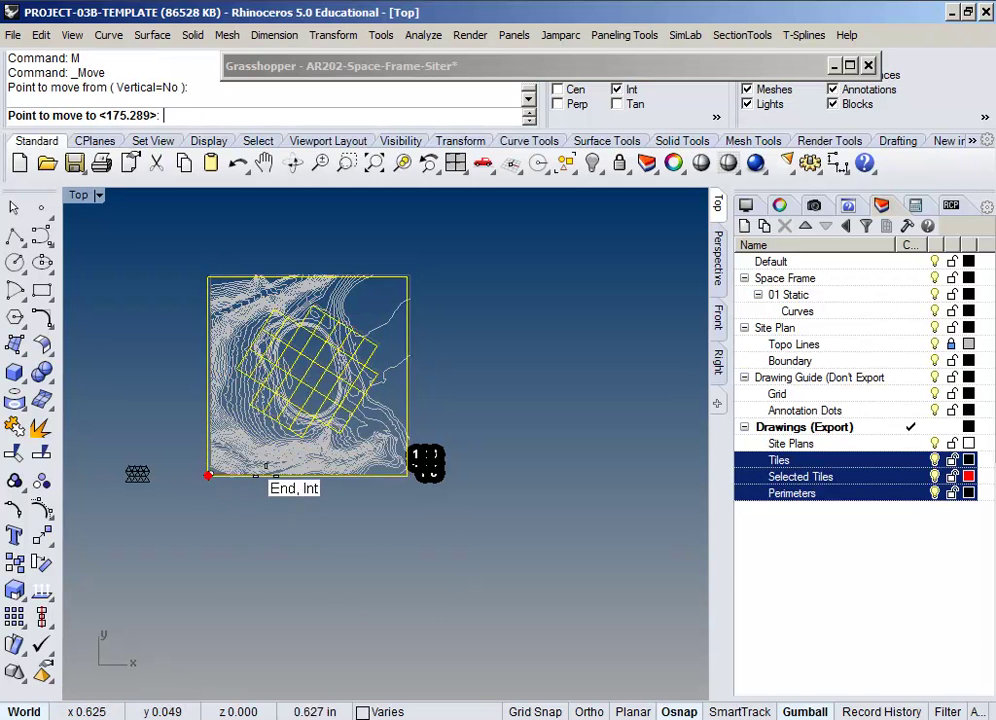
scroll(300, 470, up, 5)
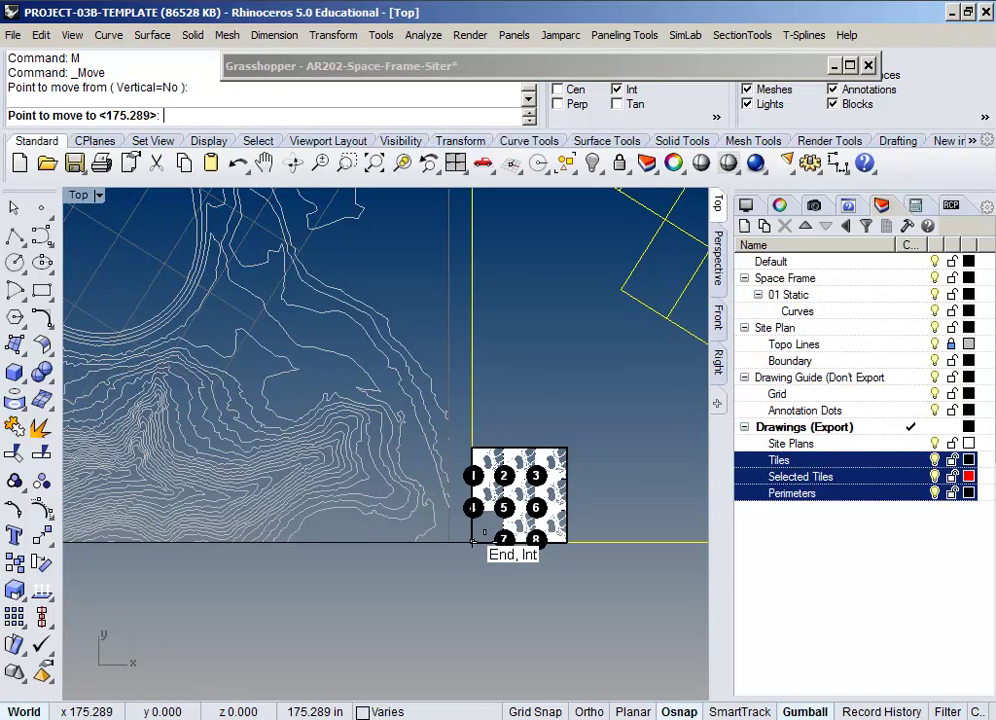
click(473, 542)
key(ctrl+z)
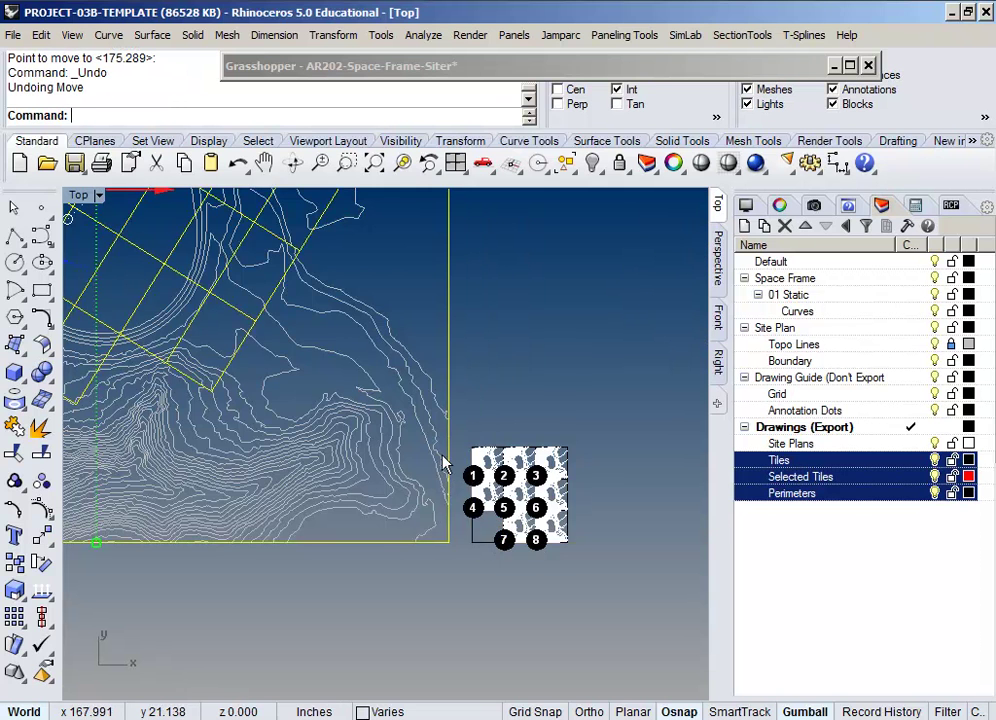
Step: Copy the site boundary rectangle in place and lock one of the two coincident rectangles
scroll(467, 349, down, 4)
click(466, 346)
click(446, 357)
text(copy)
key(Return)
text(i)
key(Return)
scroll(650, 383, down, 2)
scroll(650, 383, down, 2)
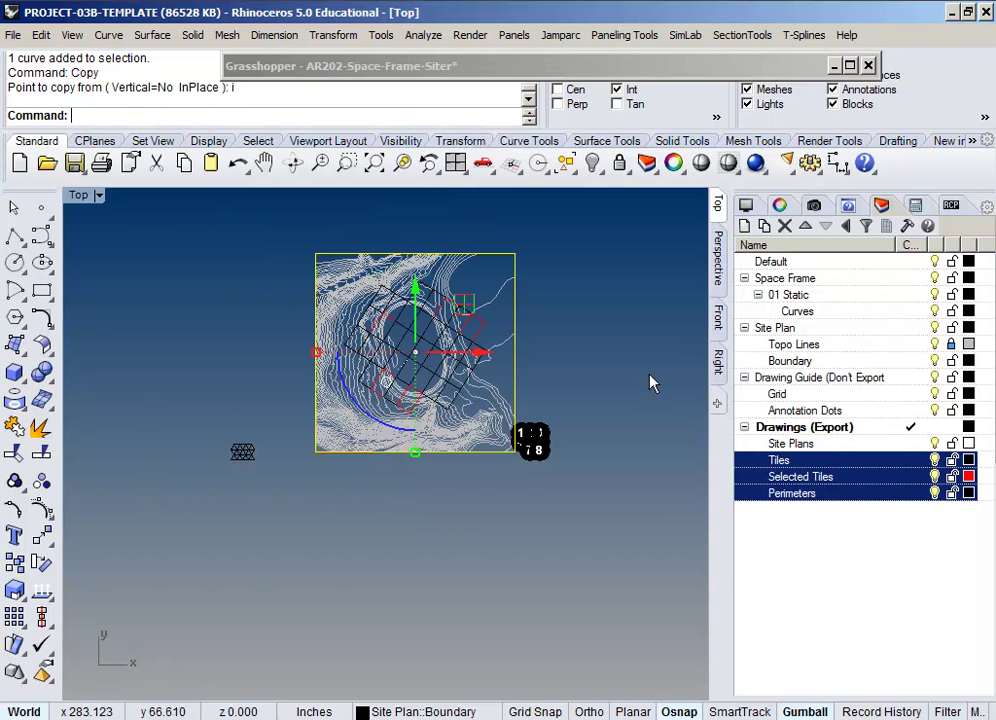
key(ctrl+l)
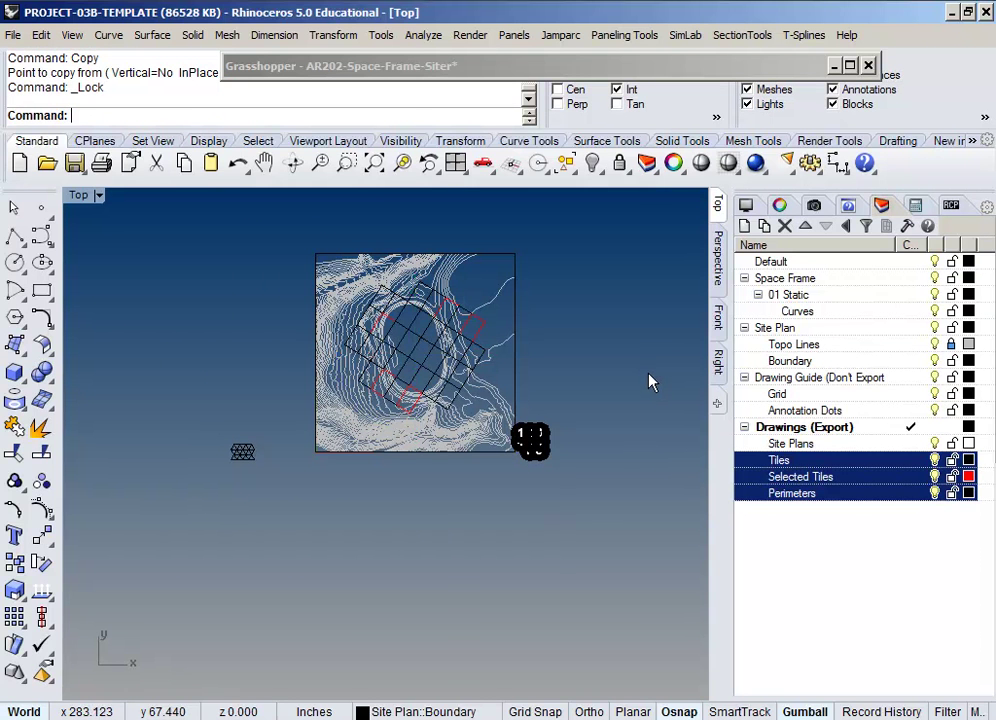
Step: Move the unlocked boundary and all tile and perimeter outlines from the boundary's southwest corner to the southwest corner of drawing 1
click(516, 274)
drag(272, 222, 507, 474)
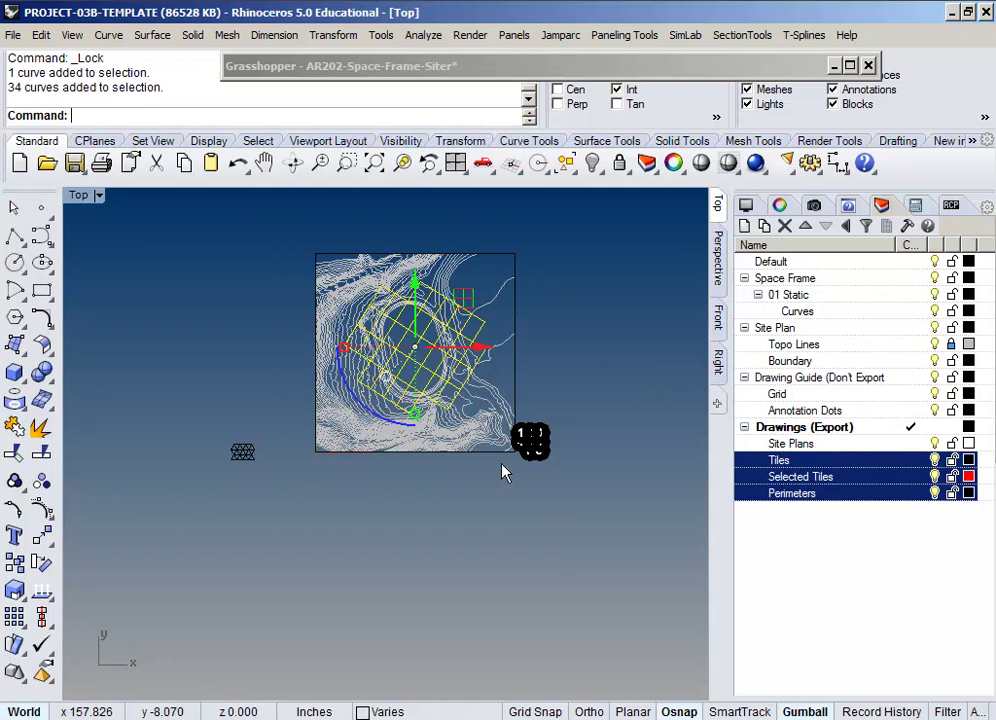
scroll(507, 474, up, 2)
right_drag(316, 443, 336, 528)
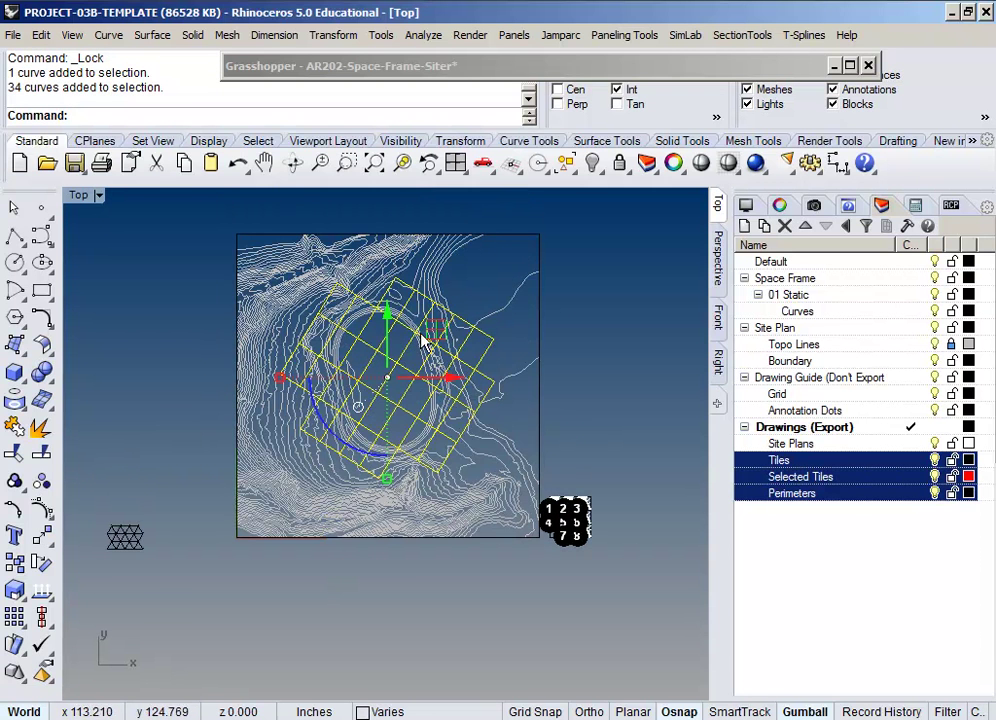
click(525, 237)
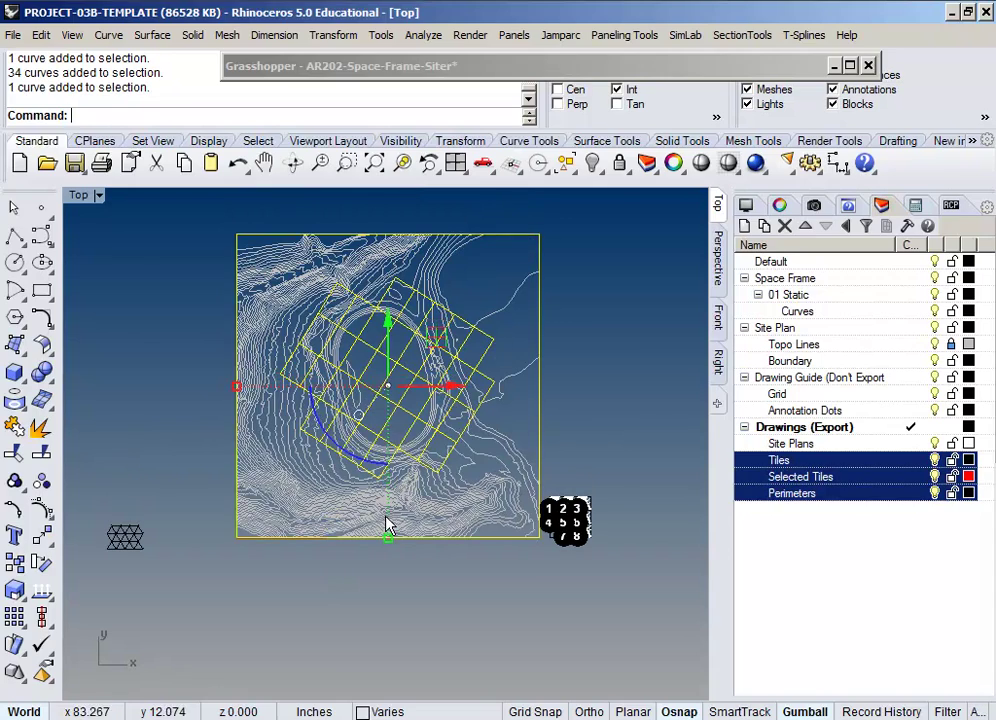
text(M)
key(Return)
click(237, 538)
scroll(504, 516, up, 8)
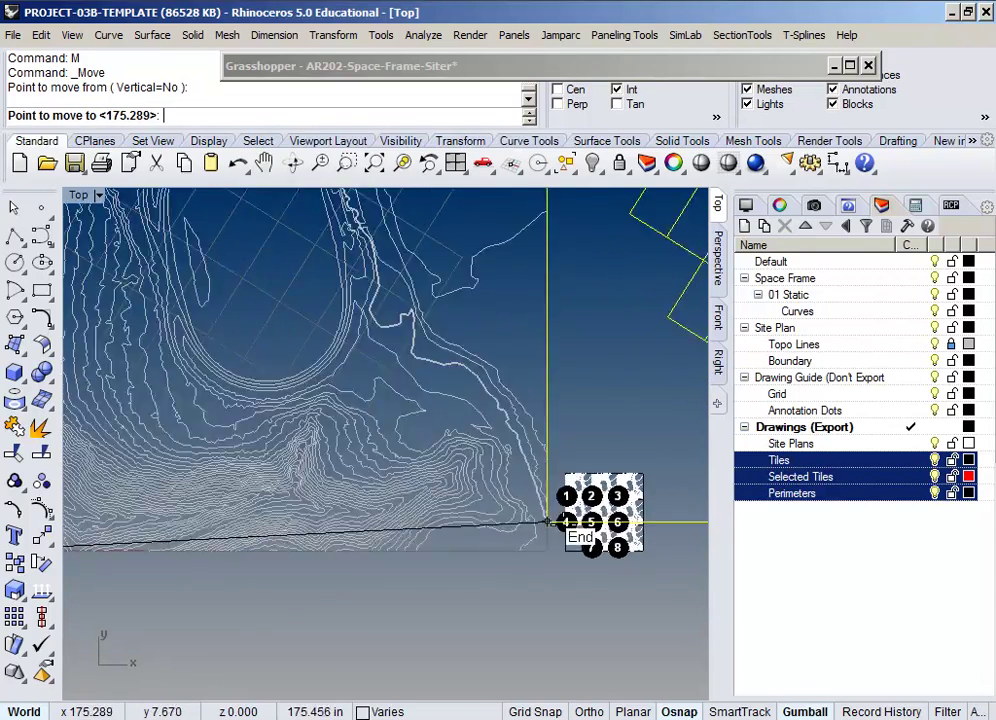
scroll(388, 337, up, 6)
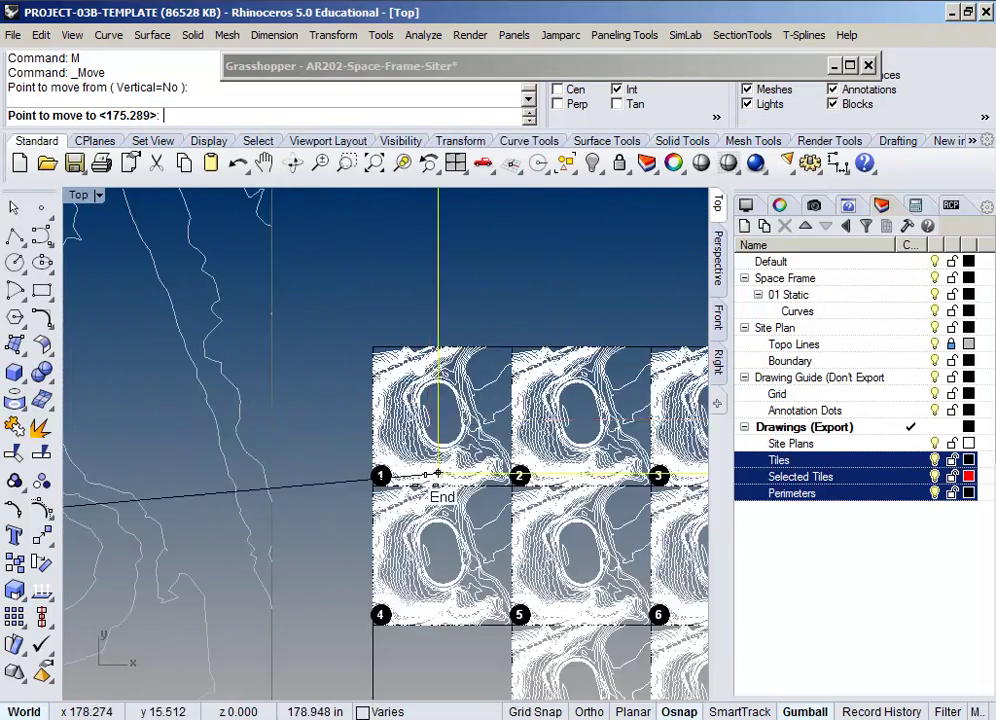
scroll(264, 477, up, 3)
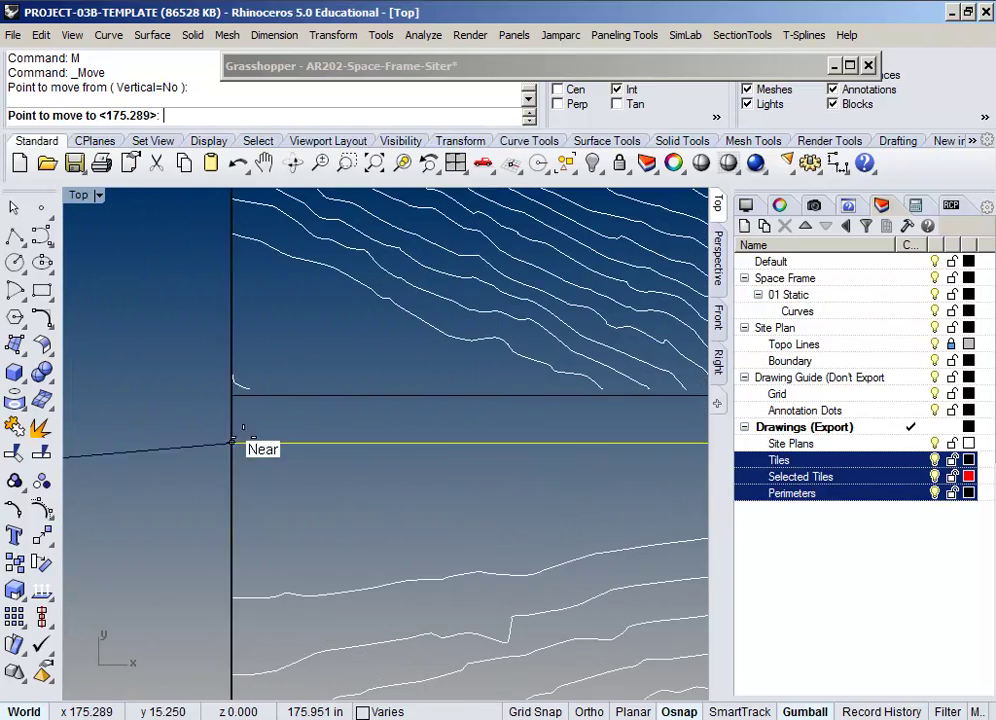
click(231, 402)
Step: Scale the moved objects about drawing 1's southwest corner, referencing the boundary's northeast corner to drawing 1's northeast corner
scroll(231, 415, down, 4)
scroll(231, 420, down, 8)
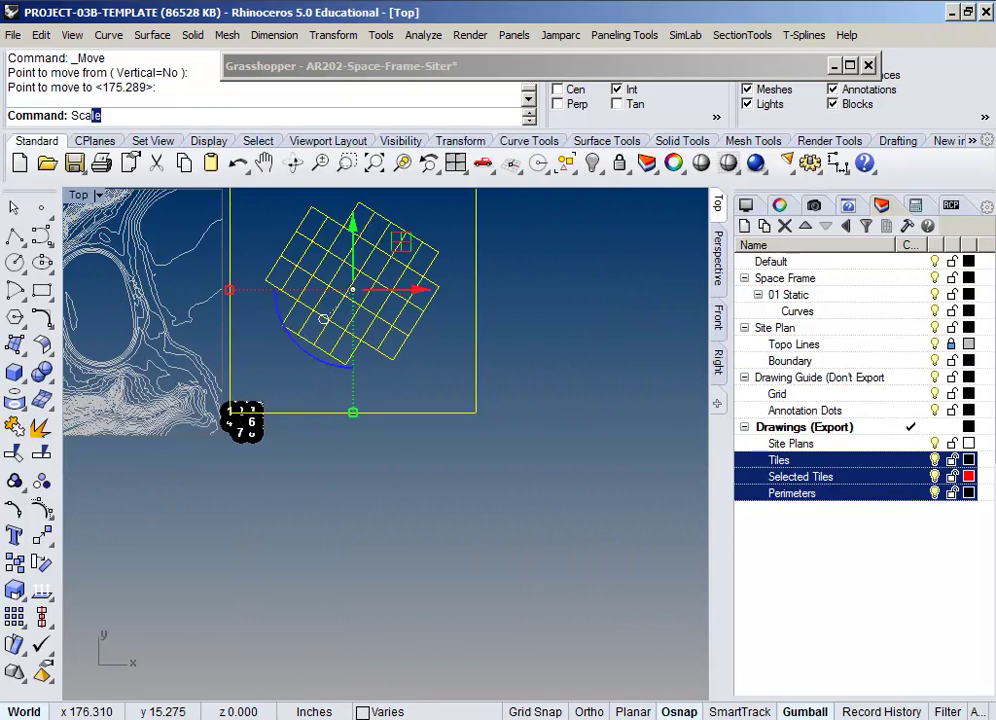
text(Sca)
key(Return)
scroll(335, 530, up, 6)
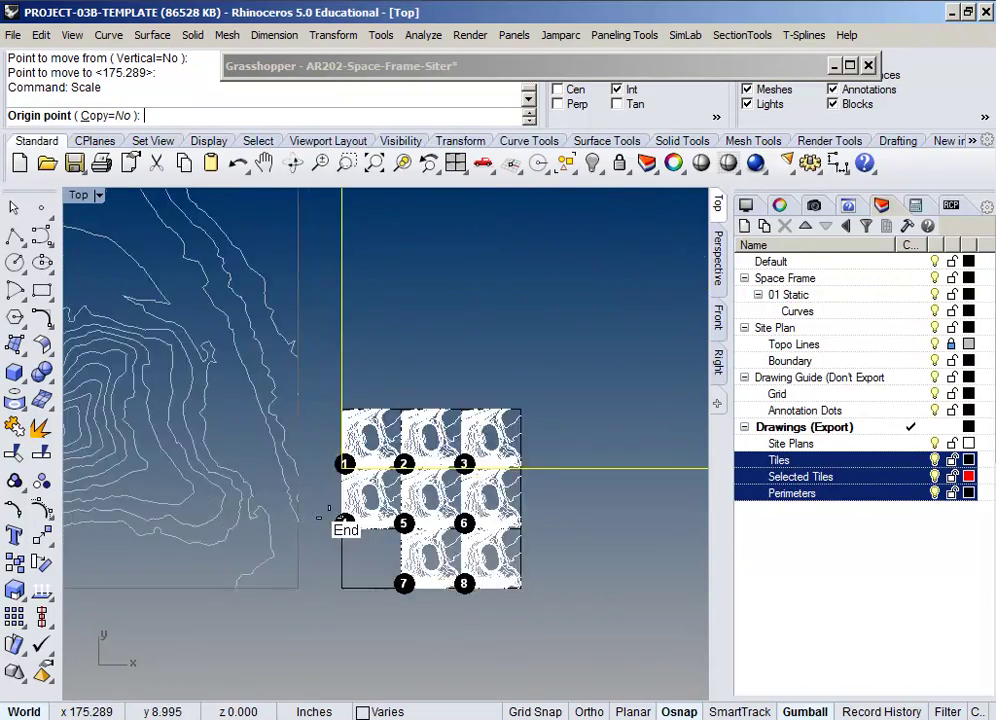
scroll(336, 517, up, 8)
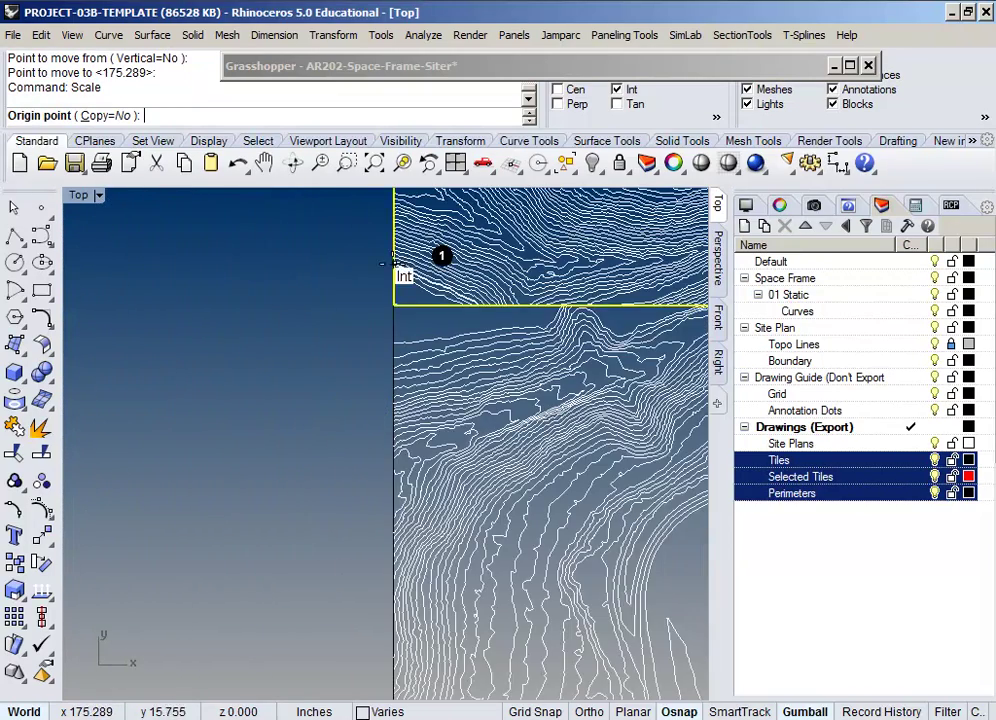
scroll(394, 261, up, 5)
click(405, 300)
scroll(400, 371, down, 3)
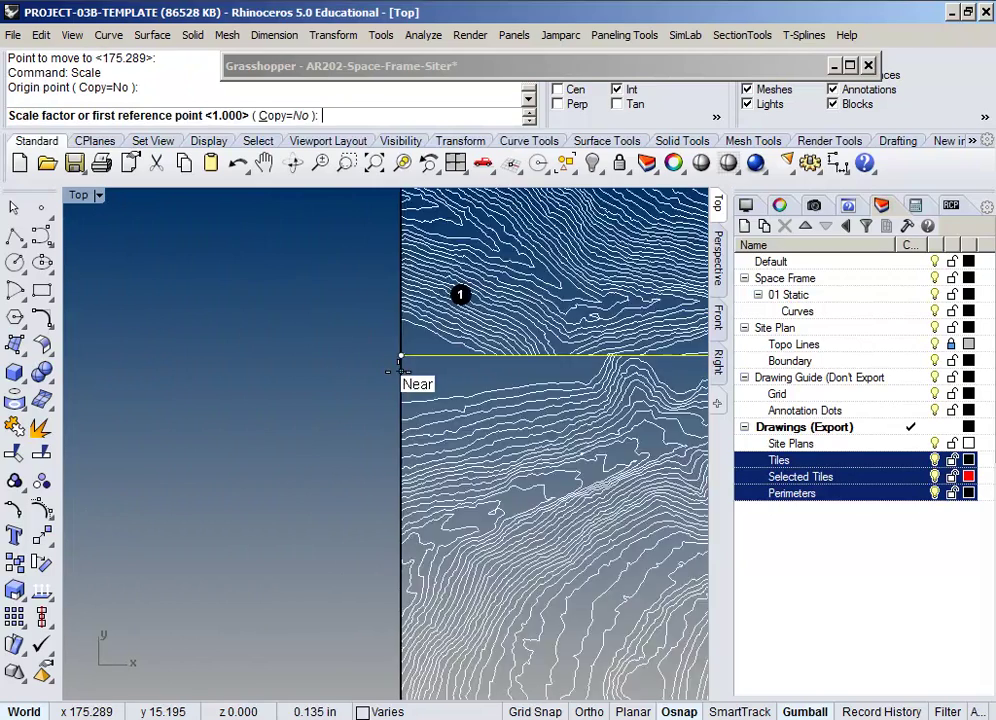
scroll(400, 371, down, 5)
scroll(397, 371, down, 3)
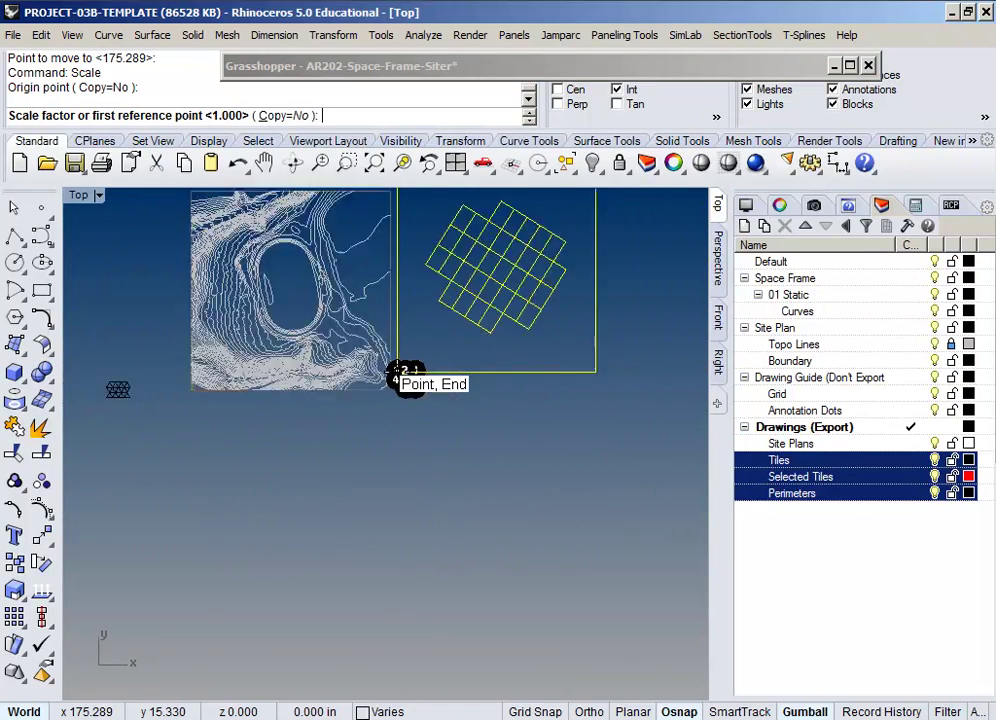
click(522, 232)
scroll(350, 395, up, 5)
scroll(465, 292, up, 5)
scroll(500, 291, up, 4)
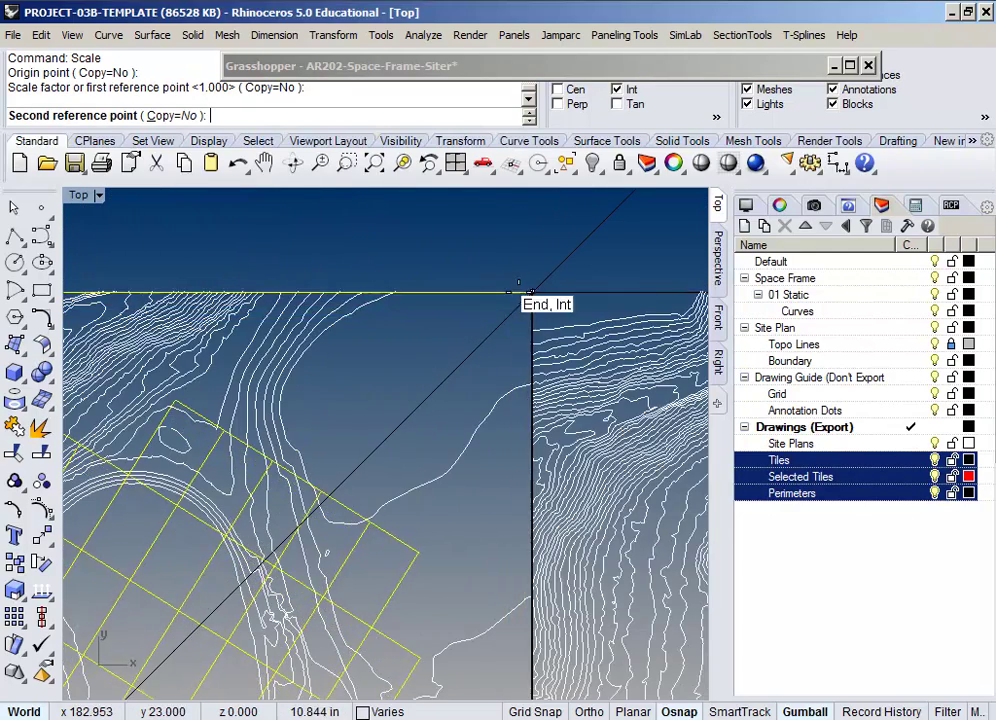
click(525, 291)
Step: Deselect the scaled outlines and examine how they fit on drawing 1 within the numbered site-plan grid
scroll(527, 397, down, 8)
scroll(528, 400, down, 6)
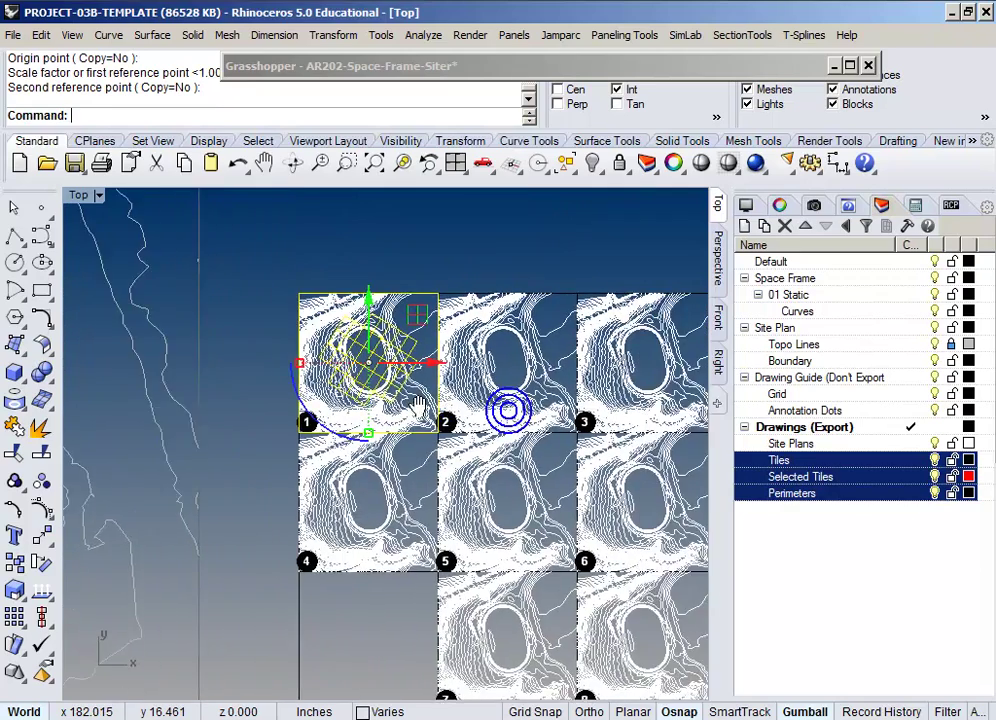
scroll(418, 406, down, 4)
right_drag(434, 341, 743, 376)
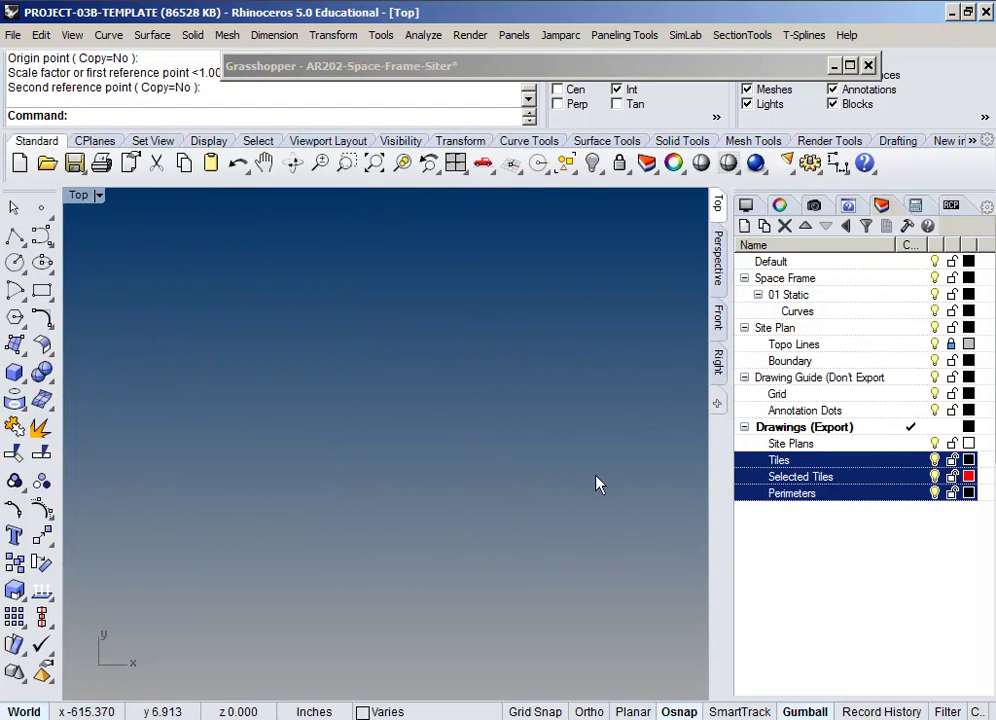
right_drag(596, 478, 494, 424)
text(ZE)
key(Return)
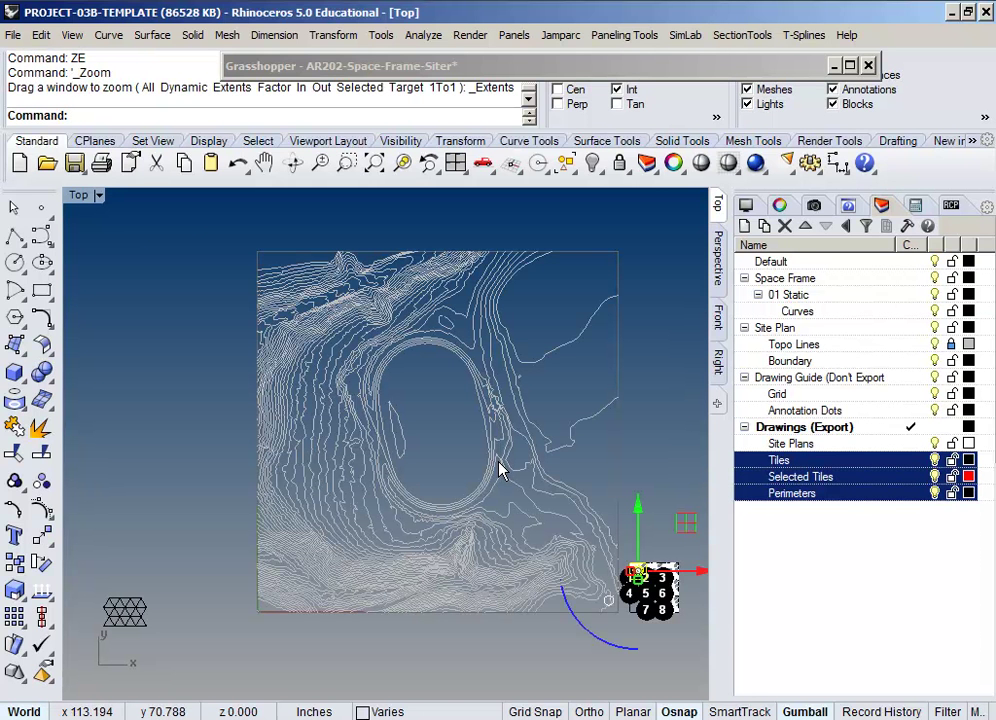
click(627, 424)
right_drag(627, 424, 267, 333)
scroll(272, 487, up, 5)
scroll(272, 487, up, 5)
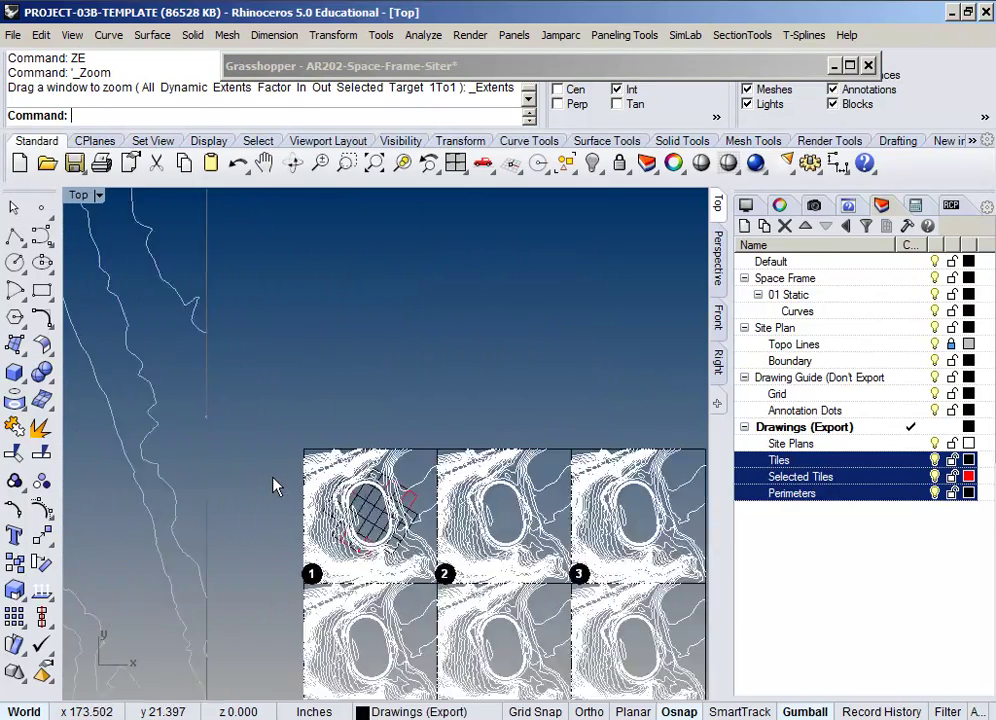
right_drag(273, 485, 260, 362)
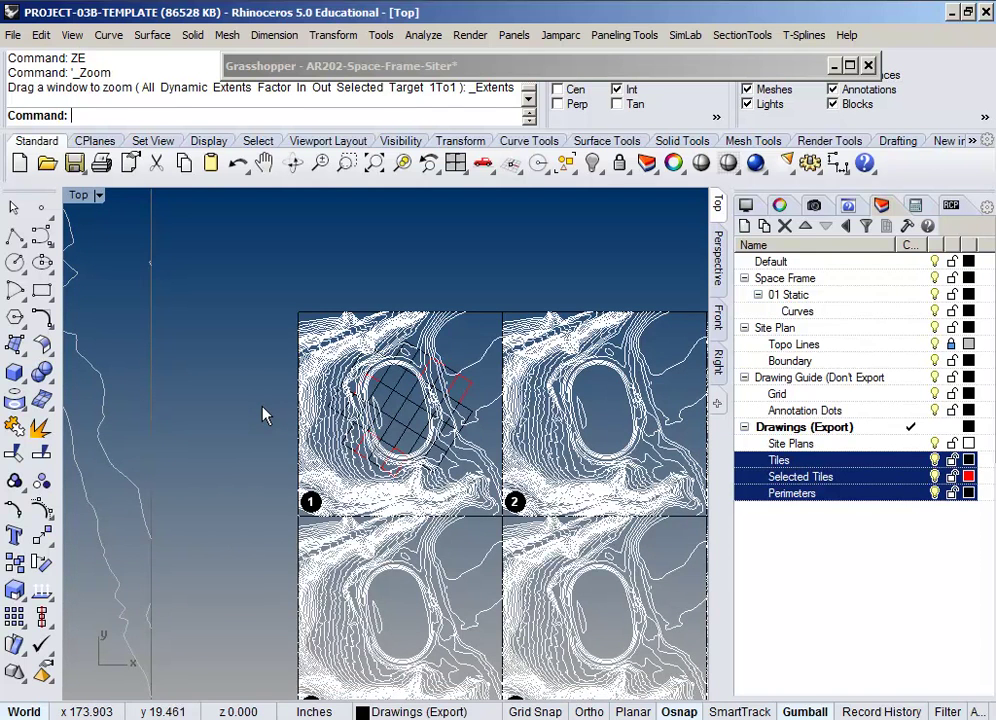
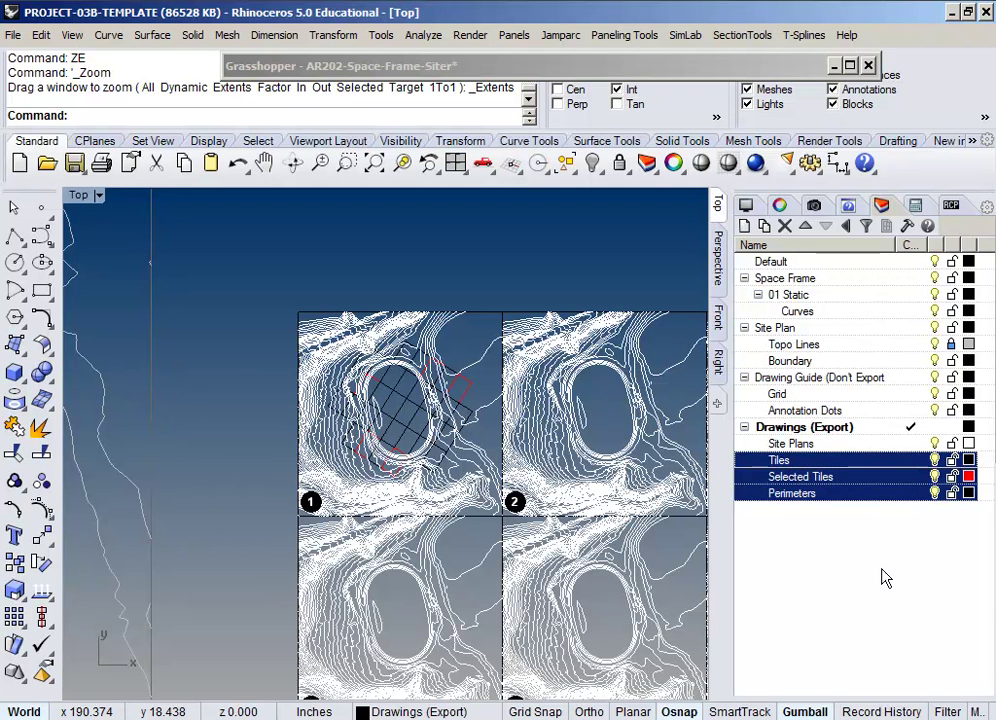
right_drag(525, 278, 443, 315)
scroll(443, 314, down, 5)
right_drag(488, 534, 495, 576)
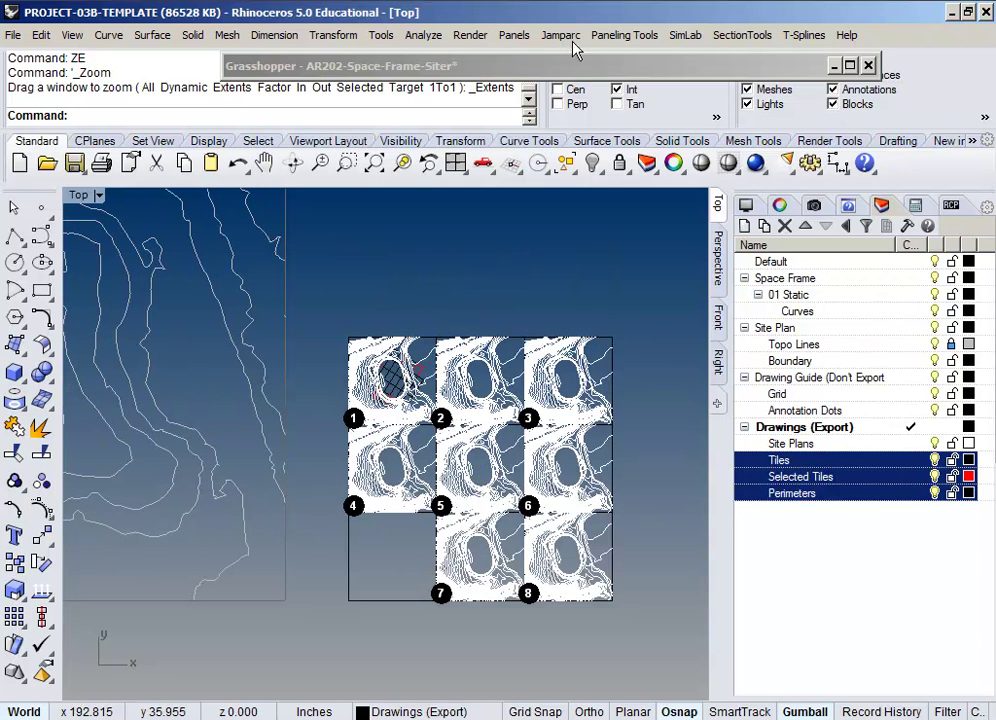
Step: Switch to Grasshopper and disable all components in group 01
double_click(585, 70)
right_drag(594, 304, 533, 311)
click(559, 281)
right_drag(593, 580, 648, 554)
drag(585, 280, 349, 478)
middle_click(359, 467)
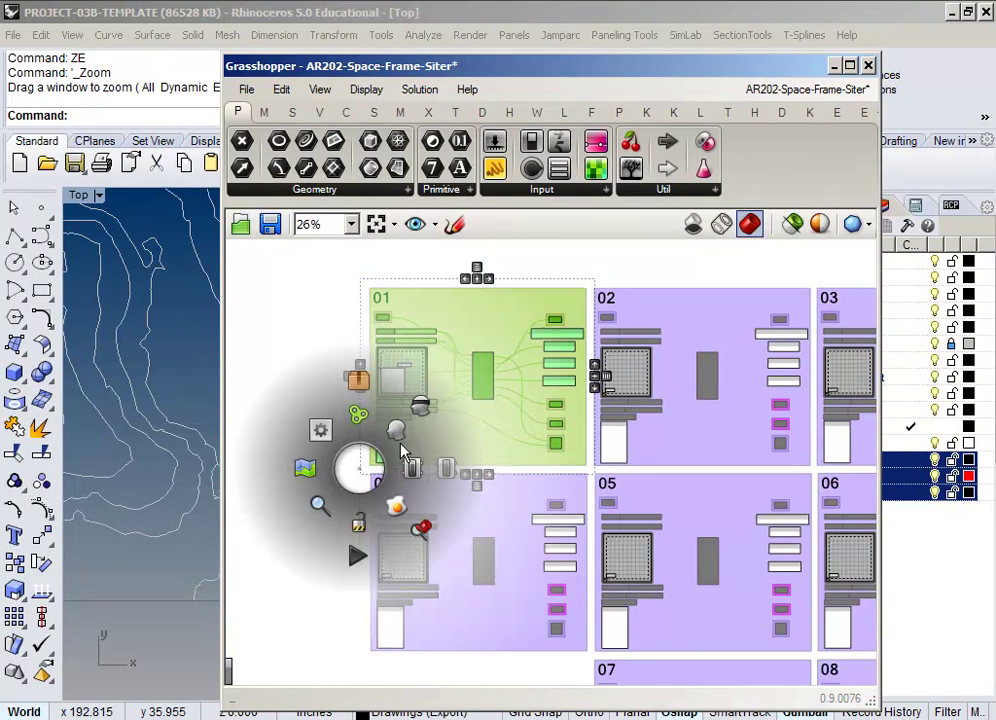
click(450, 470)
click(740, 268)
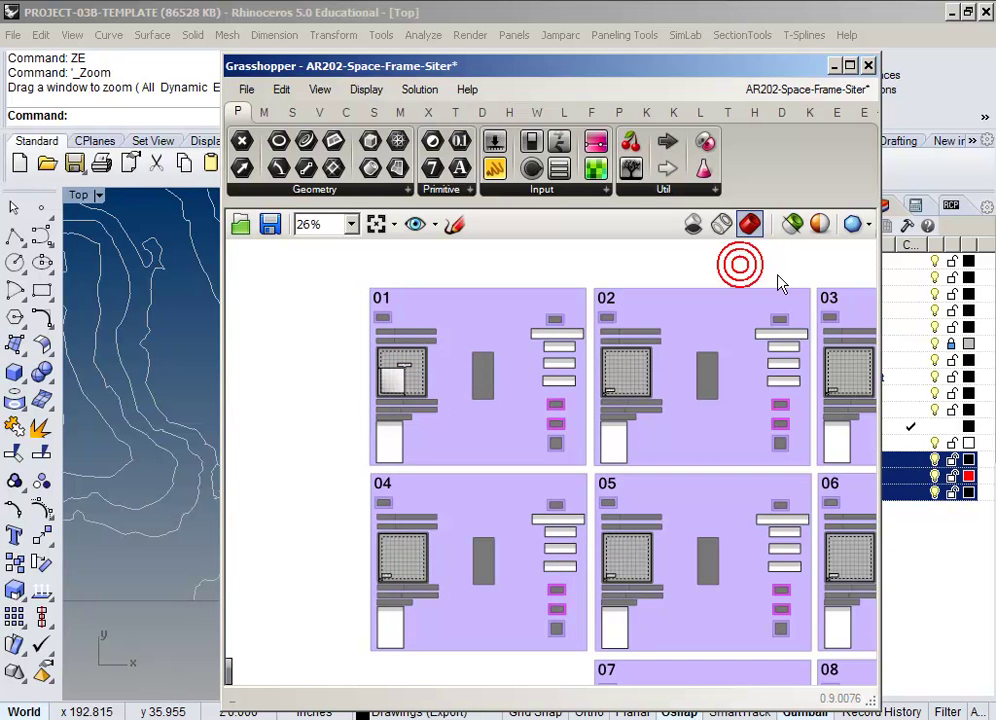
Step: Enable all components in group 02 and bring its static space frame and tile count inputs into view
drag(810, 268, 603, 476)
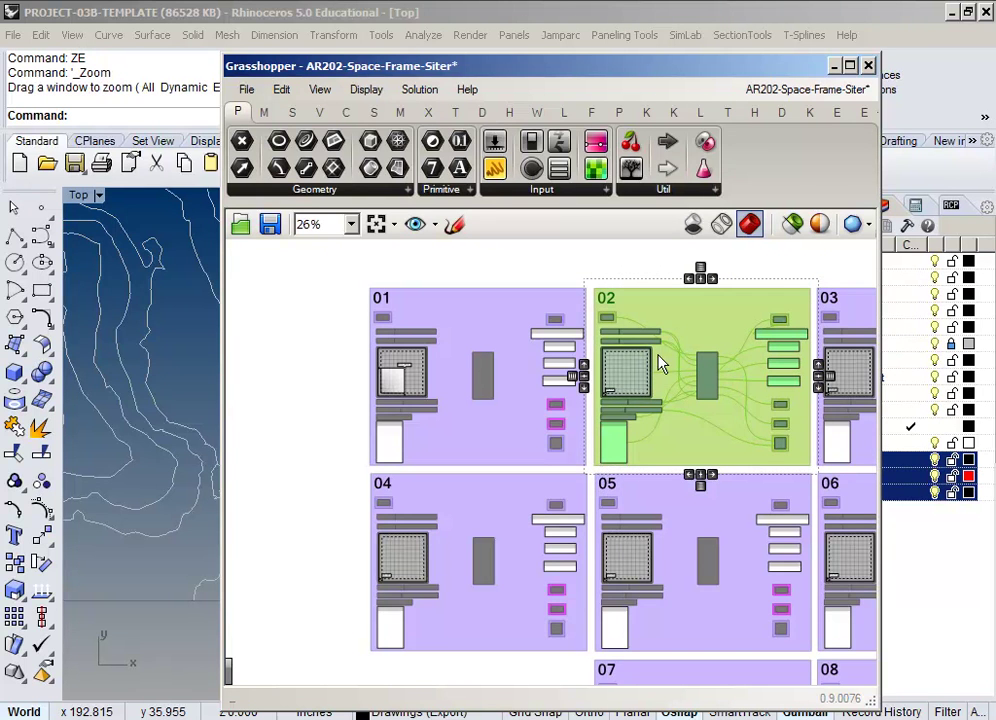
middle_click(689, 396)
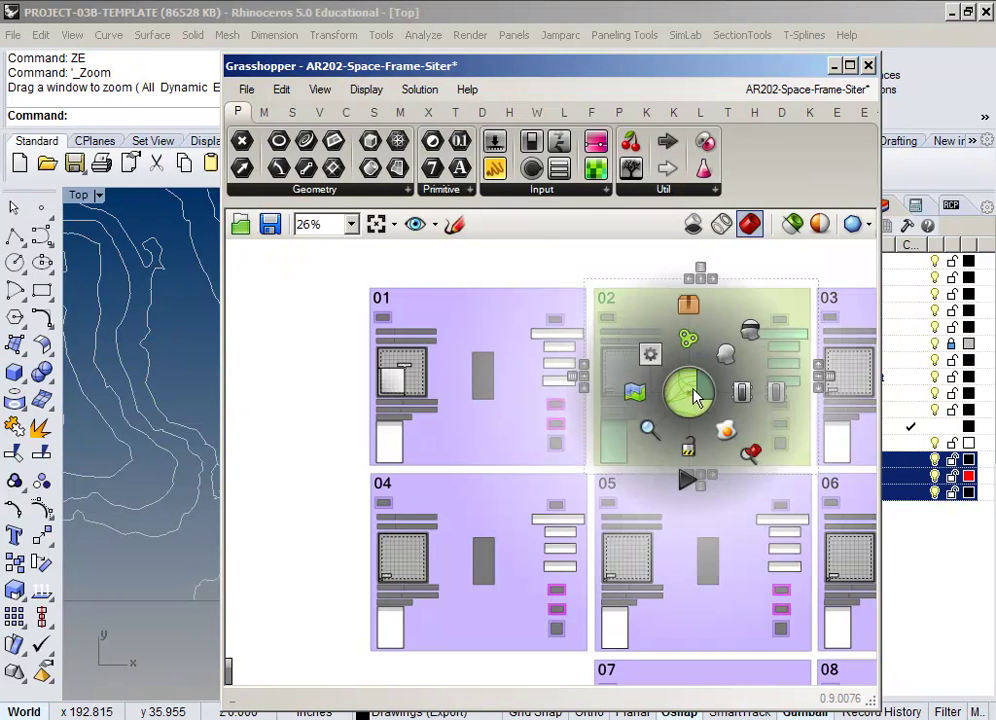
click(745, 396)
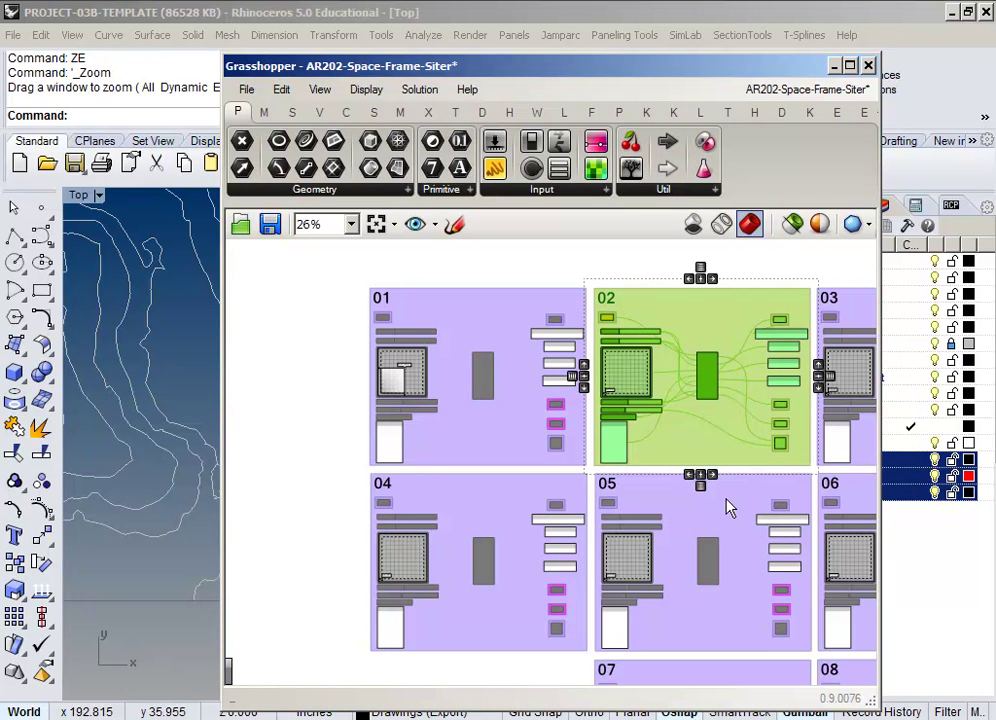
click(682, 269)
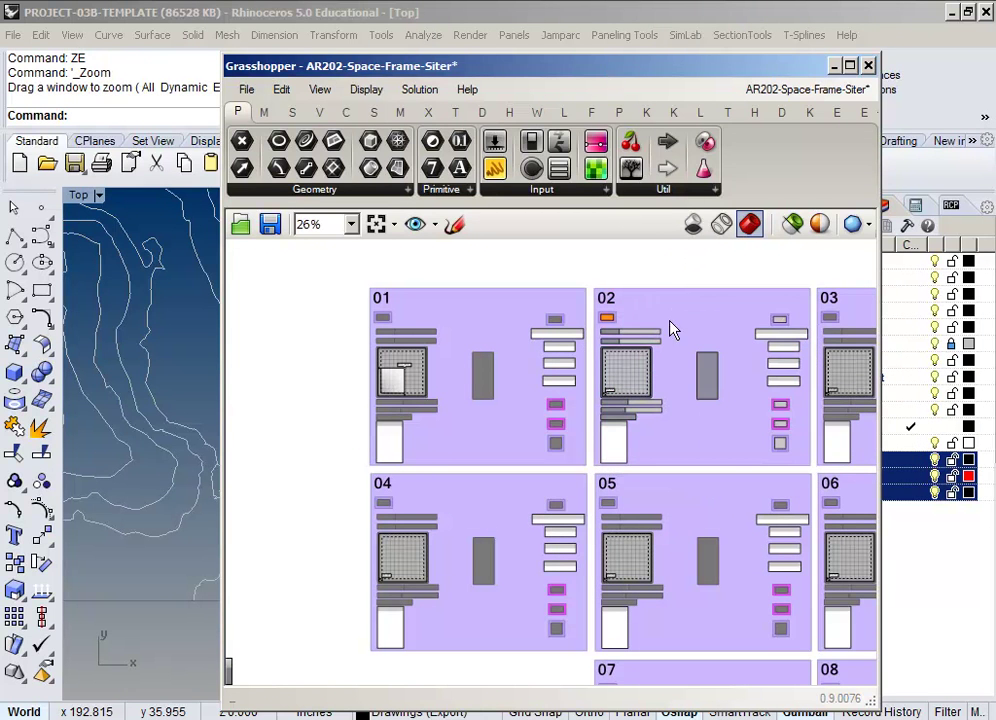
scroll(670, 316, up, 5)
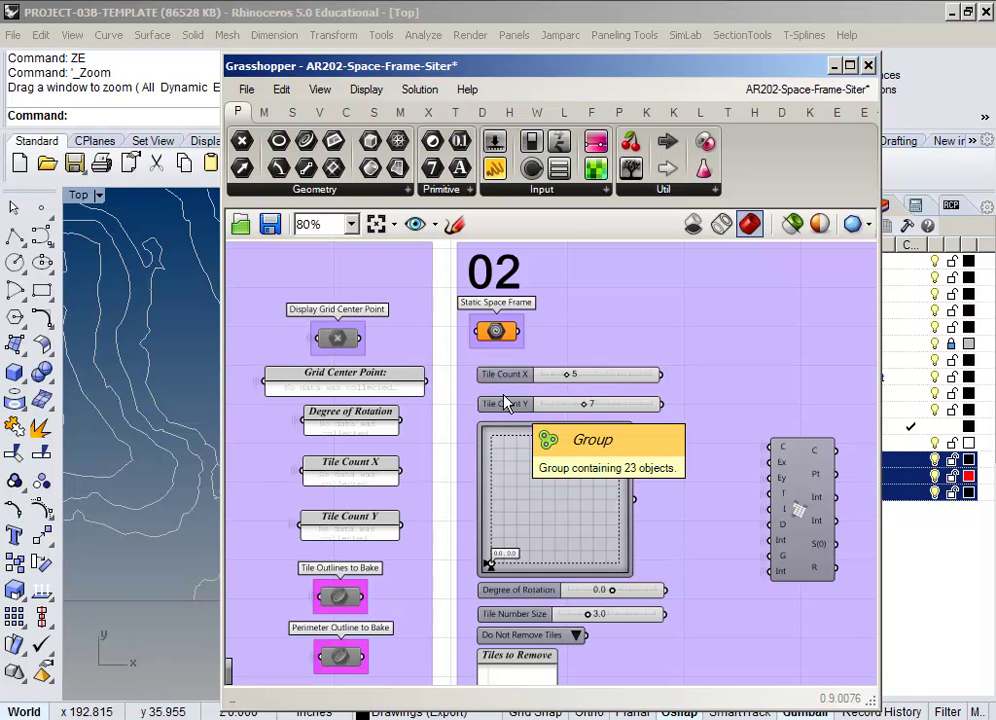
Step: Re-enable only the Static Space Frame geometry component in group 01, leaving the rest of that group disabled
right_drag(484, 394, 900, 462)
right_drag(778, 395, 771, 393)
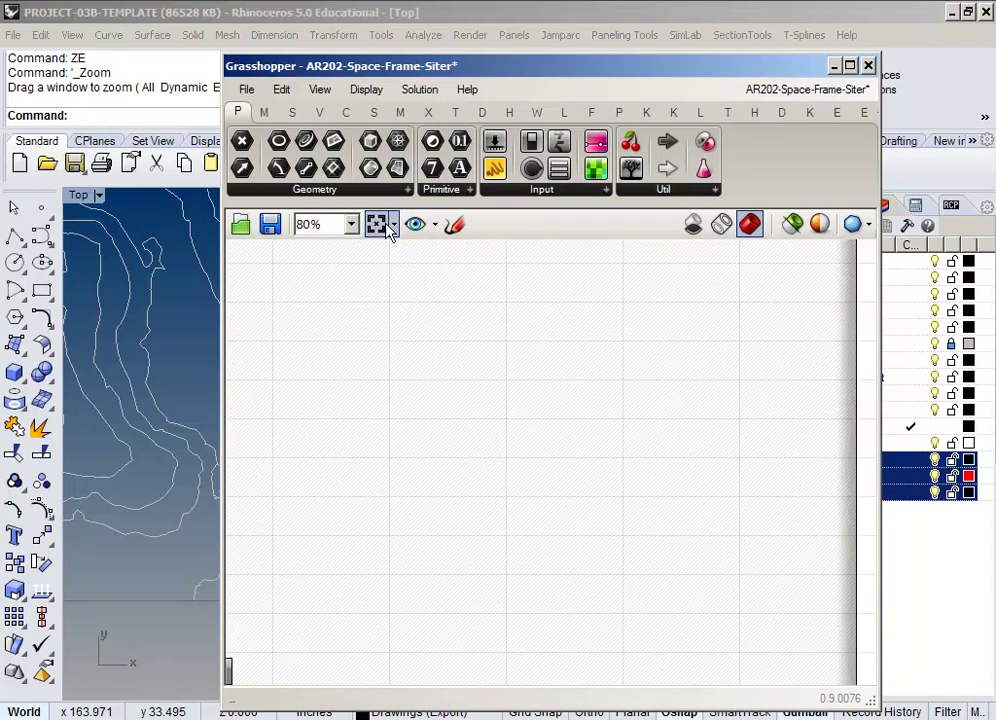
click(376, 224)
scroll(588, 483, up, 5)
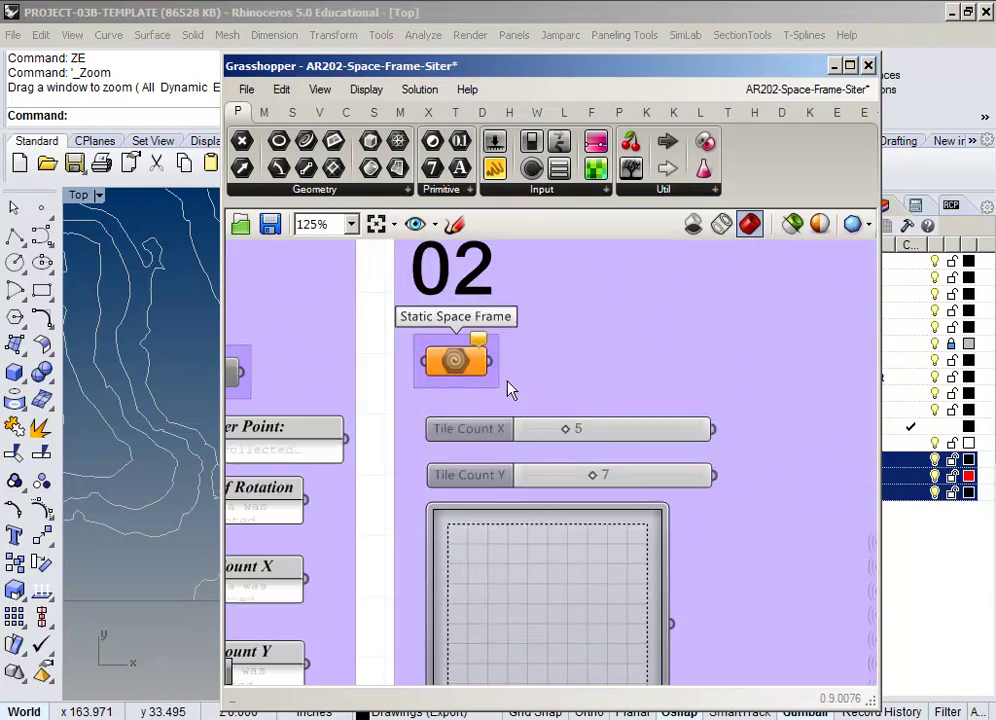
click(690, 535)
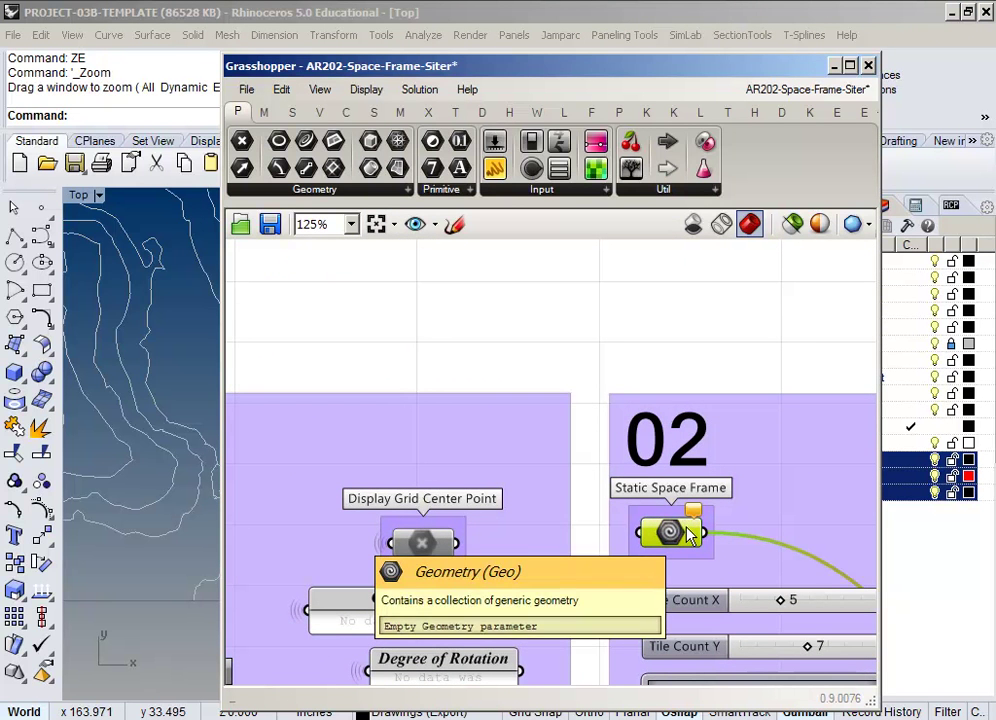
scroll(550, 353, down, 4)
right_drag(531, 440, 834, 442)
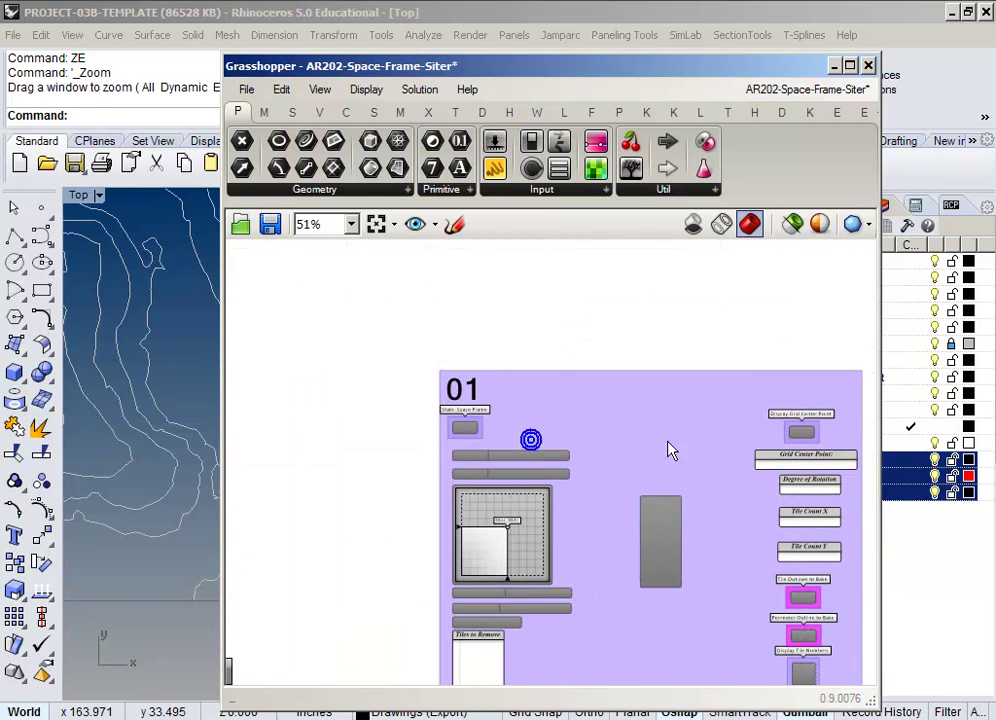
click(471, 431)
scroll(471, 433, up, 5)
right_click(471, 436)
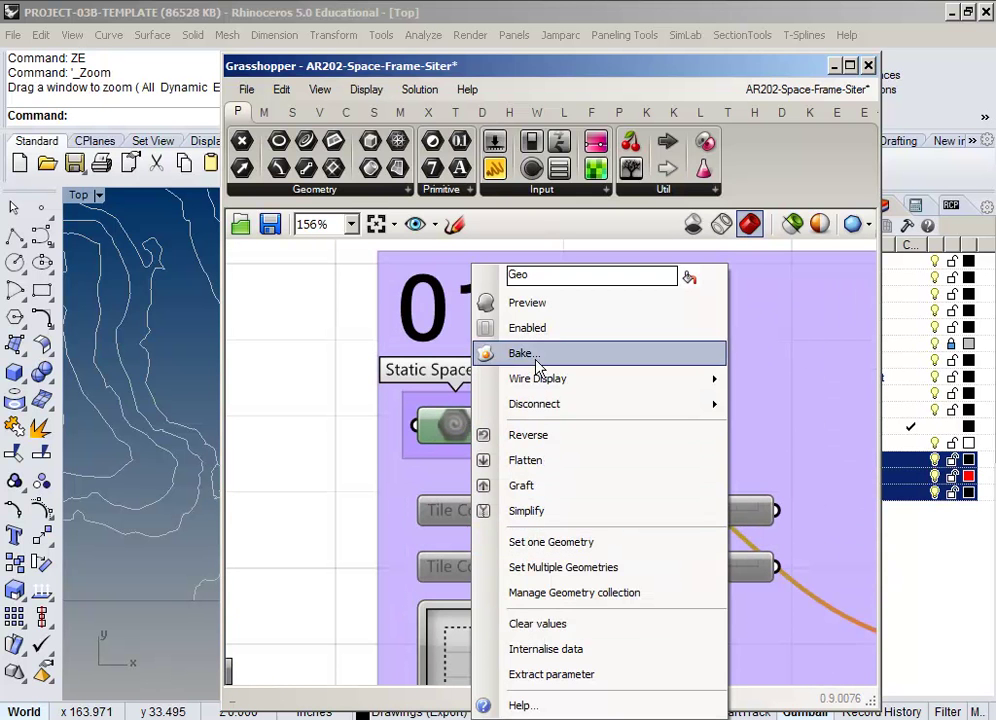
click(531, 326)
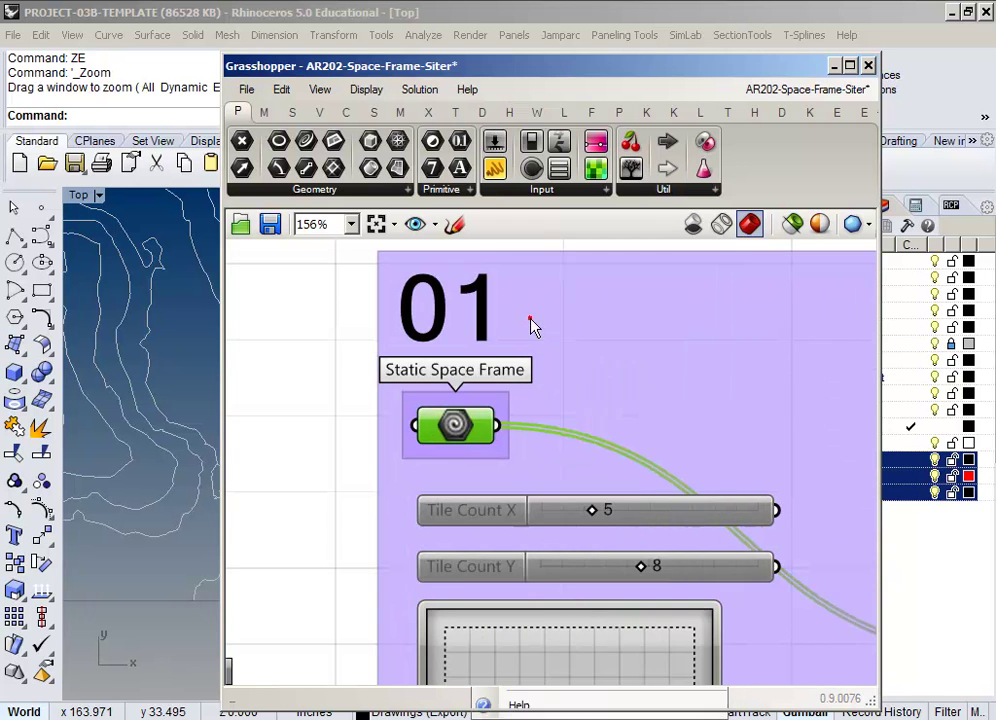
click(260, 371)
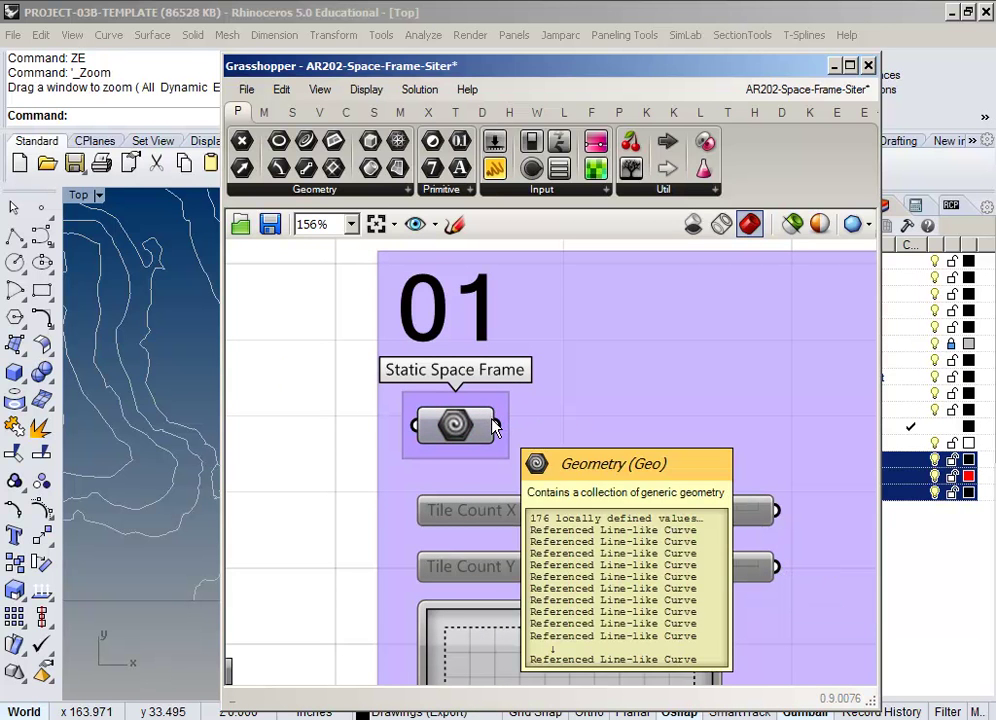
Step: Connect the output of group 01's Static Space Frame to the Static Space Frame input in group 02
drag(495, 428, 847, 367)
scroll(618, 296, down, 6)
scroll(630, 360, up, 3)
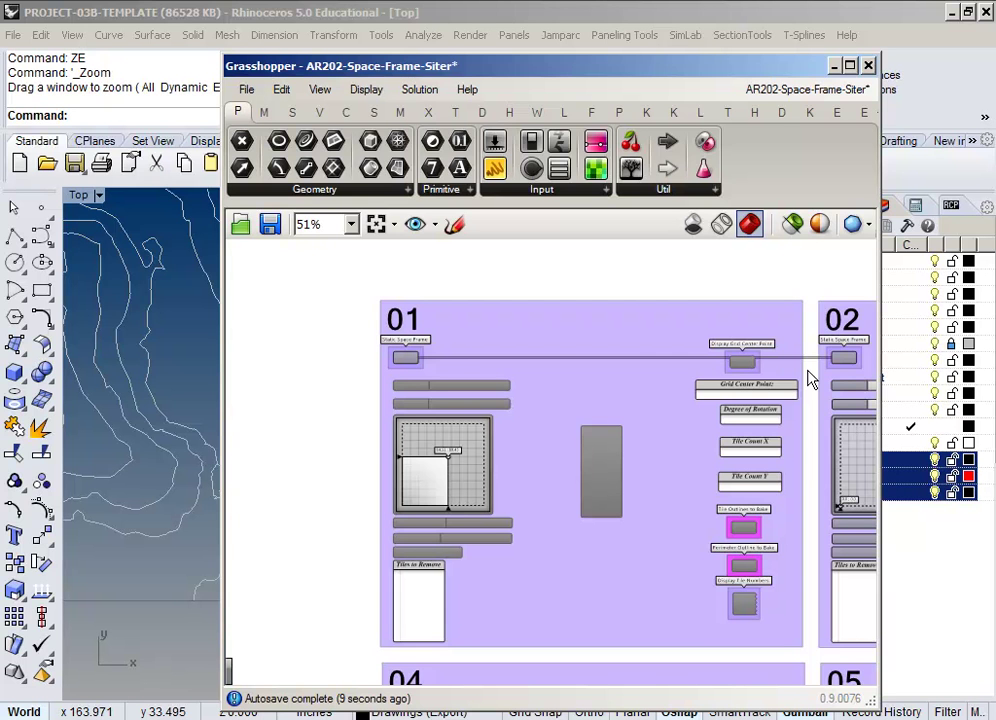
right_drag(855, 406, 574, 438)
scroll(651, 411, down, 2)
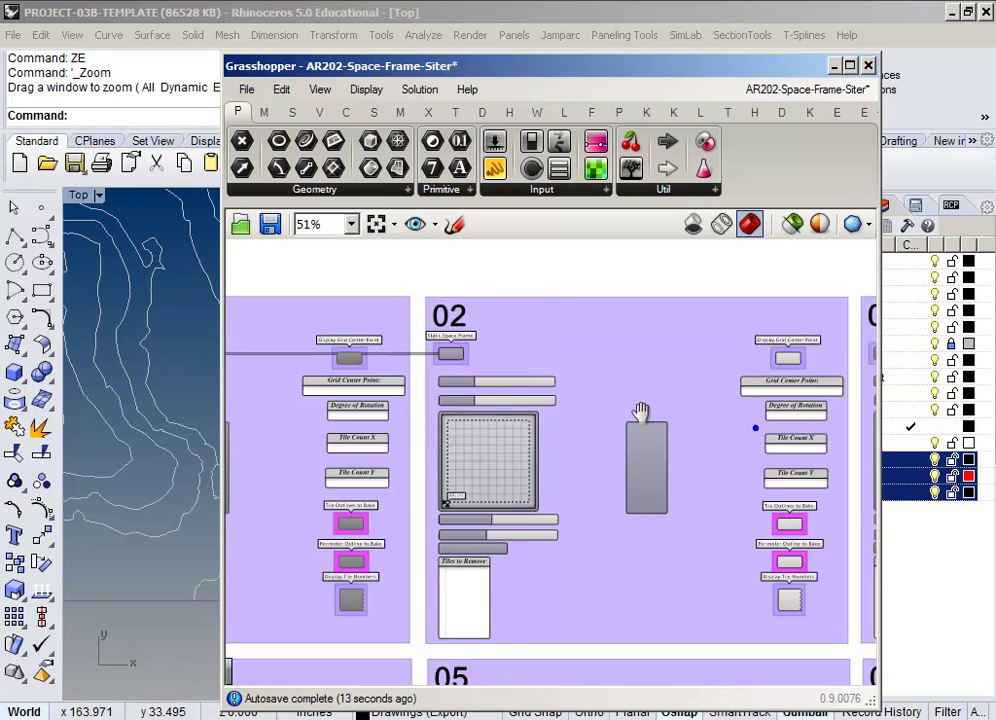
scroll(473, 444, up, 3)
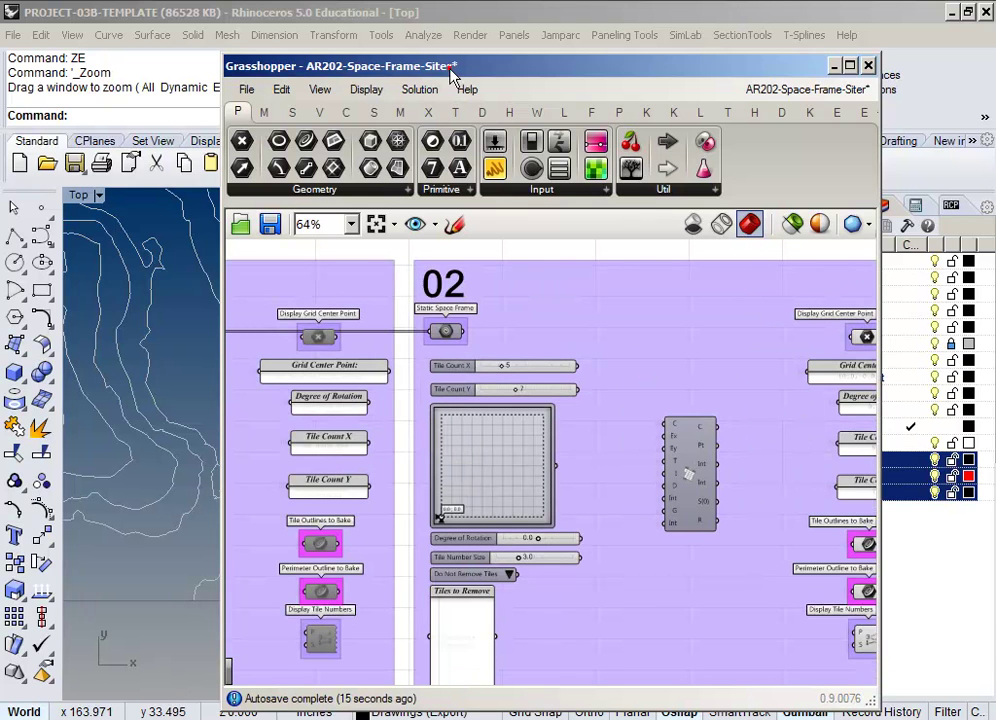
Step: Narrow the Grasshopper window to reveal the site plan and move group 02's grid center point into the oval at the site's middle
drag(226, 493, 560, 493)
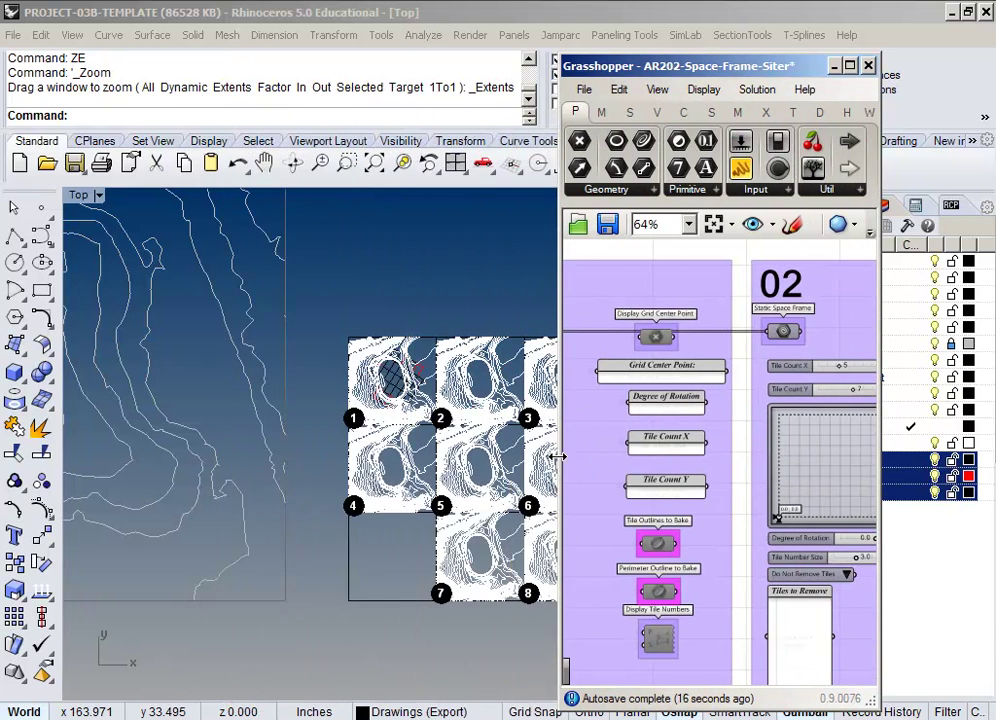
click(122, 512)
scroll(397, 540, up, 2)
scroll(398, 536, down, 5)
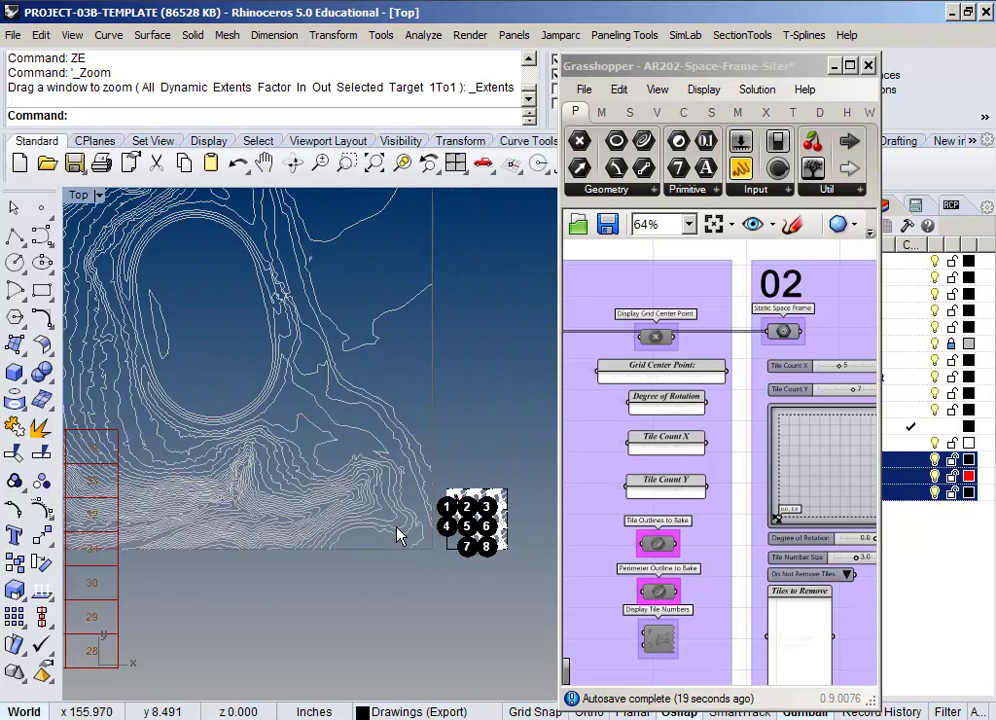
right_drag(325, 547, 477, 543)
right_drag(222, 538, 368, 510)
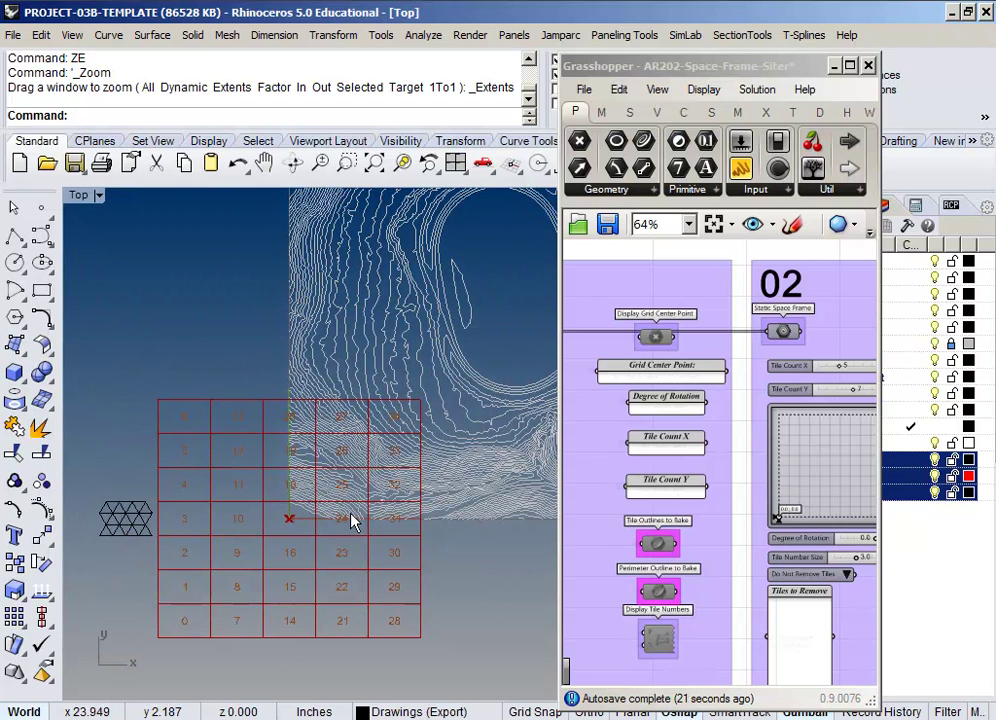
click(783, 518)
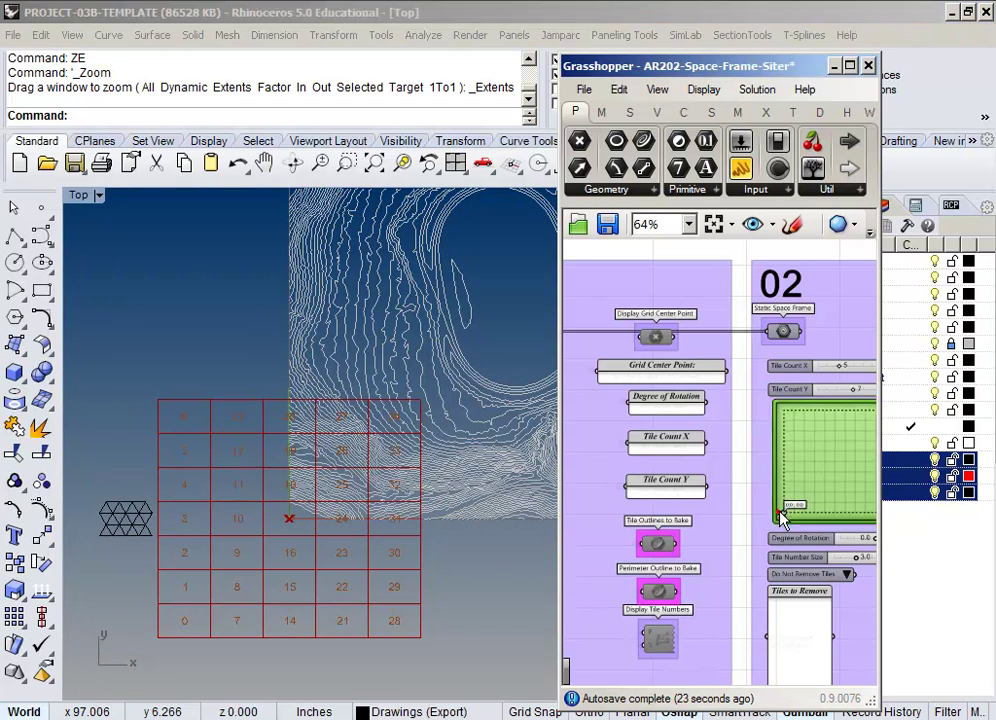
drag(783, 518, 845, 455)
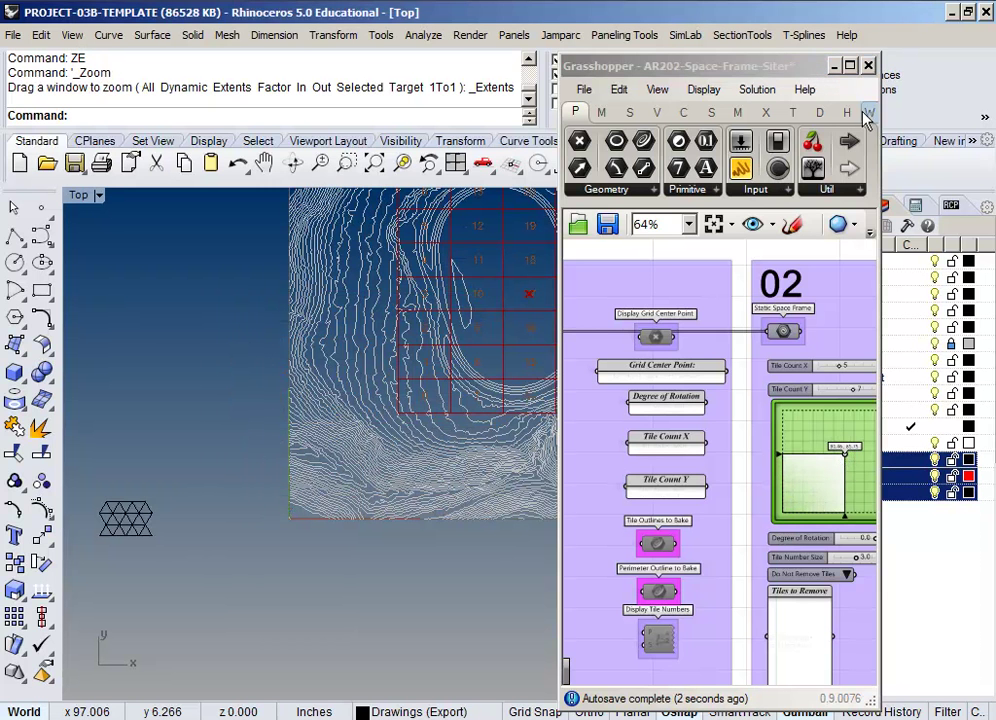
Step: Collapse the Grasshopper window and select all of the numbered site-plan drawings together with their grid and number dots in Rhino
drag(878, 93, 955, 93)
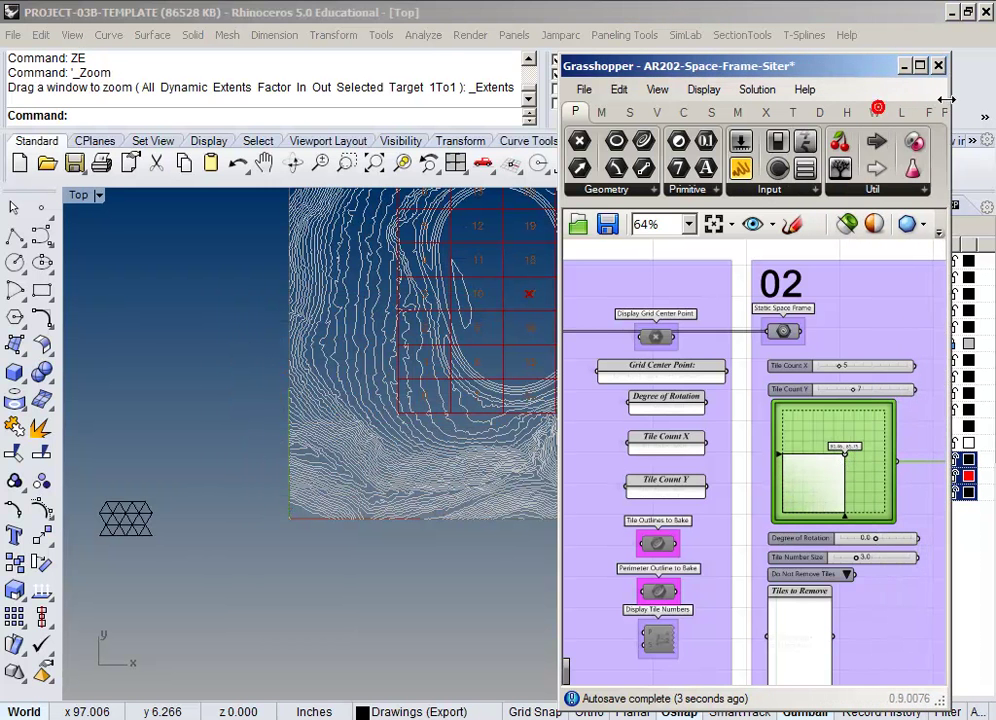
double_click(773, 63)
right_drag(668, 268, 310, 383)
scroll(320, 378, down, 2)
right_drag(436, 578, 660, 165)
scroll(590, 312, up, 5)
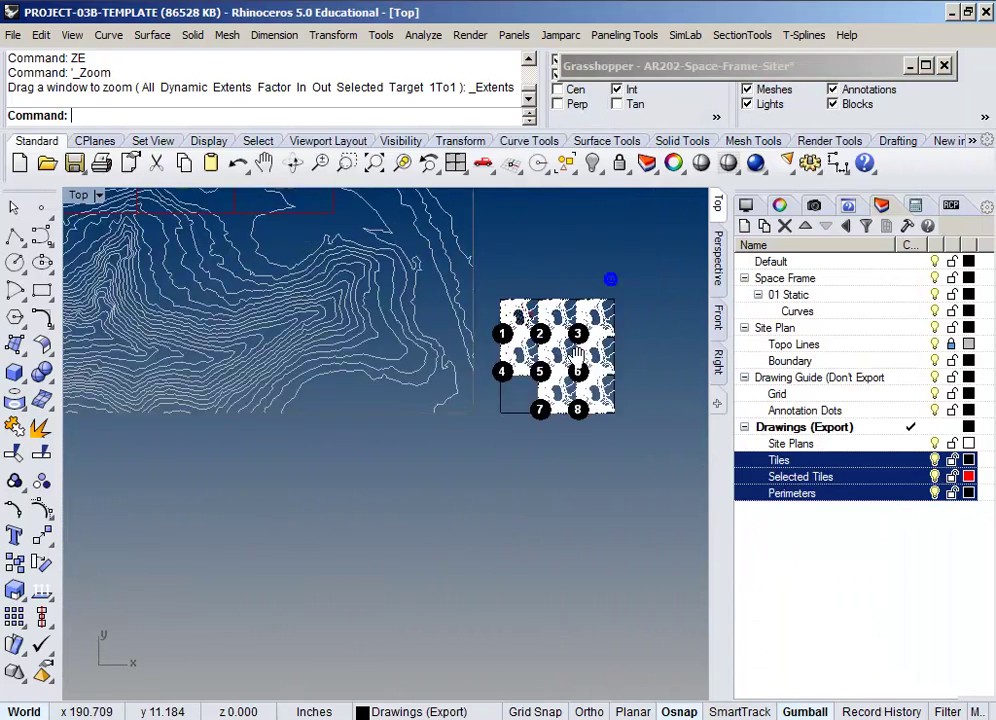
right_drag(580, 333, 487, 390)
scroll(525, 400, up, 3)
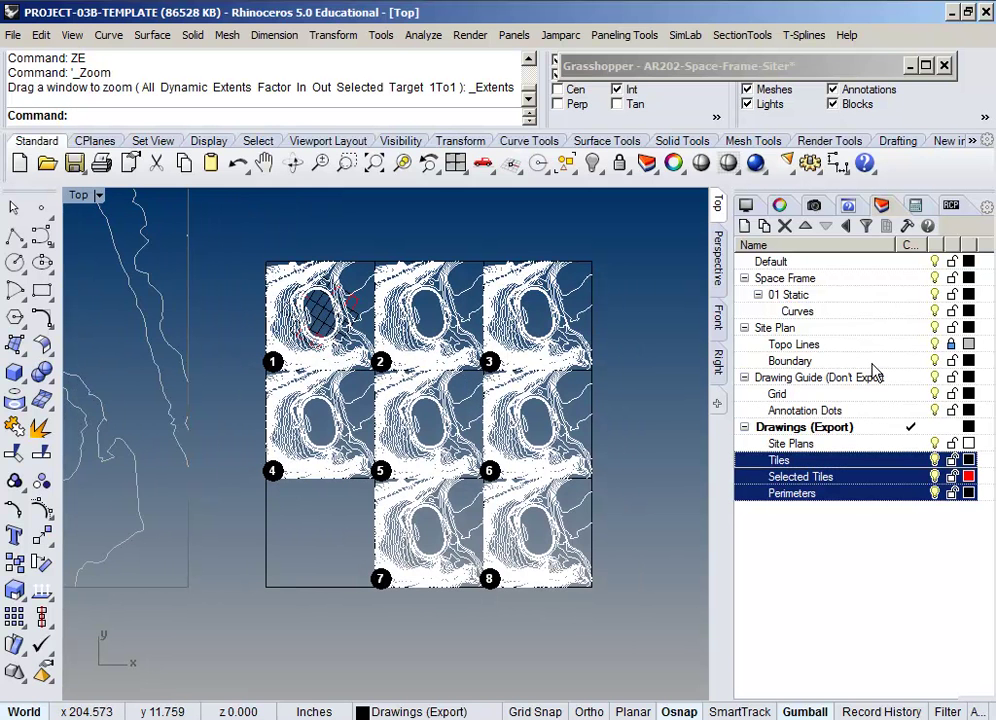
drag(235, 234, 631, 627)
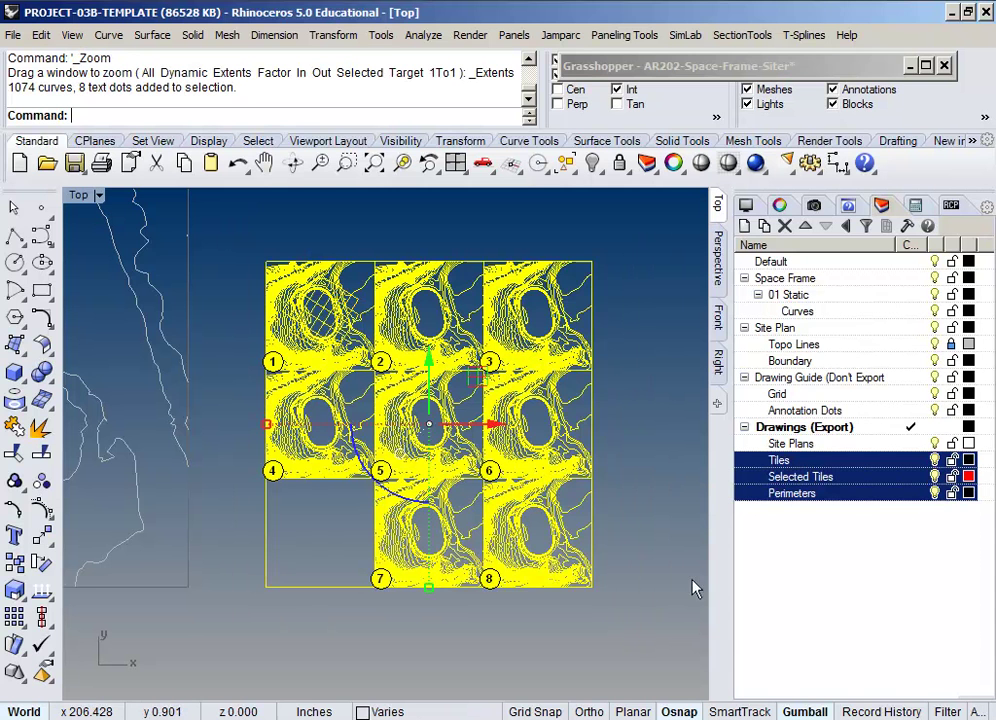
Step: Lock the Annotation Dots layer to exclude the number dots, keeping the Grid layer unlocked with its outer frame in the selection
click(951, 410)
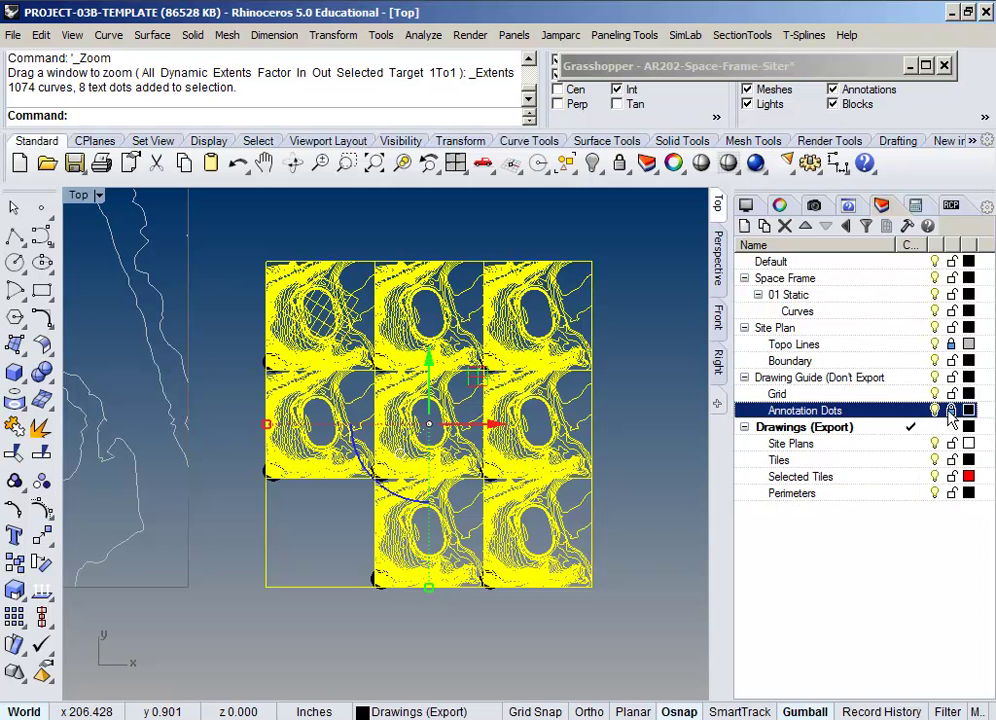
right_drag(460, 498, 486, 470)
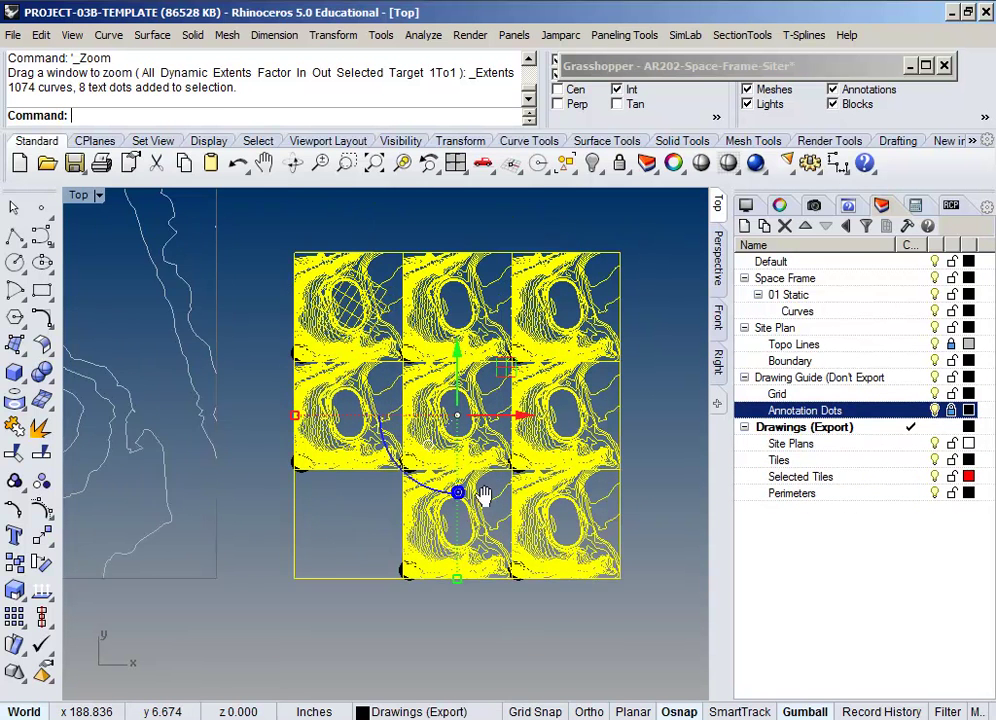
click(951, 394)
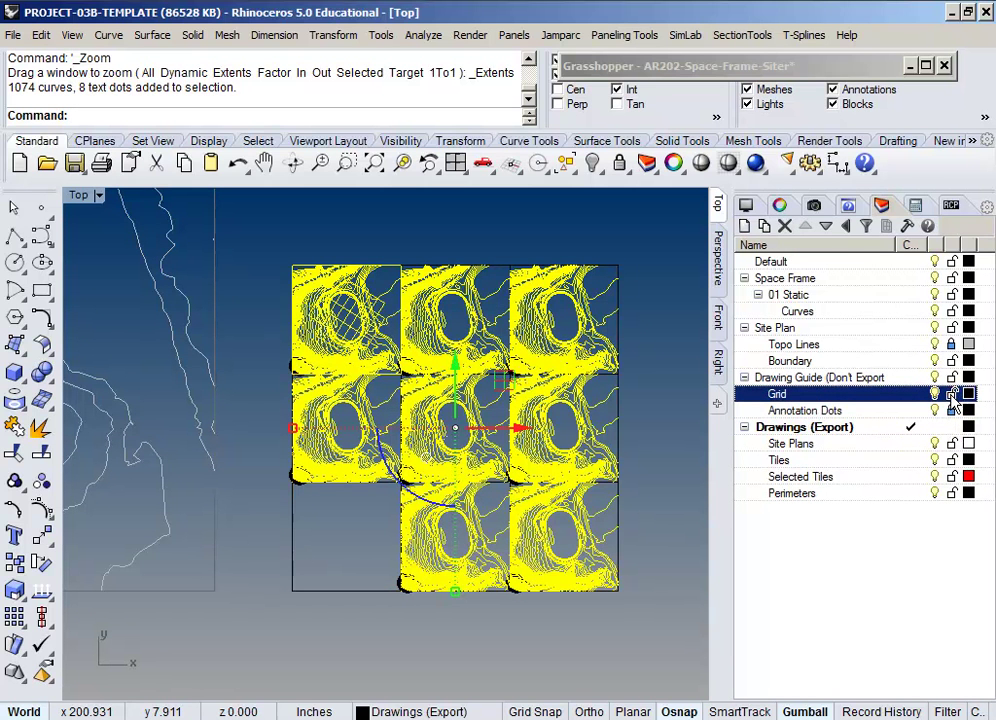
click(382, 590)
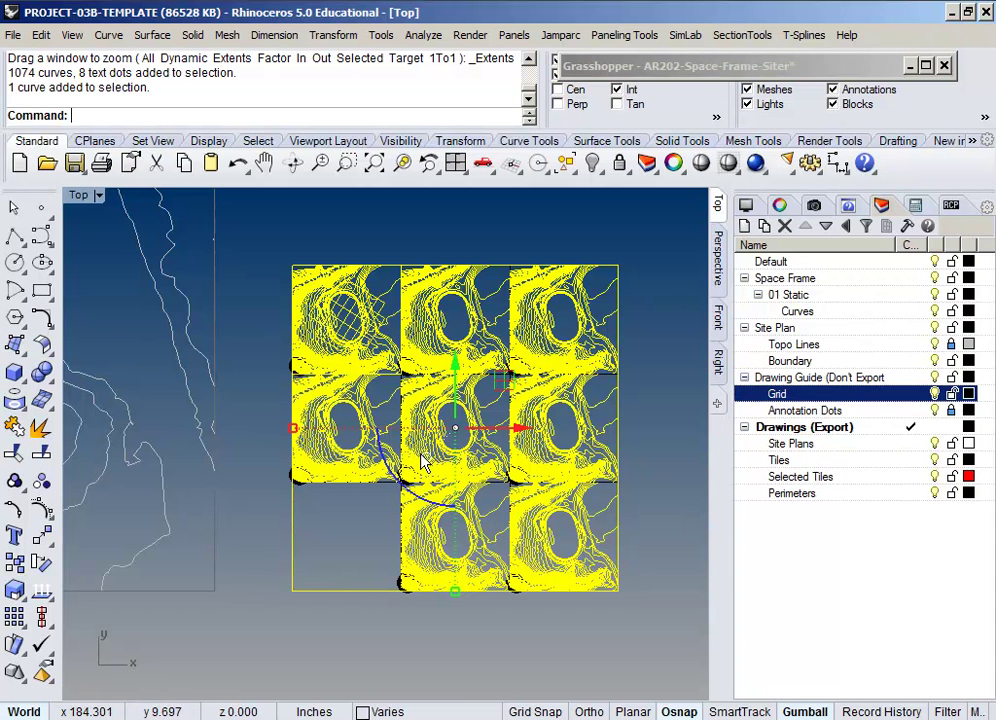
Step: Start exporting the selection to the Illustrator folder of Project 03B Drawings in Adobe Illustrator (*.ai) format
right_drag(425, 440, 416, 433)
text(export)
key(Return)
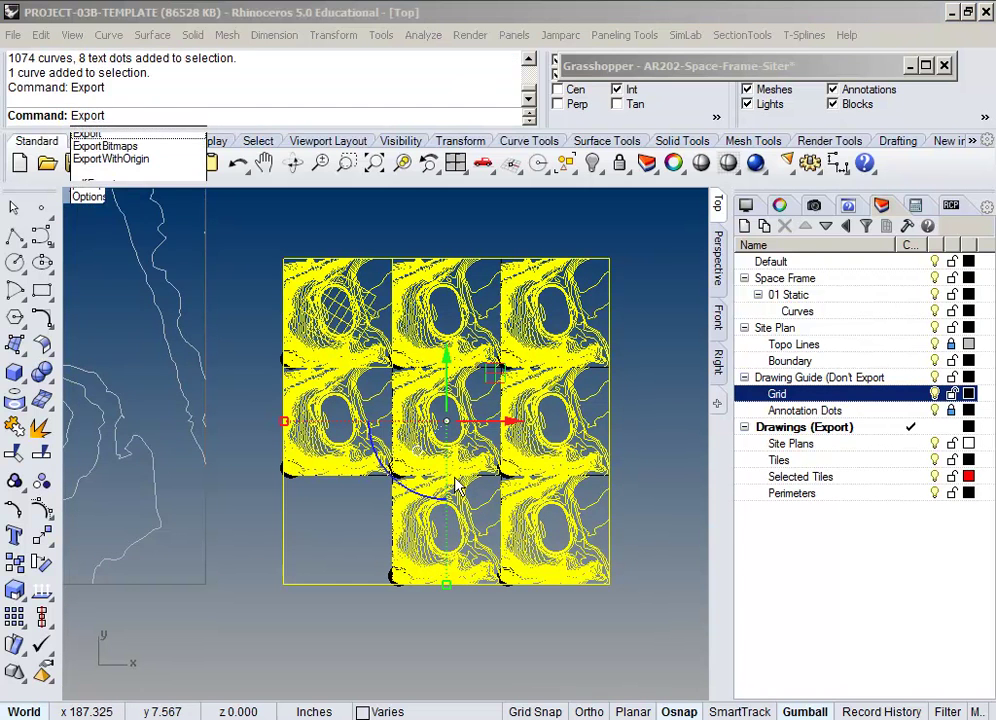
click(468, 101)
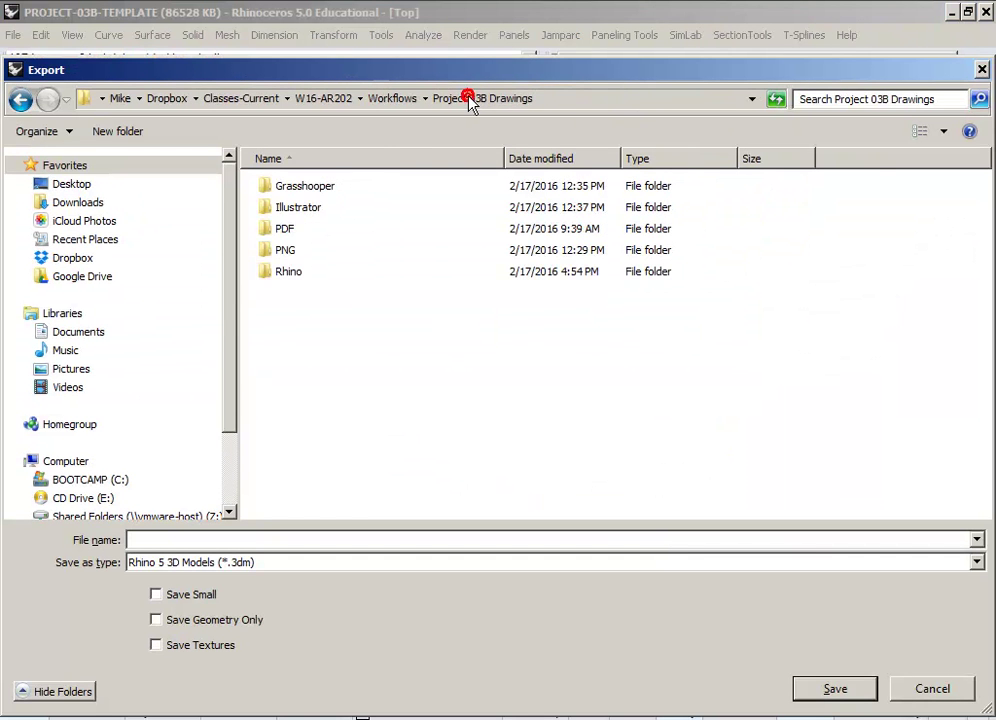
double_click(305, 208)
click(283, 540)
click(975, 562)
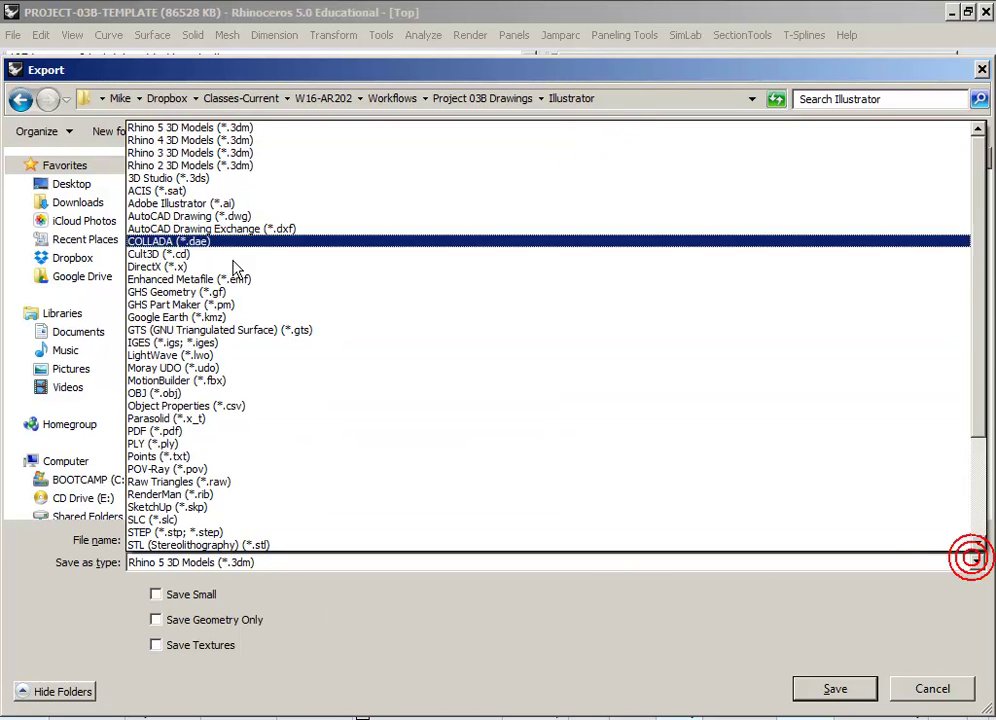
click(196, 203)
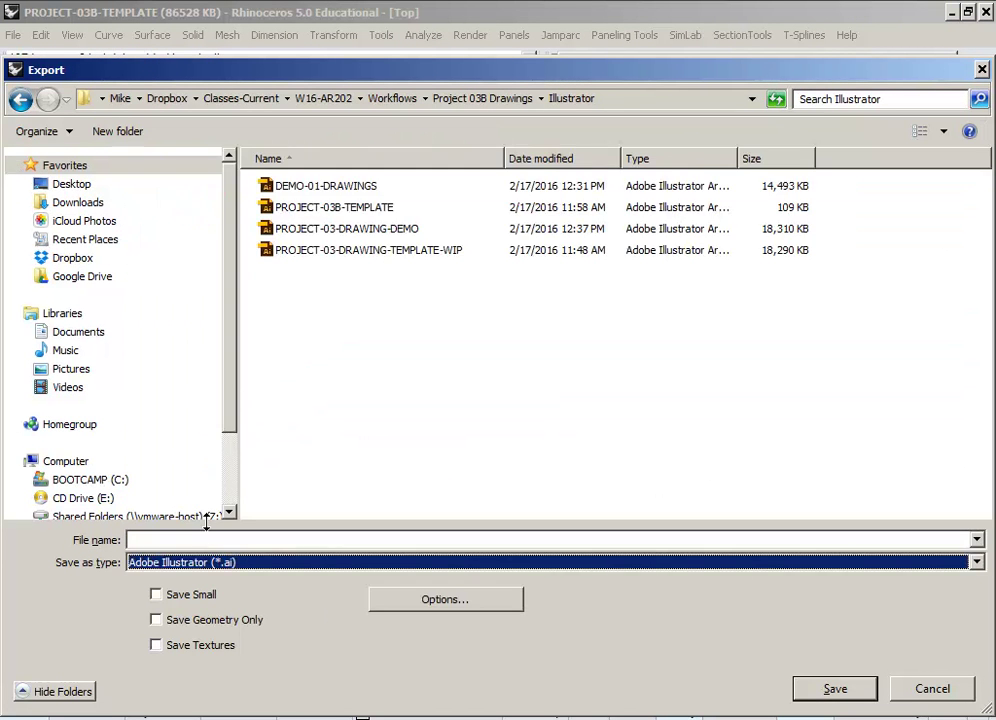
Step: Name the export DEMO-02-DRAWINGS and save it in CMYK with the model scale preserved at 1 inch = 1 inch
click(290, 186)
click(170, 539)
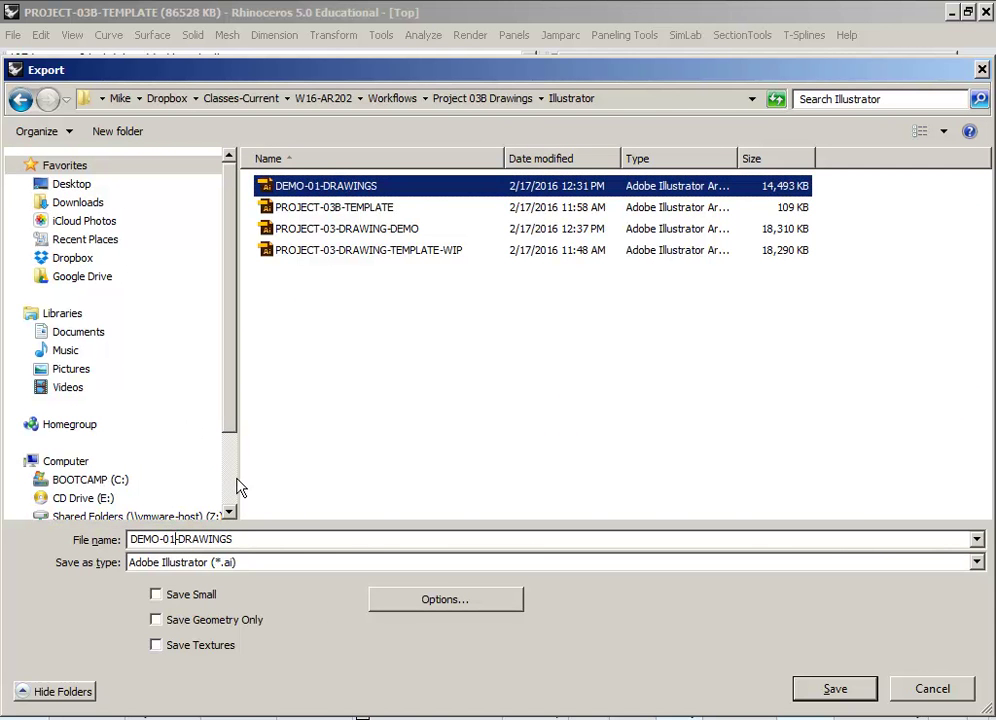
key(BackSpace)
text(2)
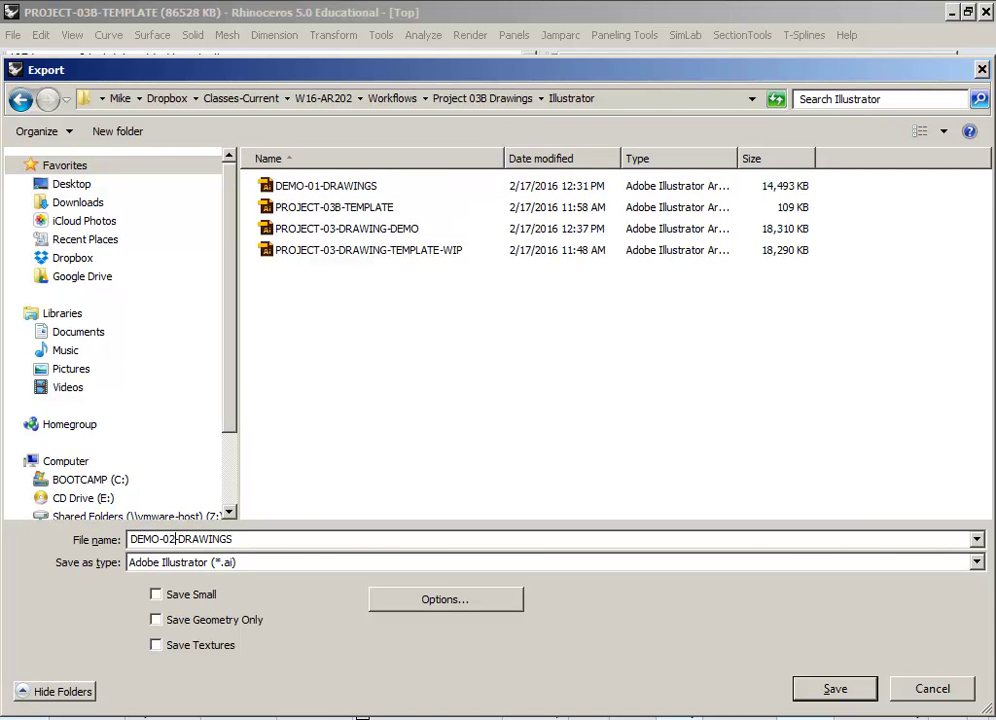
click(843, 699)
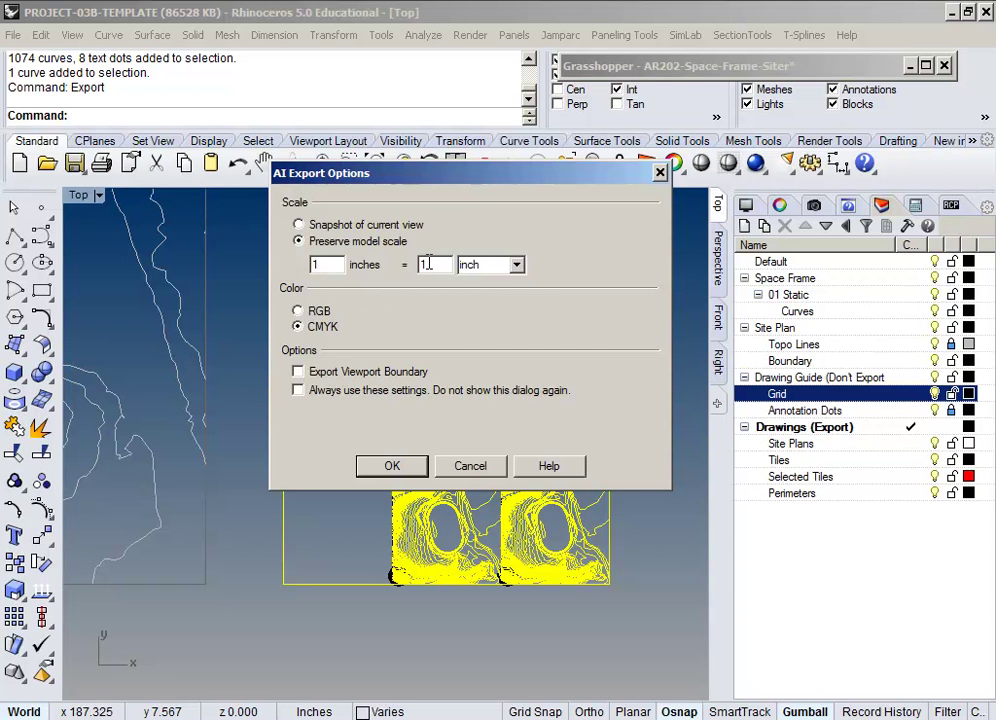
click(414, 464)
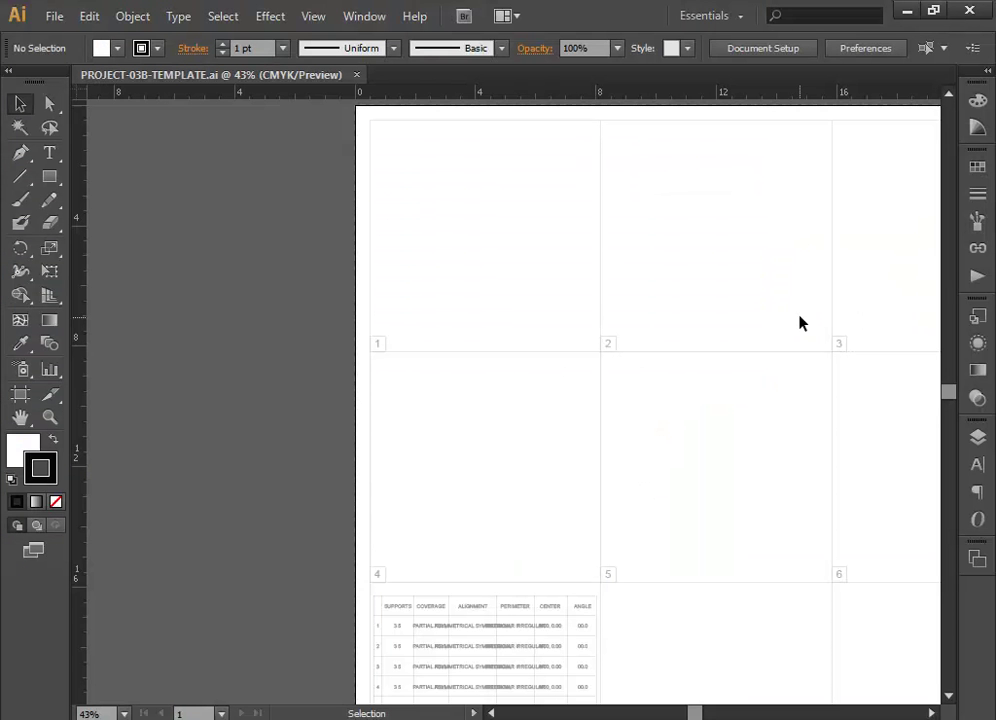
Step: Switch to Illustrator and examine the numbered drawing cells and the data table in PROJECT-03B-TEMPLATE.ai
alt+scroll(476, 314, down, 2)
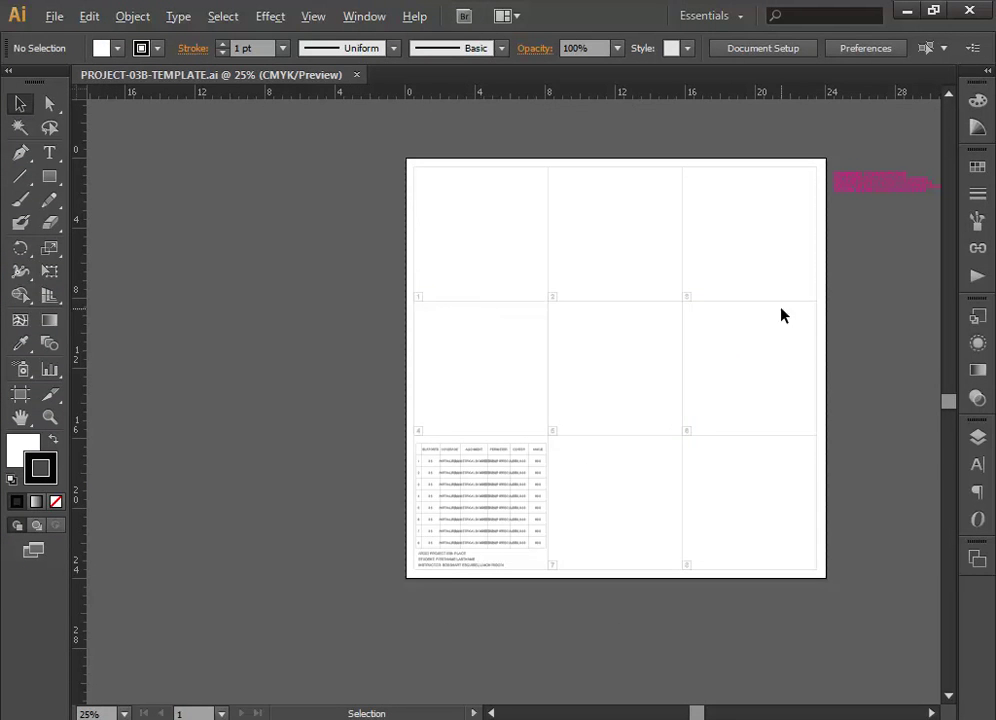
scroll(860, 300, up, 4)
scroll(720, 360, down, 5)
scroll(560, 387, up, 3)
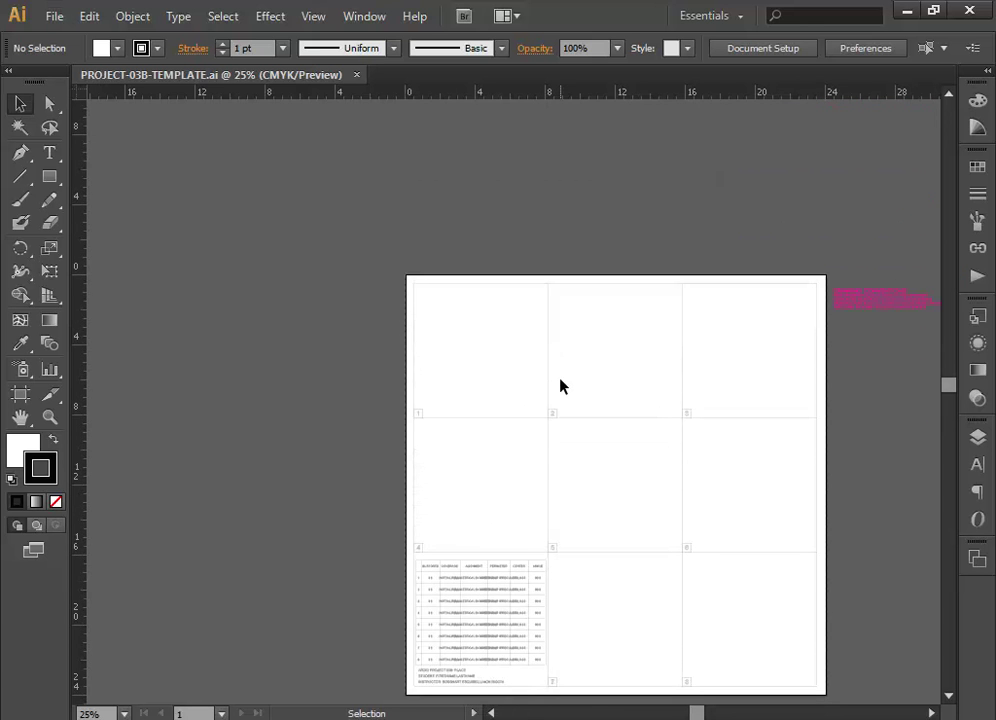
alt+scroll(596, 433, up, 1)
drag(674, 485, 571, 422)
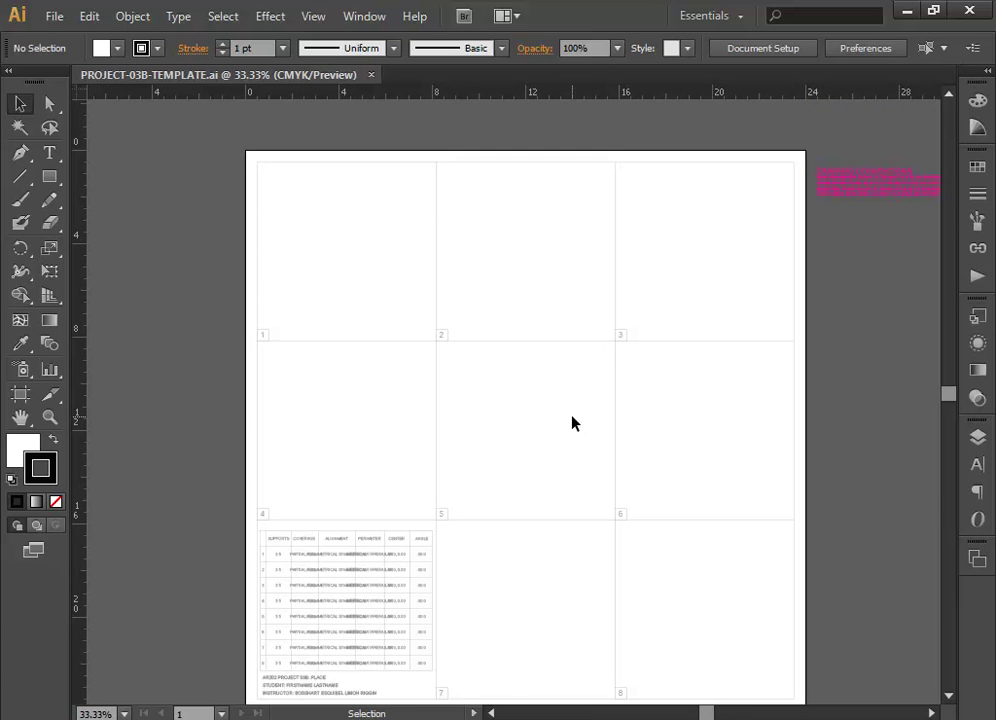
alt+scroll(393, 518, up, 3)
alt+scroll(393, 518, down, 2)
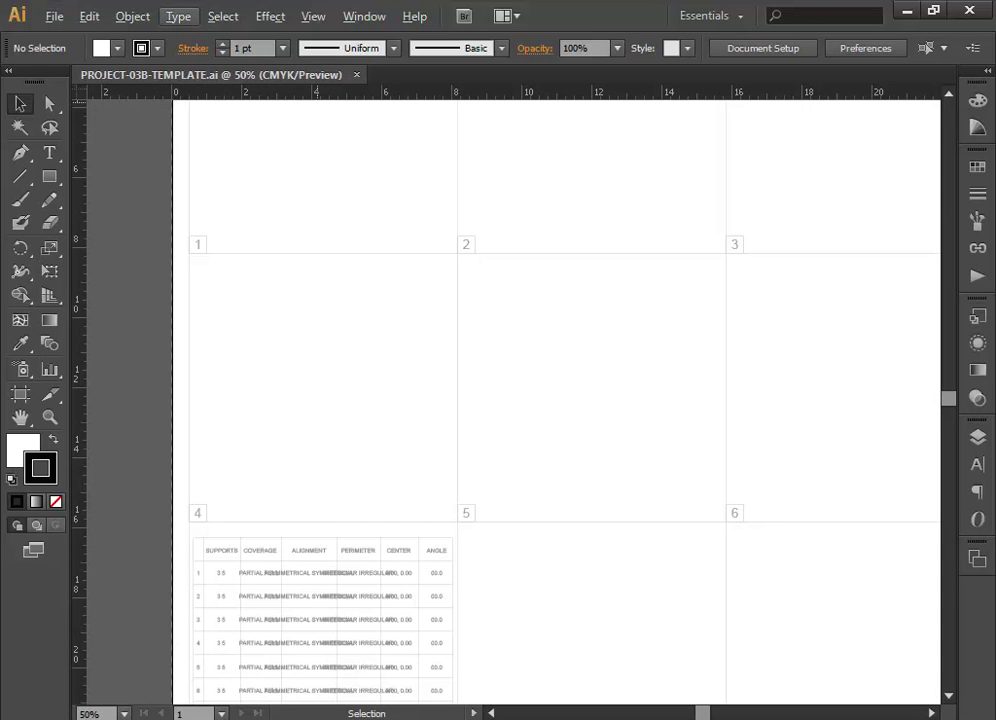
Step: Open DEMO-2-Drawings from the DEMO DRAWINGS folder
click(75, 18)
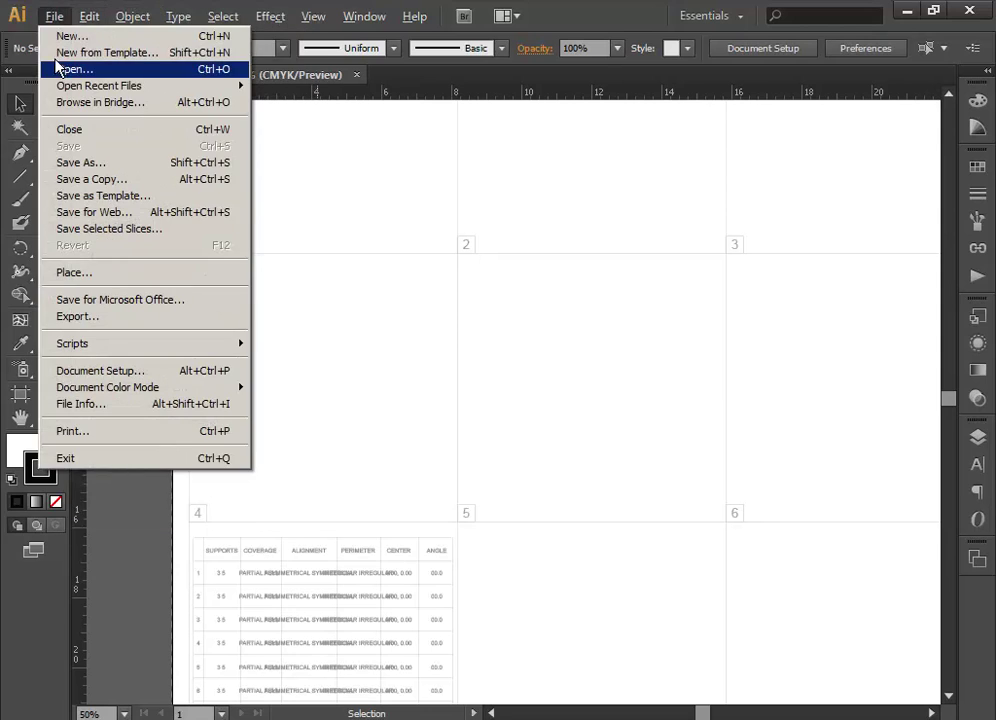
click(60, 69)
double_click(180, 89)
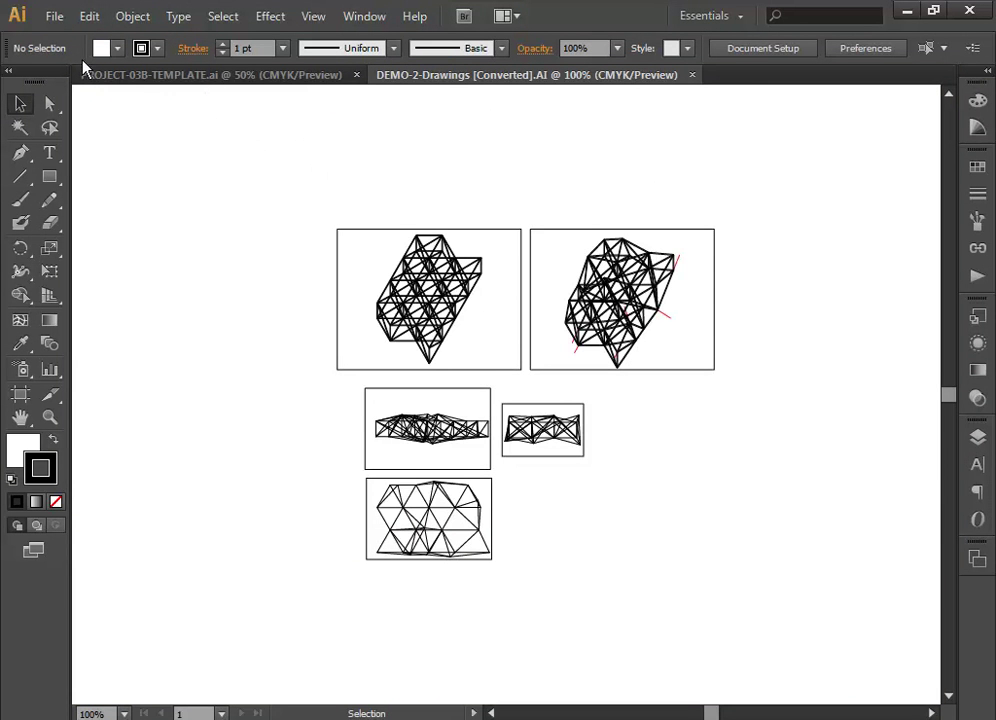
Step: Open the exported DEMO-02-DRAWINGS file from the Illustrator folder of Project 03B Drawings
click(60, 16)
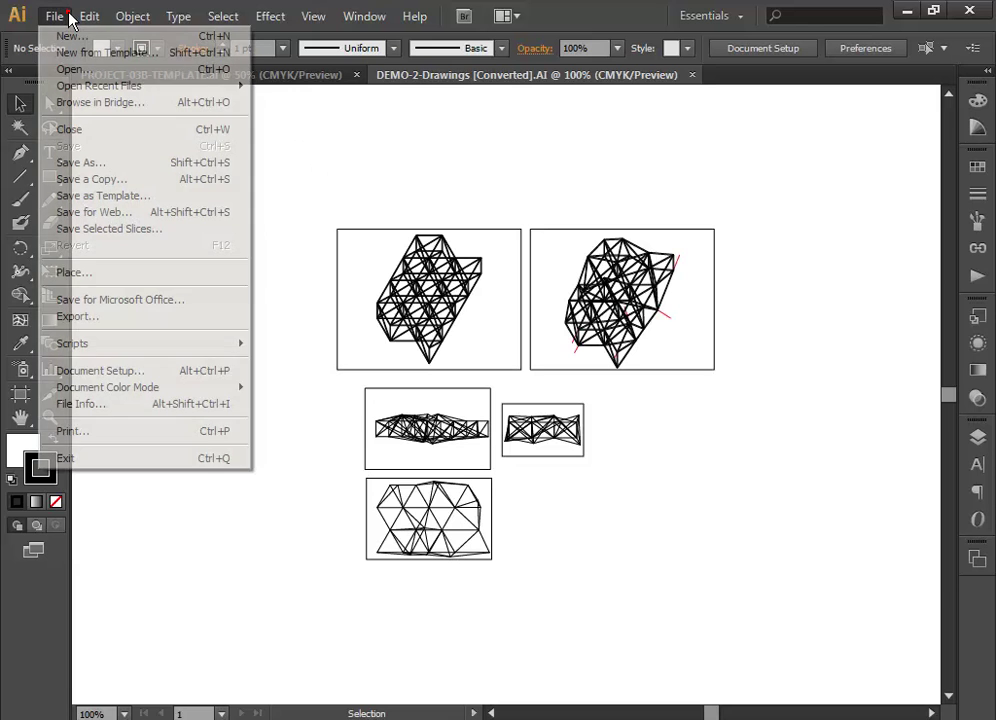
click(80, 69)
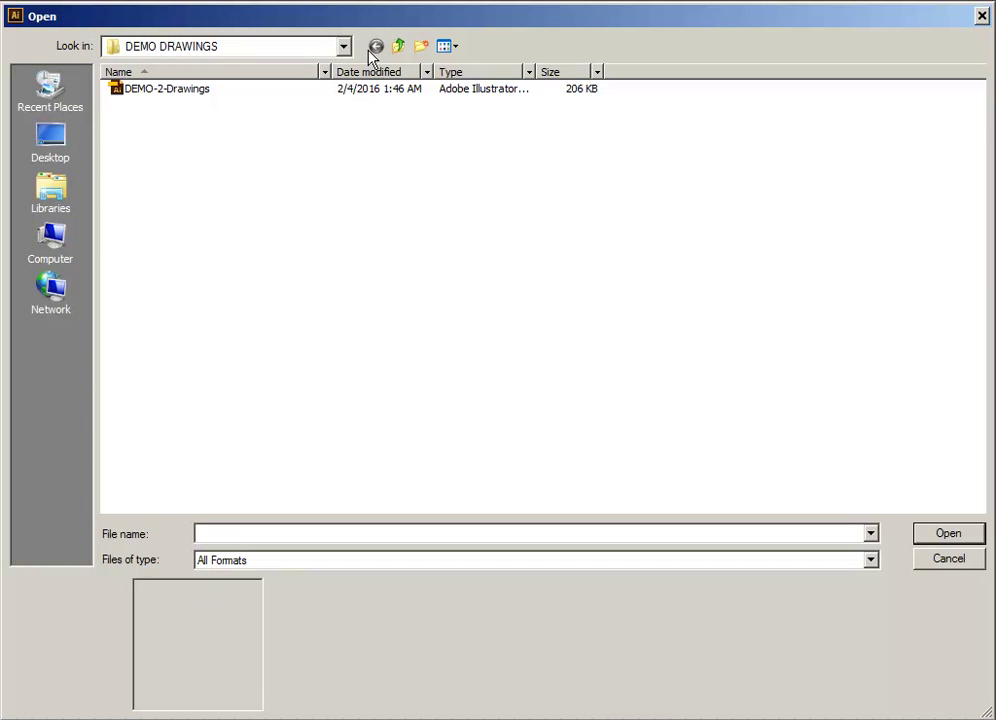
click(343, 46)
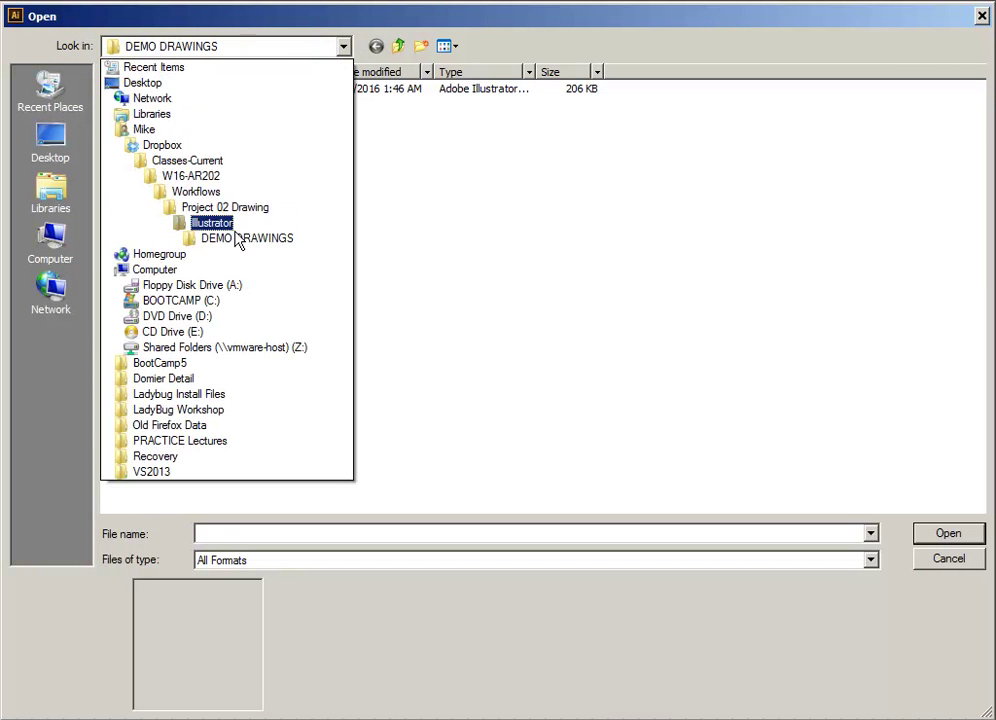
click(226, 195)
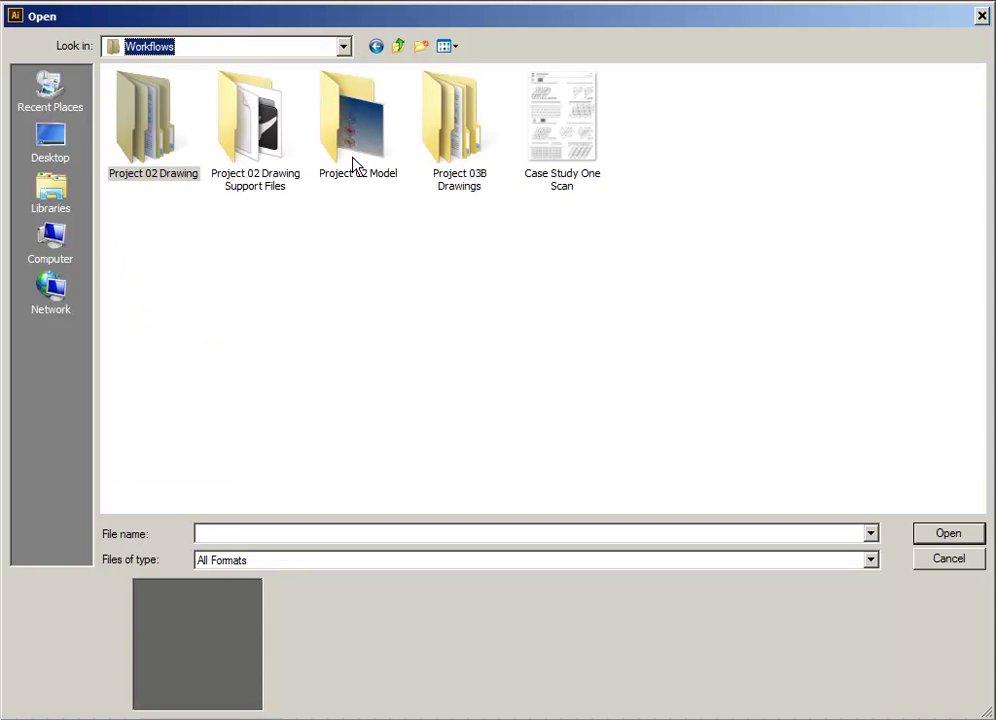
double_click(456, 130)
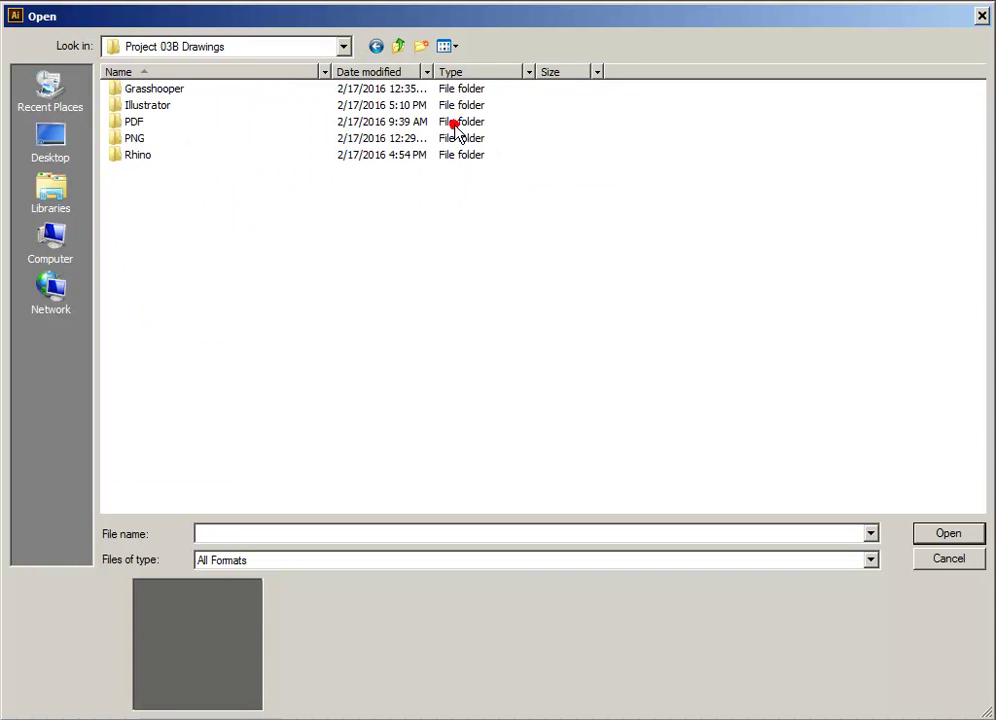
double_click(146, 105)
click(171, 107)
double_click(168, 105)
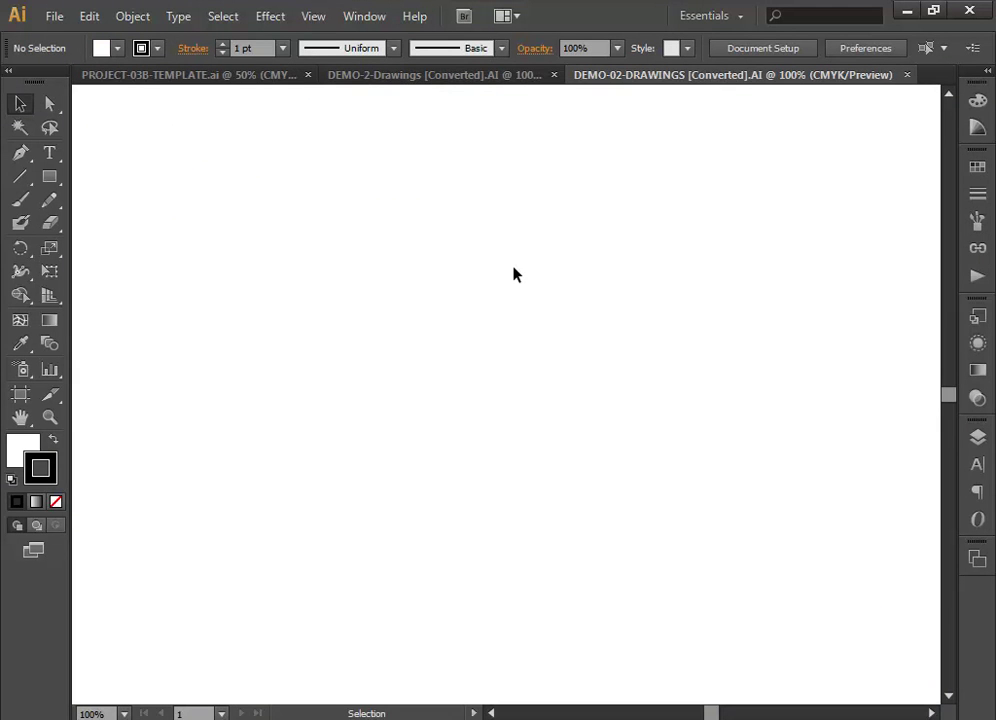
Step: Move the imported drawing set from outside the canvas area onto the artboard
alt+scroll(518, 273, down, 11)
drag(791, 348, 665, 338)
click(795, 405)
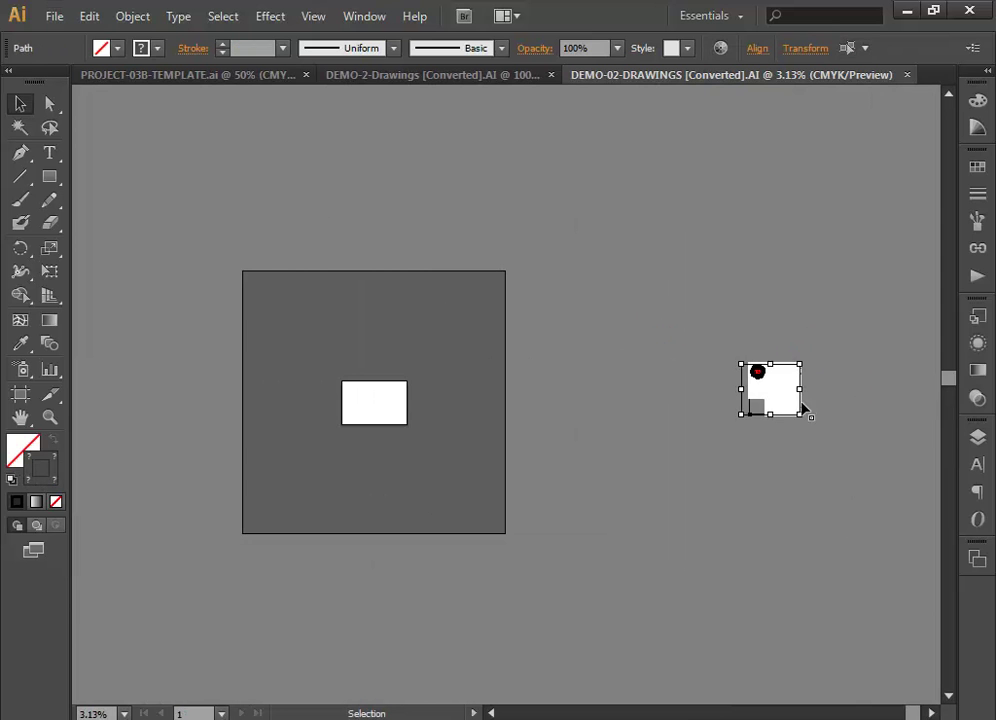
click(672, 292)
click(782, 396)
drag(782, 396, 209, 400)
alt+scroll(385, 411, up, 6)
click(385, 411)
drag(519, 554, 823, 588)
scroll(823, 588, up, 4)
scroll(803, 544, down, 2)
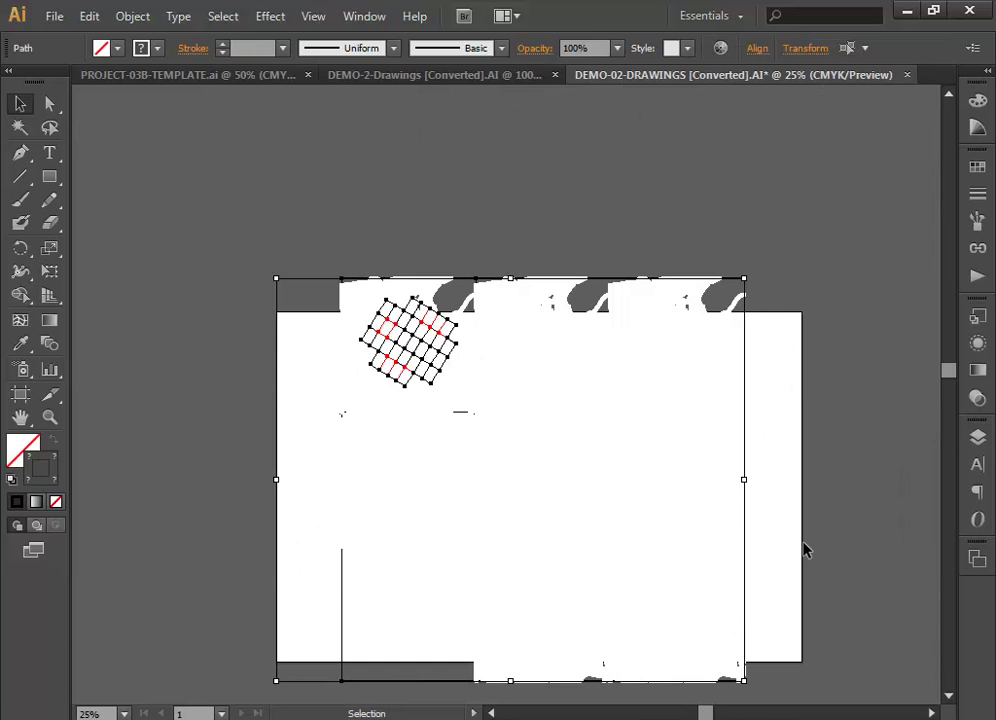
Step: Copy all the imported drawings and switch to PROJECT-03B-TEMPLATE.ai with the whole sheet in view
key(a)
key(v)
click(227, 74)
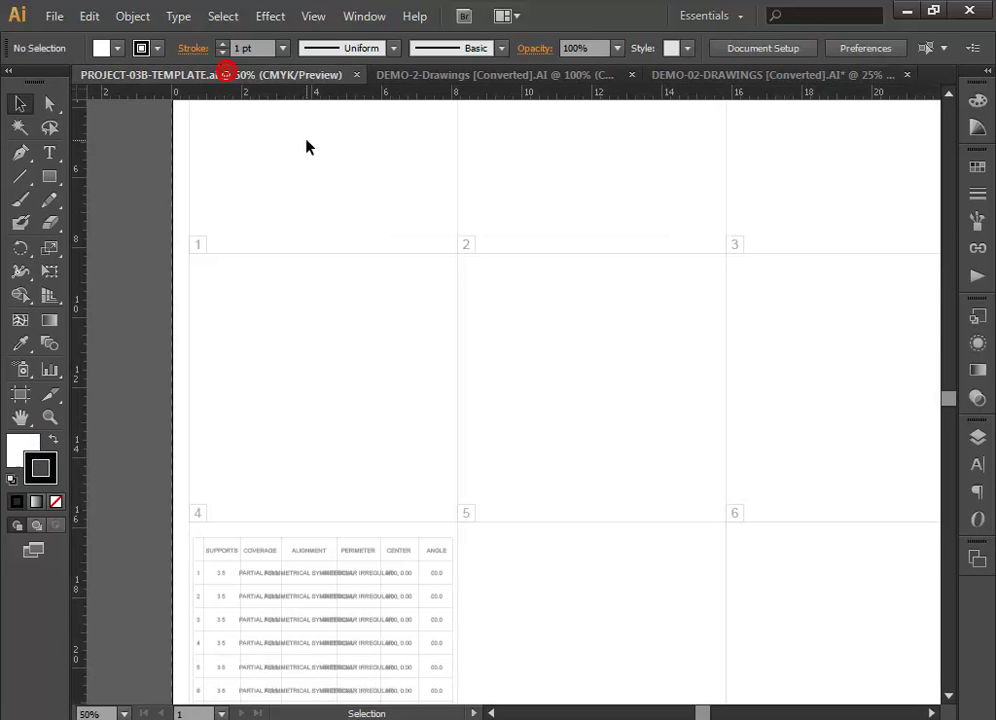
key(ctrl+minus)
key(ctrl+r)
alt+scroll(489, 350, down, 1)
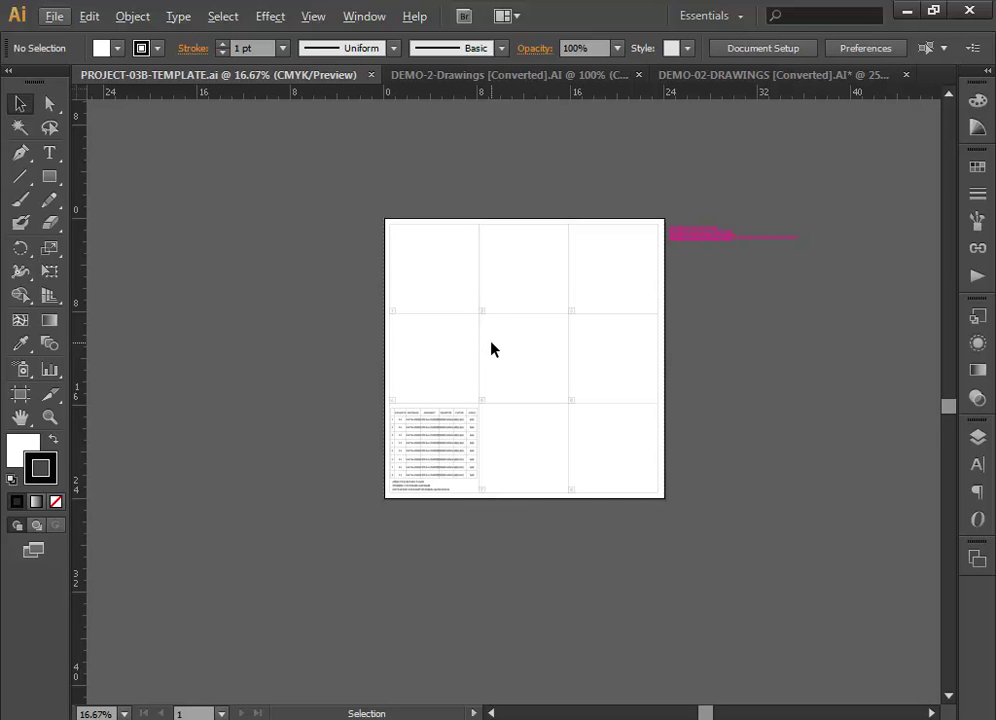
Step: Paste the drawings with the Drawings layer targeted, and move the four pasted Drawings [Export] layers and the Drawing Guide Grid layer below it
click(978, 437)
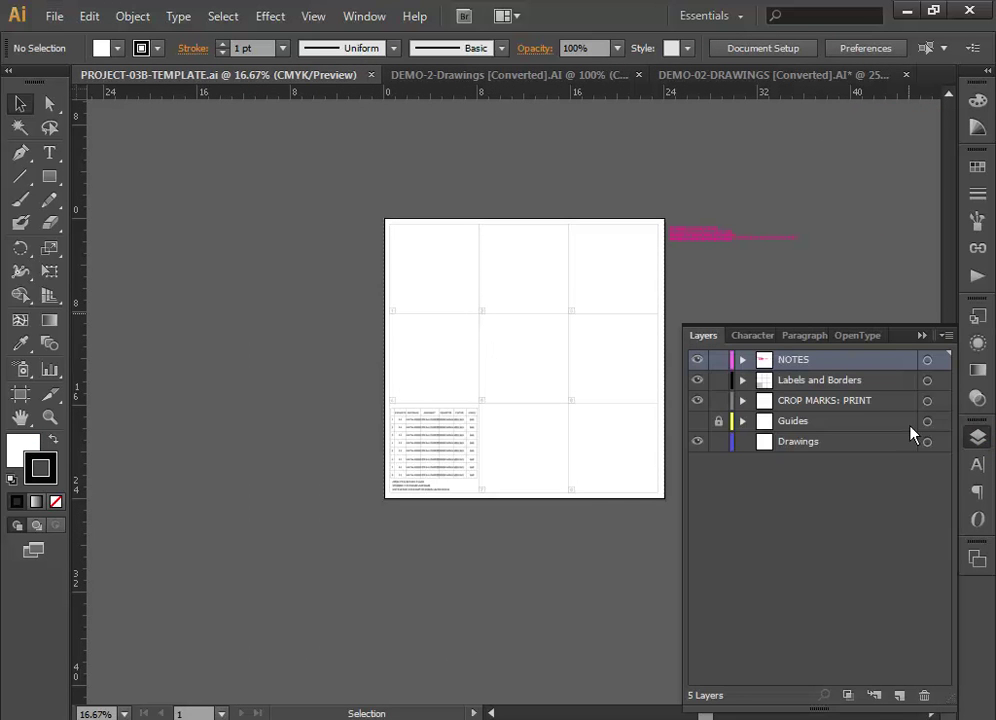
click(790, 442)
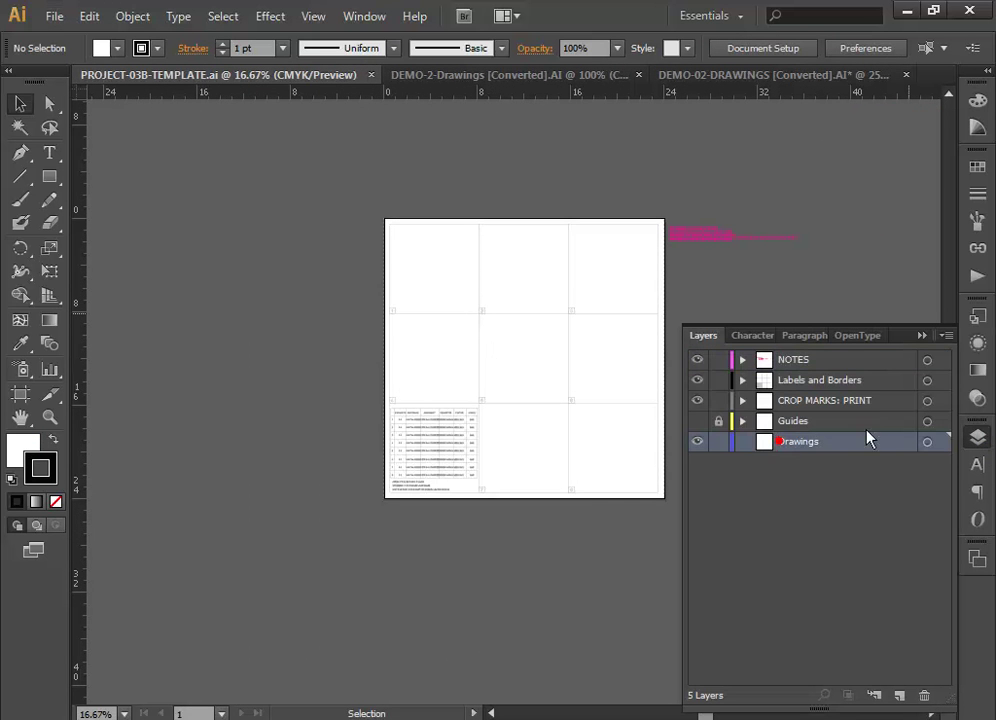
click(927, 442)
key(ctrl+v)
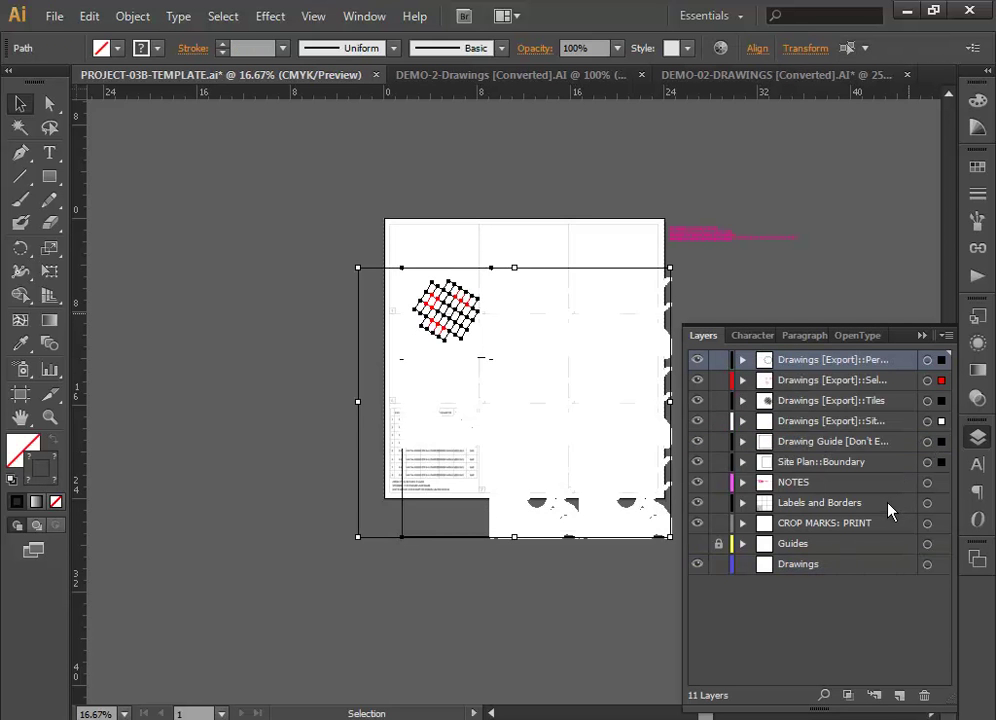
shift+click(862, 443)
drag(840, 370, 820, 569)
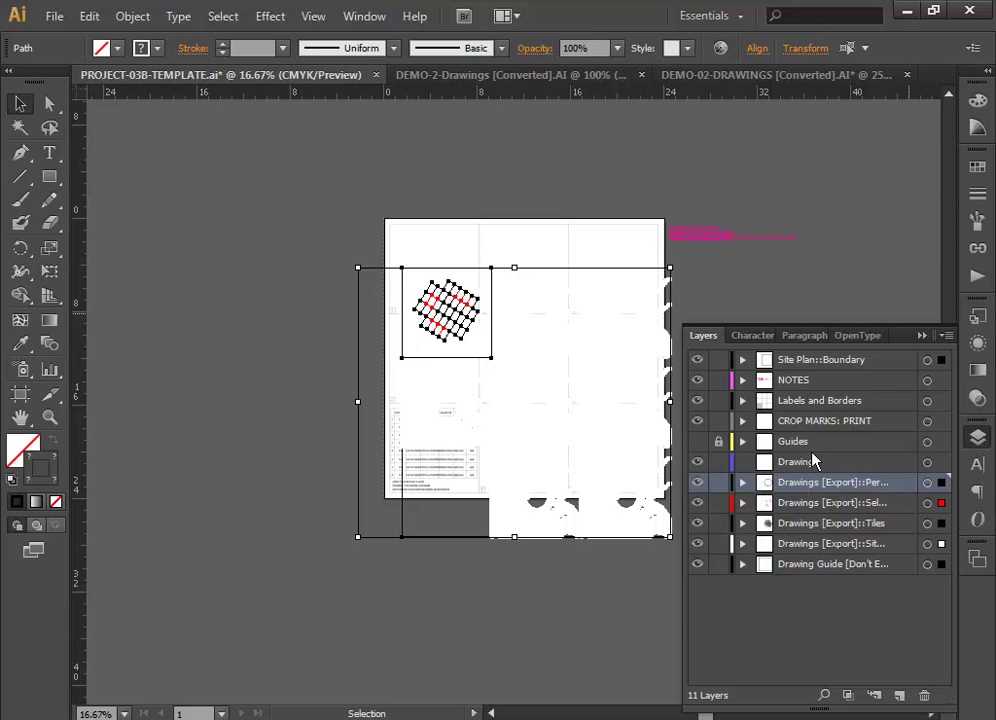
Step: Move the pasted drawings up and over so their outer frame sits roughly on the template's border
scroll(405, 495, up, 3)
alt+scroll(392, 488, up, 1)
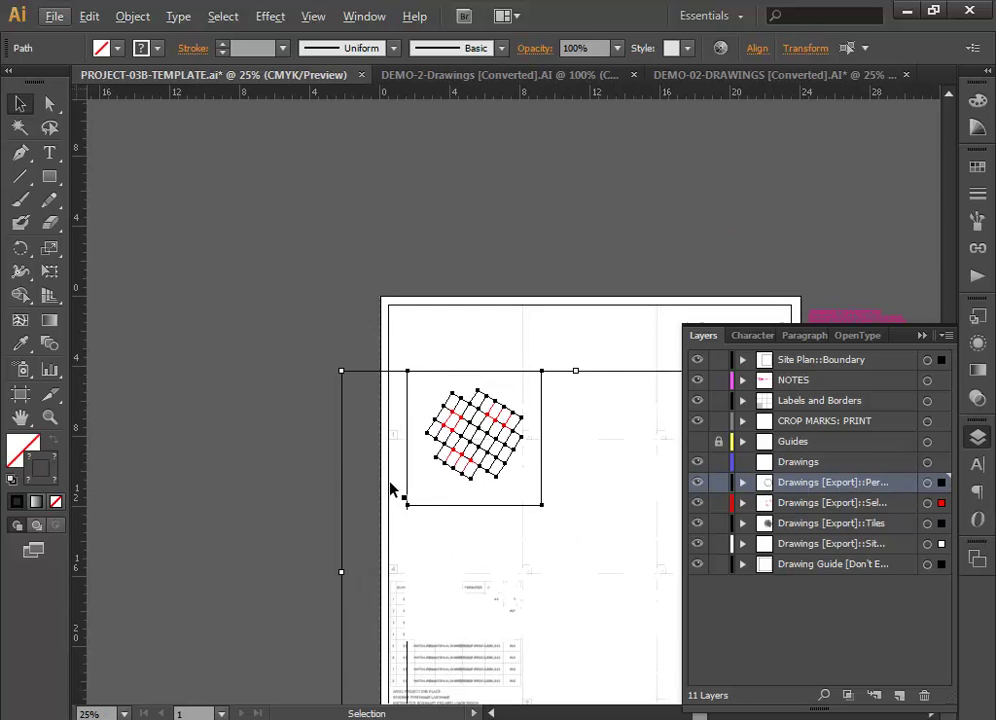
scroll(390, 488, down, 4)
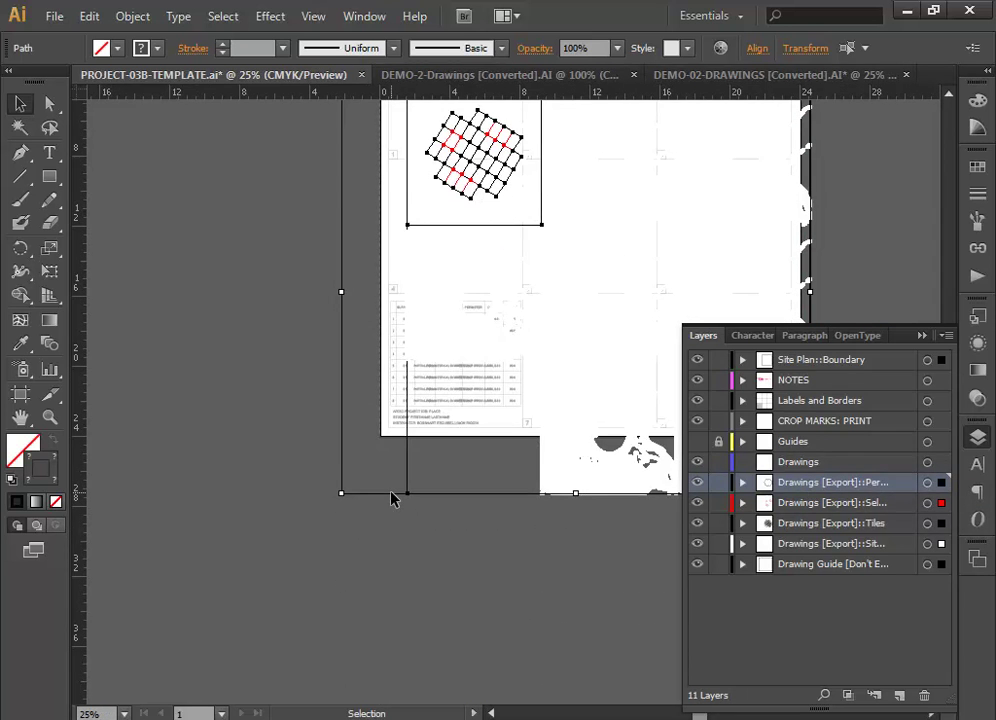
alt+scroll(392, 497, up, 5)
alt+scroll(392, 497, down, 5)
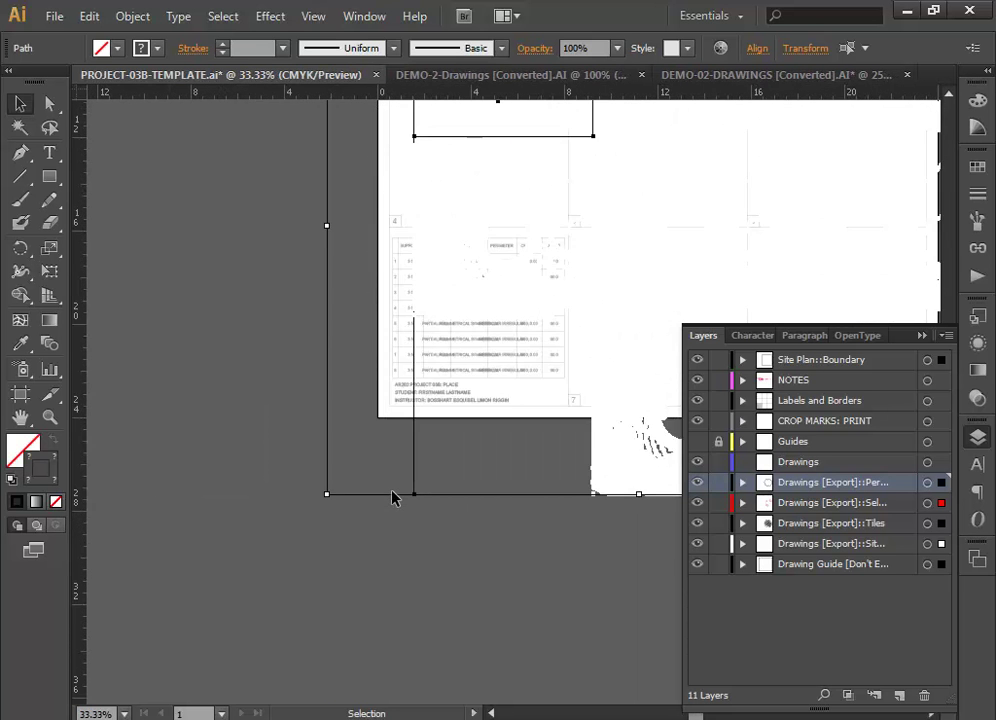
drag(505, 493, 488, 430)
Step: Nudge the pasted drawings so the frame's bottom edge lines up exactly with the template's border, and deselect them
alt+scroll(465, 430, up, 3)
scroll(464, 430, down, 8)
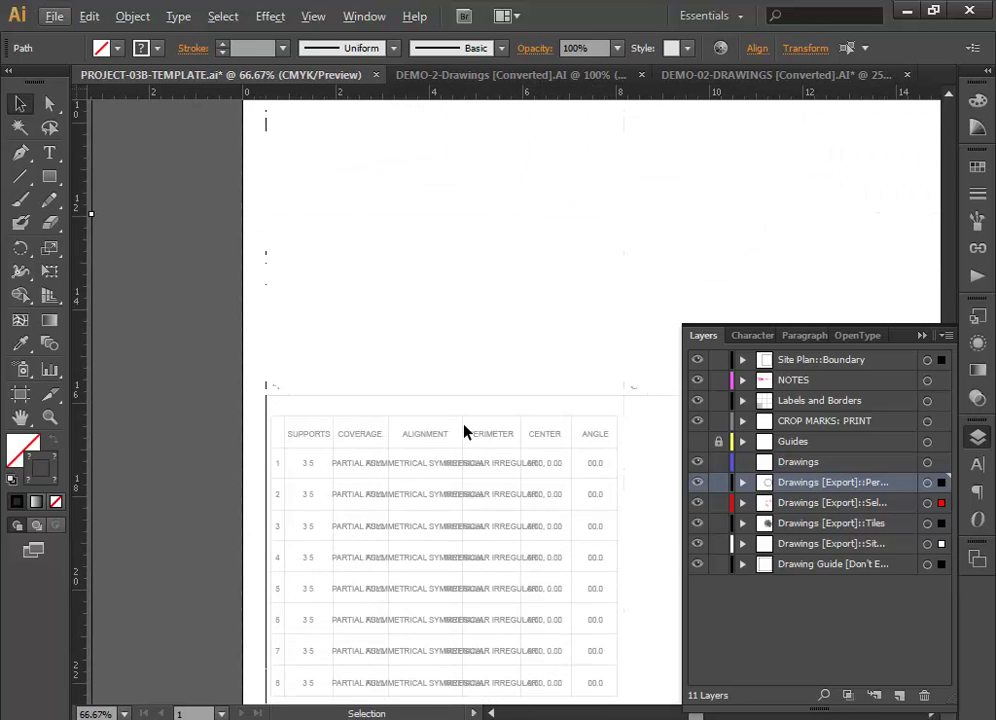
alt+scroll(389, 536, up, 3)
alt+scroll(349, 567, up, 1)
alt+scroll(349, 565, down, 1)
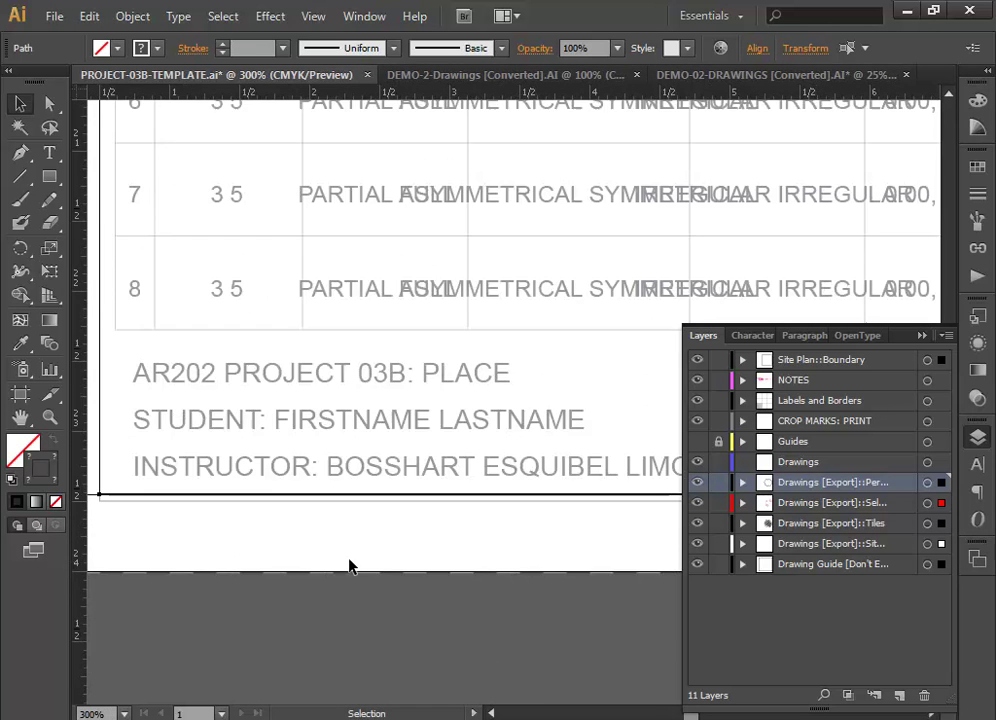
drag(219, 493, 221, 505)
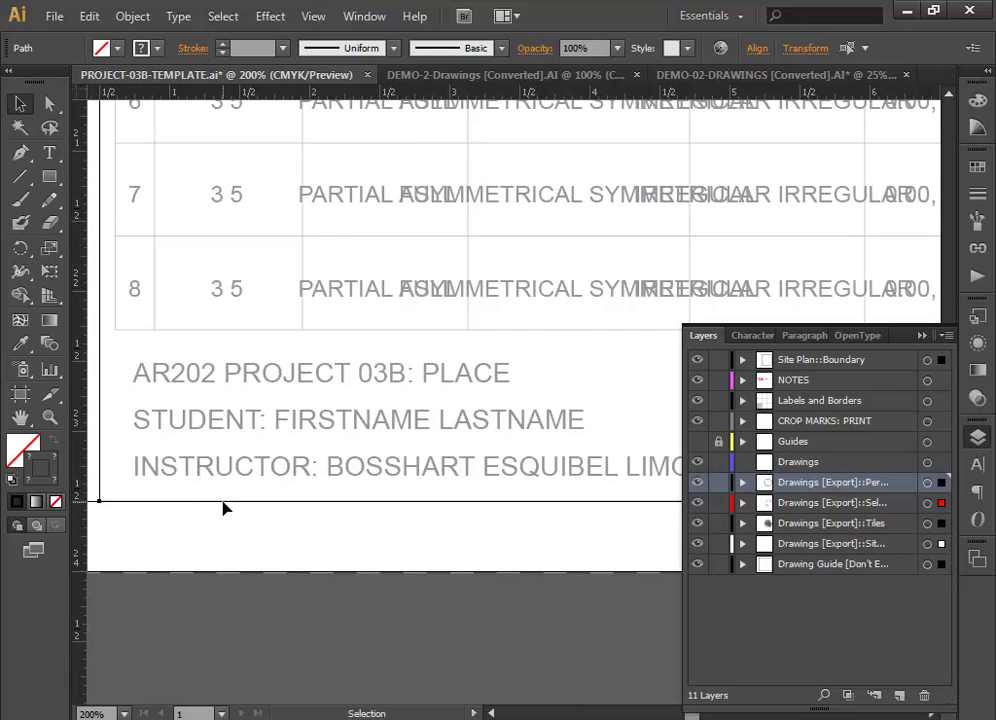
alt+scroll(222, 507, down, 7)
click(278, 154)
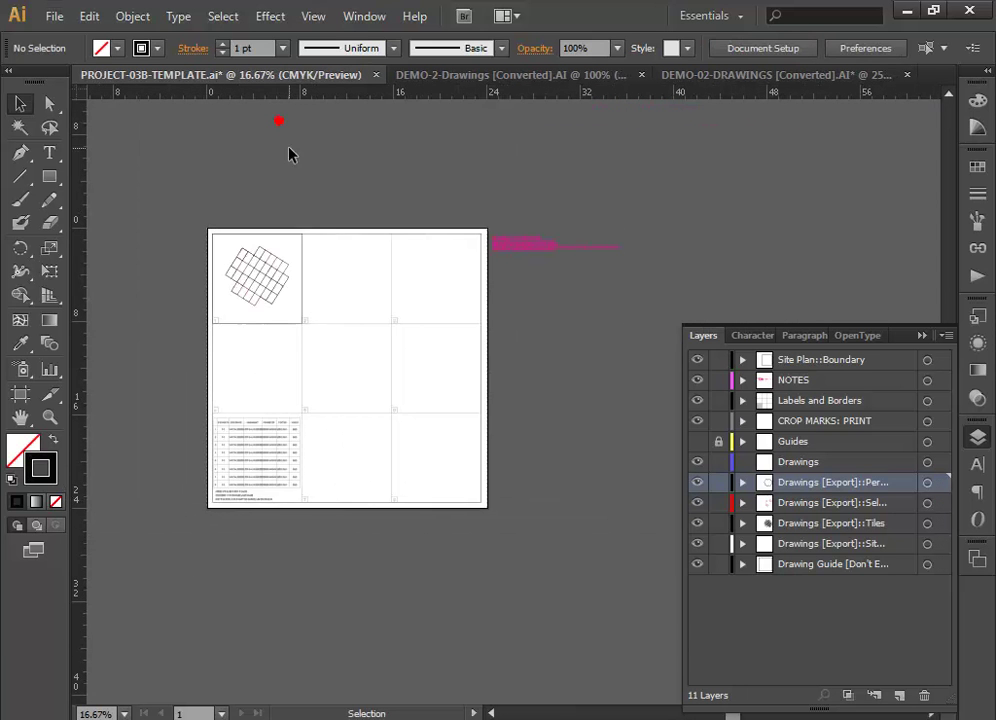
Step: Show the full layer names and select all artwork on the Drawings [Export]::Perimeters layer
scroll(302, 276, up, 3)
scroll(302, 276, down, 5)
scroll(300, 274, up, 3)
alt+scroll(299, 266, up, 2)
drag(191, 371, 321, 331)
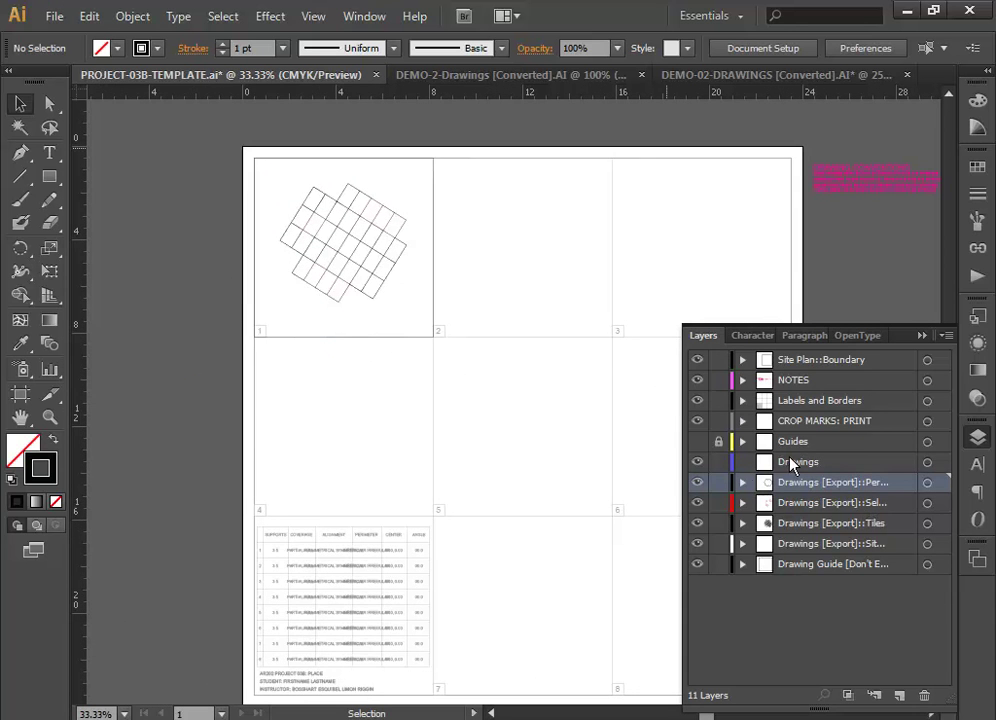
drag(682, 484, 545, 487)
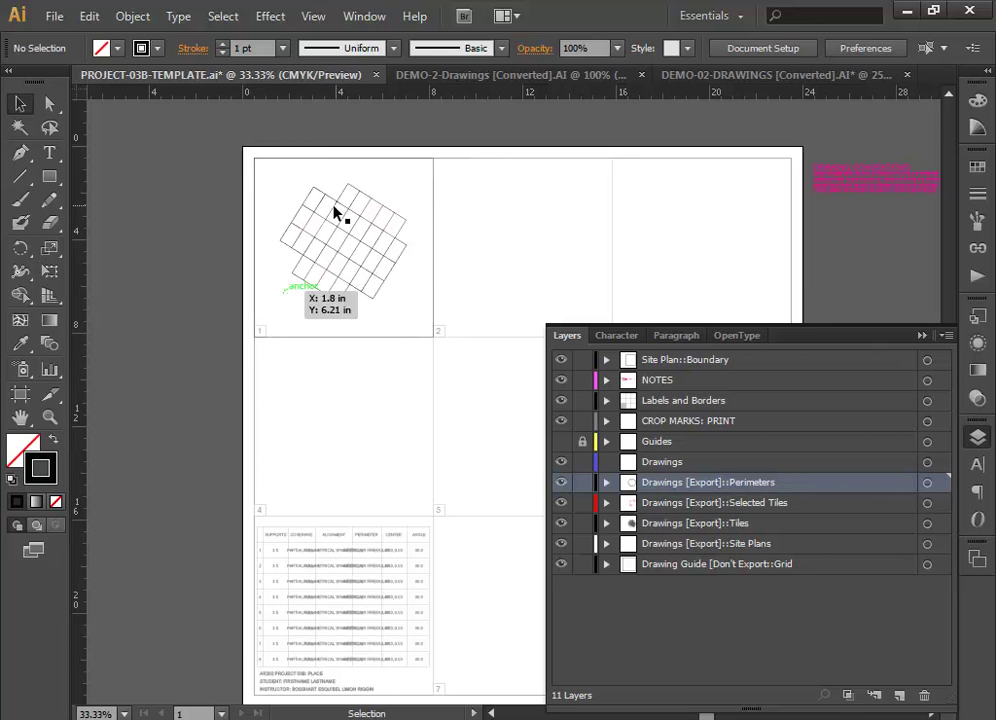
click(925, 484)
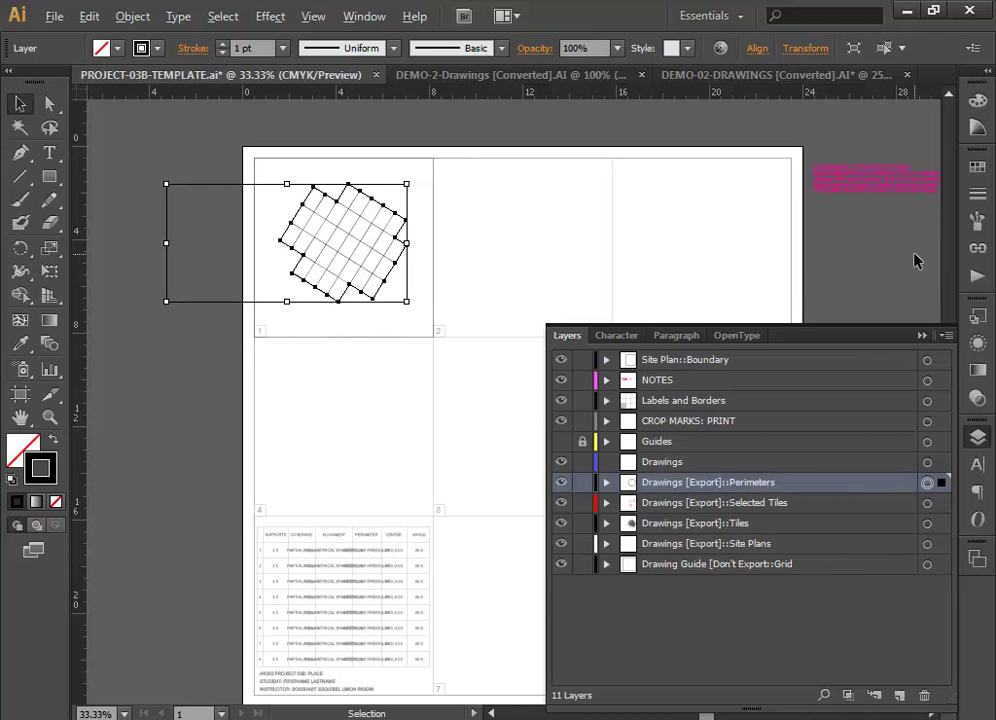
Step: Following the drawing conventions note, give the selected grid perimeters a black 2 pt stroke
alt+scroll(918, 182, up, 5)
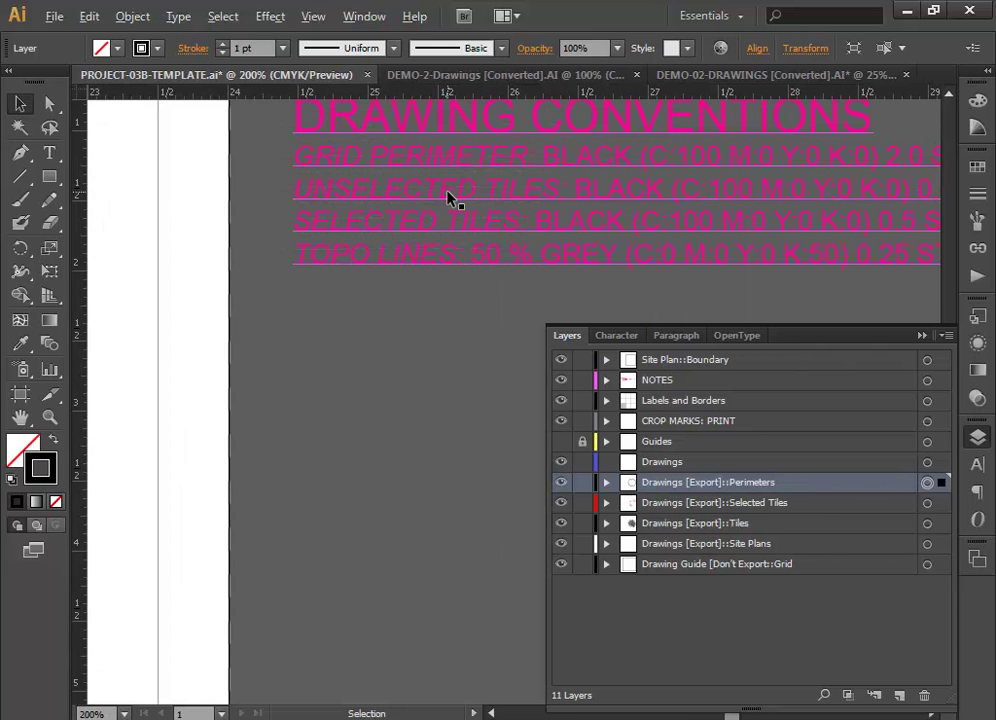
alt+scroll(451, 213, down, 3)
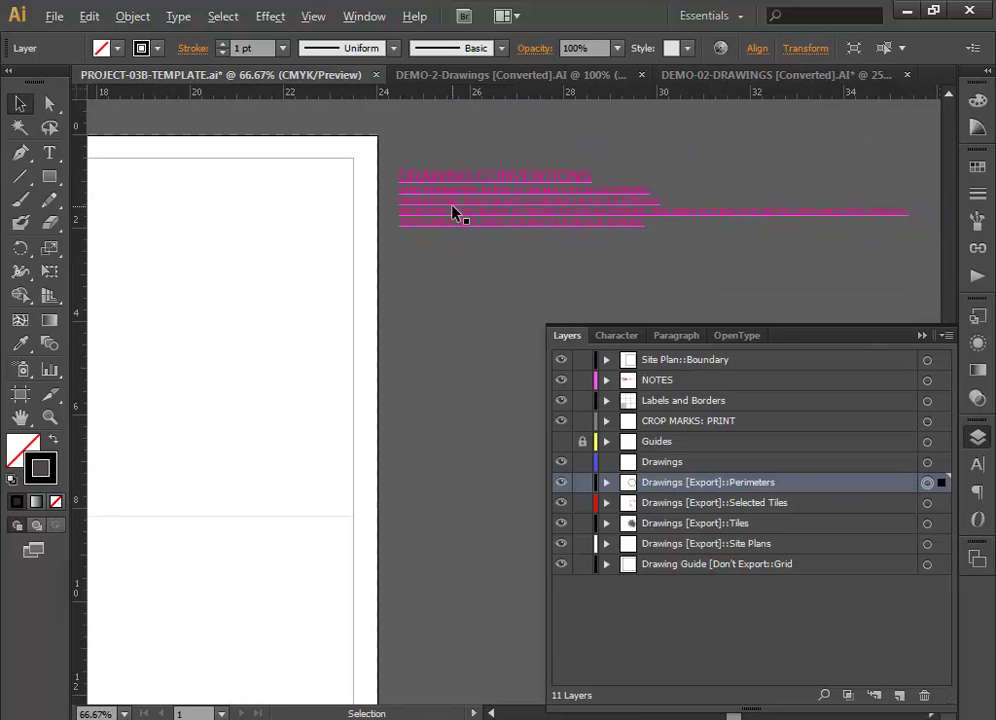
alt+scroll(451, 213, down, 5)
alt+scroll(290, 234, up, 3)
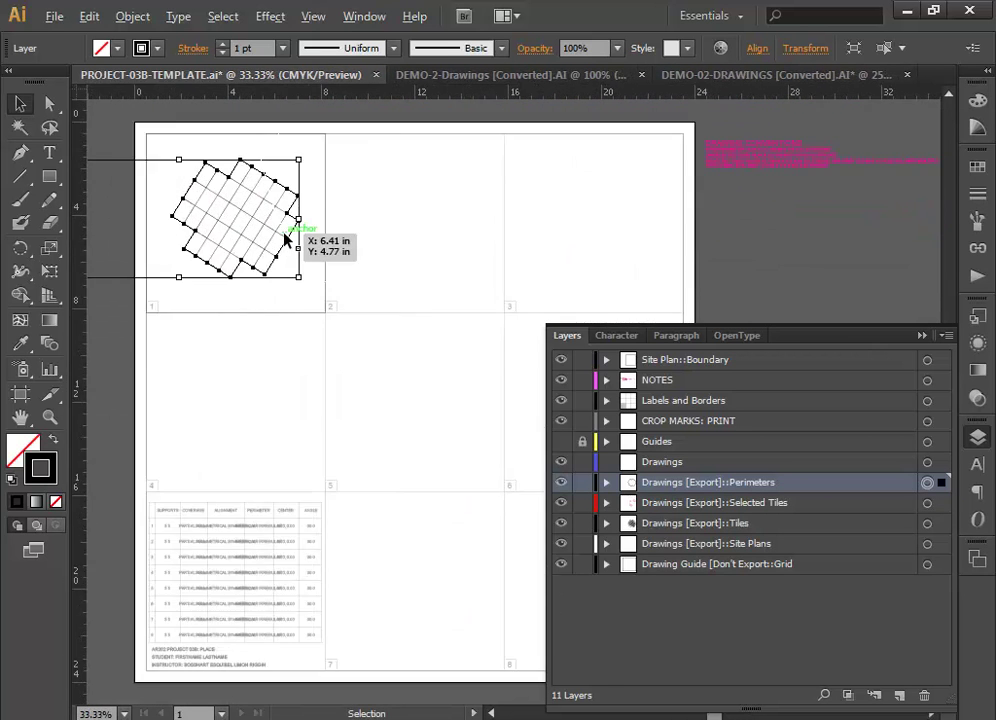
click(975, 165)
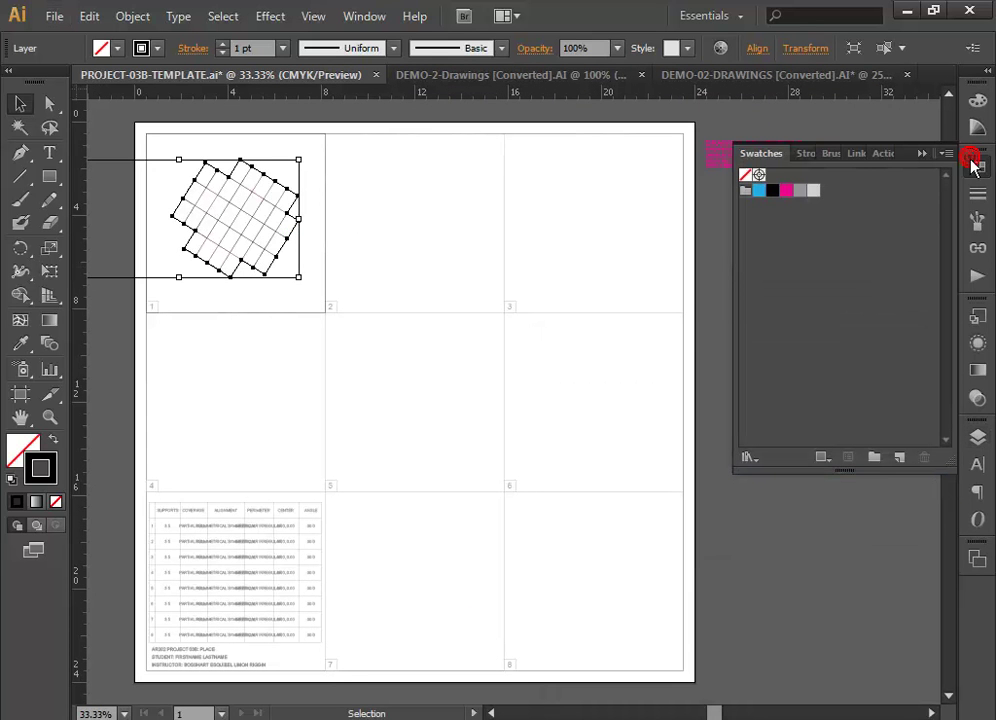
click(775, 192)
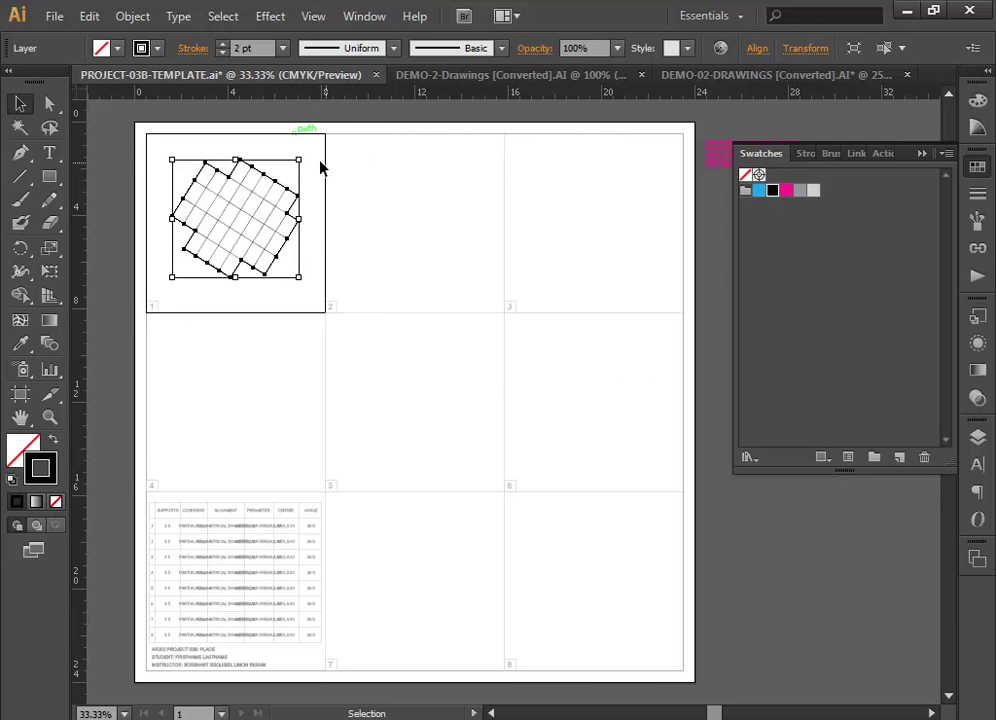
click(352, 180)
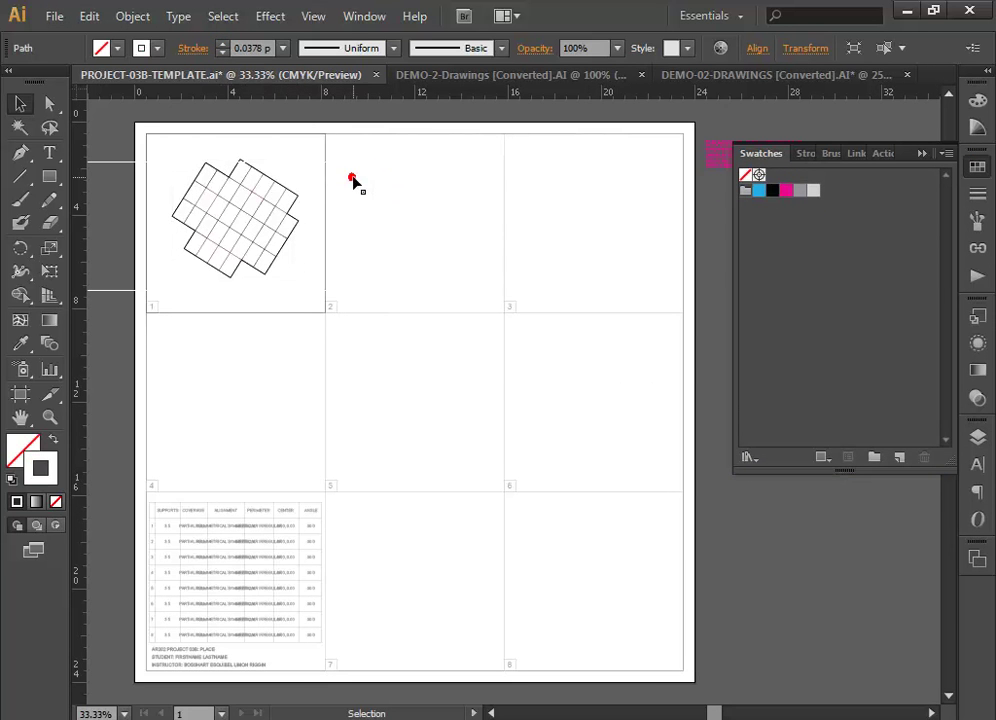
Step: Select all artwork on the Drawings [Export]::Tiles layer and set its stroke weight to 0.5 pt, following the drawing conventions note
click(970, 439)
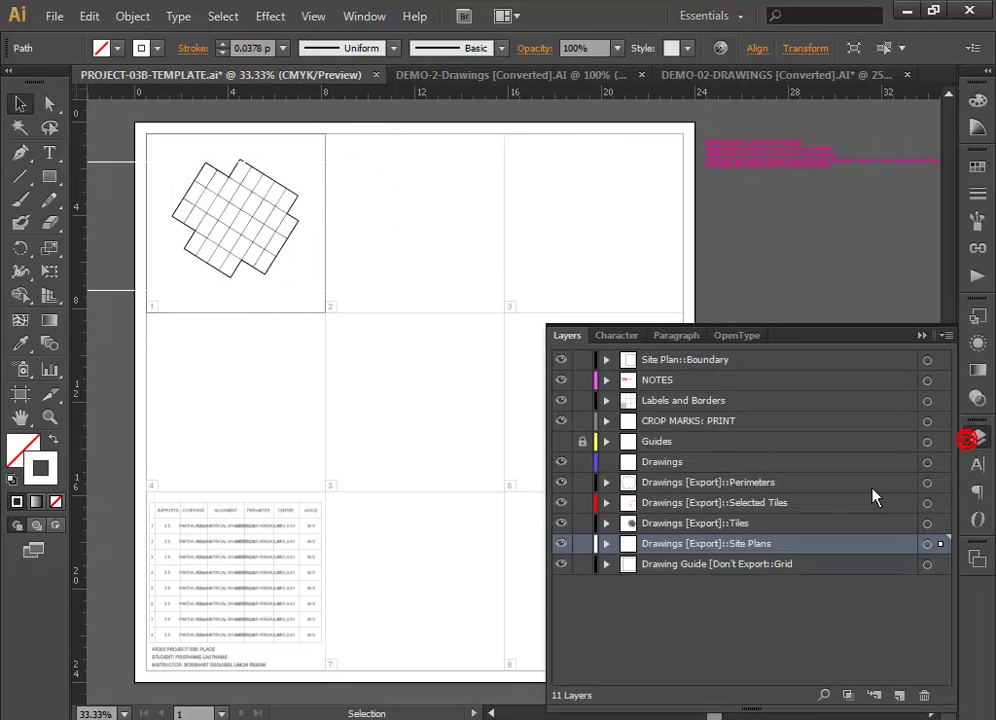
click(584, 525)
click(584, 525)
click(927, 523)
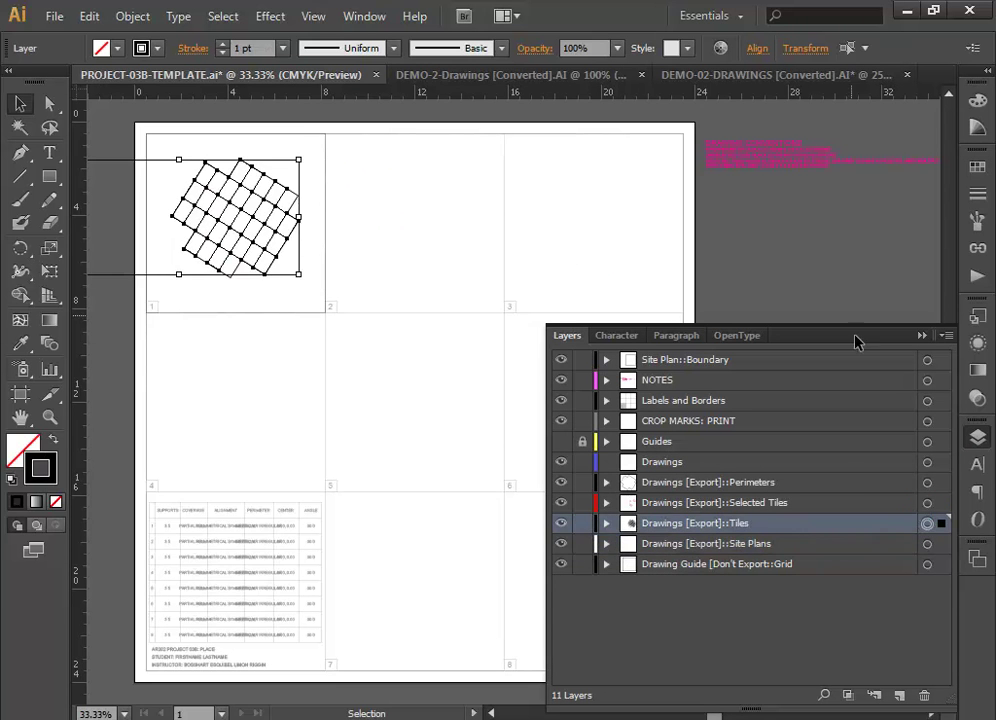
alt+scroll(827, 173, up, 3)
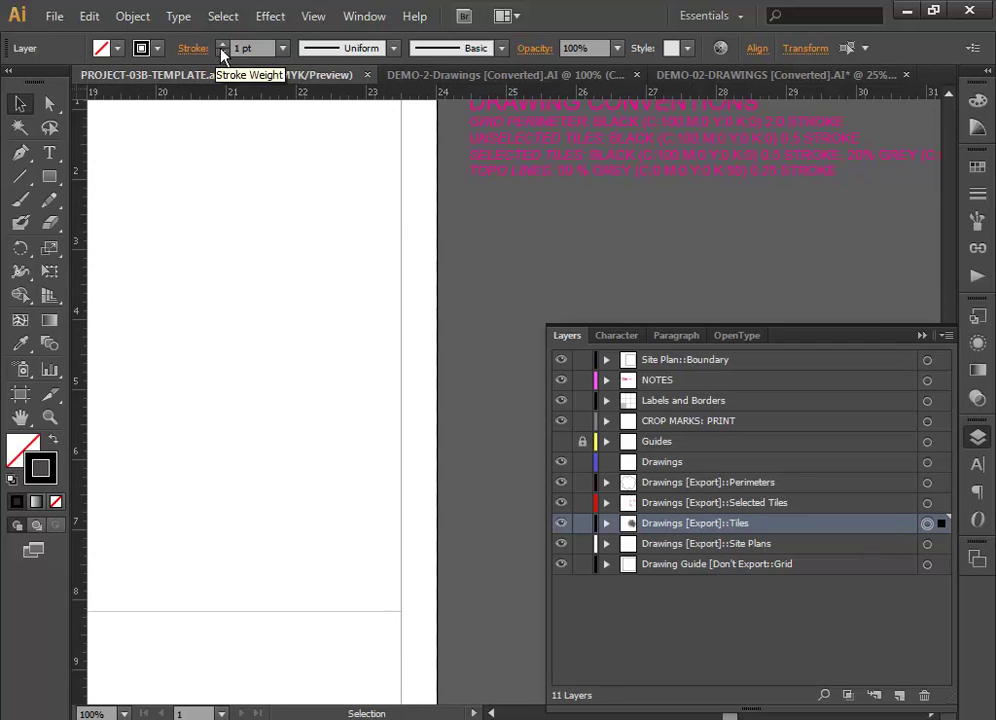
click(269, 47)
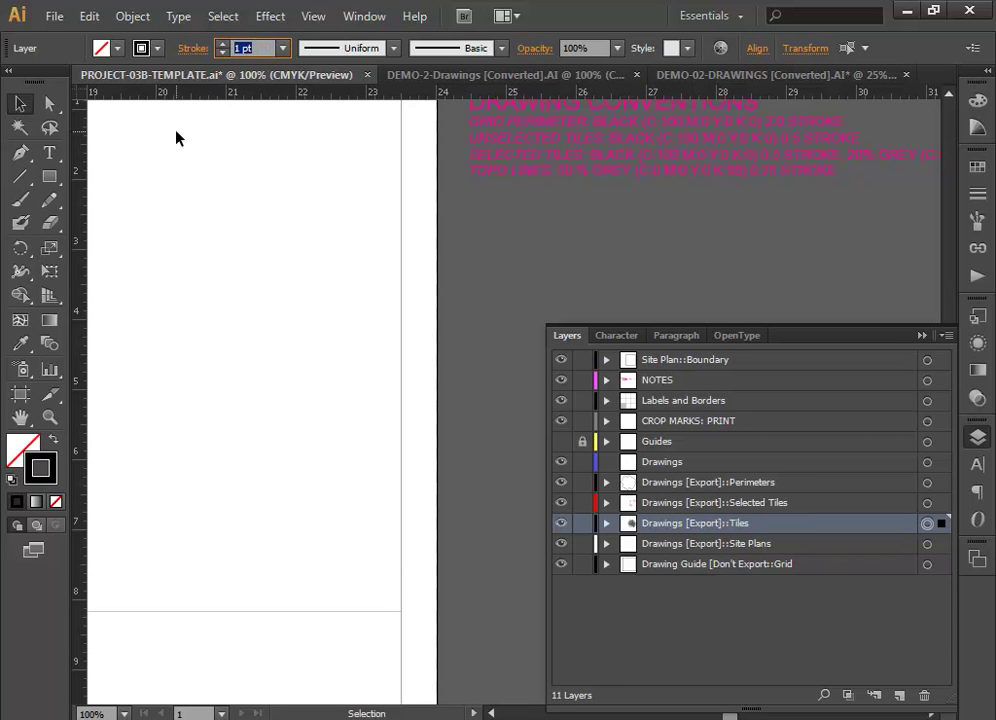
key(Escape)
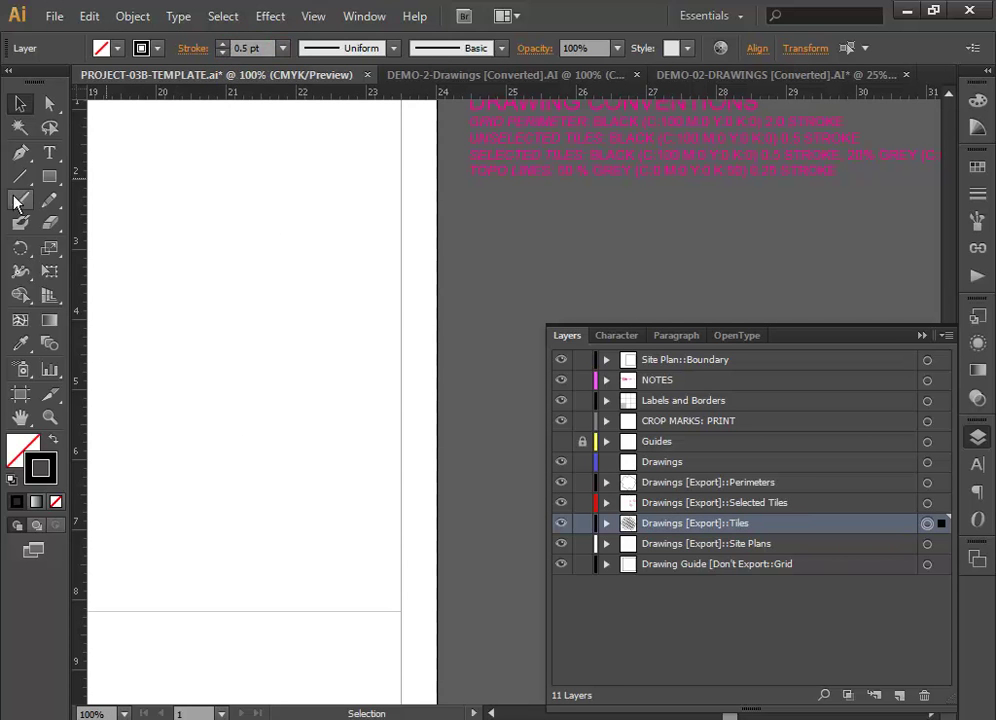
Step: Select all artwork on the Drawings [Export]::Selected Tiles layer and give it a black 0.5 pt stroke
drag(151, 179, 349, 339)
scroll(302, 351, down, 2)
ctrl+scroll(302, 351, left, 10)
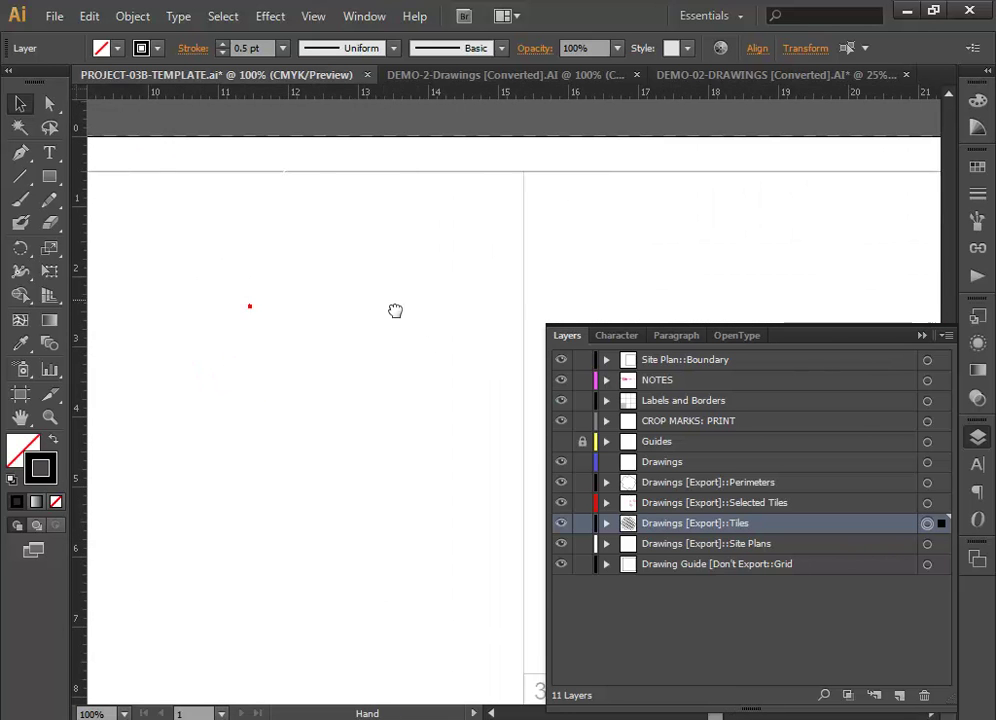
drag(444, 308, 482, 292)
click(489, 290)
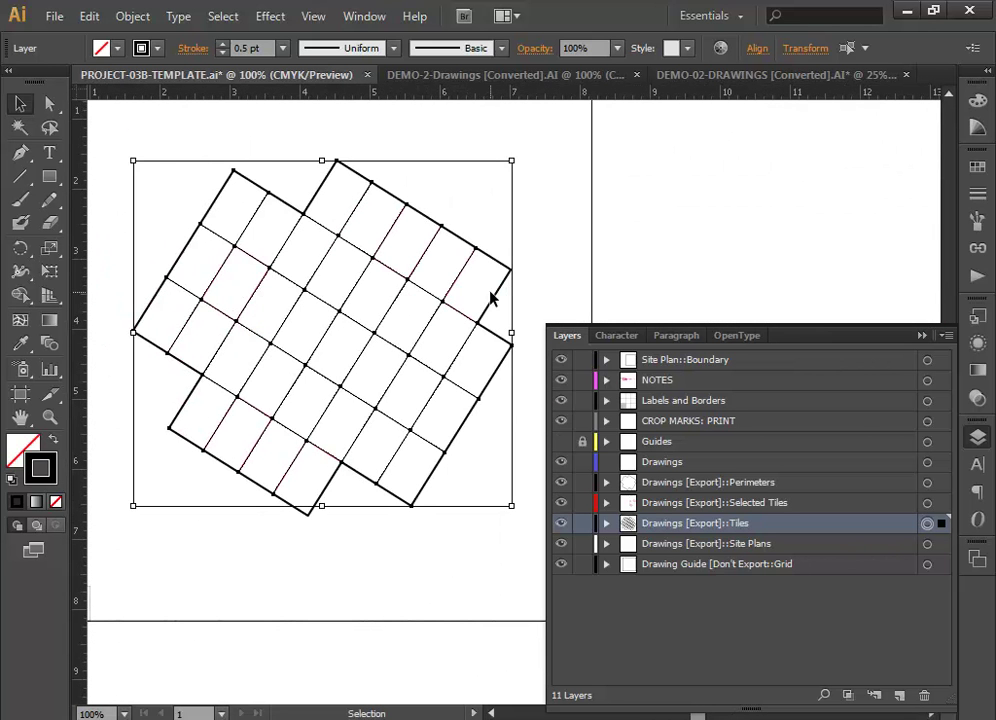
drag(941, 523, 941, 503)
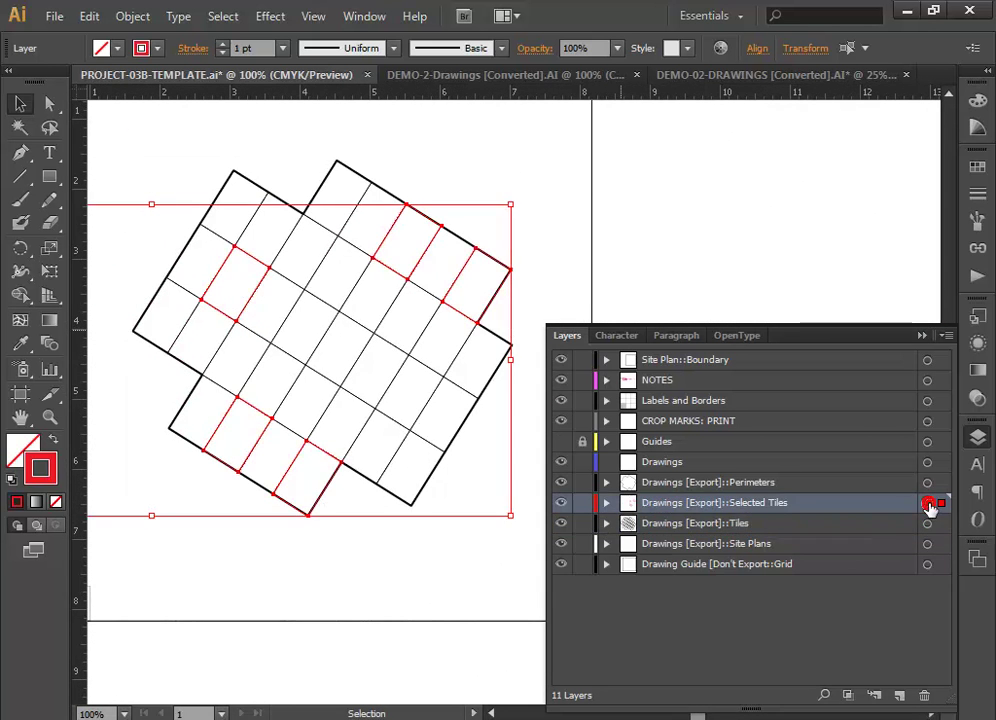
click(245, 48)
text(.5)
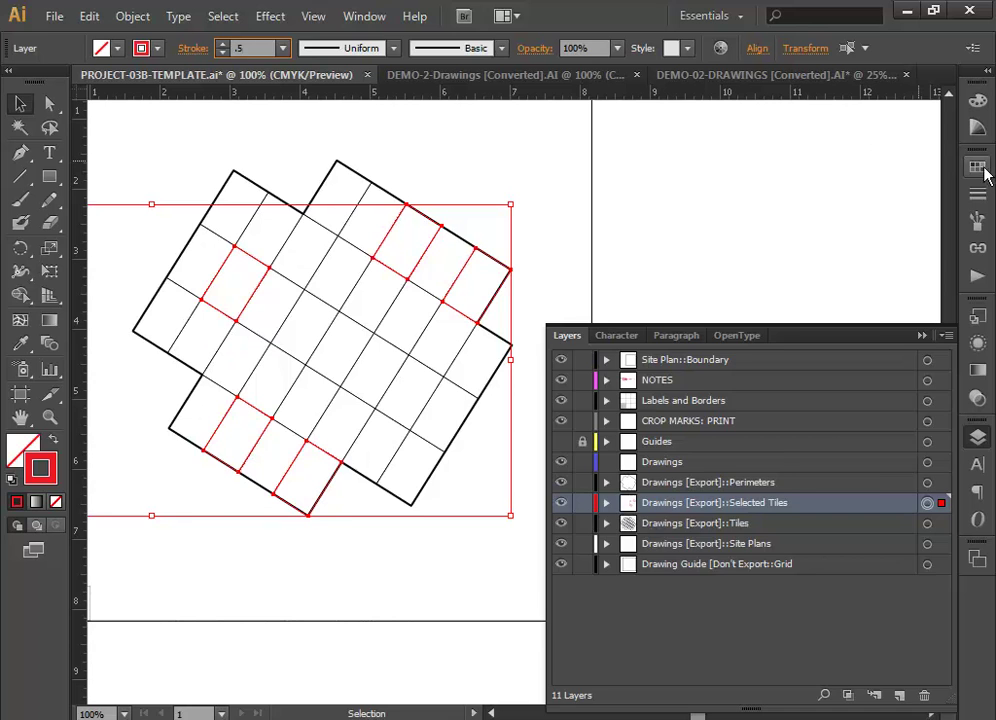
key(Return)
click(774, 191)
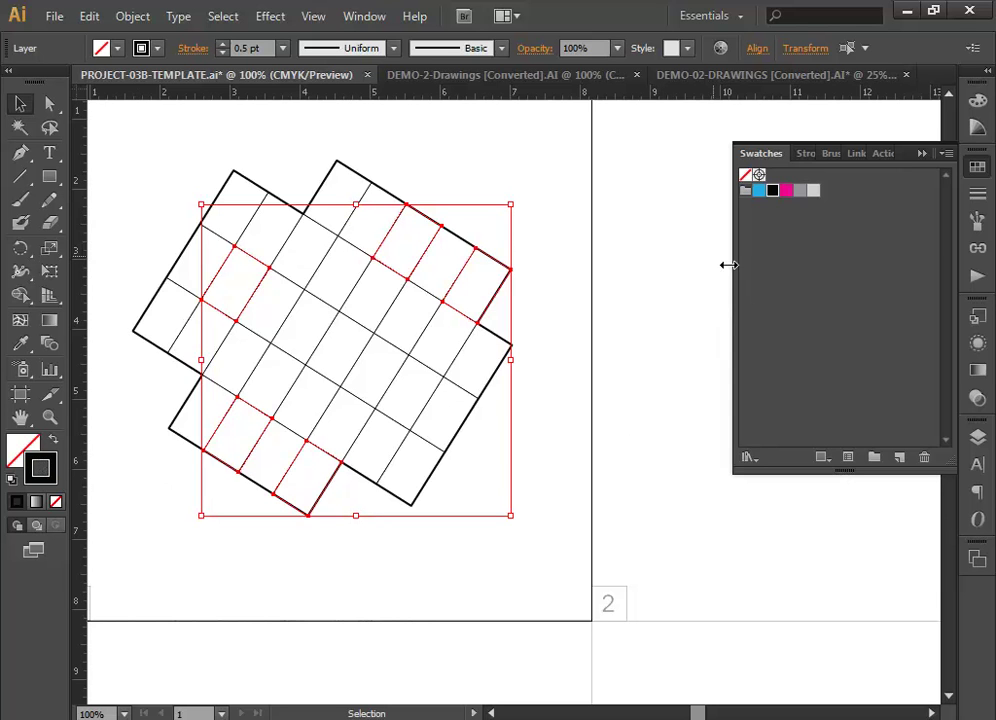
Step: Fill the selected tiles with the light 20% grey swatch
click(12, 447)
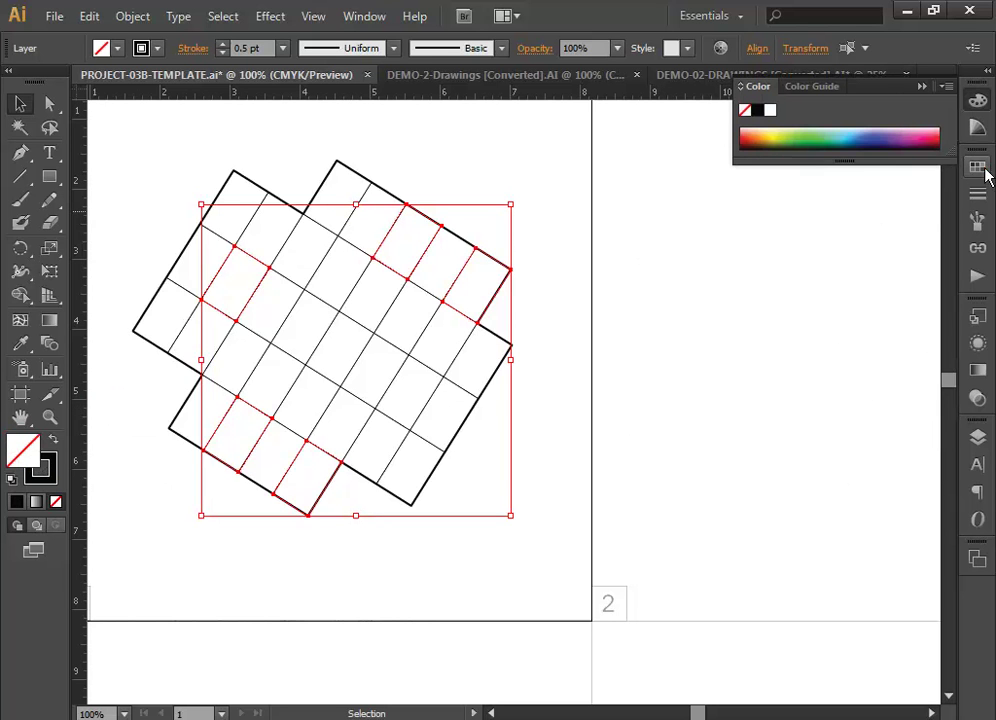
click(979, 169)
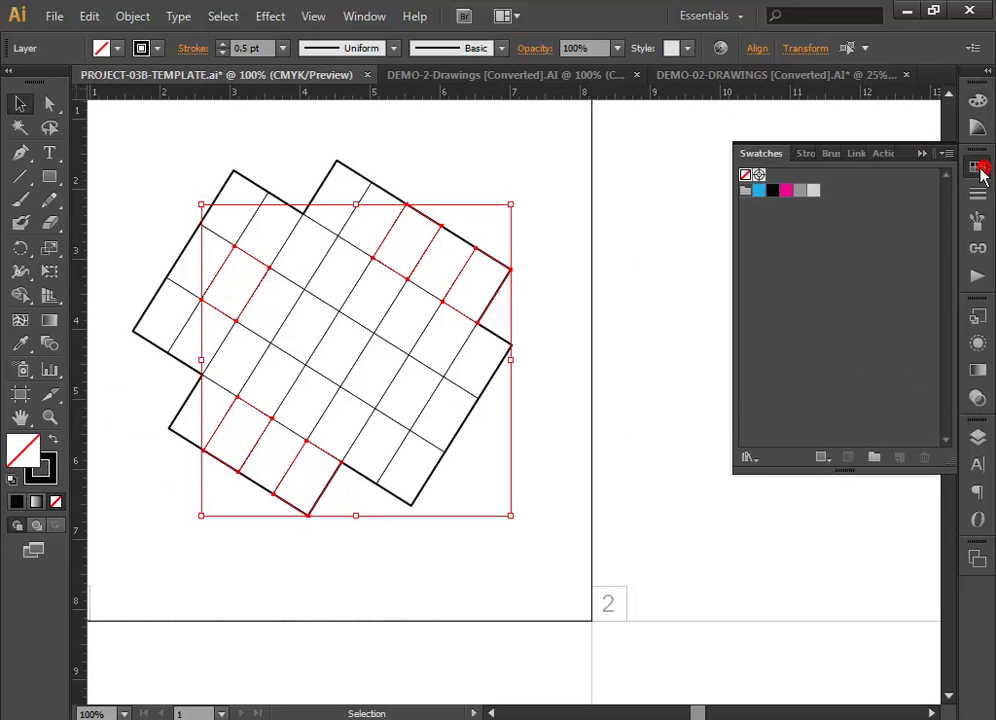
click(814, 191)
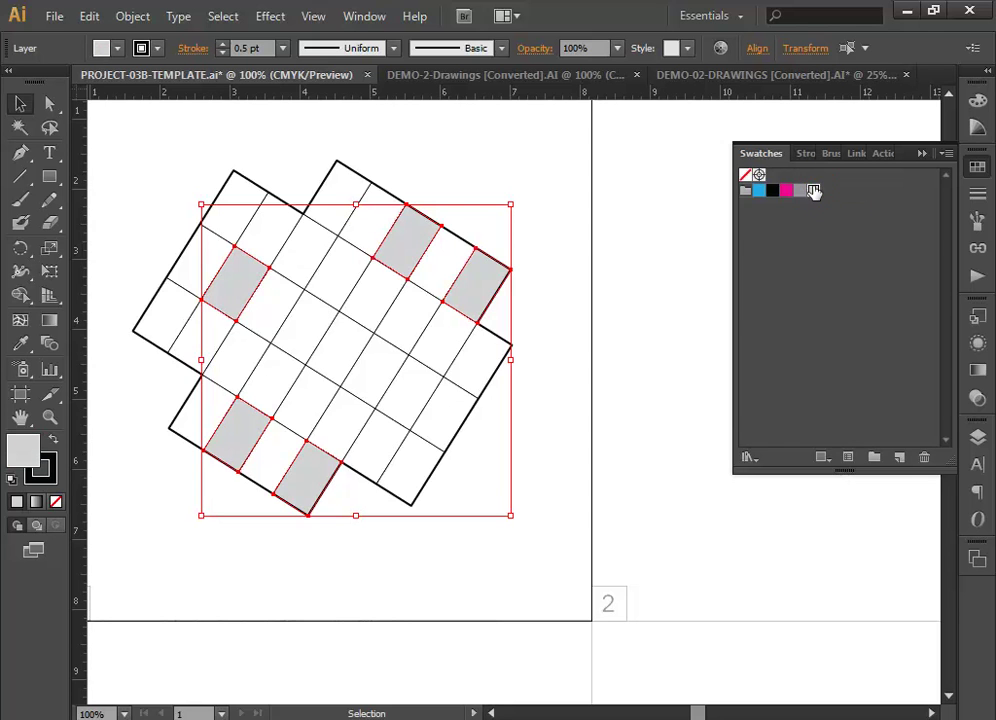
Step: Set the blending mode of the Selected Tiles layer to Multiply
click(980, 343)
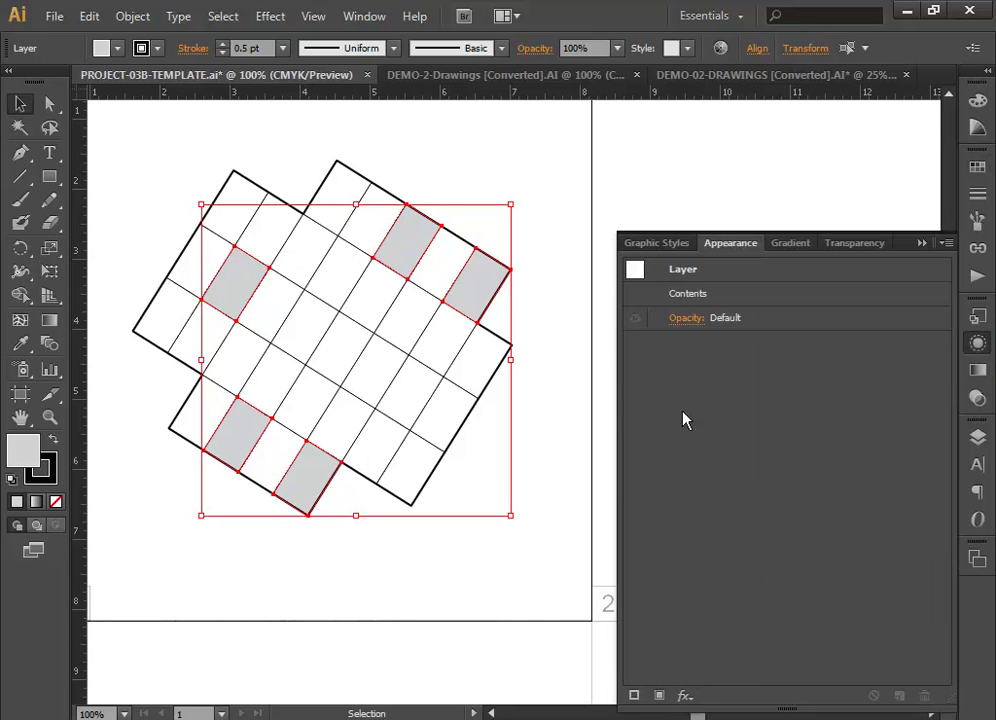
click(686, 320)
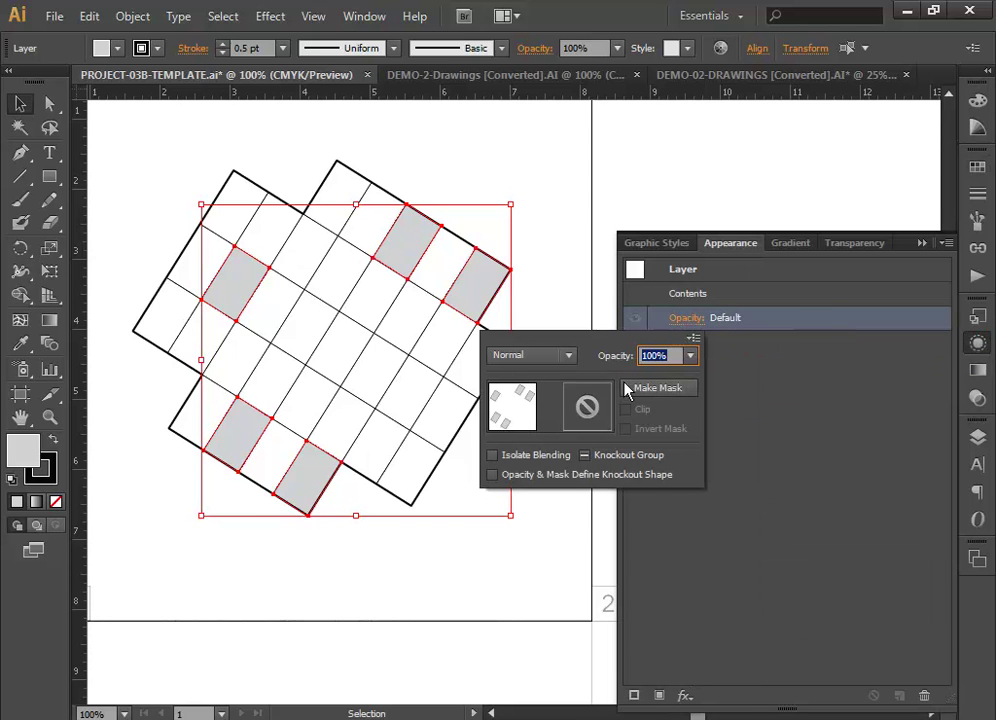
click(569, 356)
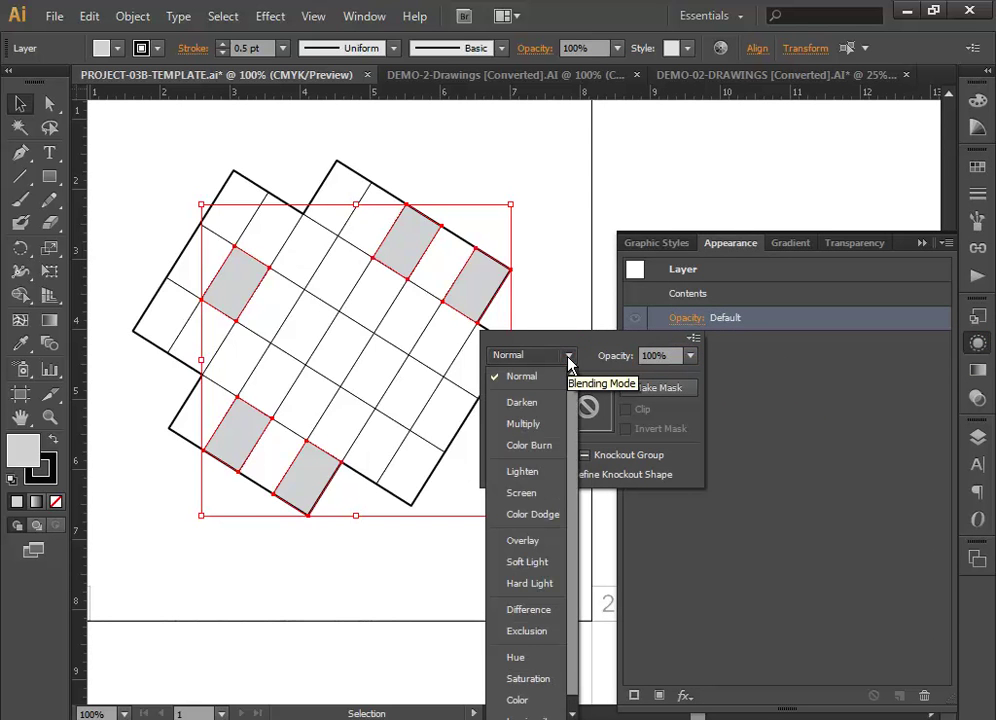
click(521, 424)
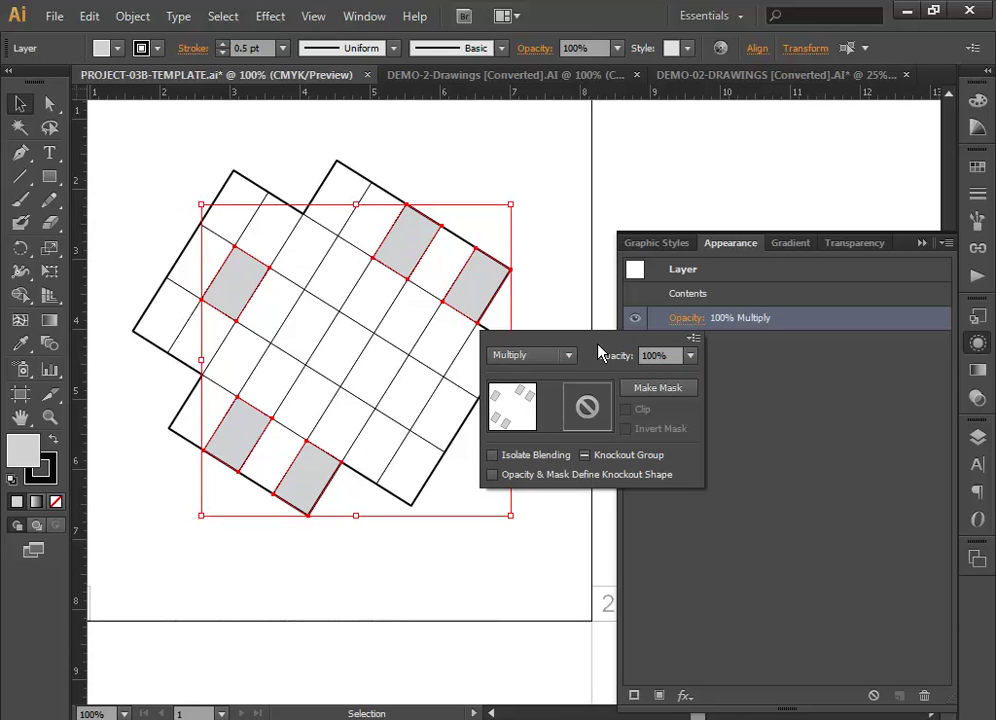
click(729, 366)
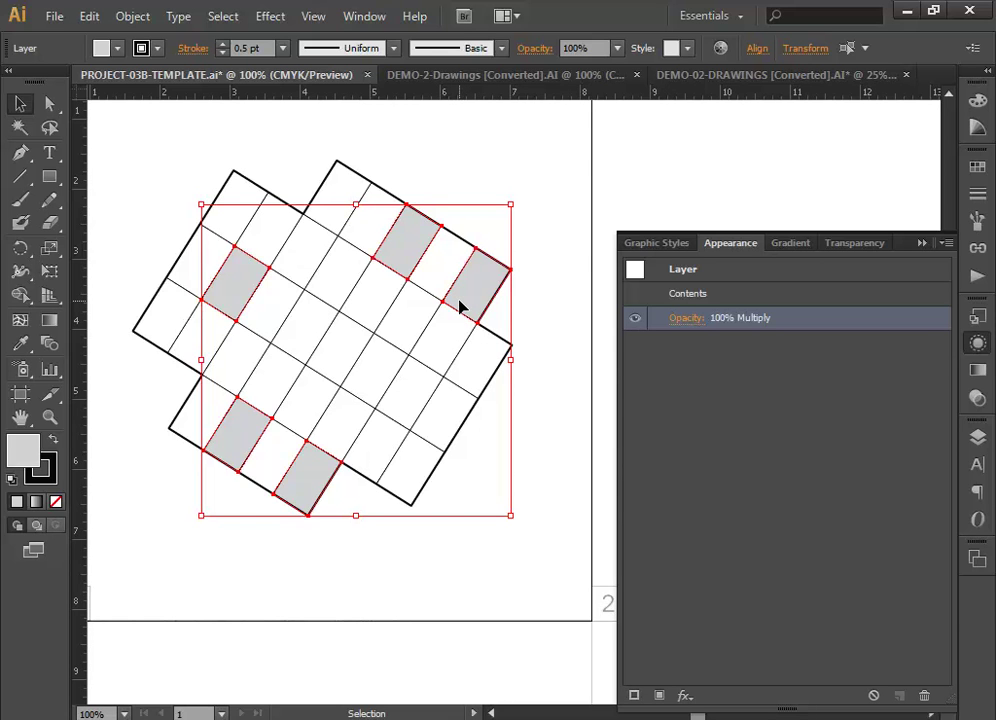
click(923, 240)
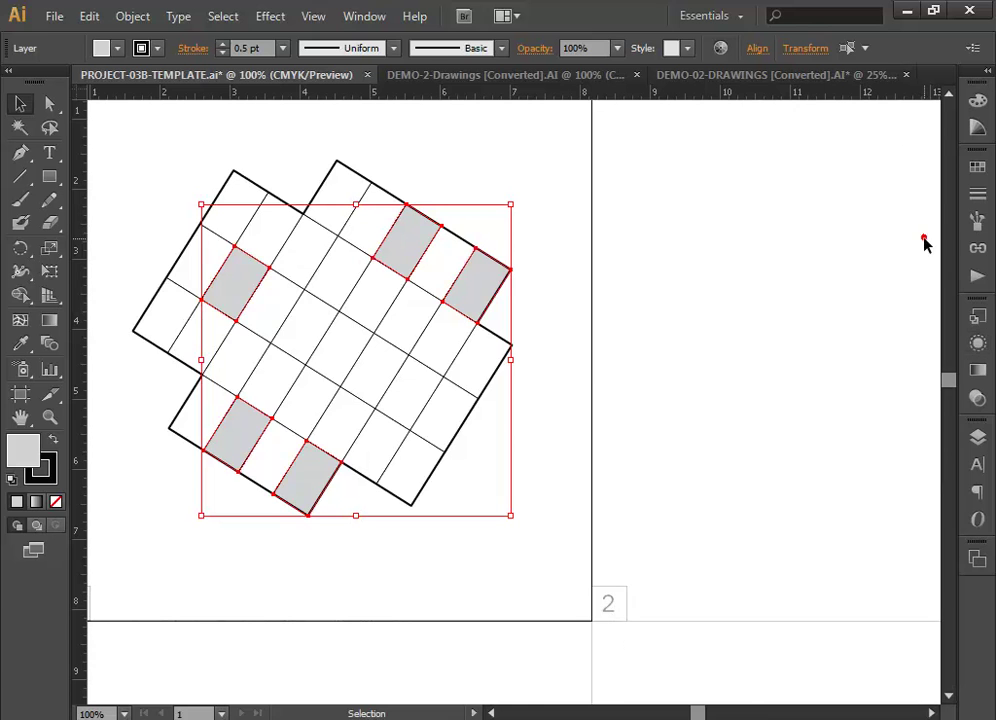
Step: Select all artwork on the Drawings [Export]::Site Plans layer and give the topo lines a 50% grey 0.25 pt stroke
click(978, 437)
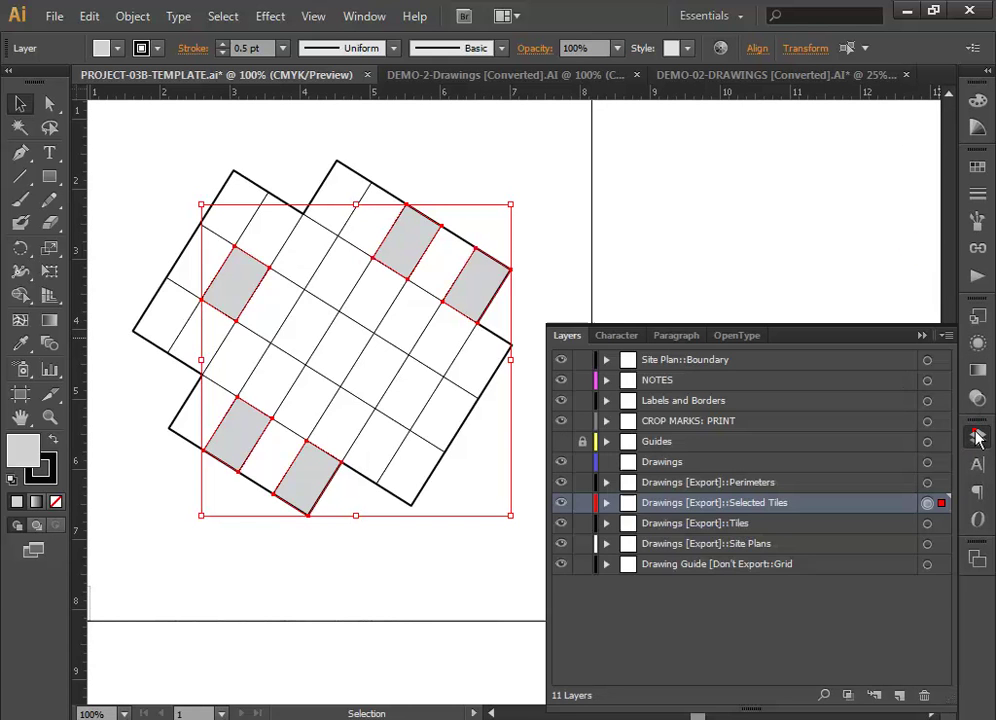
click(927, 544)
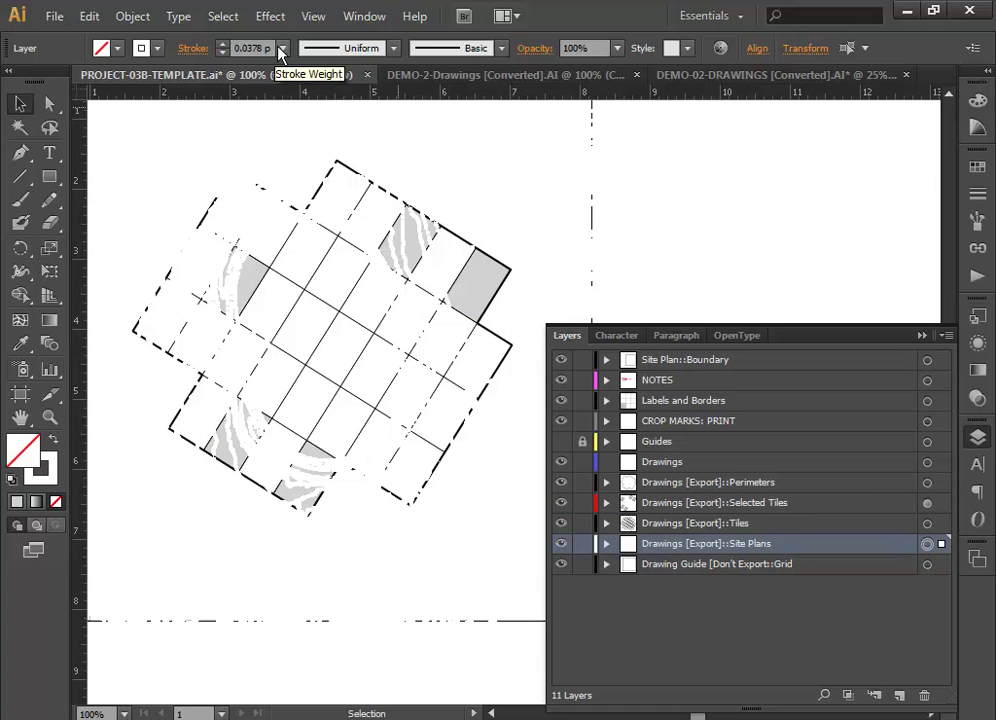
drag(860, 209, 337, 514)
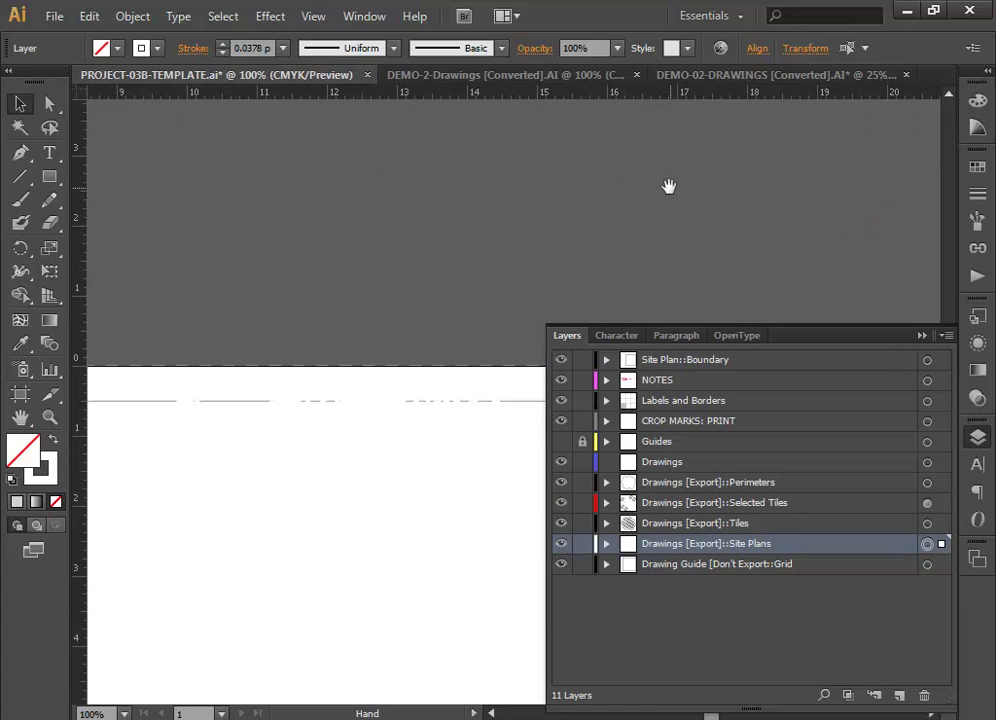
drag(664, 185, 187, 220)
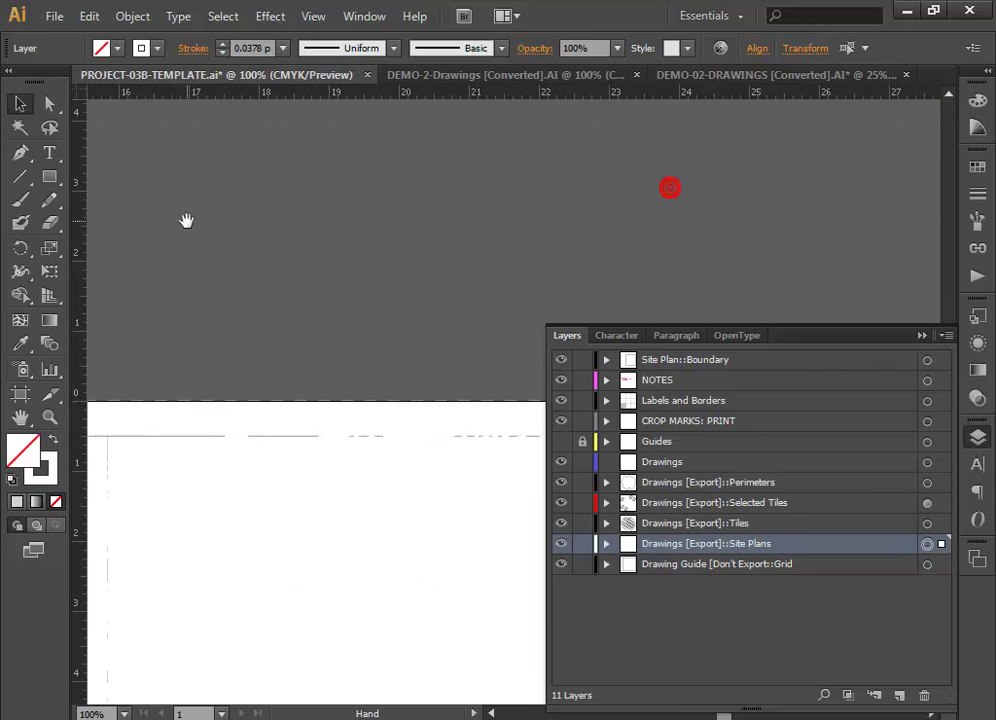
click(52, 468)
drag(820, 311, 486, 343)
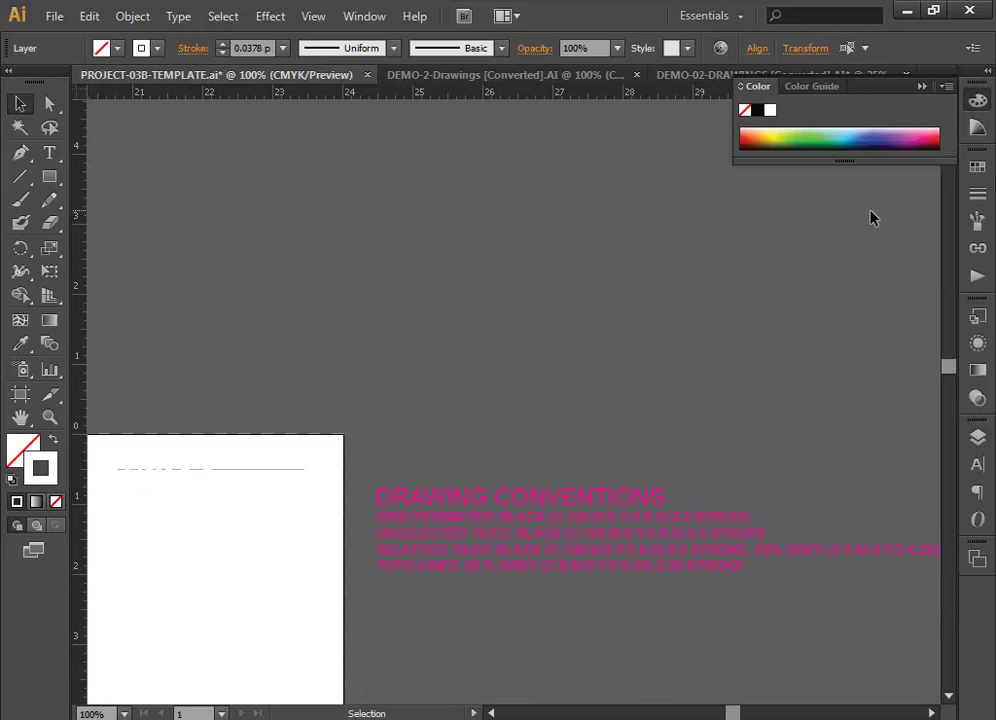
click(977, 169)
click(543, 530)
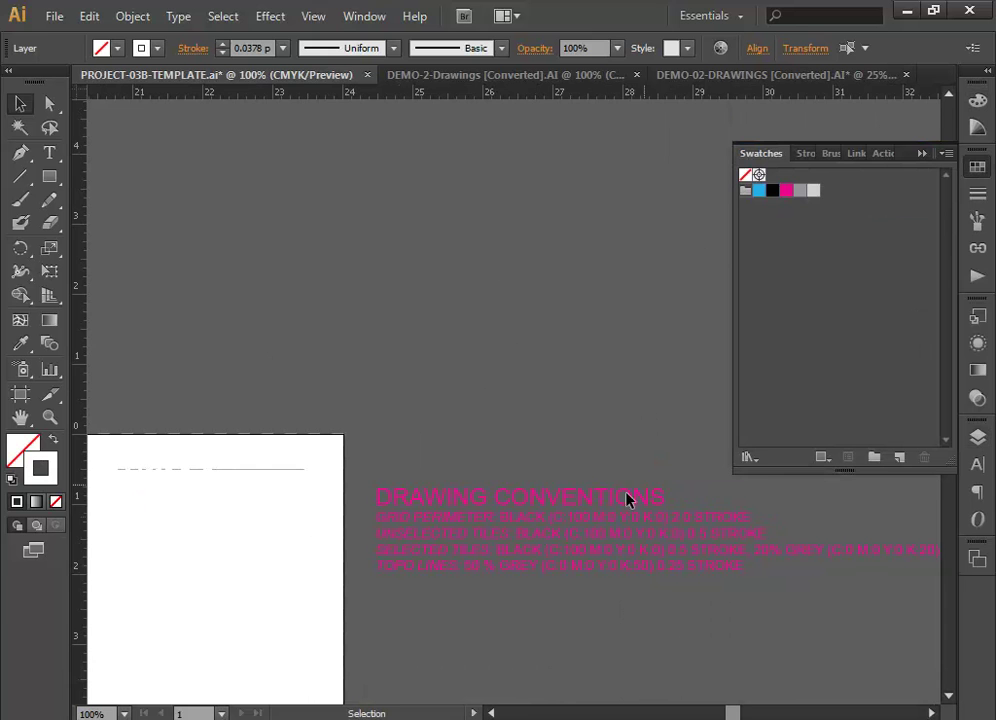
click(803, 196)
click(283, 48)
click(286, 66)
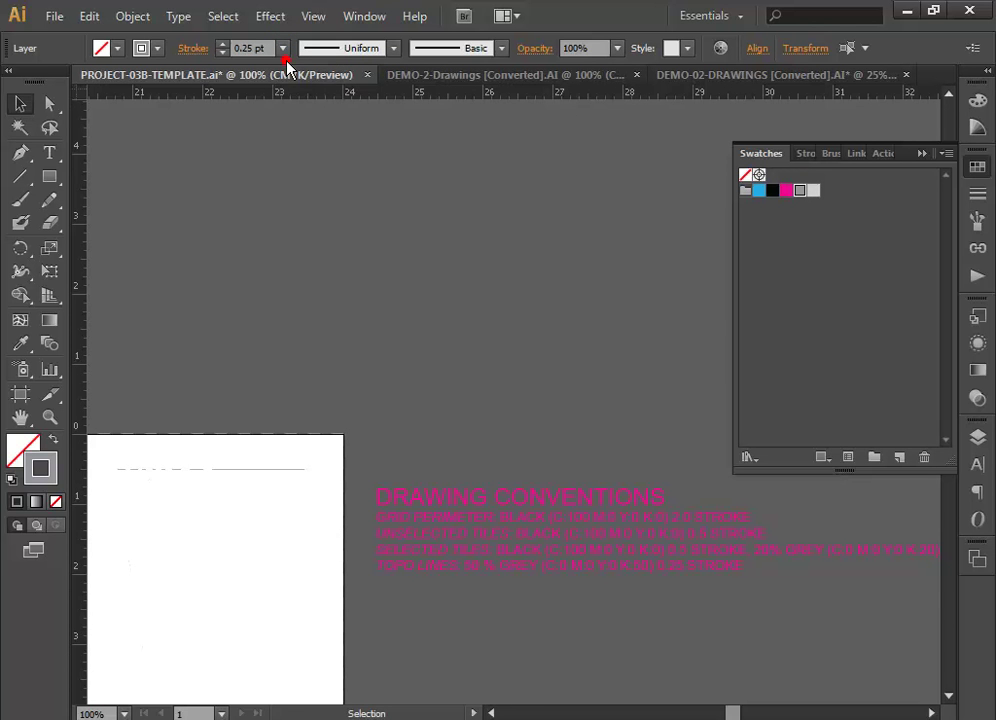
Step: Deselect the artwork and check the restyled topo lines and tiles across the whole sheet
scroll(512, 359, down, 1)
scroll(517, 359, down, 1)
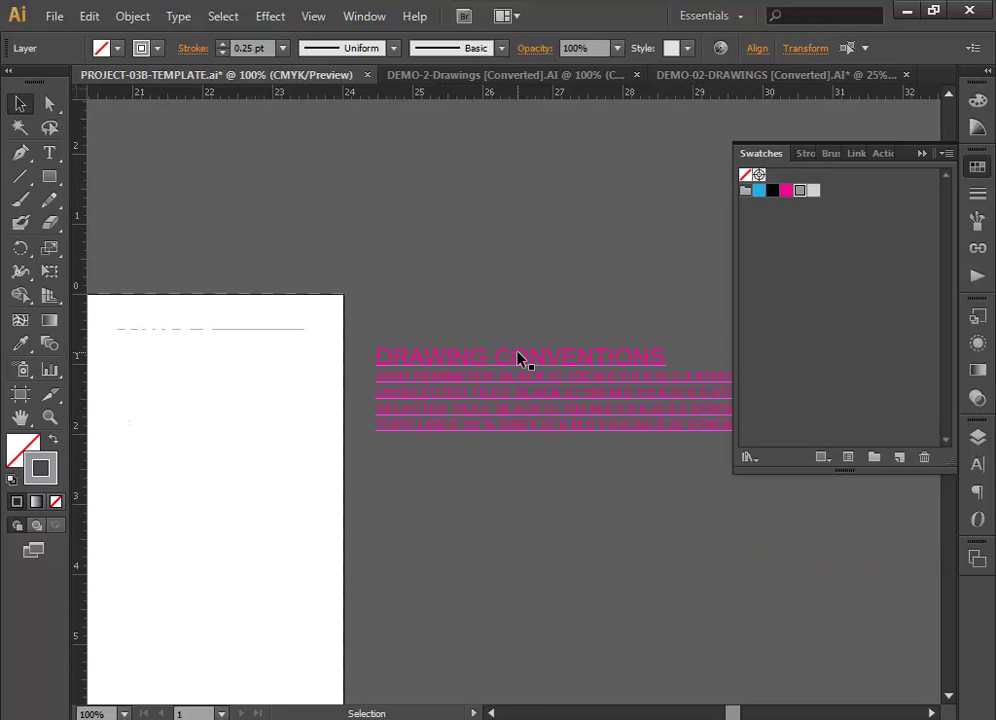
alt+scroll(462, 416, down, 7)
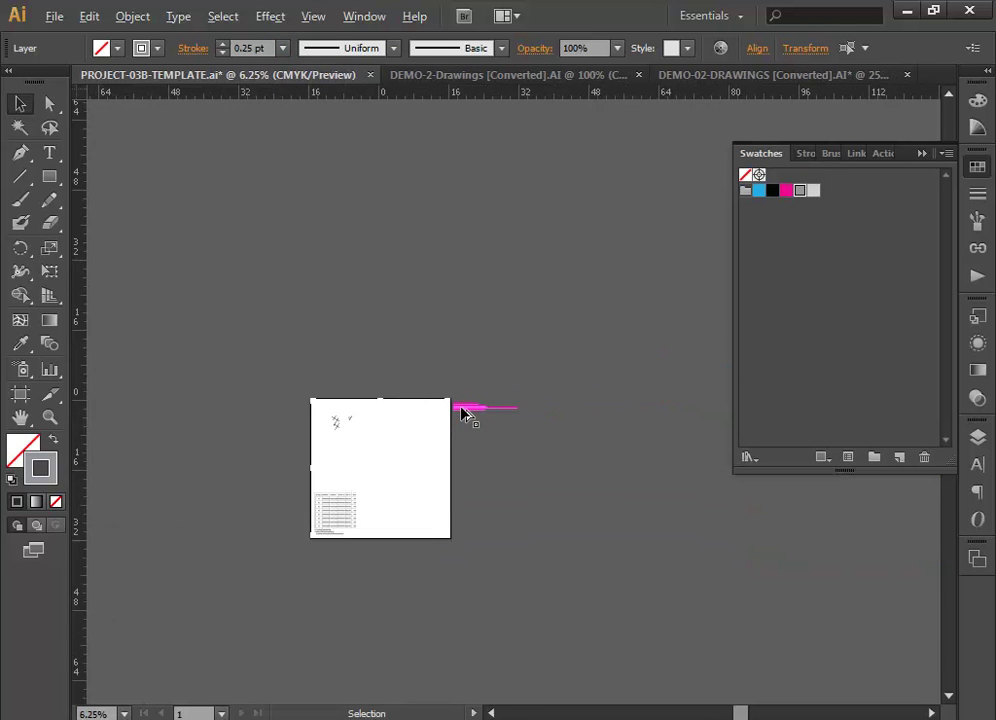
alt+scroll(455, 440, down, 1)
alt+scroll(505, 440, up, 5)
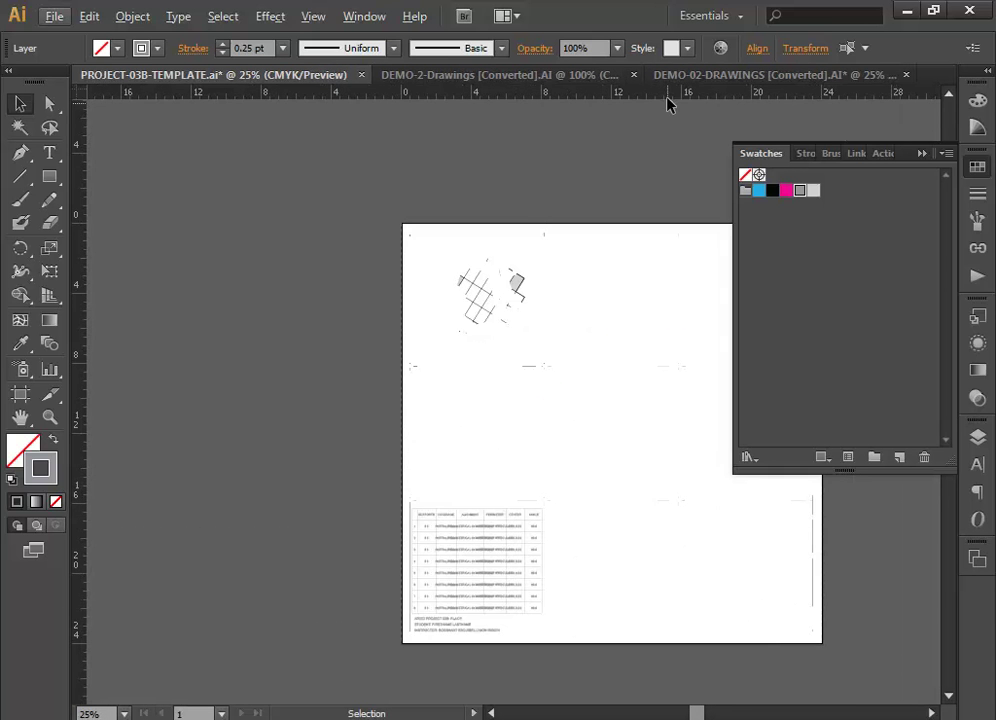
drag(651, 211, 457, 200)
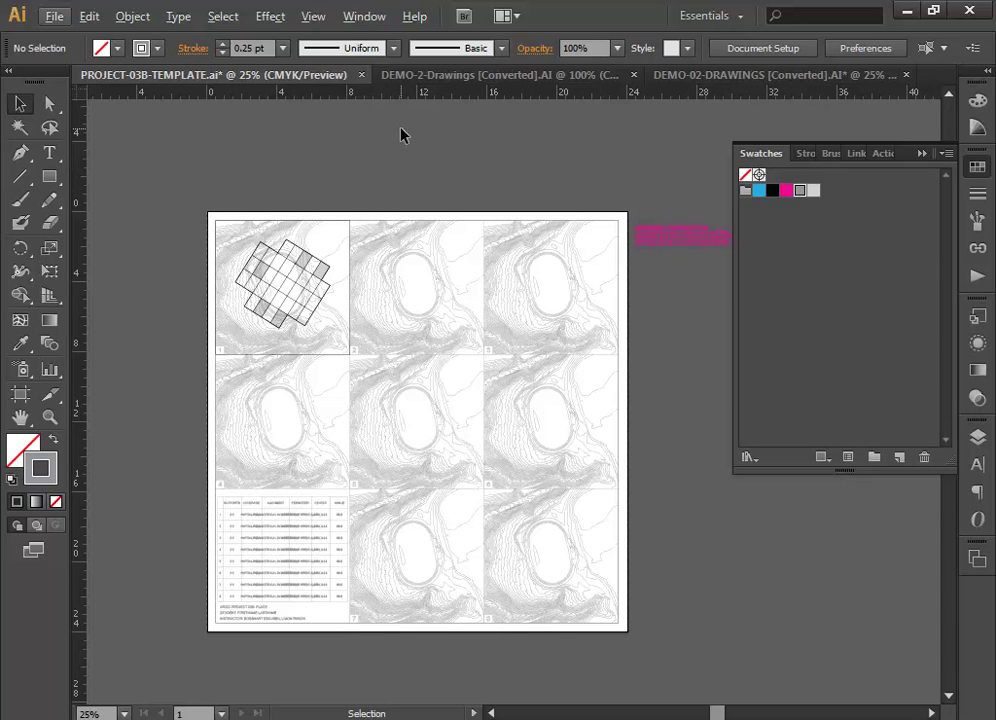
Step: Examine the drawings up close, ending at the supports, coverage and alignment table below drawing 4
ctrl+scroll(305, 285, left, 5)
ctrl+scroll(305, 283, right, 2)
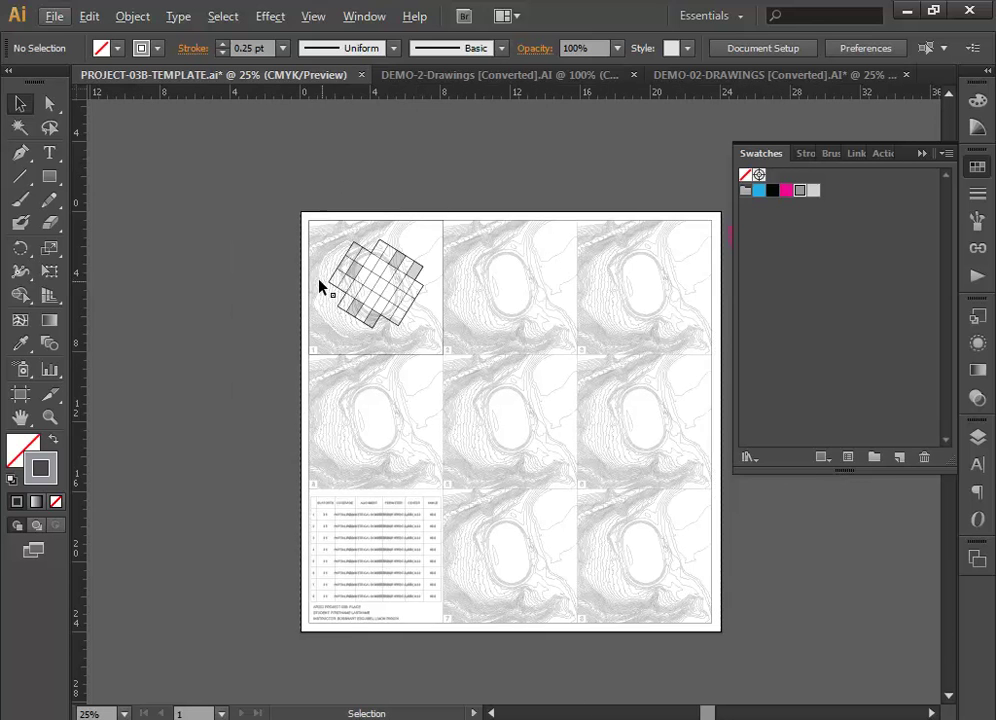
alt+scroll(325, 285, up, 2)
scroll(333, 288, down, 5)
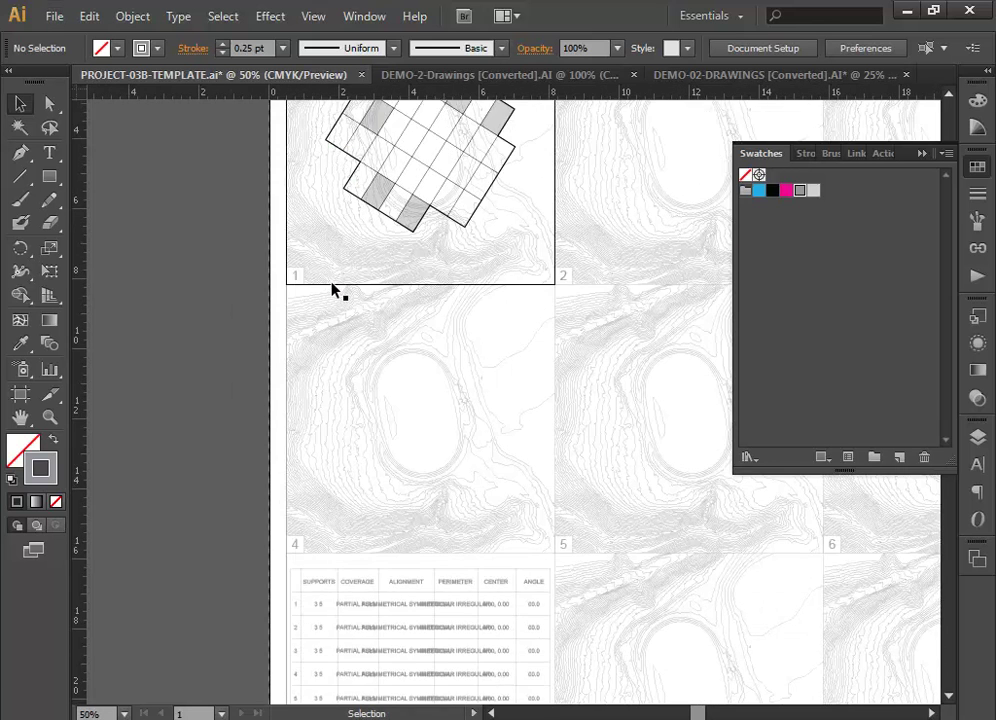
alt+scroll(351, 368, up, 2)
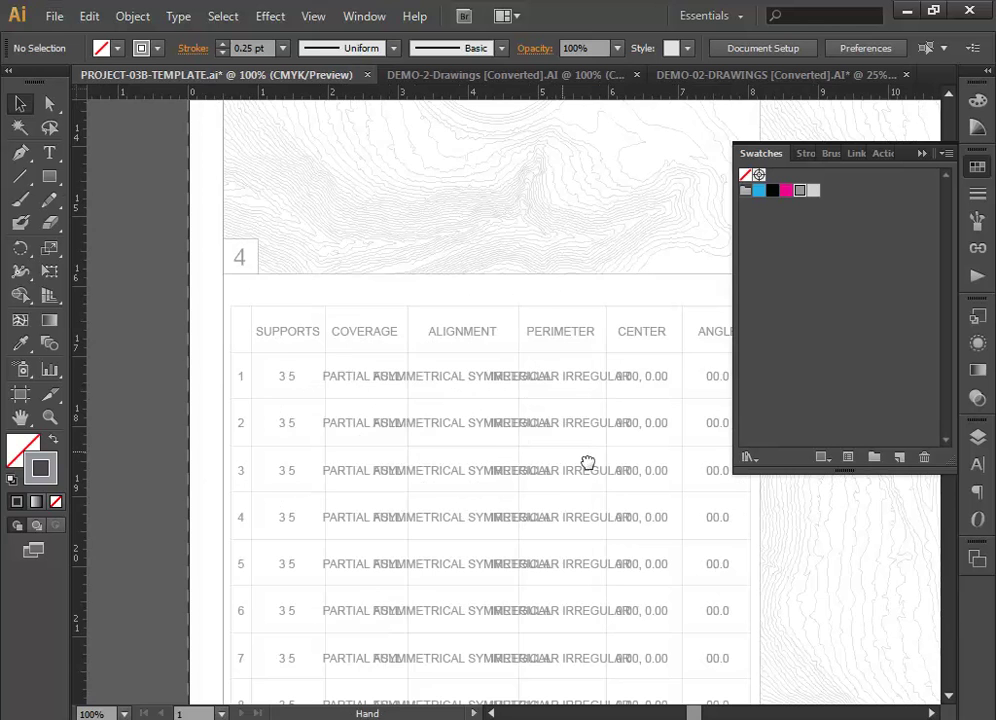
drag(589, 462, 411, 281)
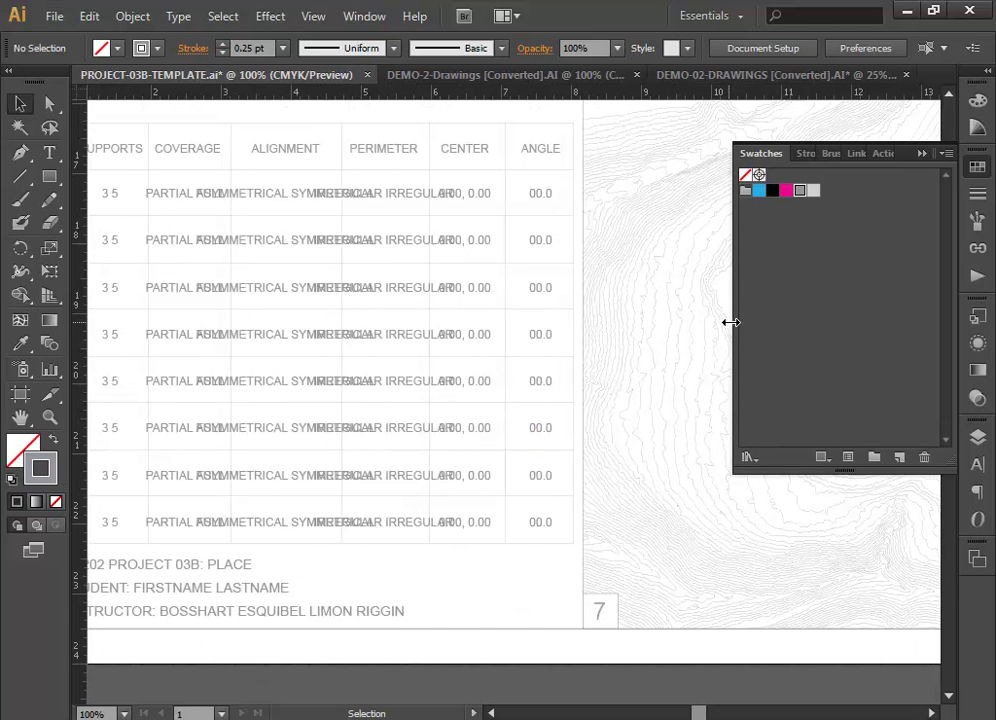
drag(363, 358, 433, 393)
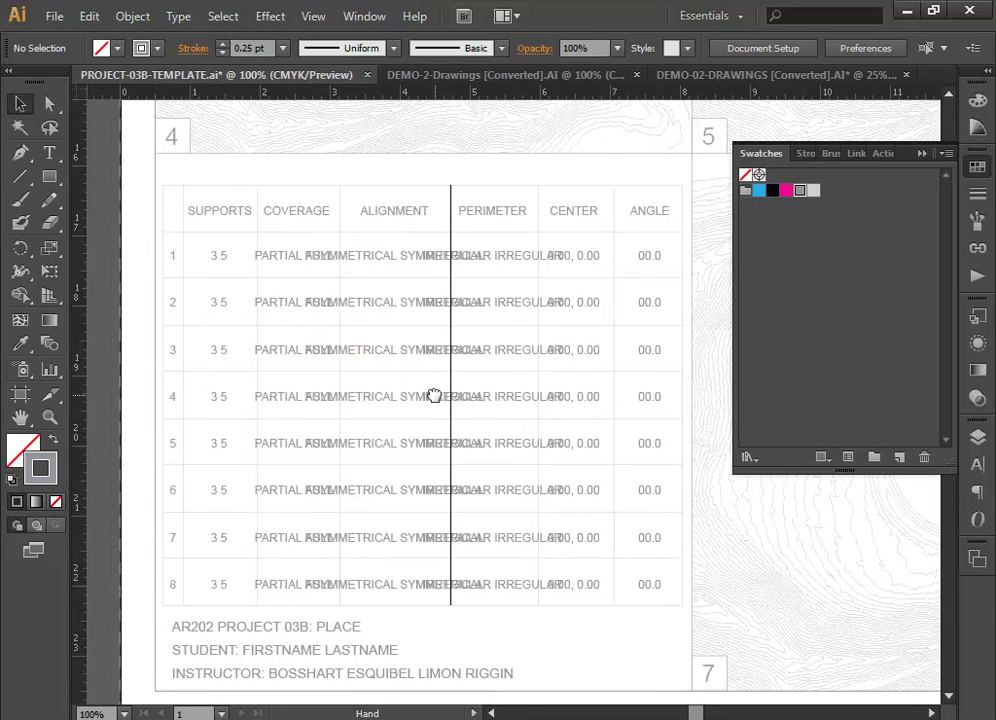
Step: Trim the coverage entry in row 1 of the data table to the partial option only
click(296, 260)
scroll(294, 260, up, 5)
scroll(294, 260, up, 15)
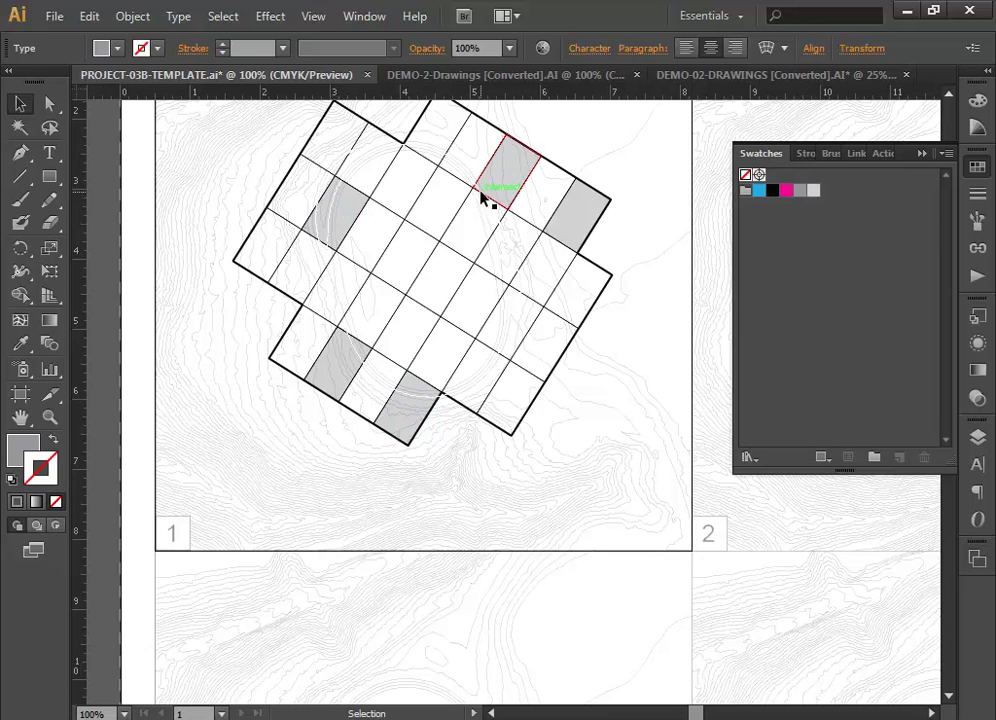
scroll(485, 211, down, 5)
scroll(480, 215, down, 6)
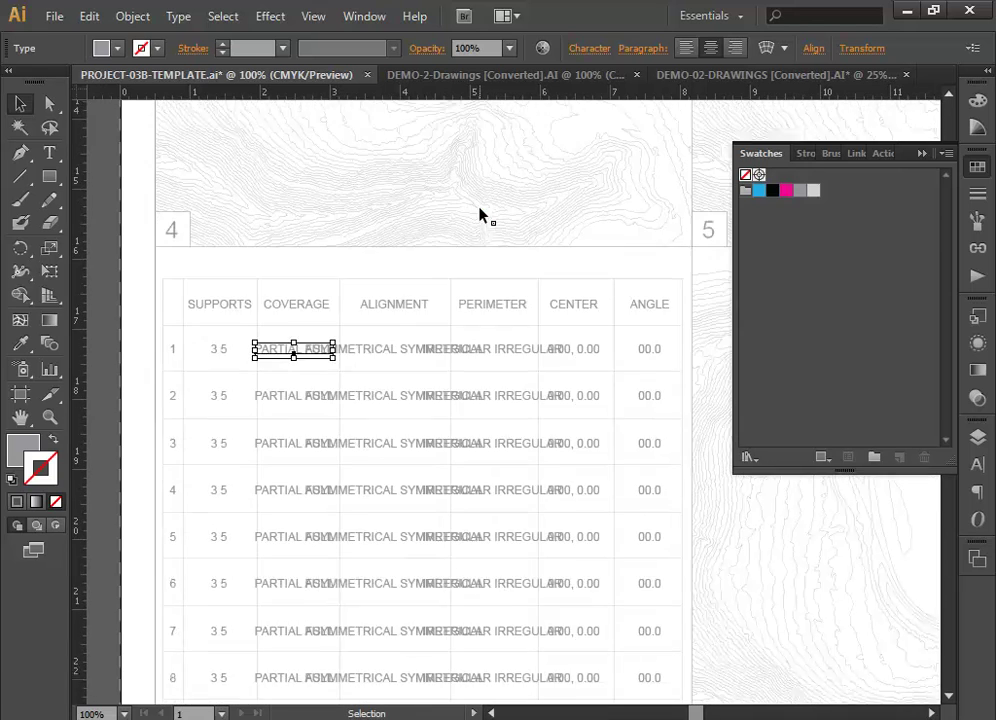
double_click(275, 323)
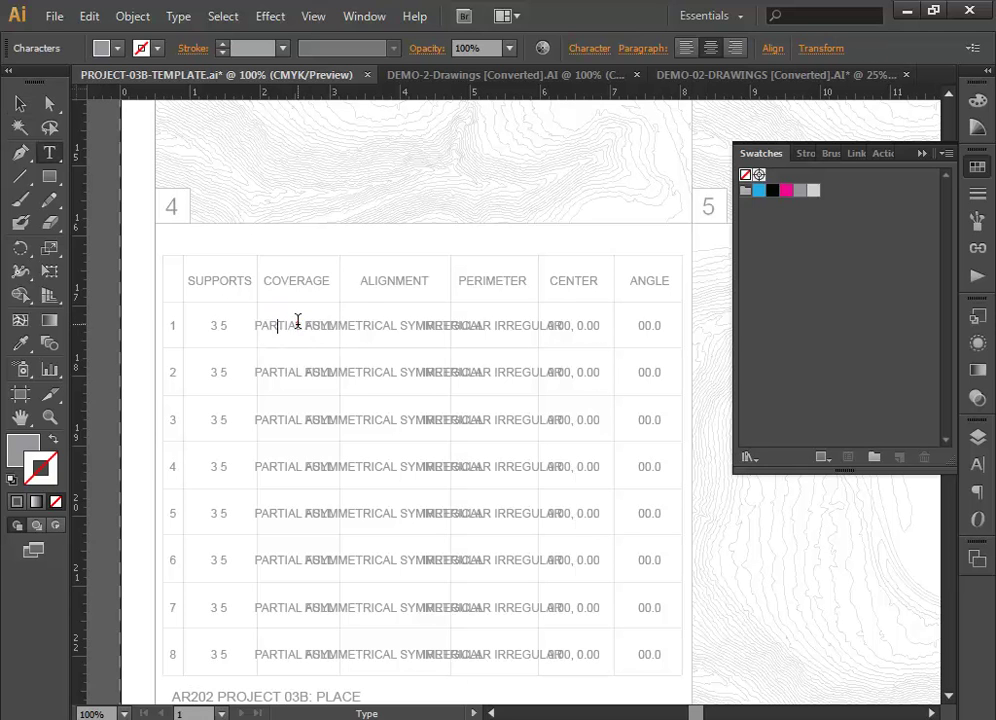
drag(297, 323, 387, 319)
key(BackSpace)
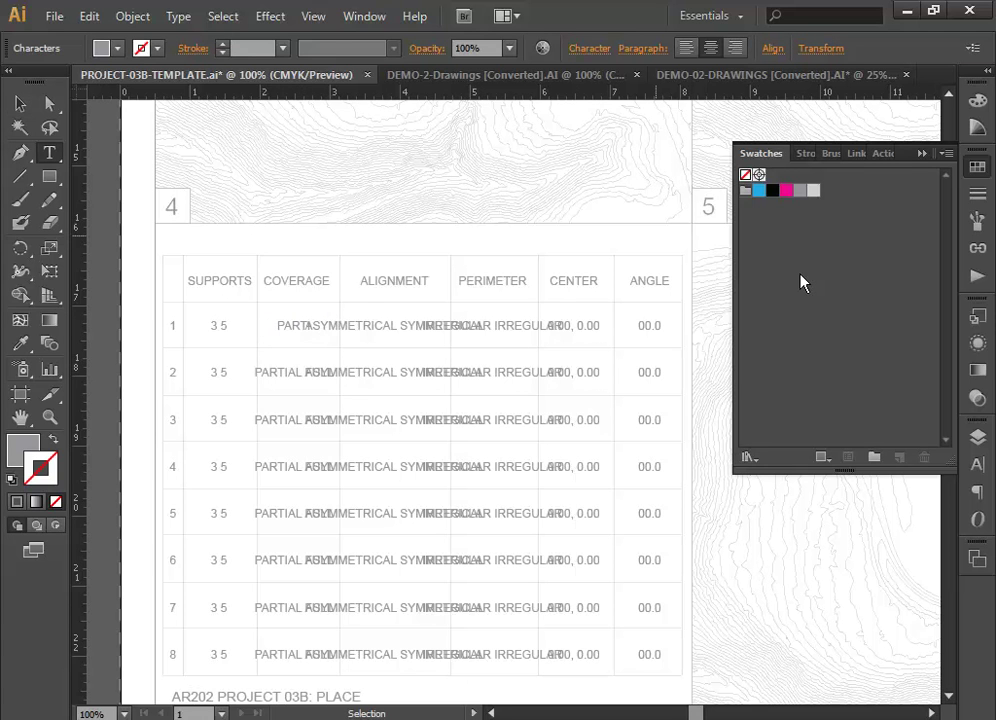
text(L)
click(20, 103)
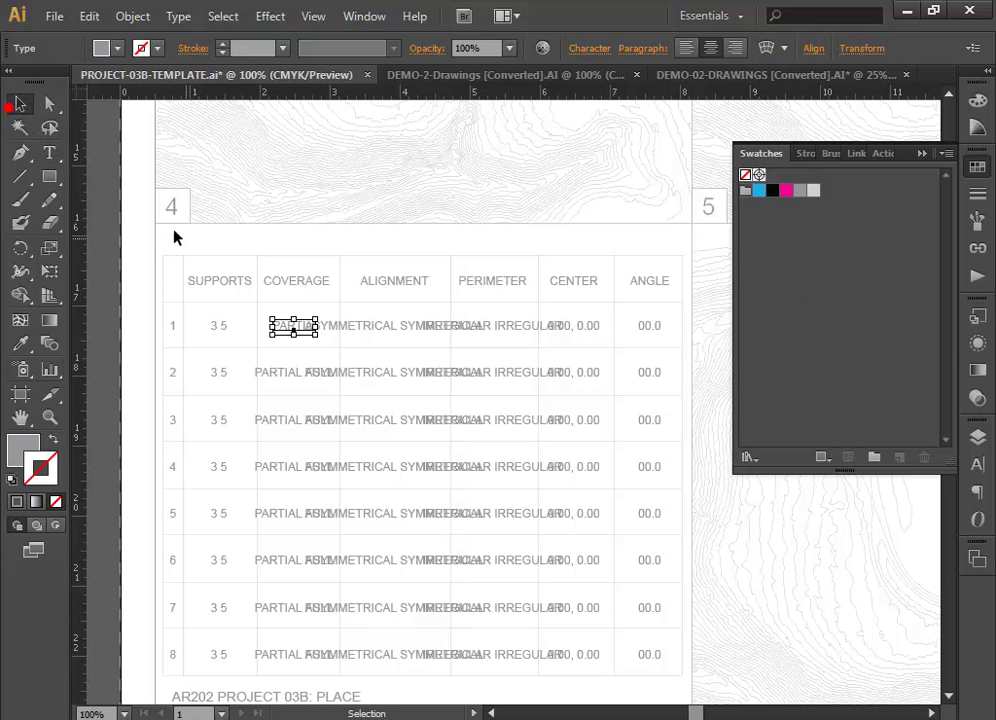
Step: Reduce the alignment entry in row 1 of the table to ASYMMETRICAL
click(403, 330)
double_click(402, 326)
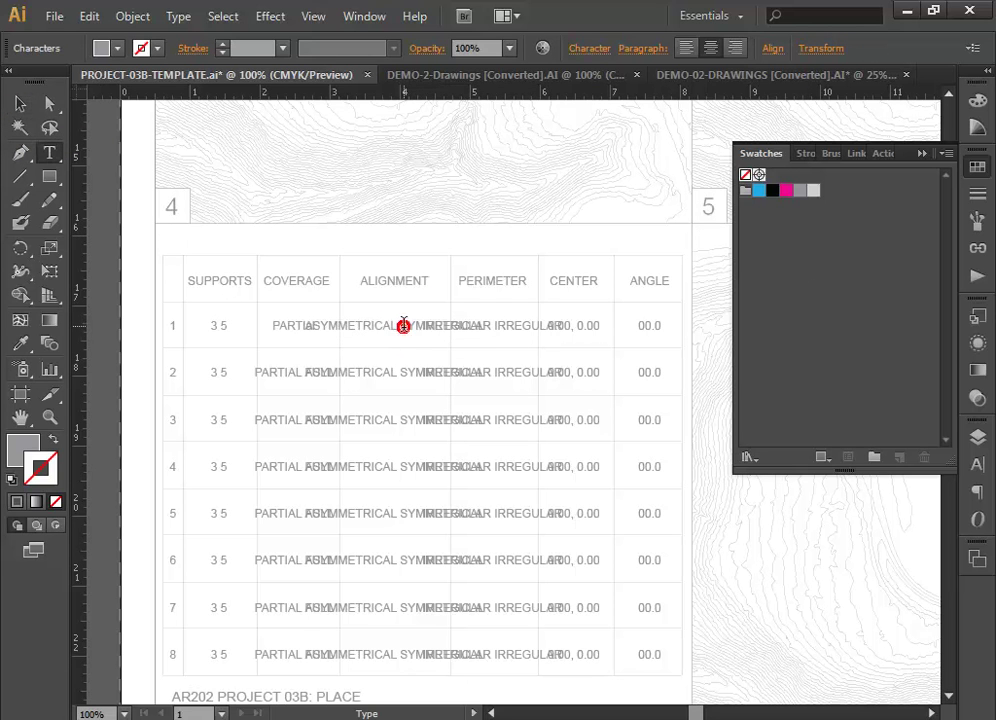
double_click(404, 322)
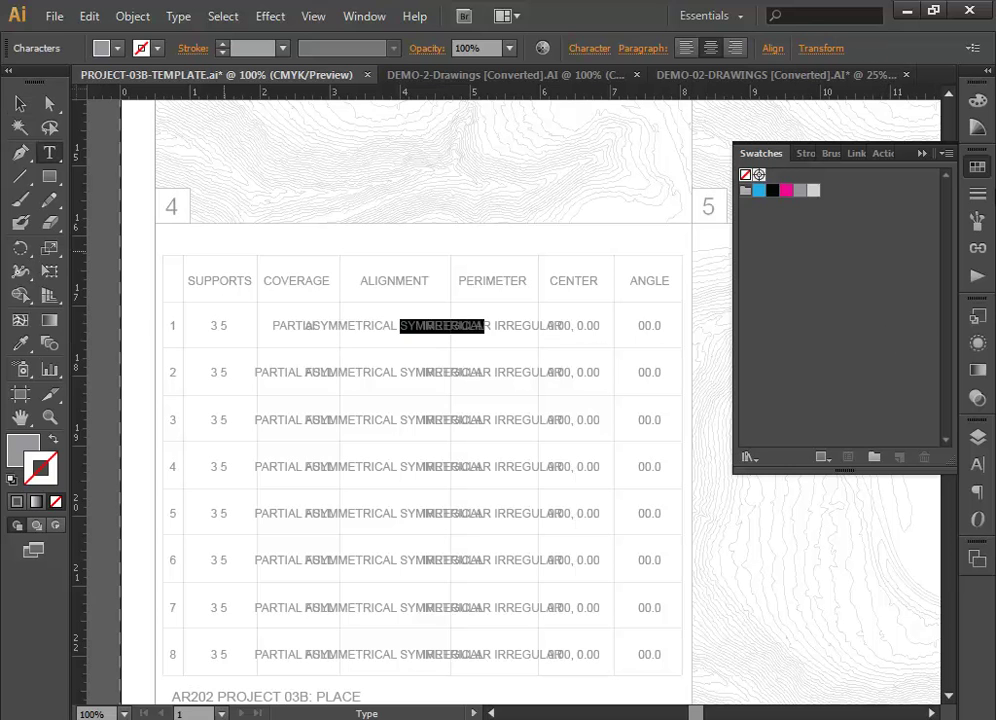
key(BackSpace)
key(BackSpace)
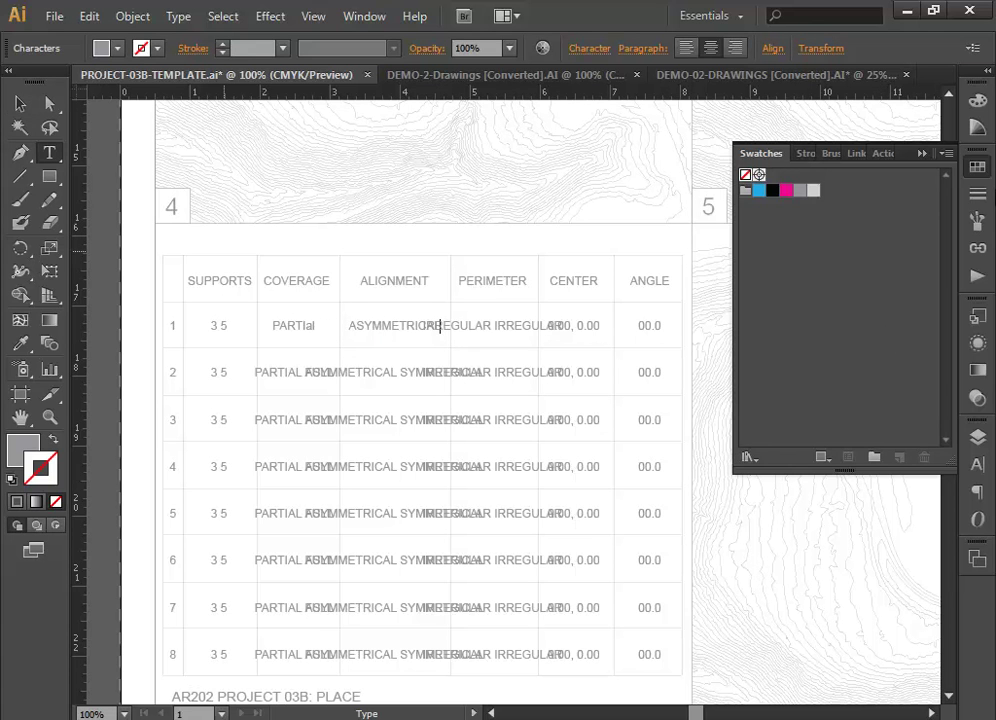
click(20, 103)
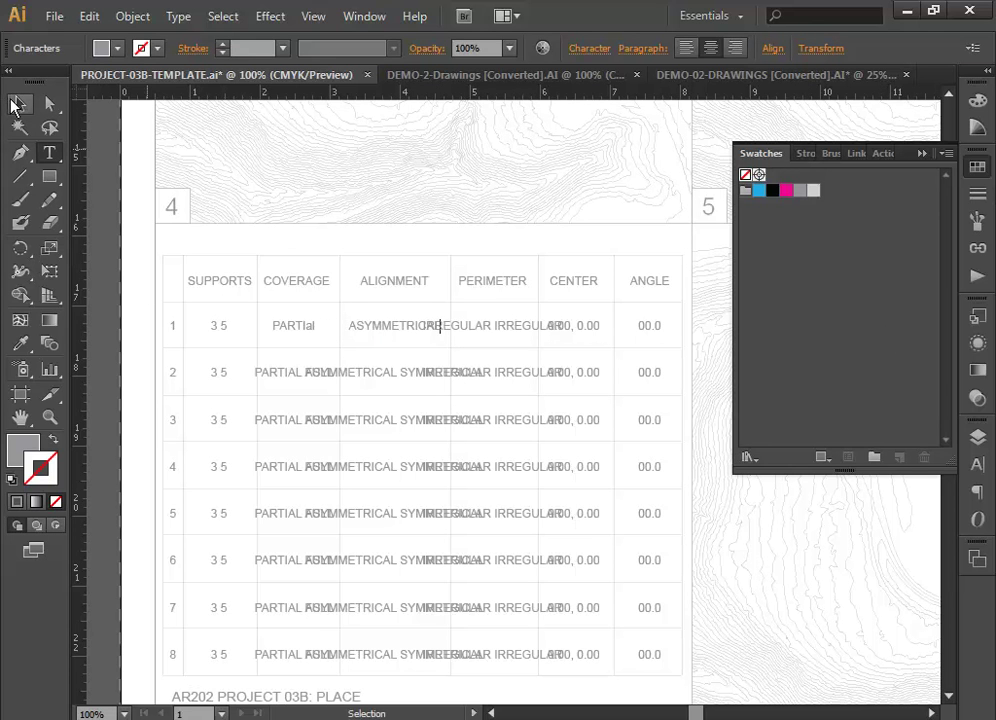
Step: Reduce the perimeter entry in row 1 of the table to IRREGULAR
double_click(507, 329)
triple_click(506, 328)
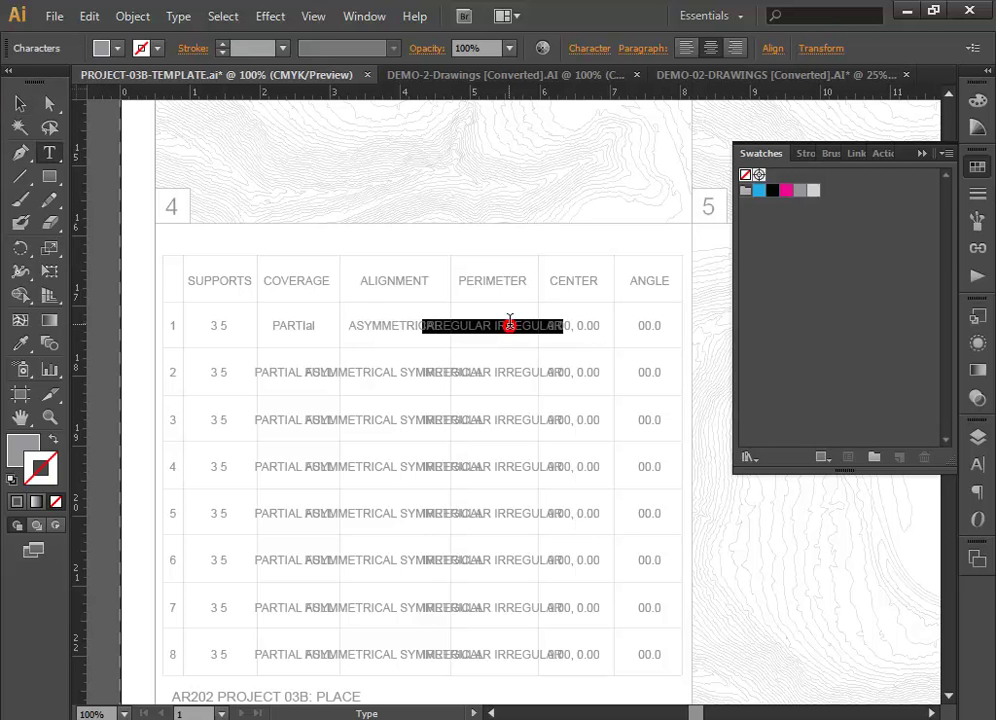
click(503, 322)
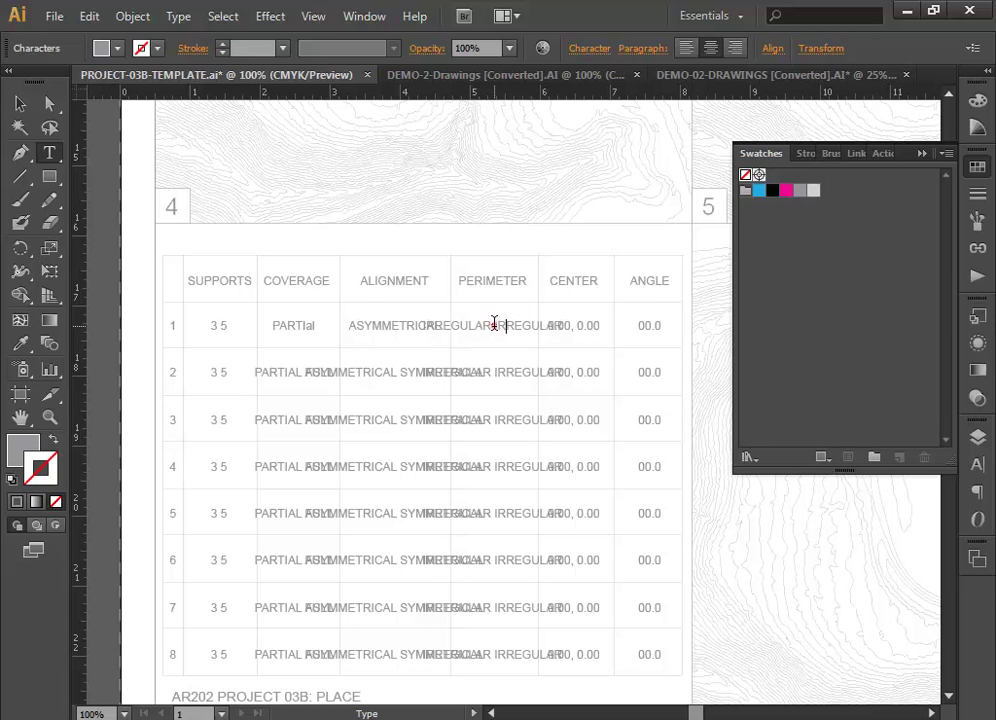
drag(494, 324, 283, 325)
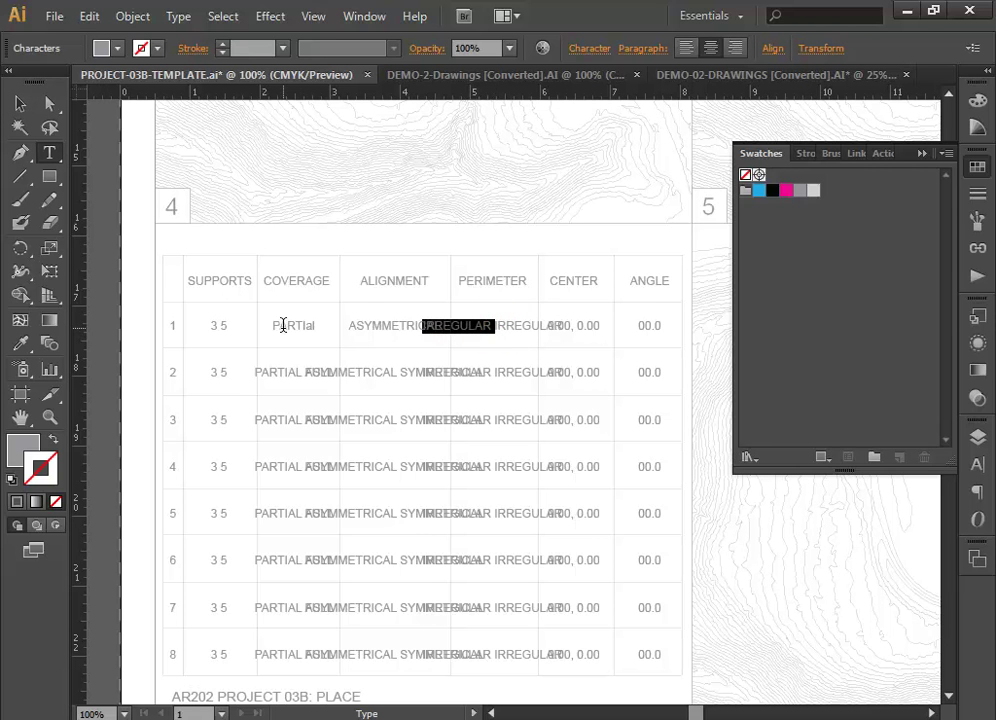
key(BackSpace)
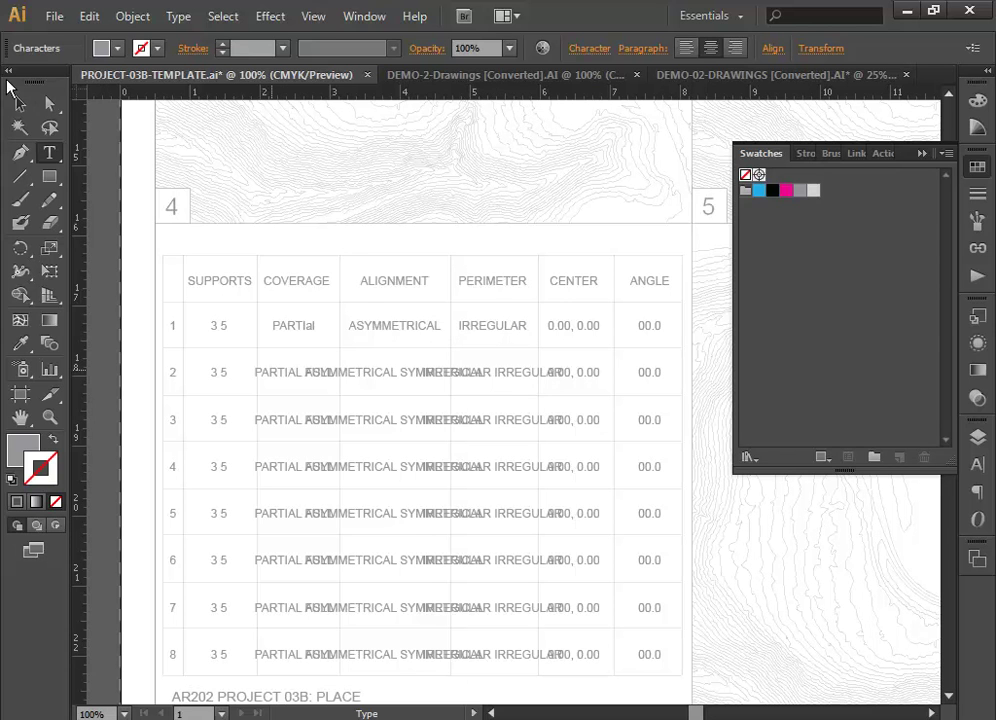
click(17, 103)
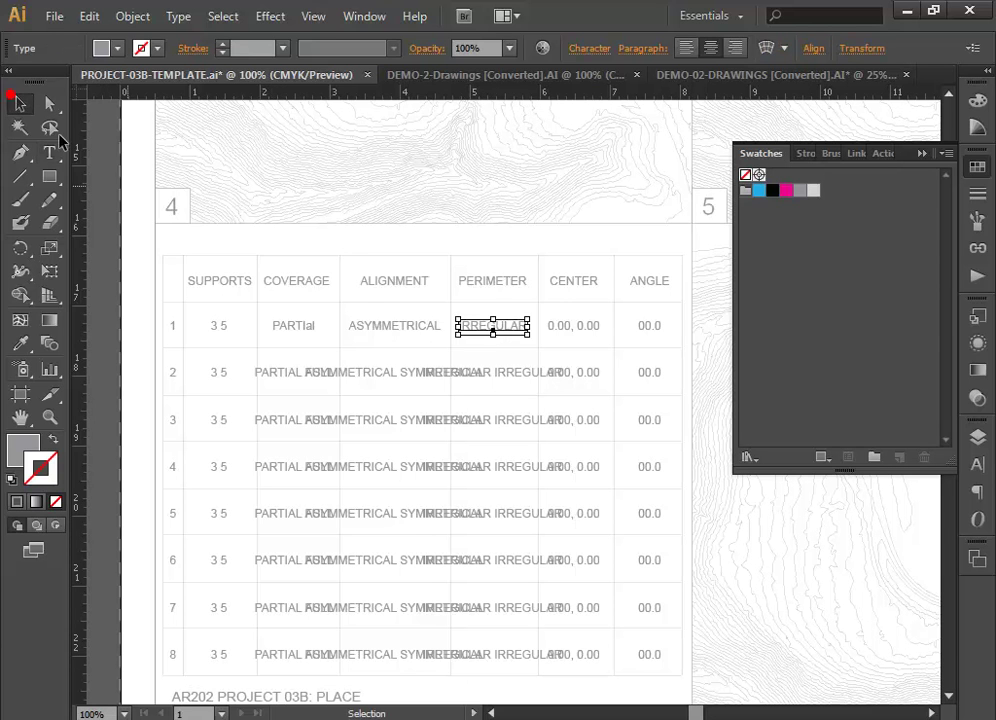
Step: Switch to the Grasshopper definition in Rhino and enable all components of group 01
click(566, 330)
key(alt+Tab)
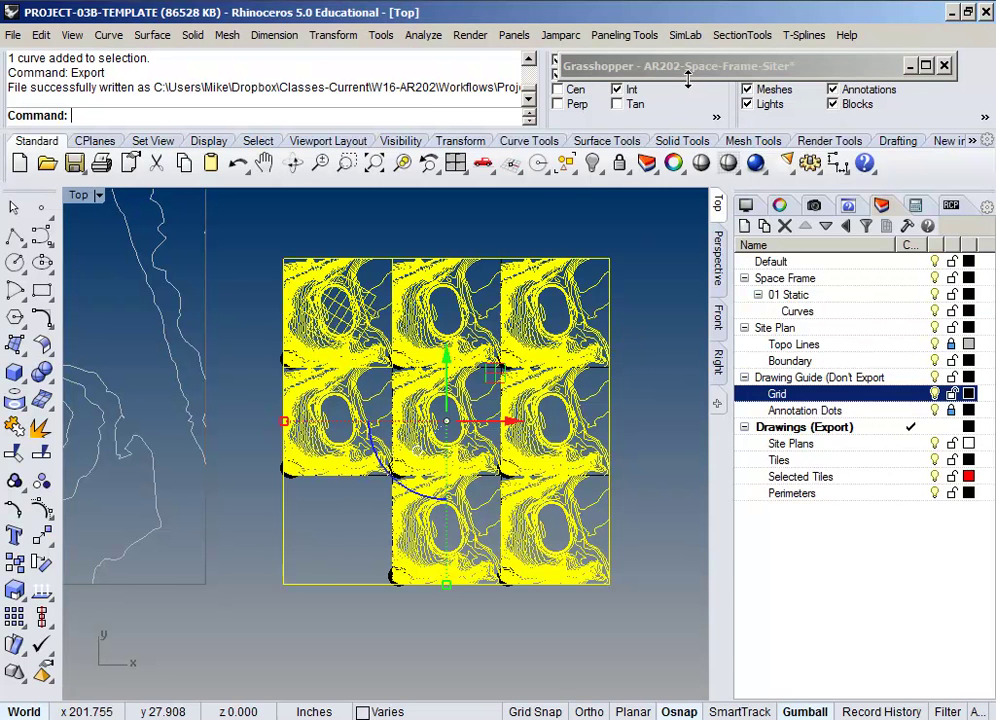
double_click(689, 68)
right_drag(657, 464, 771, 403)
scroll(777, 406, up, 3)
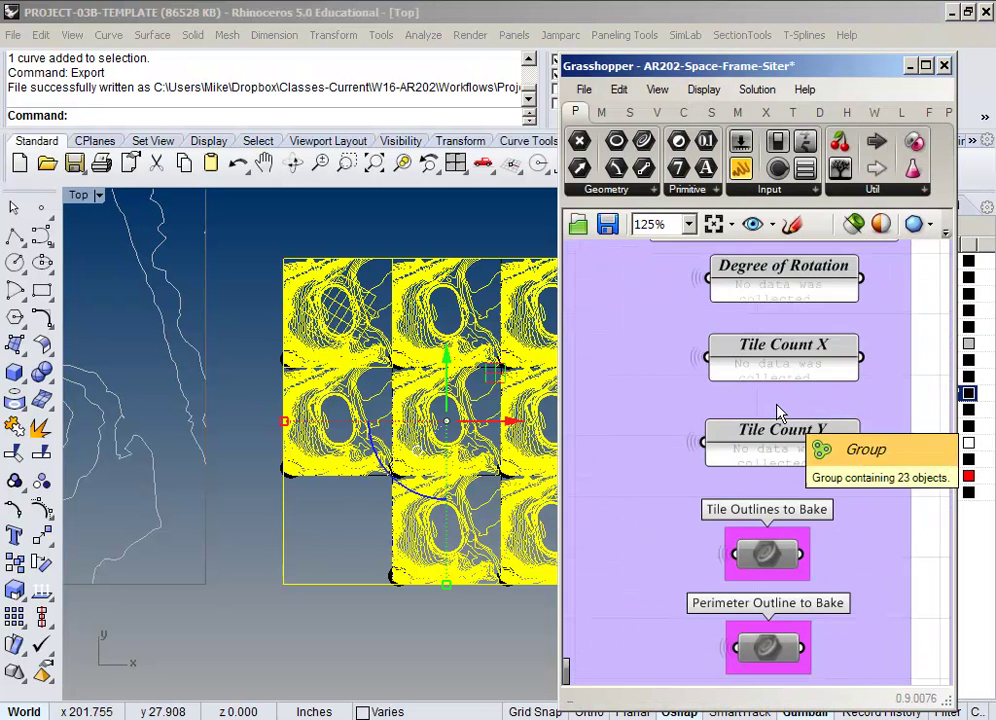
scroll(778, 410, down, 8)
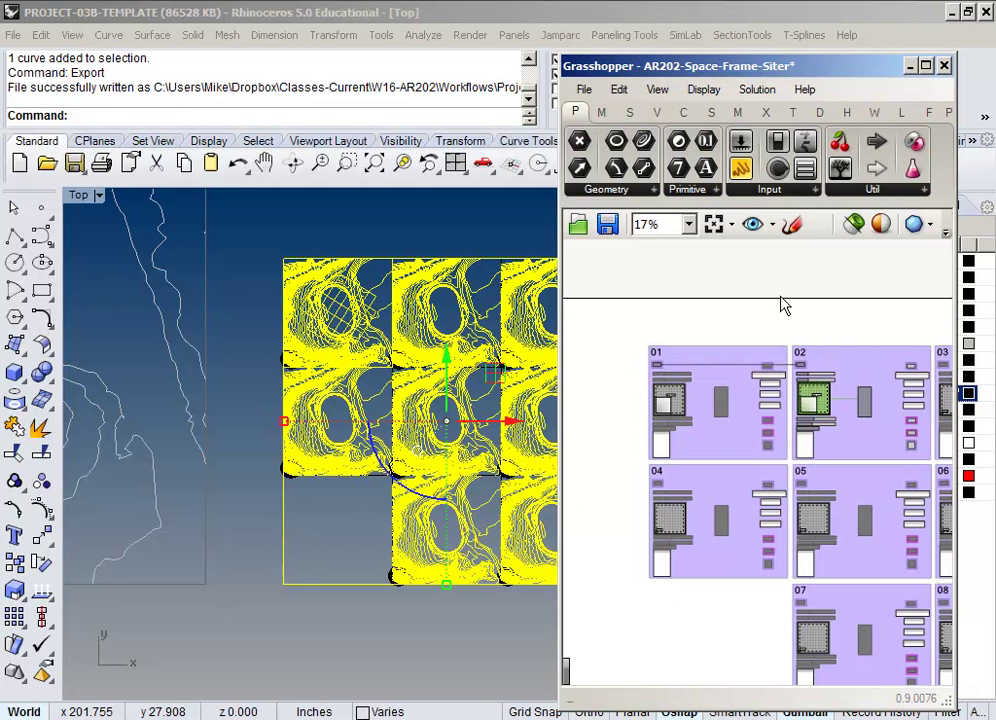
drag(780, 318, 636, 462)
middle_click(680, 444)
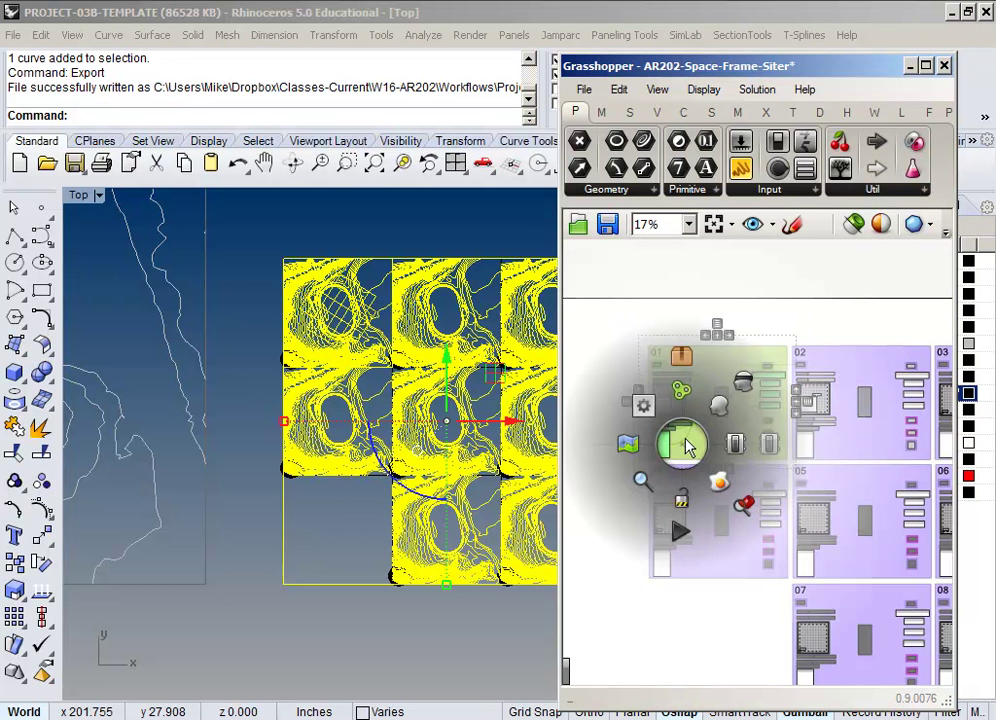
click(737, 443)
Step: Read group 01's Grid Center Point and enter 84.5, 89.5 as row 1's center in the Illustrator table
scroll(770, 476, up, 8)
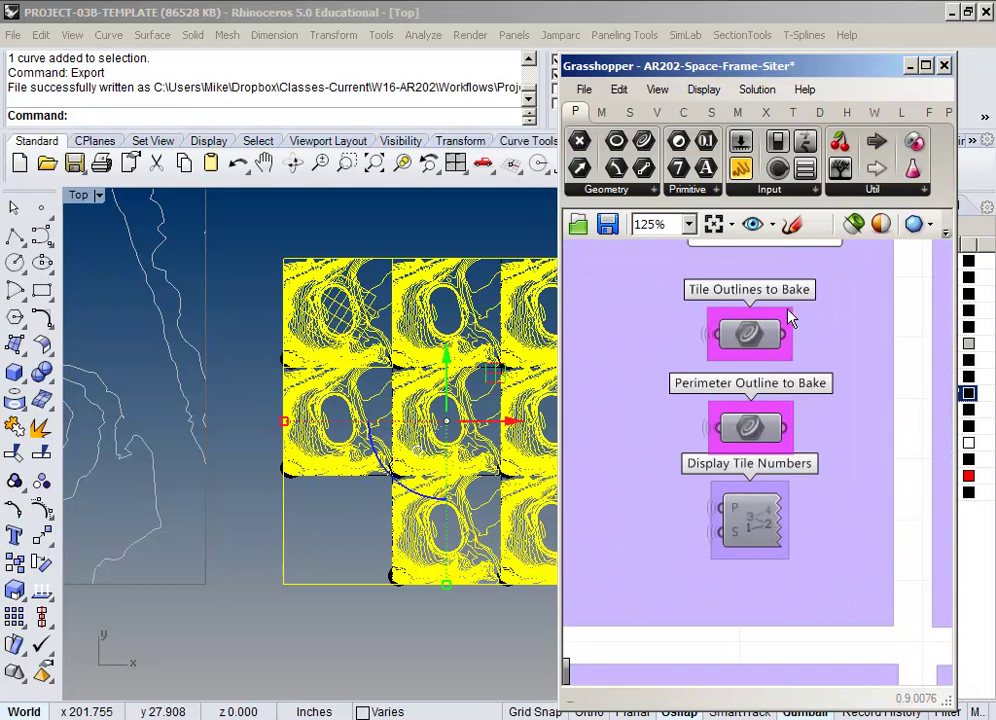
right_drag(787, 288, 793, 496)
right_drag(778, 319, 789, 430)
scroll(746, 330, up, 2)
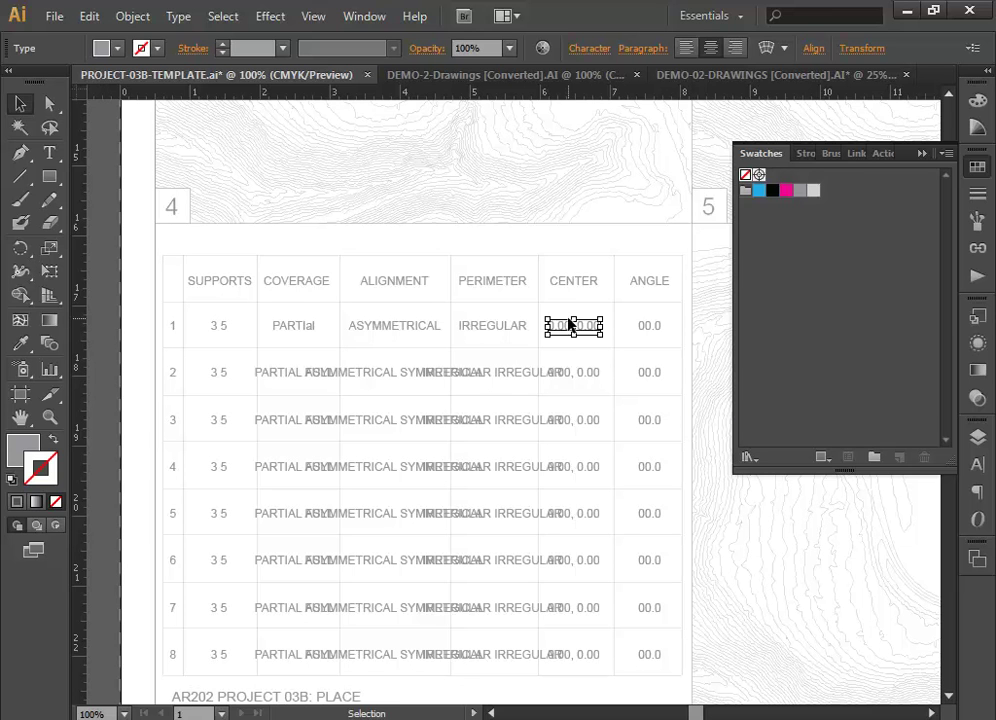
double_click(567, 326)
triple_click(565, 325)
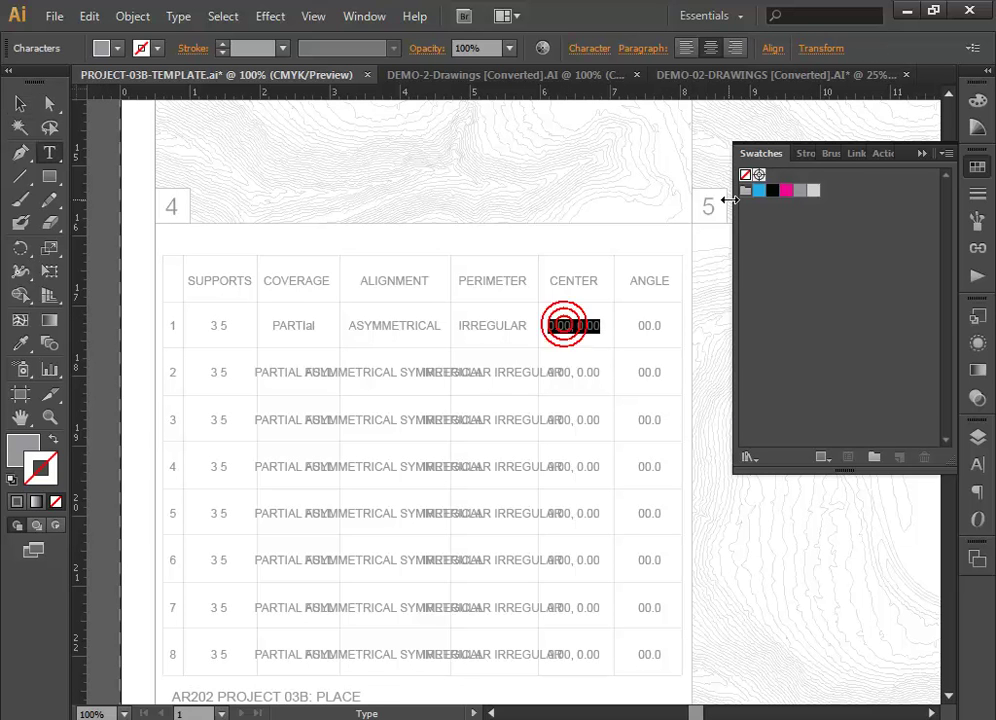
text(84)
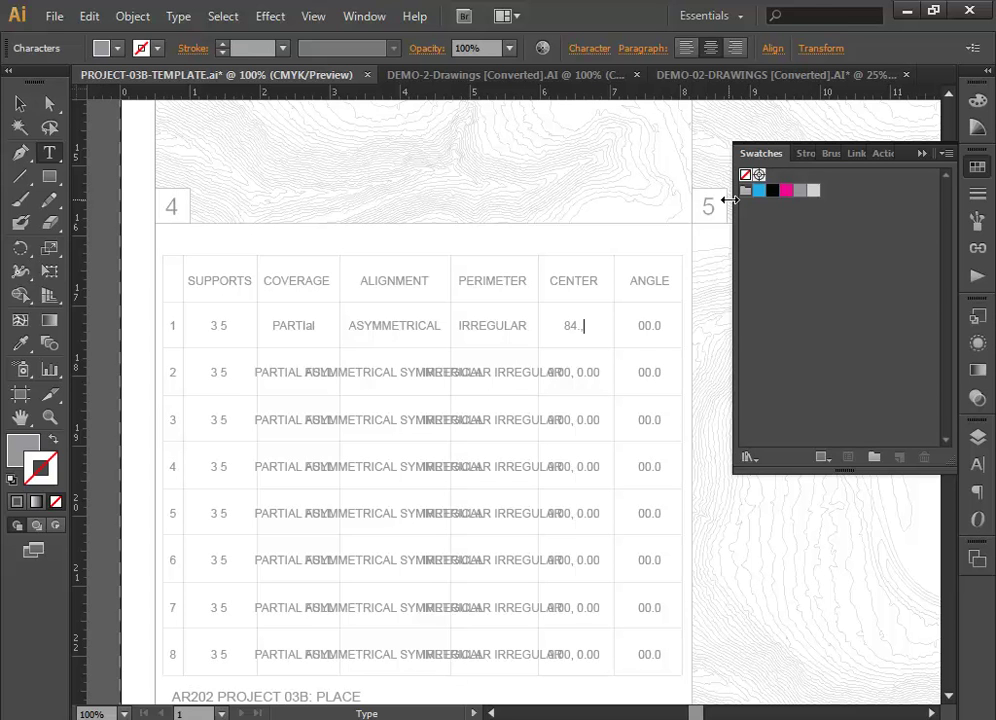
text(.5, 89.5)
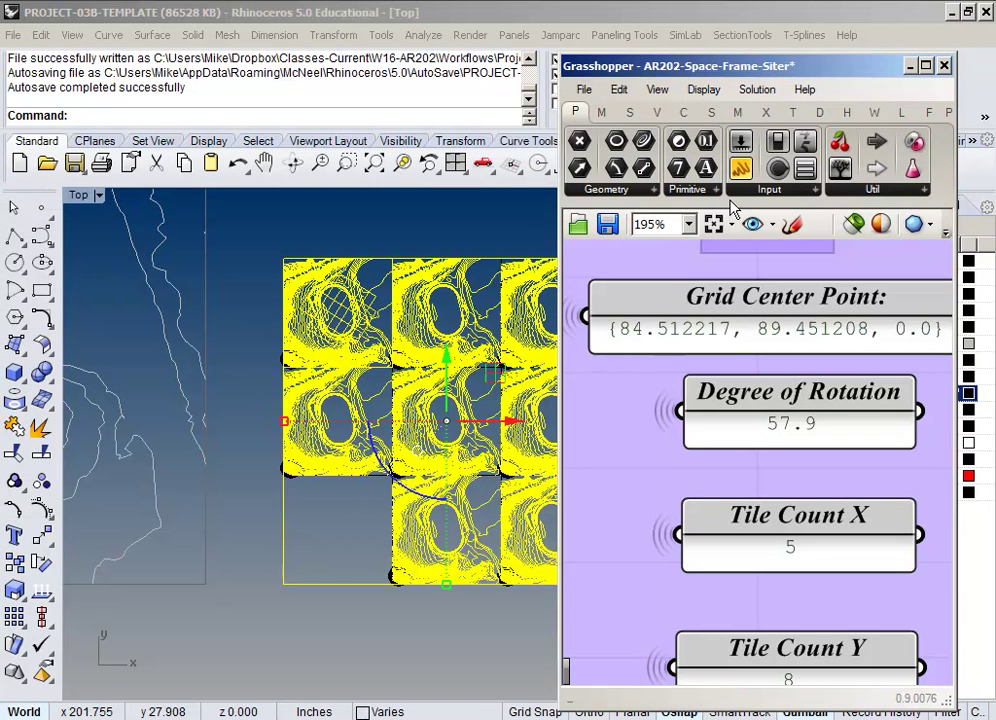
Step: Enter 57.9 as row 1's angle in the Illustrator table, checking it against Grasshopper's Degree of Rotation
key(alt+Tab)
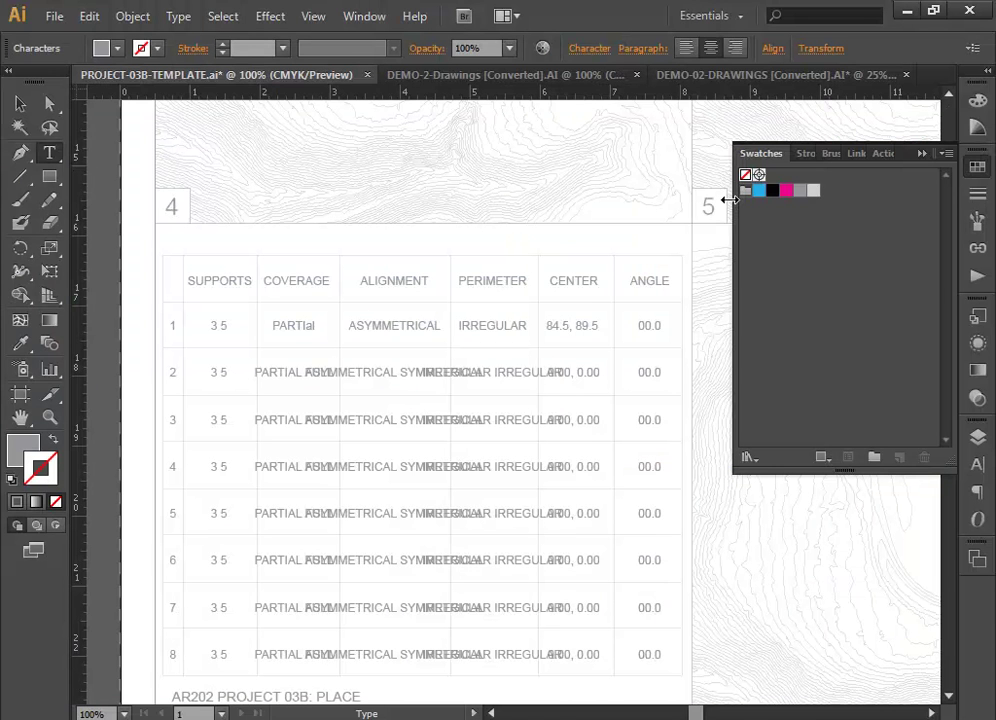
drag(638, 325, 647, 322)
text(57.9)
key(alt+Tab)
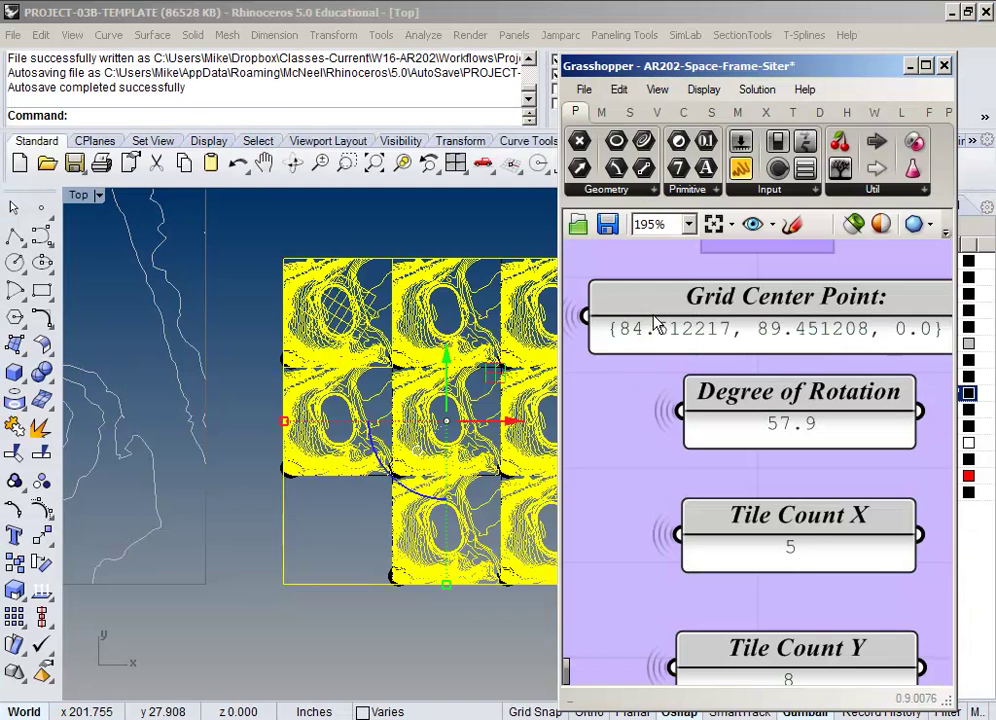
key(alt+Tab)
text(9)
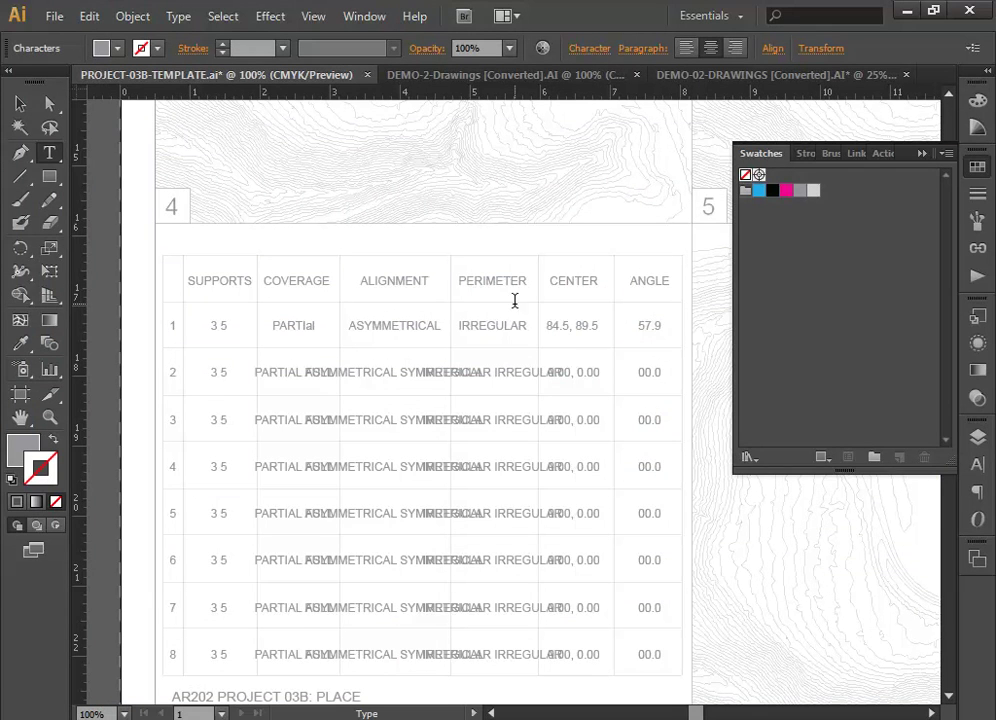
Step: Correct the capitalisation of row 1's coverage entry so it reads PARTIAL
click(313, 328)
key(BackSpace)
key(BackSpace)
text(AL)
Step: Examine the student and instructor lines below the table and review the whole sheet
scroll(260, 422, down, 3)
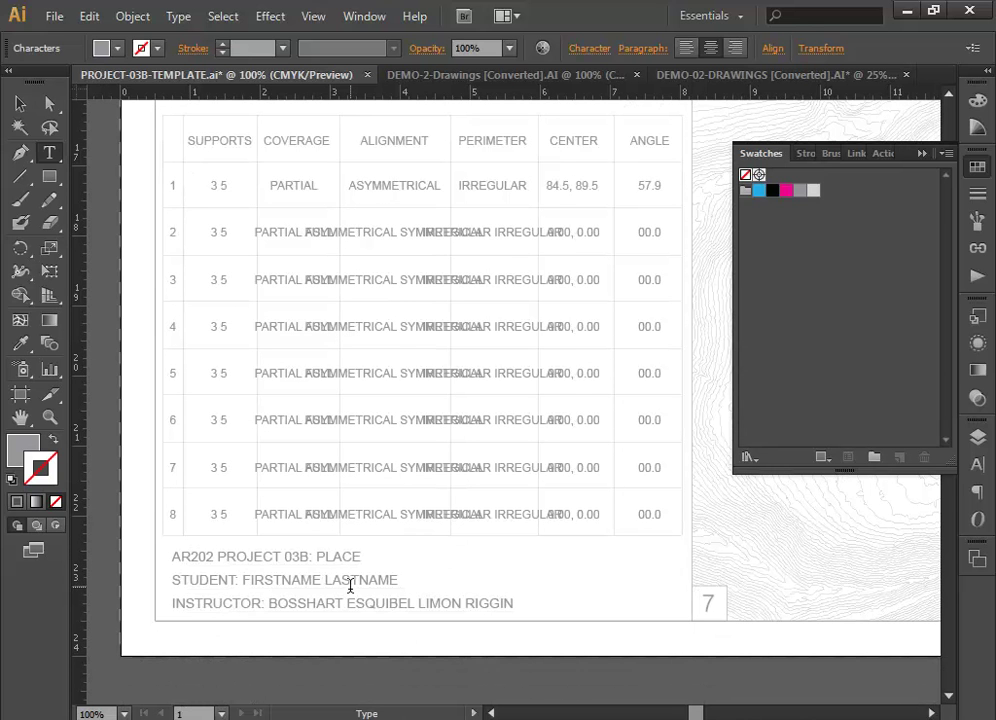
triple_click(350, 582)
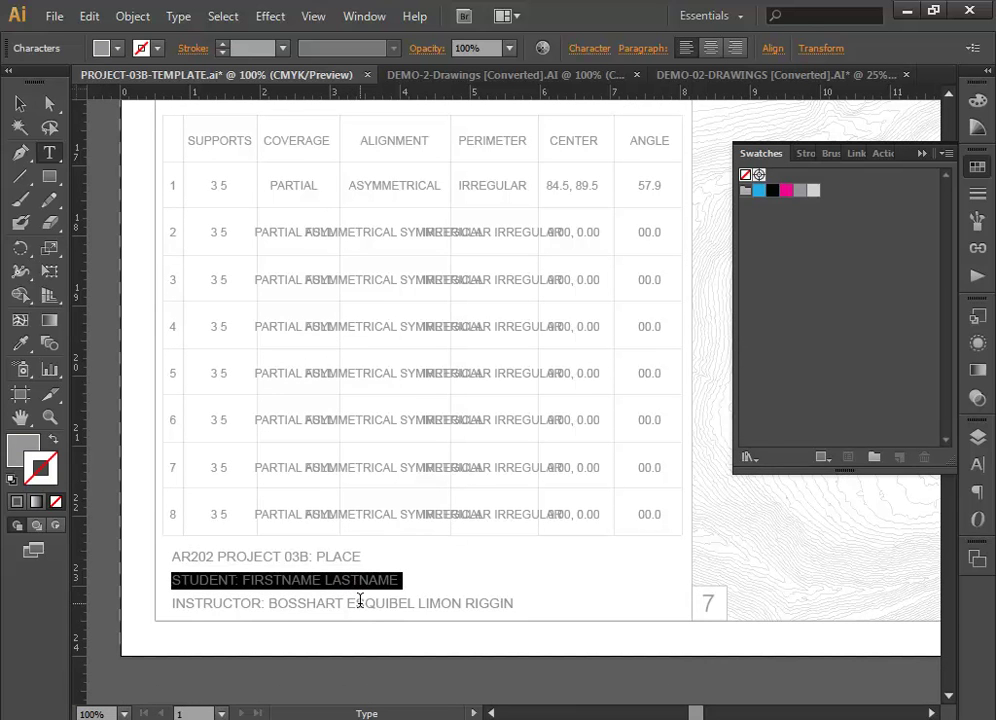
double_click(362, 603)
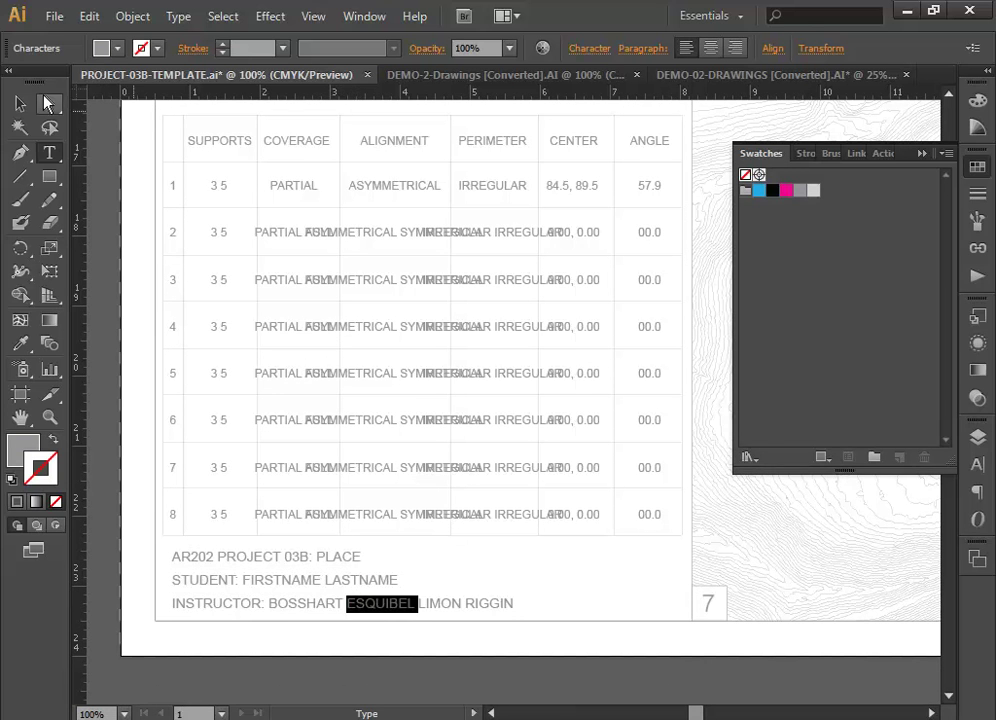
click(20, 103)
alt+scroll(375, 342, down, 3)
drag(666, 355, 544, 571)
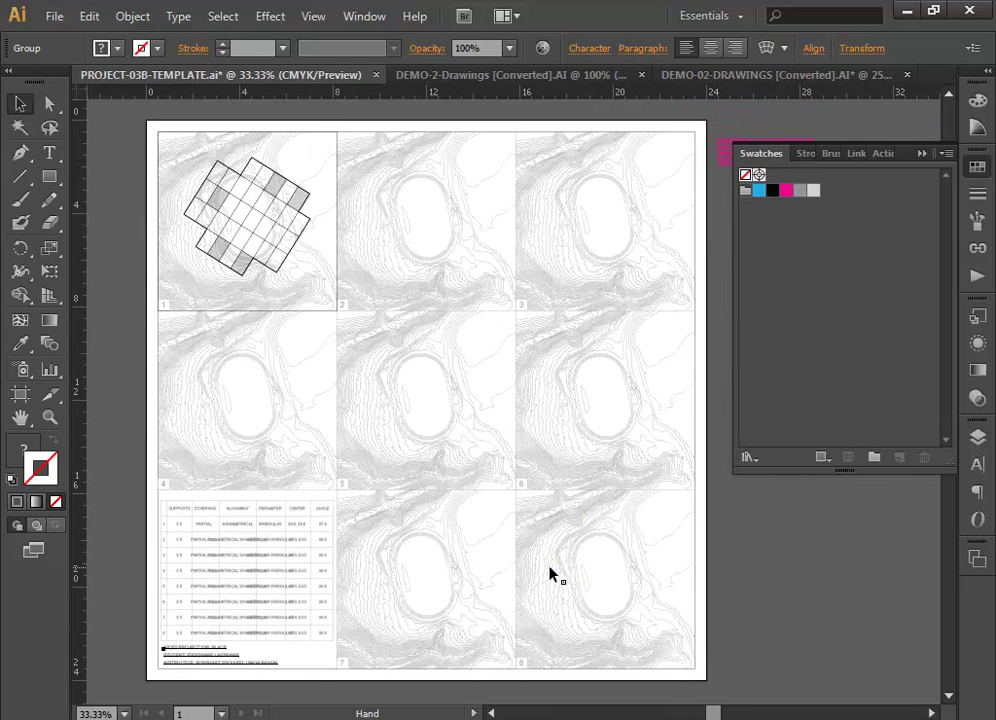
key(space)
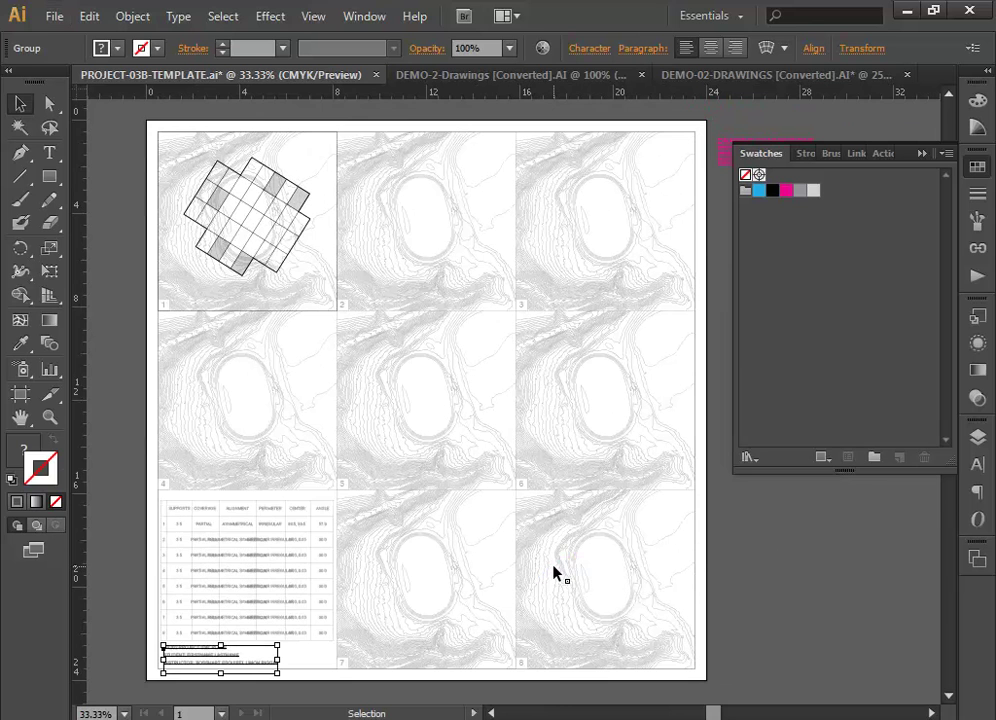